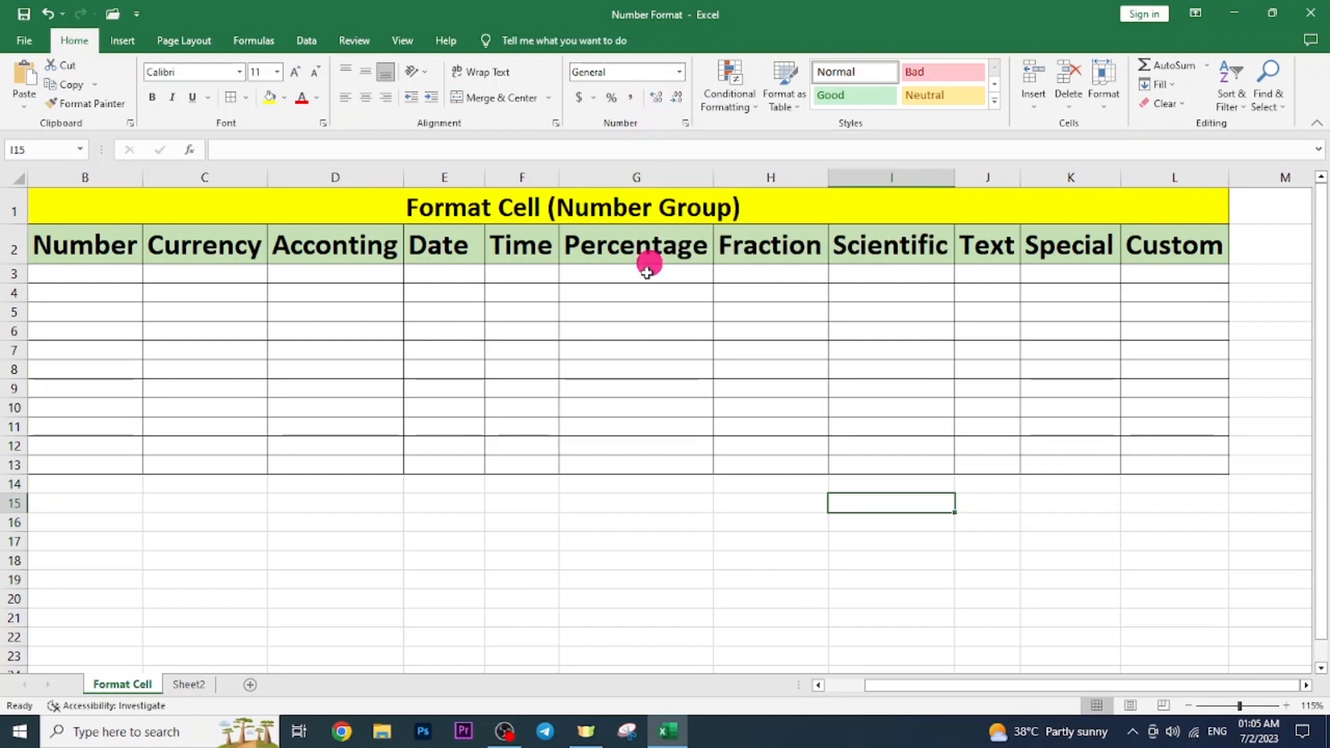
Select an empty cell below the table, open Format Cells on the Number tab, and move it aside.
left_click(472, 214)
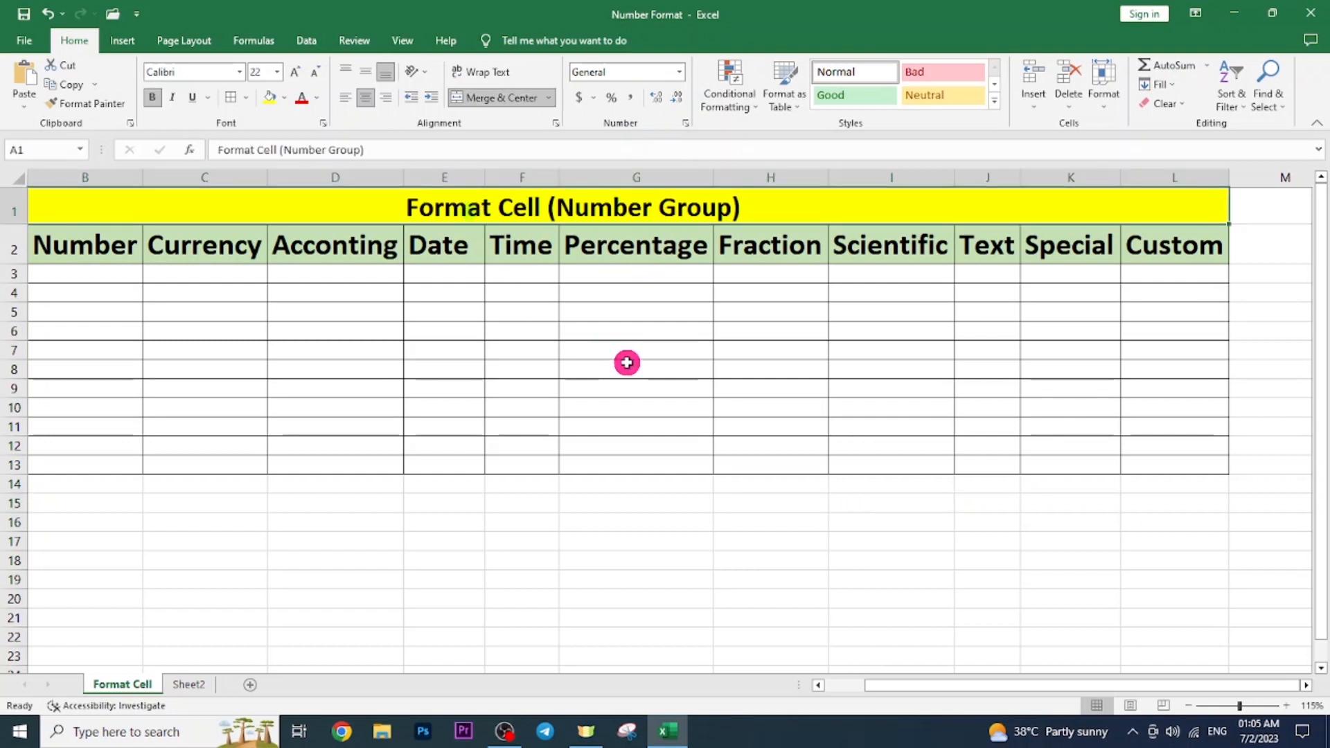
left_click(448, 504)
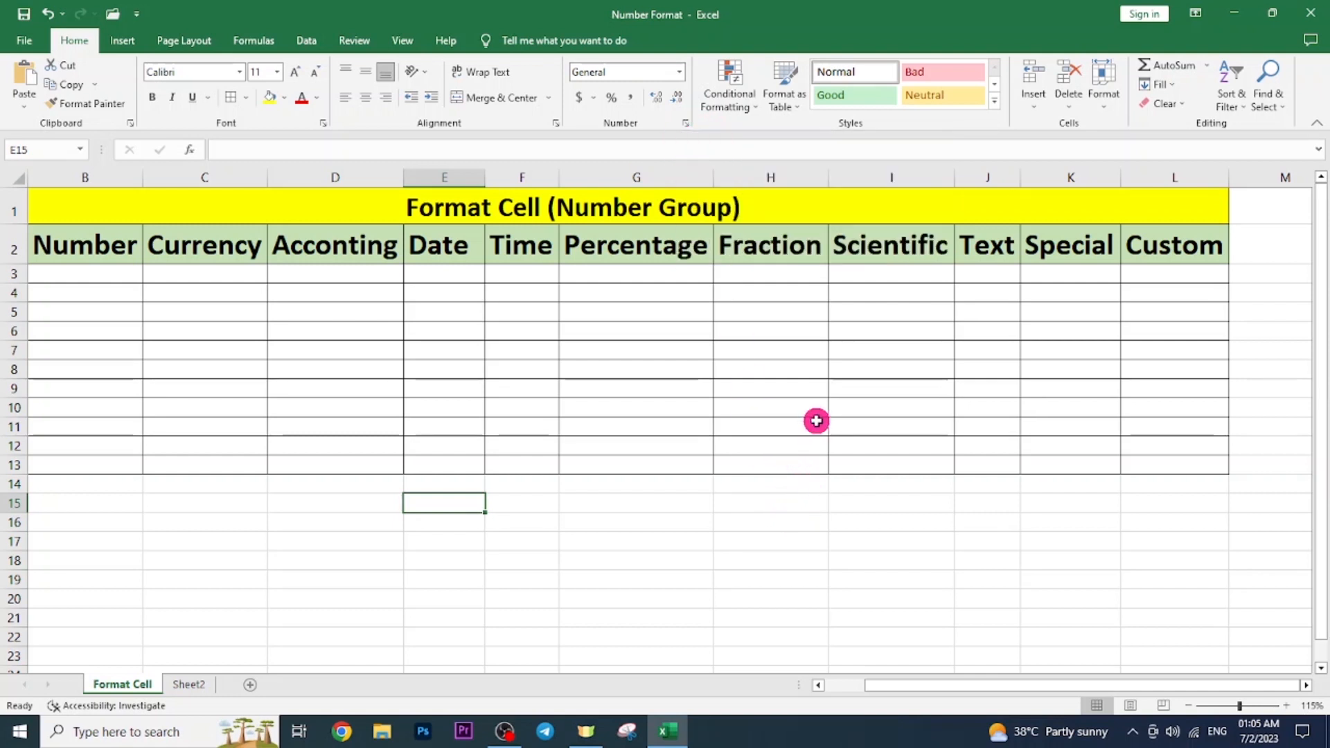
left_click(685, 124)
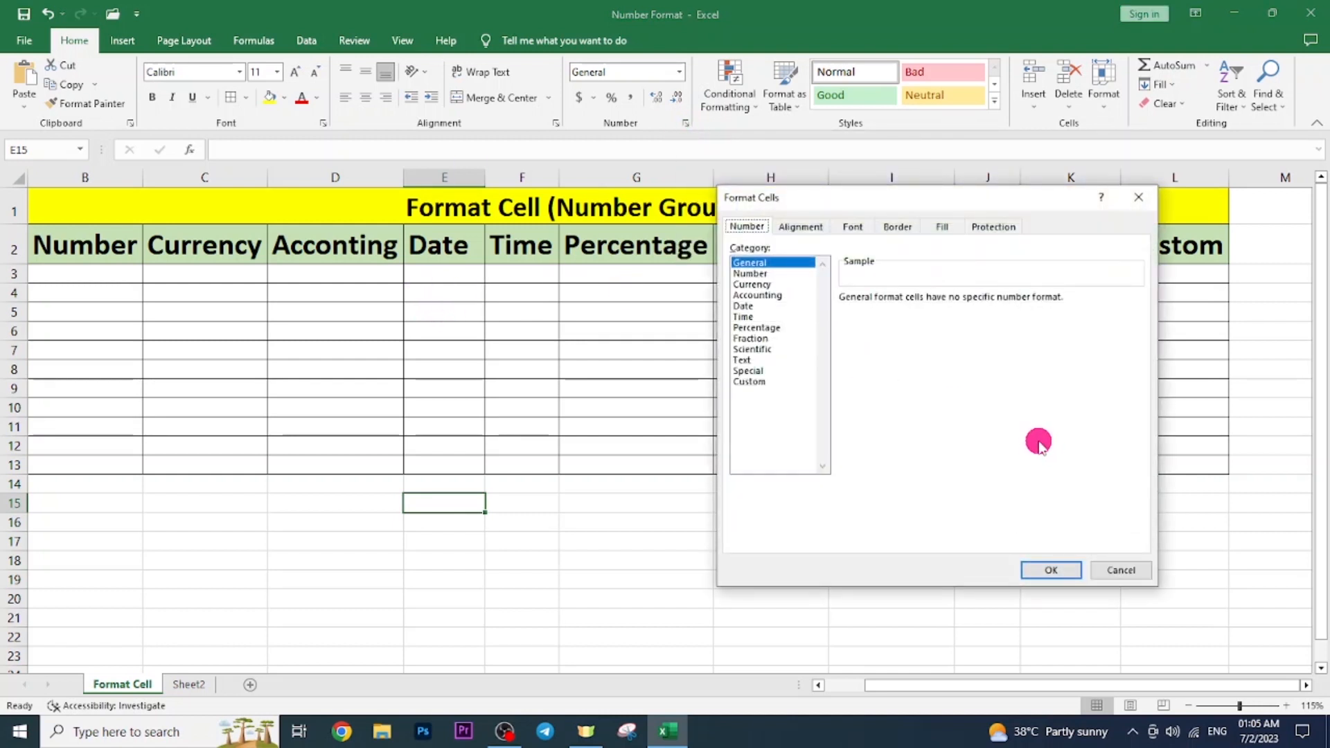
left_click_drag(968, 204, 1018, 234)
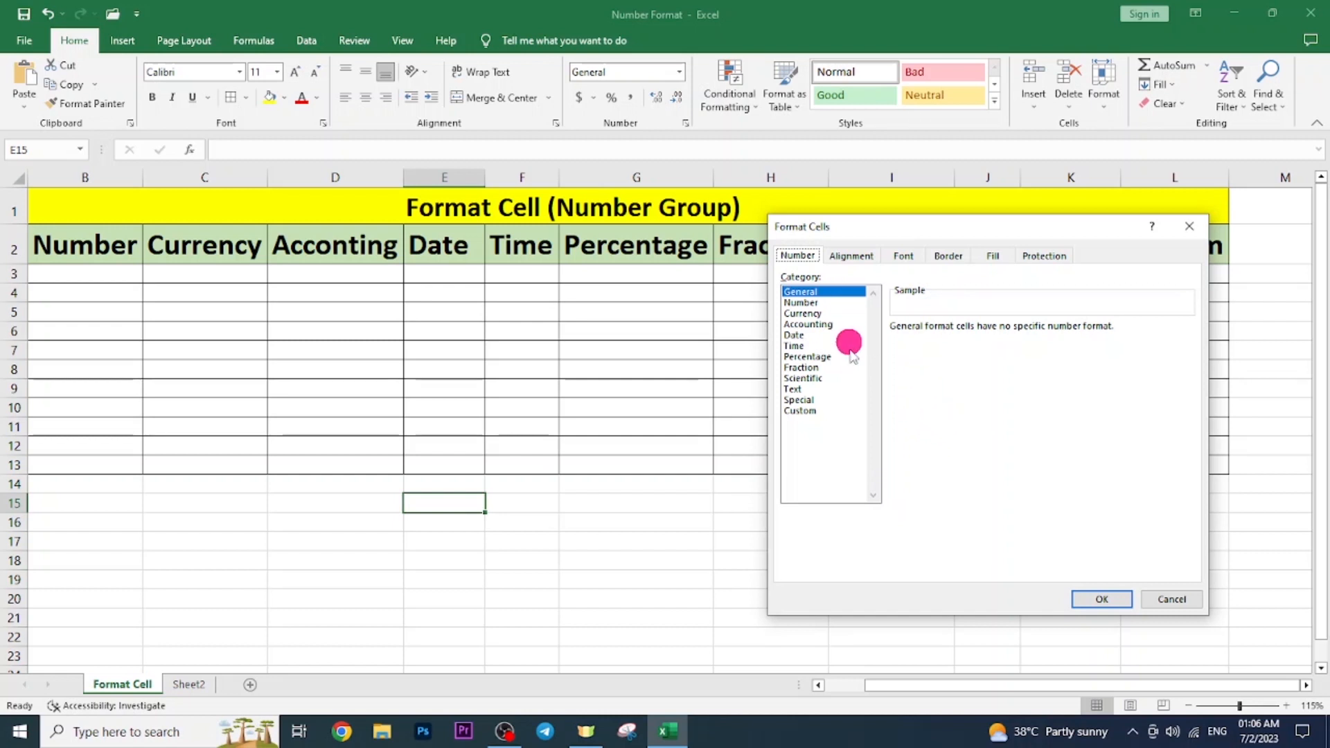
Close Format Cells with OK, adjust the view, and select cell G15 below the table.
left_click(1123, 601)
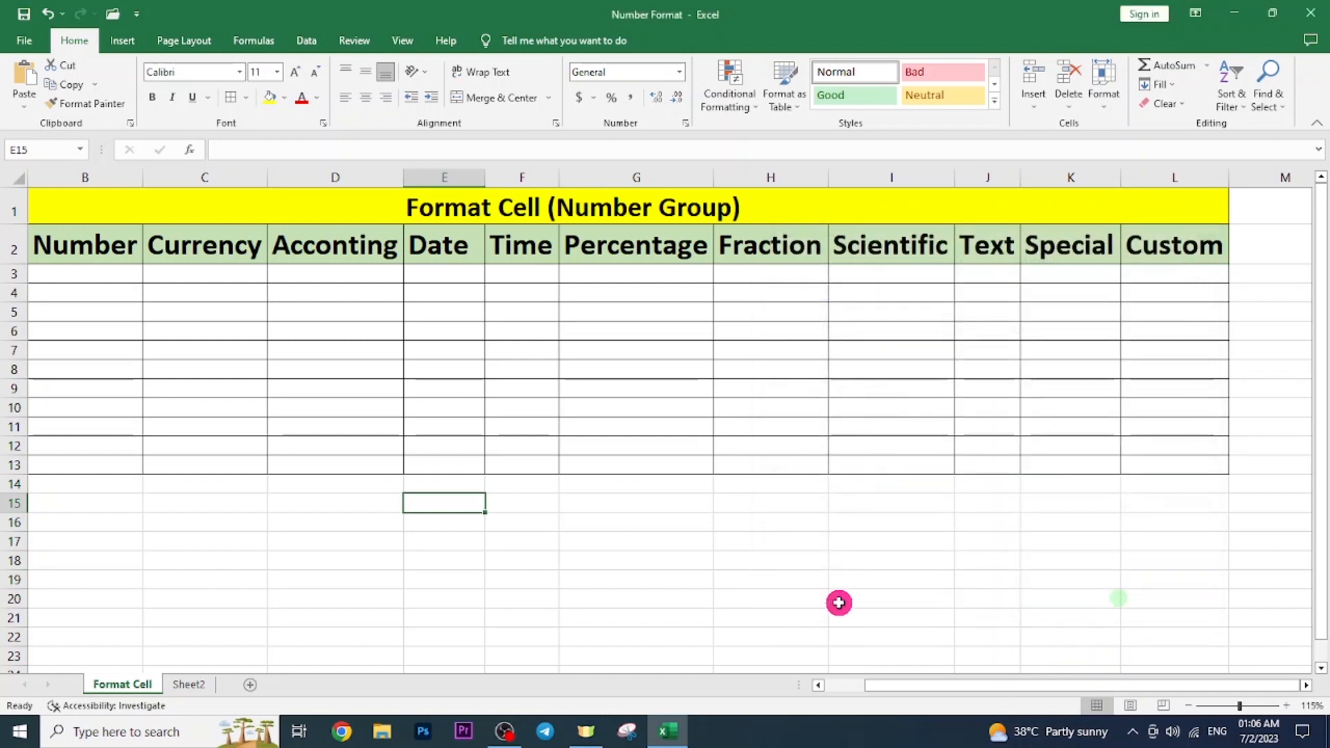
scroll(840, 603, "down", 1, "ctrl")
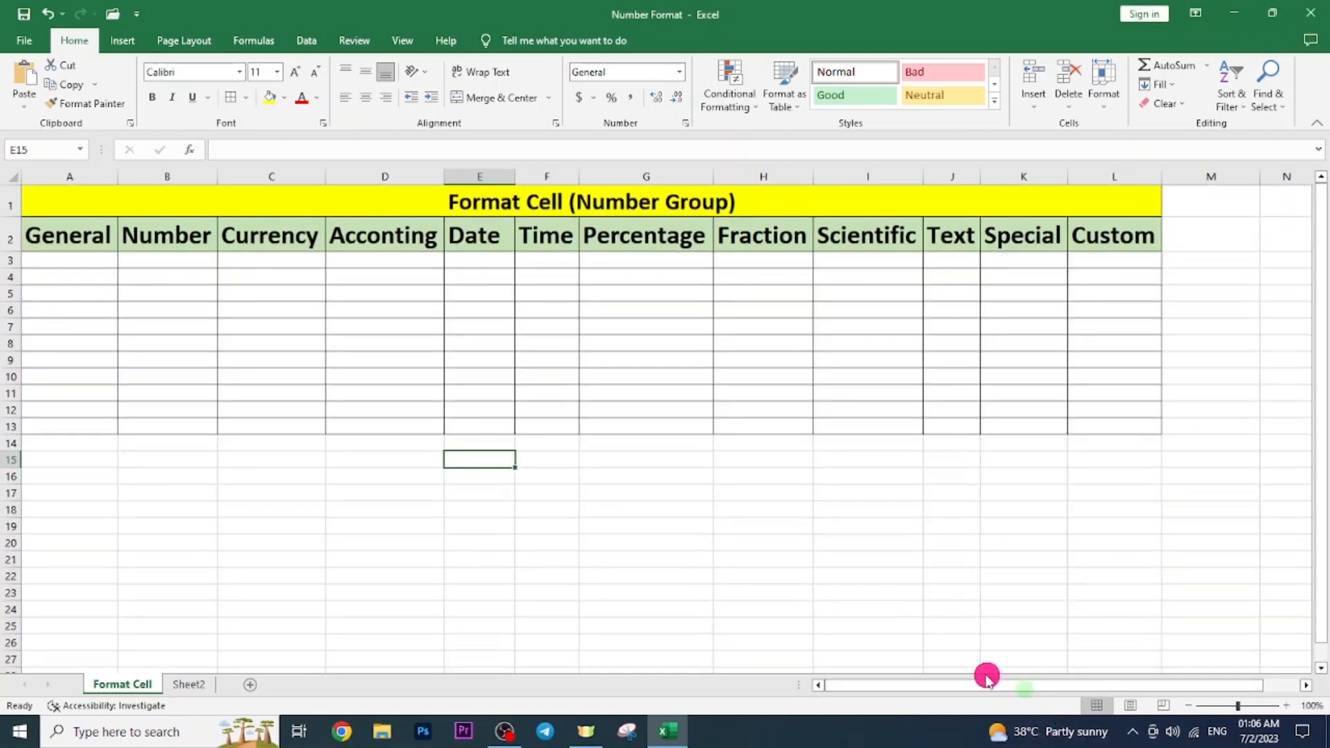
scroll(802, 543, "up", 3, "ctrl")
scroll(802, 544, "up", 1, "ctrl")
left_click_drag(1024, 685, 924, 680)
left_click(962, 622)
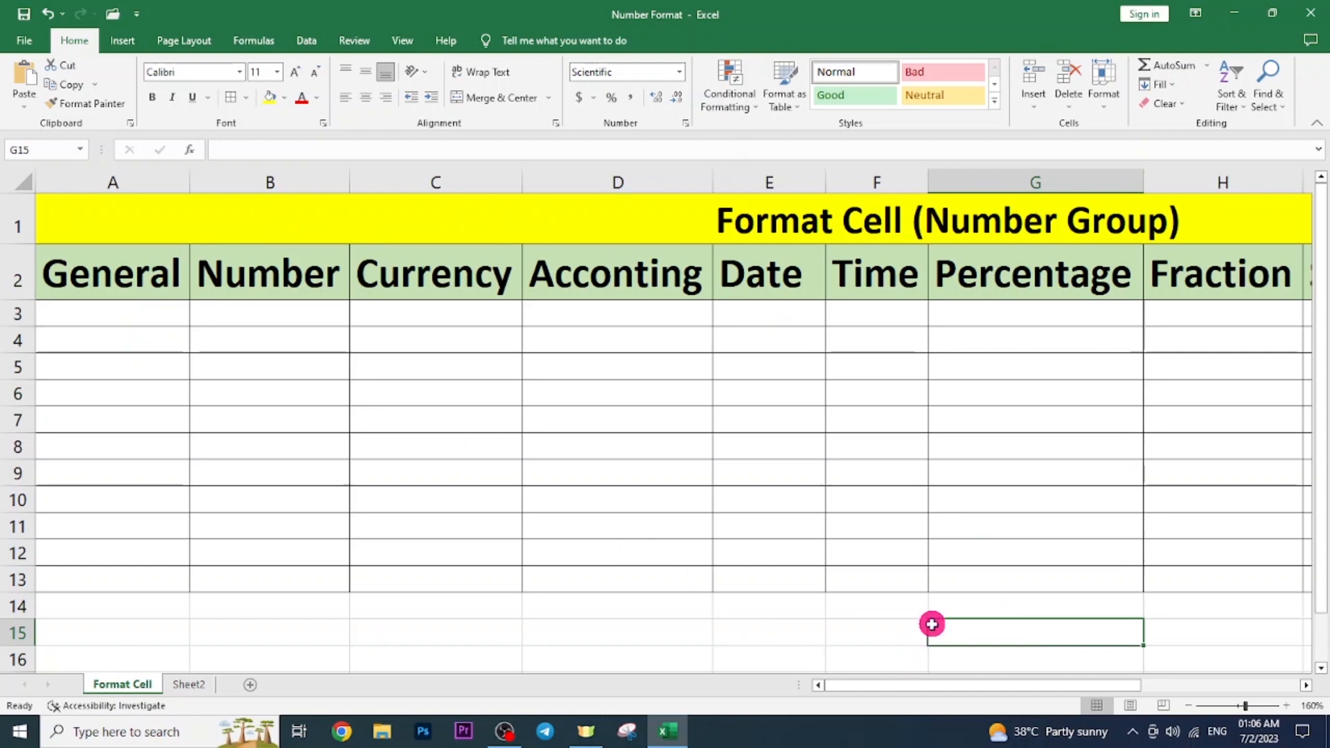
Add a new blank worksheet, Sheet1, and select its cell B3.
scroll(304, 482, "down", 1)
scroll(326, 495, "up", 1)
left_click(377, 633)
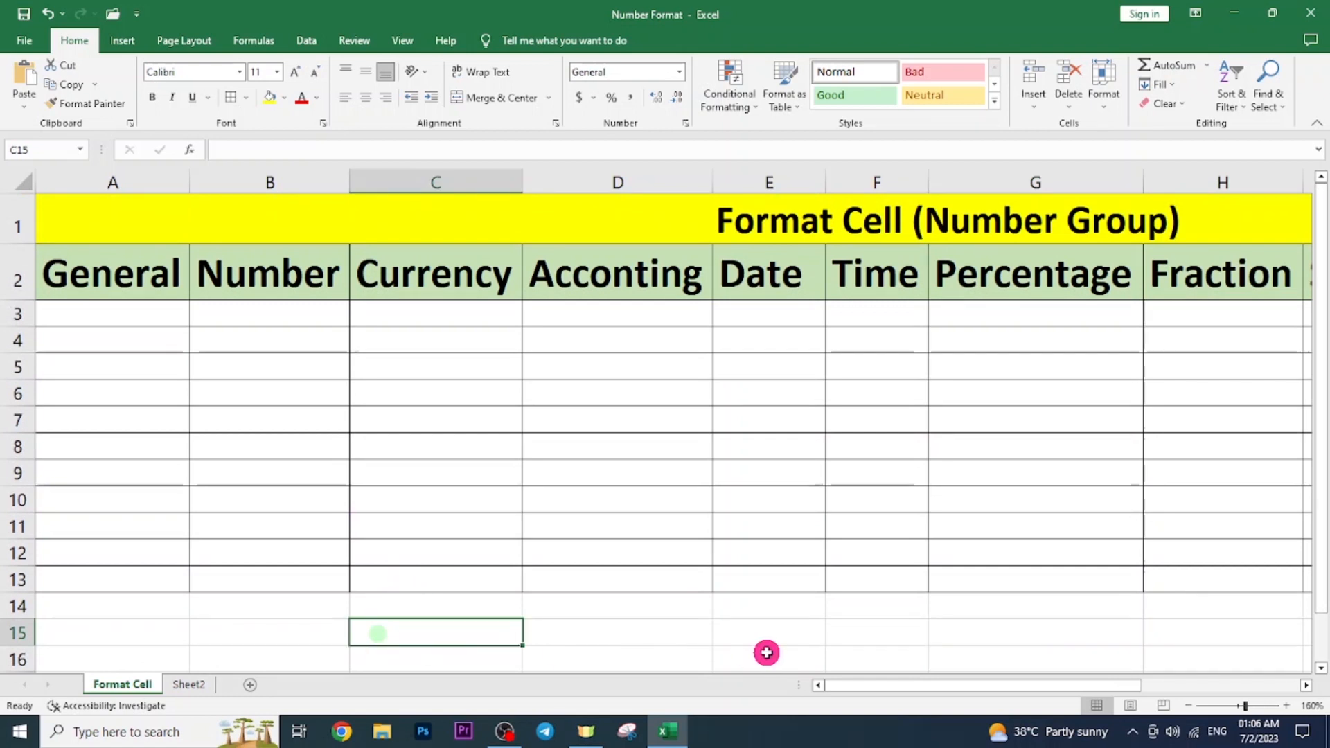
left_click(140, 615)
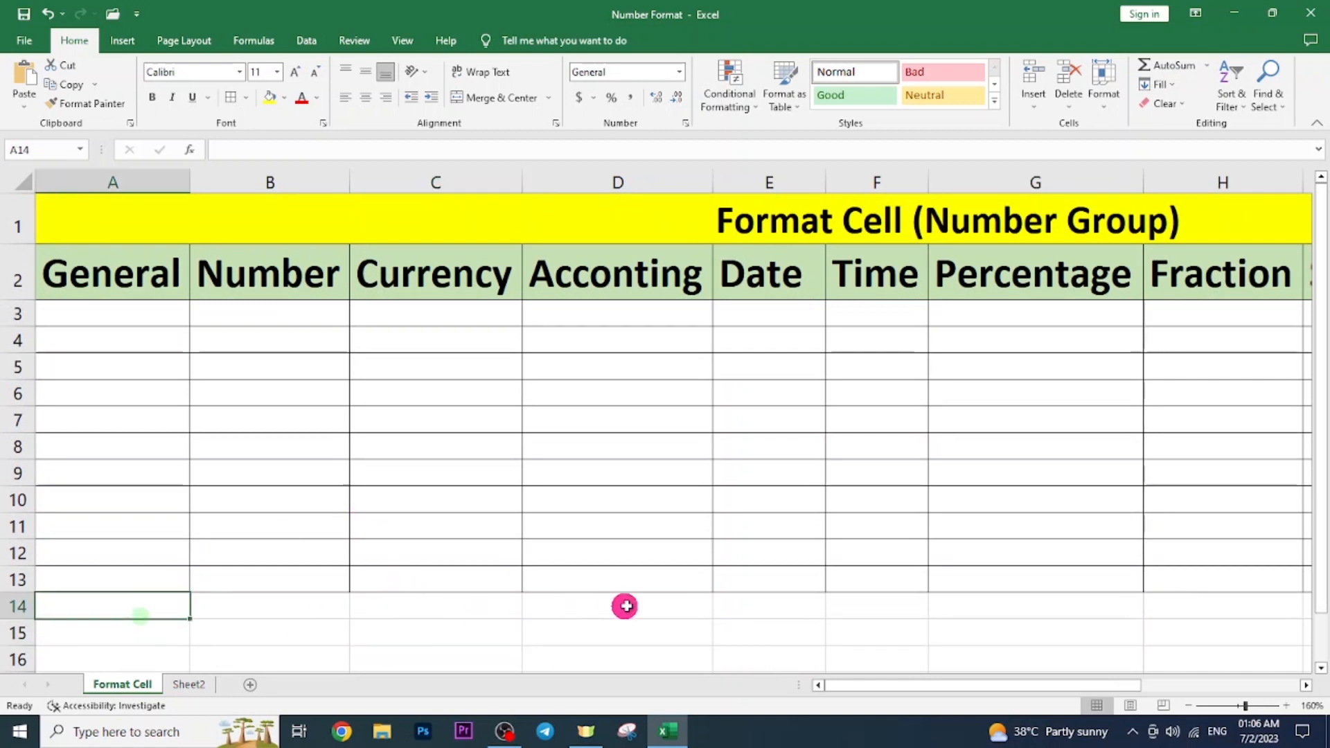
left_click(250, 684)
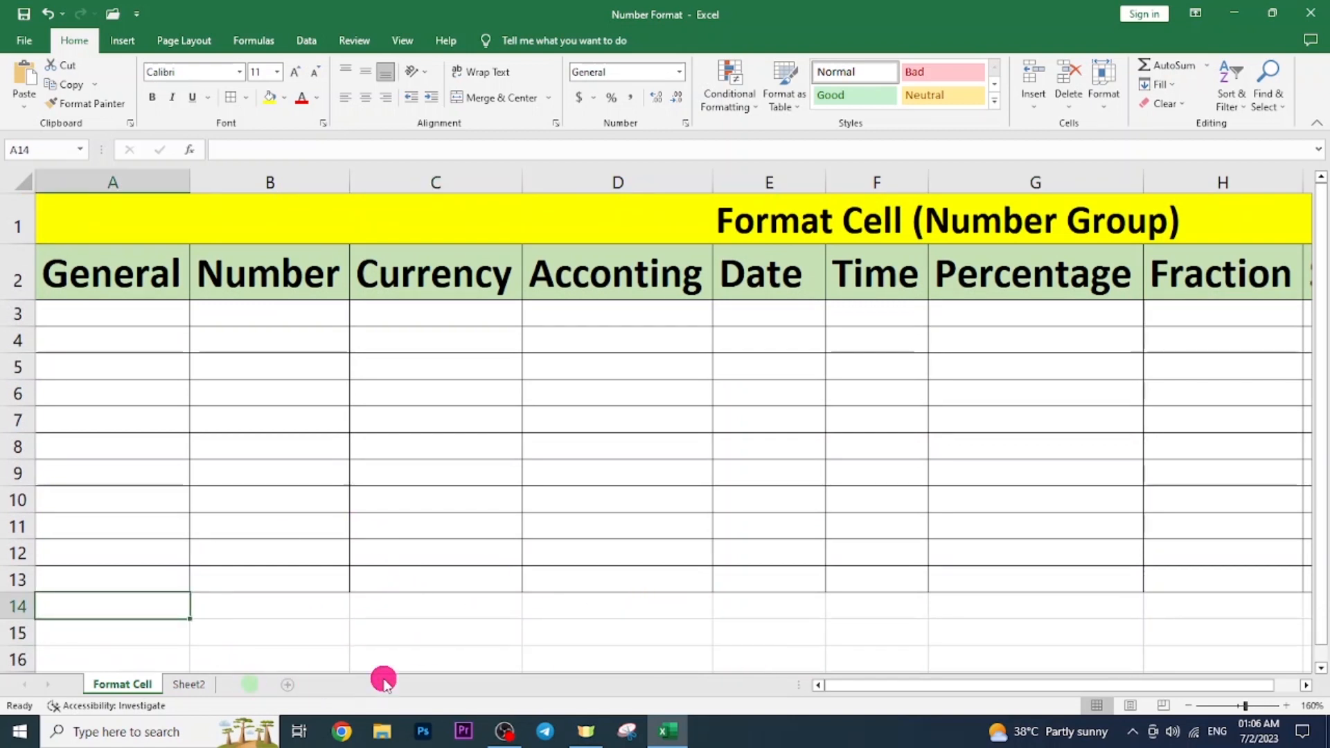
left_click(122, 228)
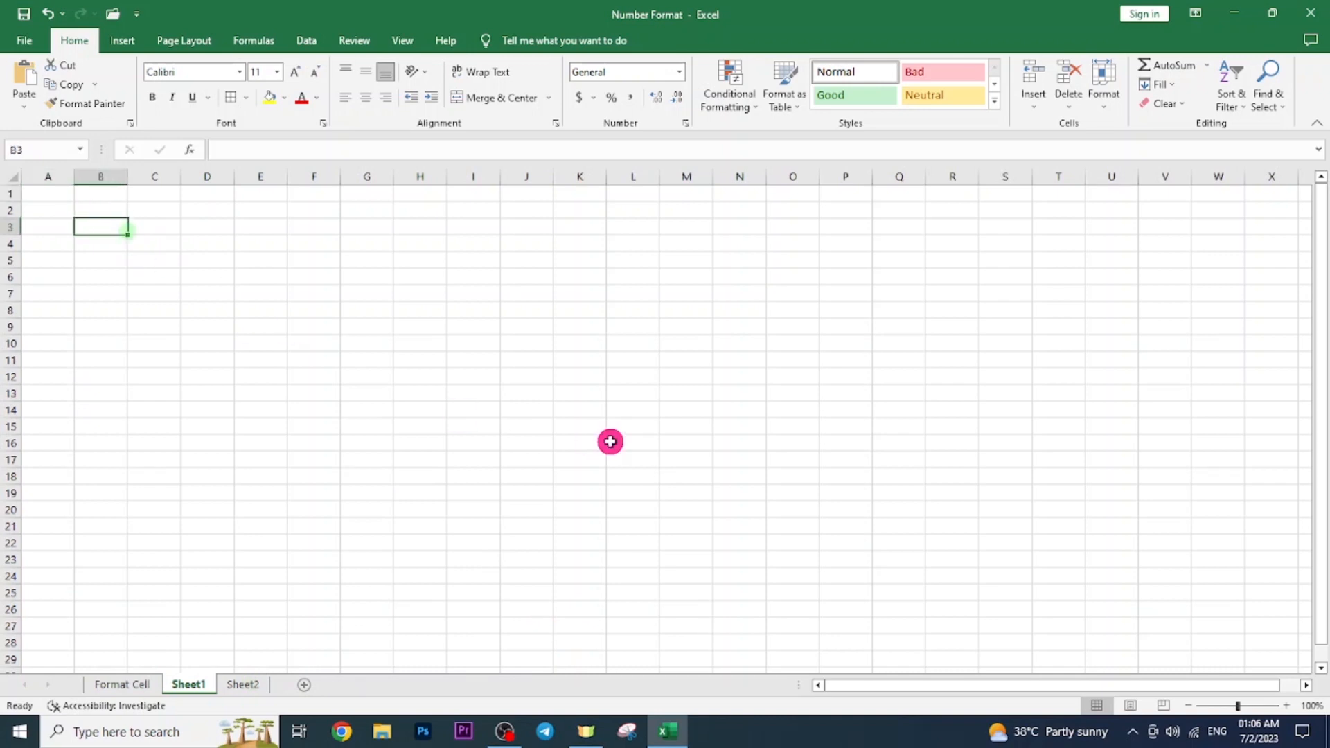
Enter TEXT in cell B3 of Sheet1.
type("E")
key("Return")
key("Up")
type("TE")
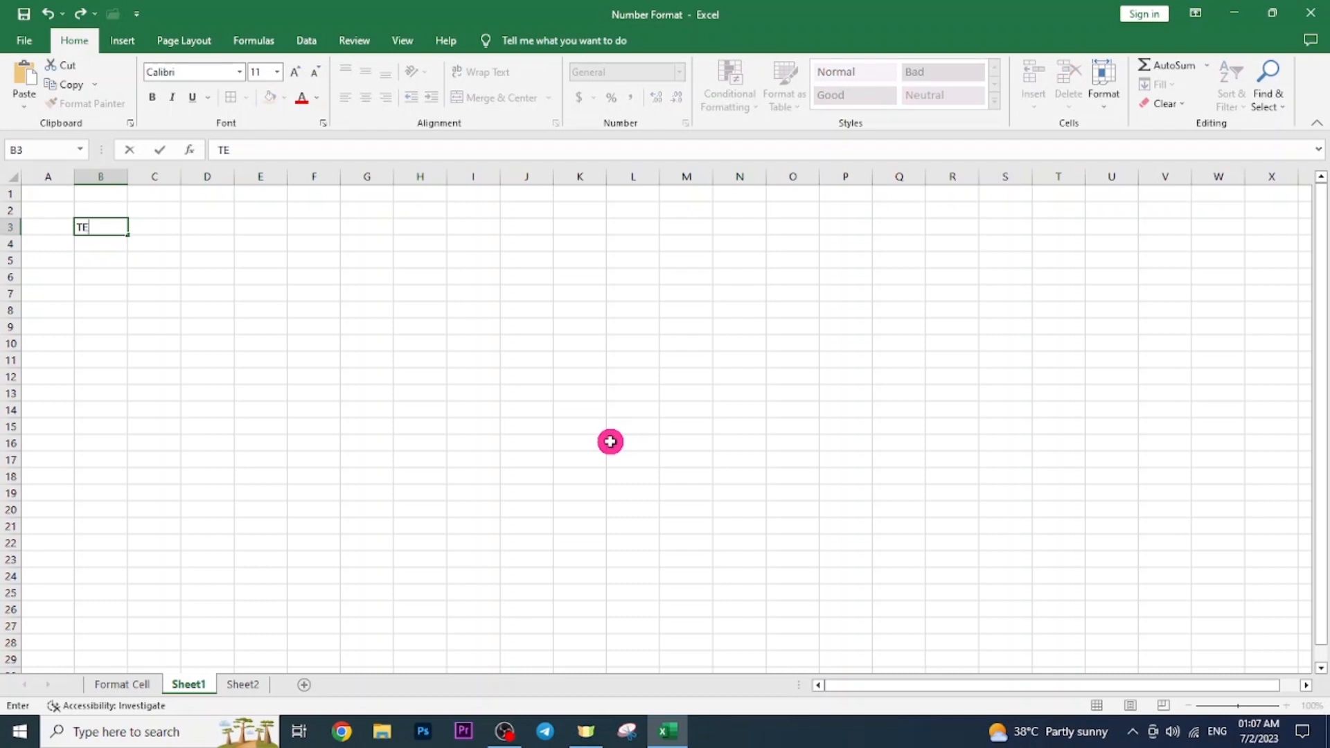
type("XT")
key("Return")
key("Up")
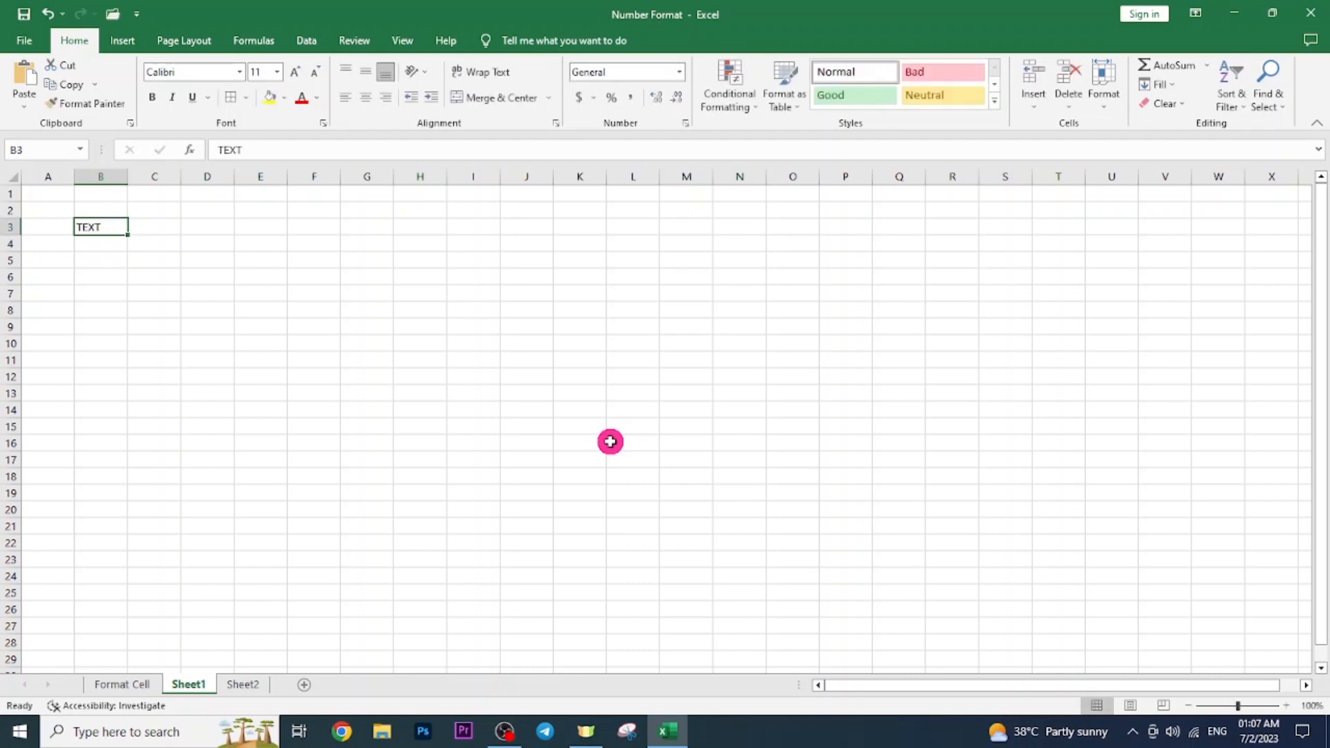
Enter 20 in B4 and HS20 in C4.
left_click(99, 245)
type("20")
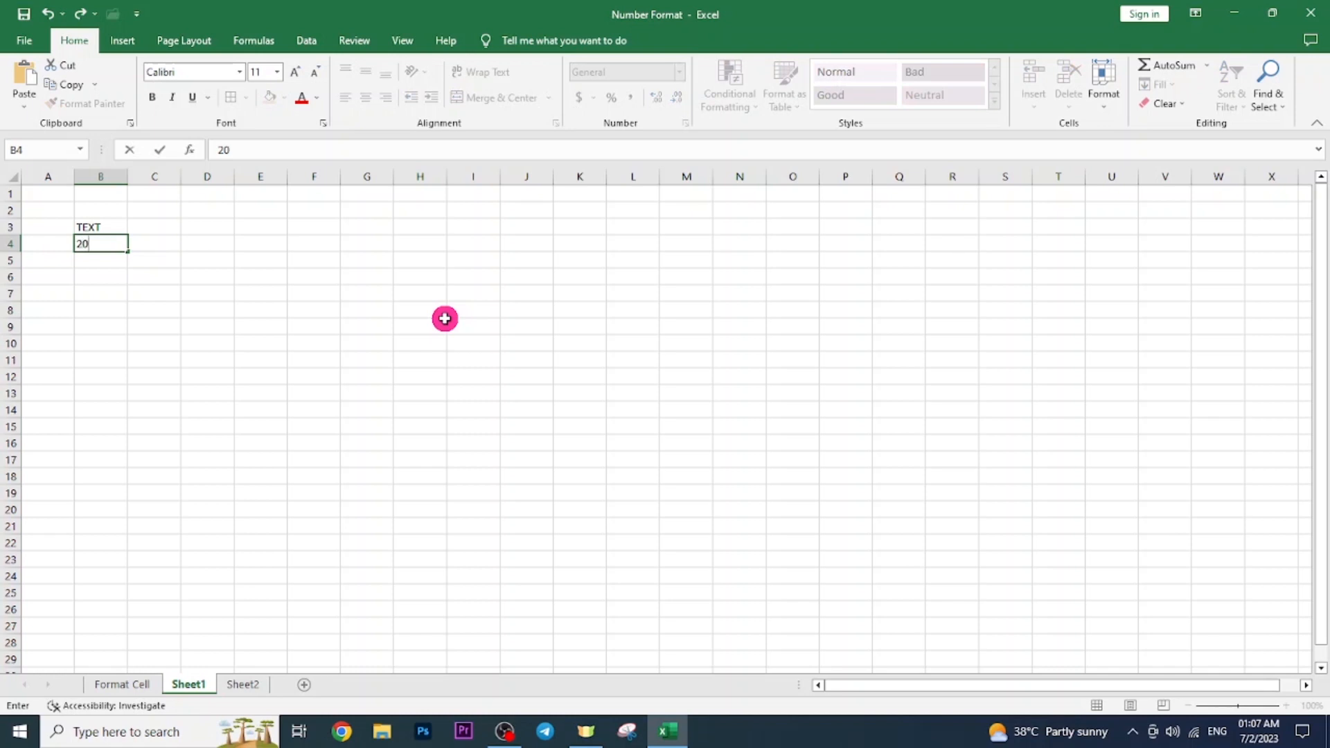
key("Return")
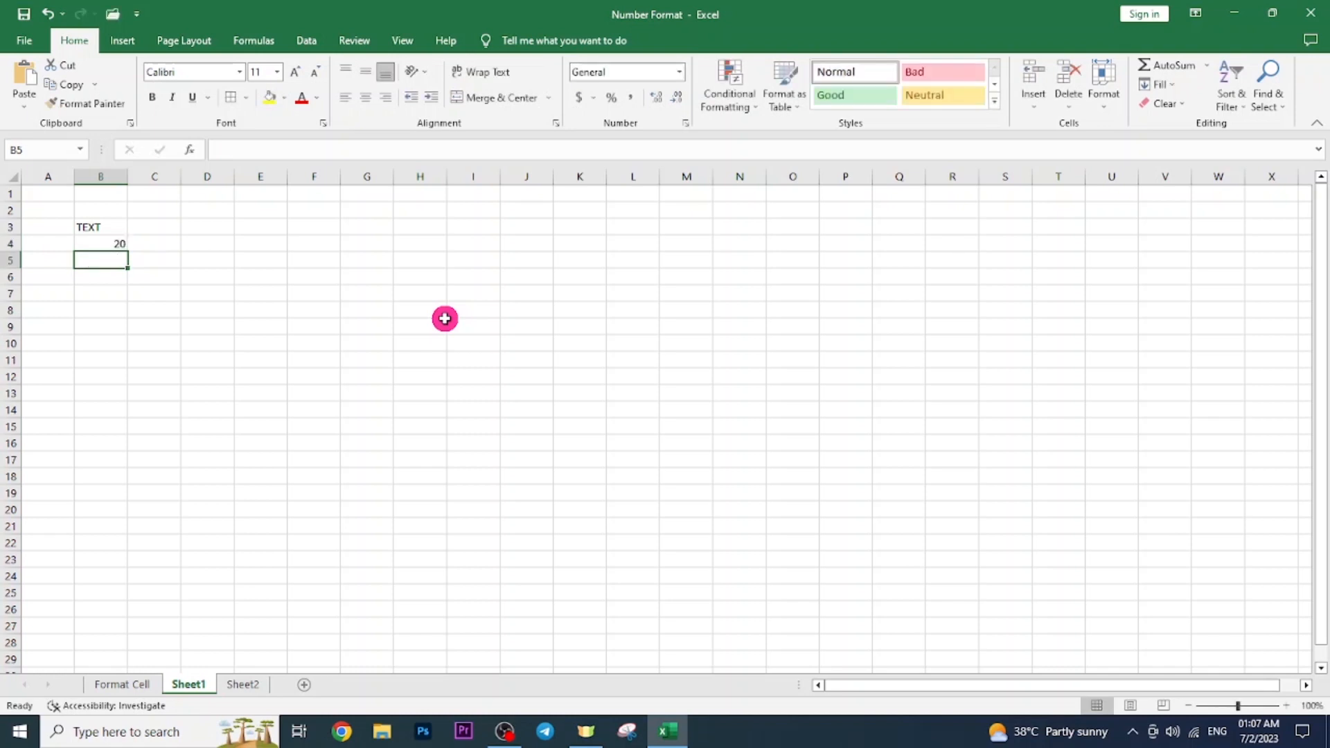
left_click(104, 243)
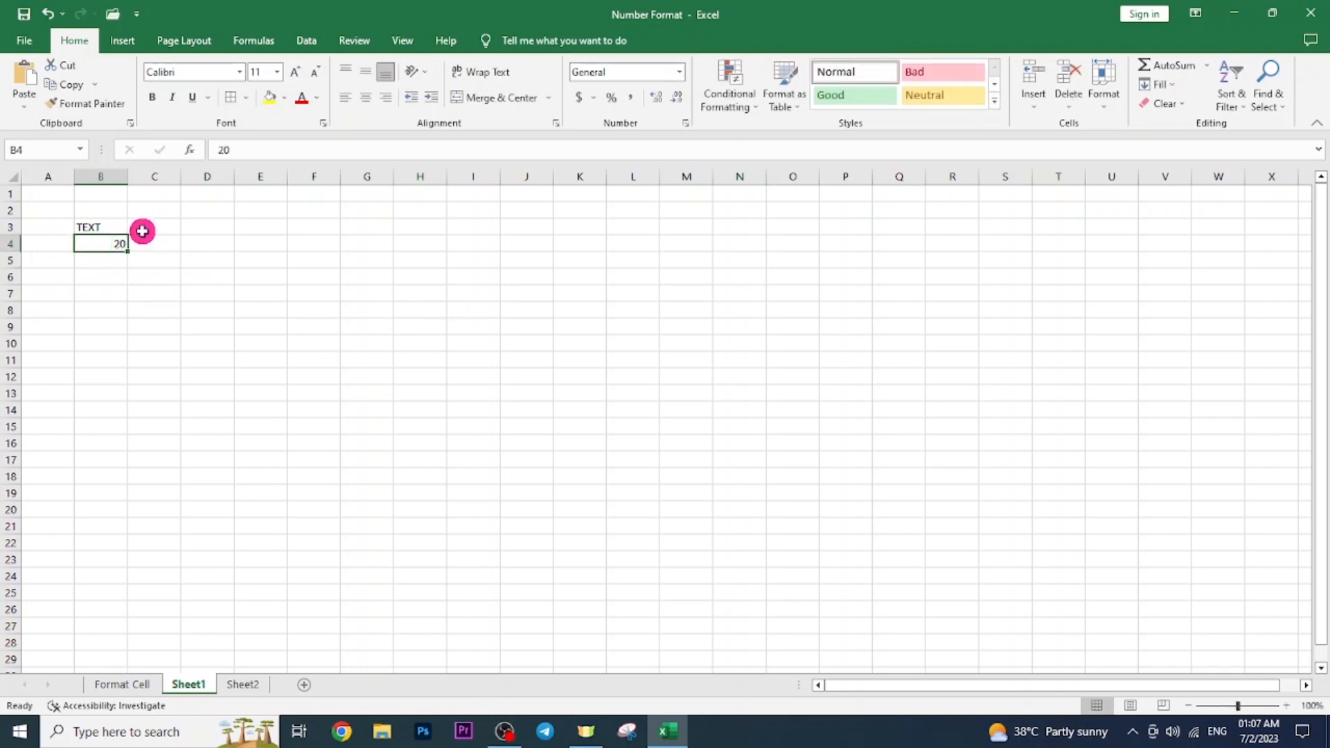
left_click(169, 248)
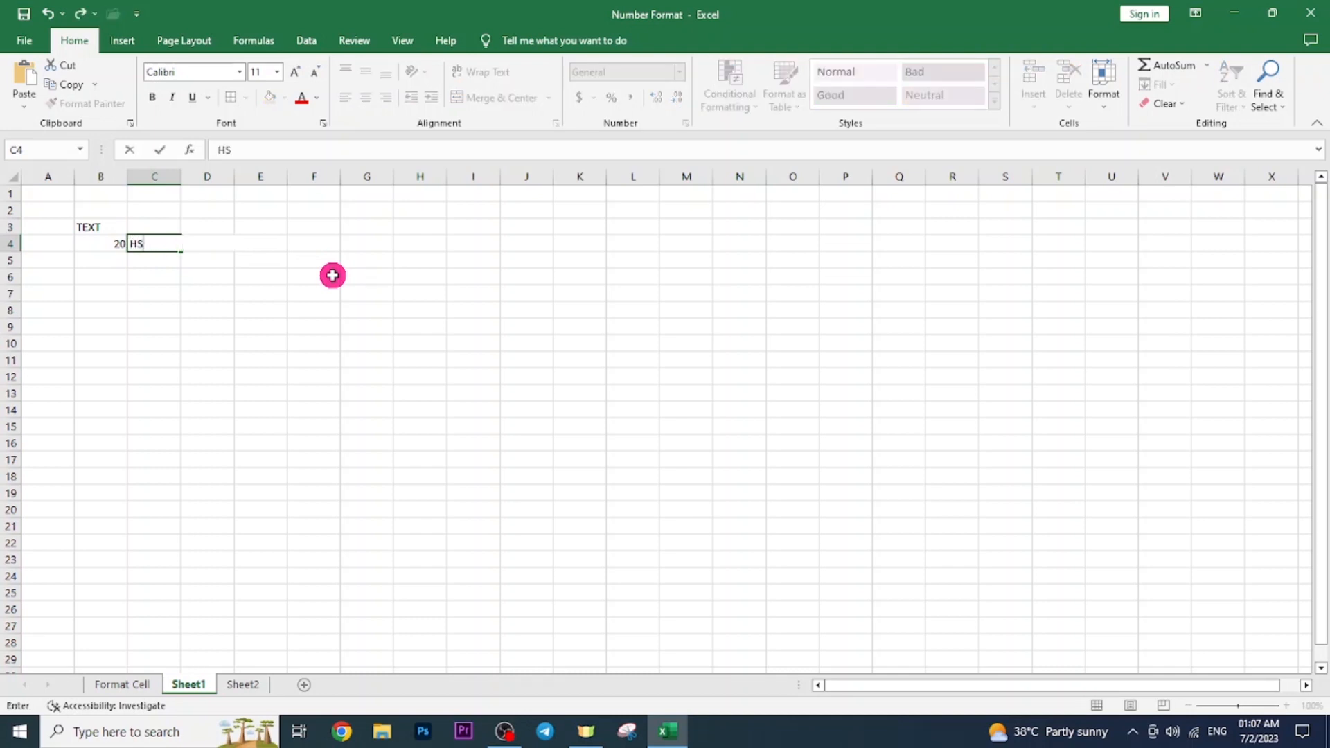
type("S20")
key("Return")
left_click(172, 246)
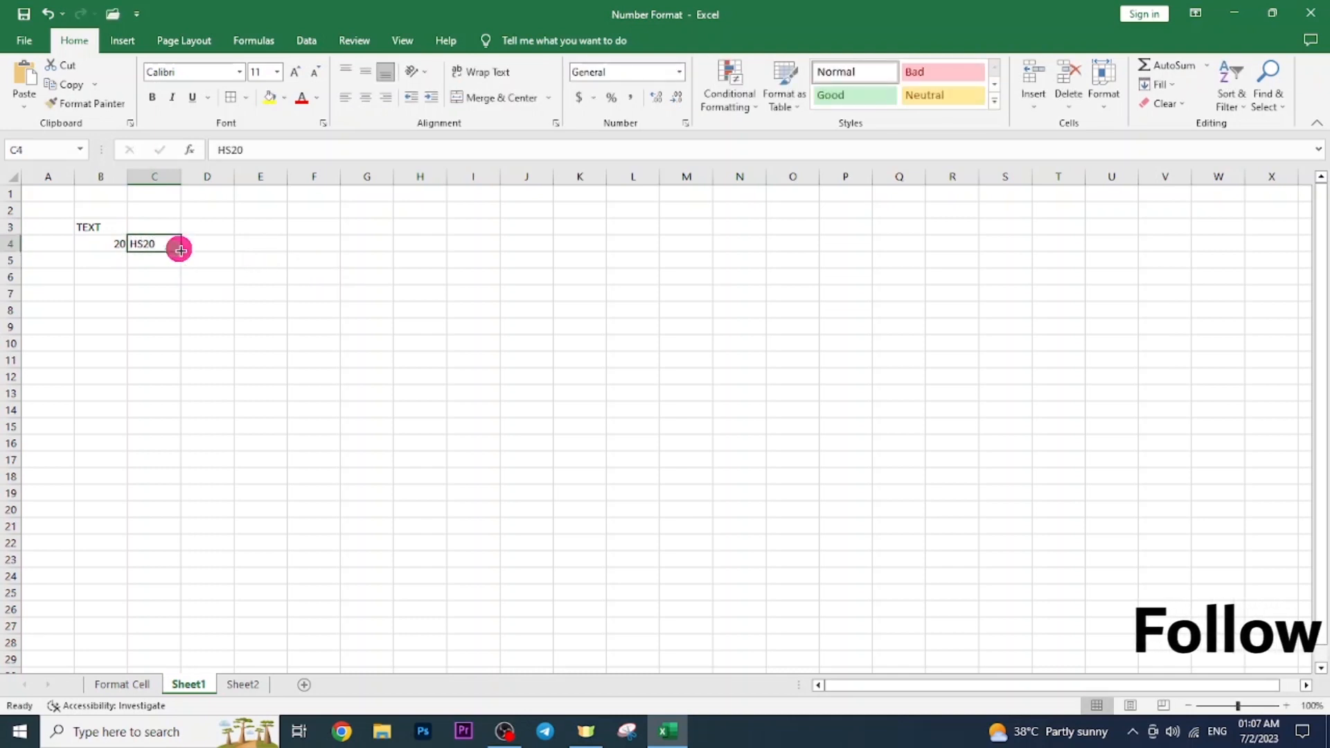
Add a new worksheet, Sheet3, and enter 4444444 in cell L7.
left_click(124, 685)
left_click(128, 305)
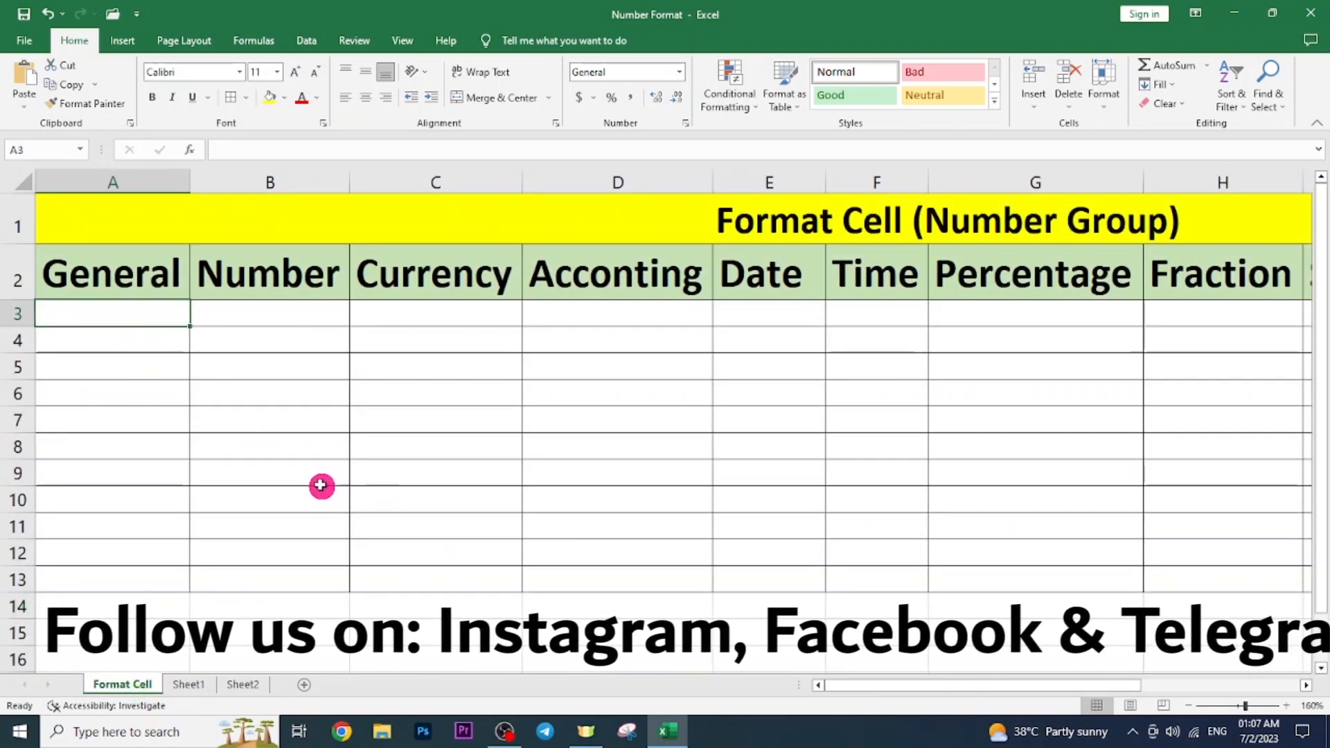
left_click(303, 684)
left_click(944, 323)
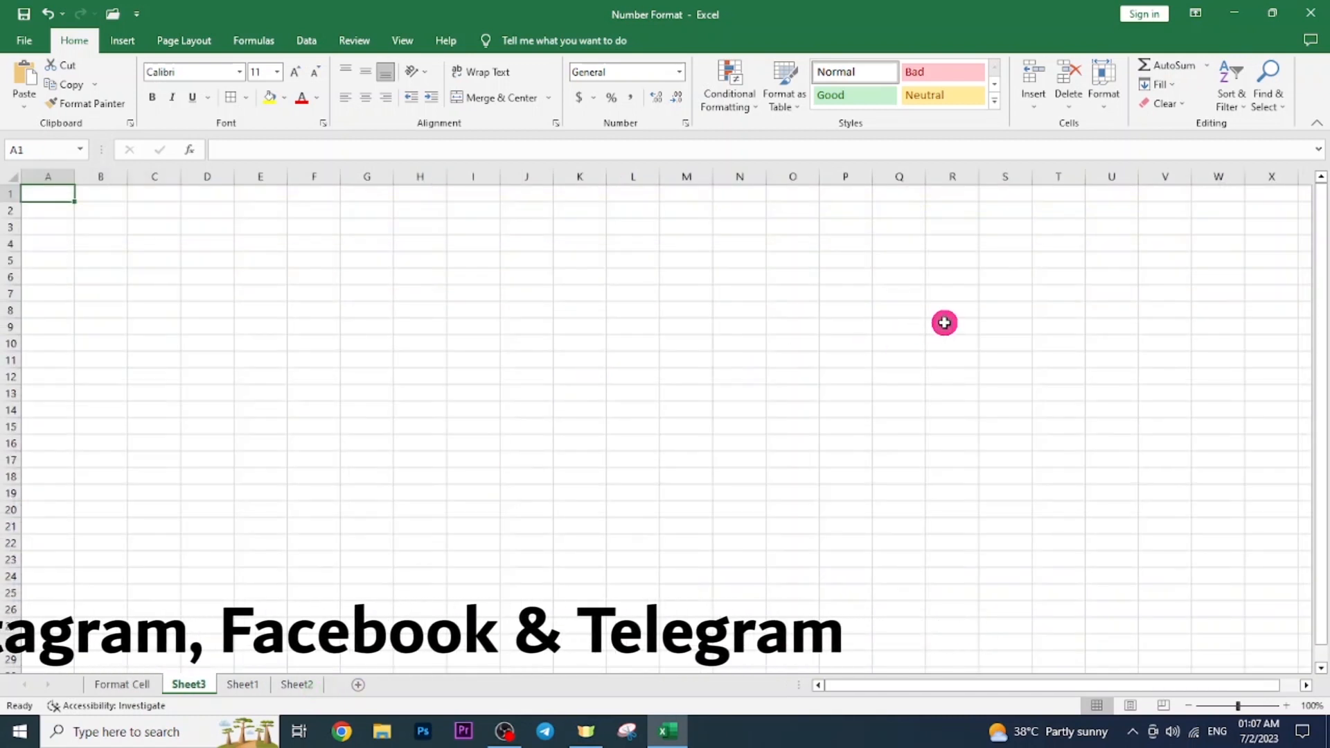
left_click(645, 295)
type("4444444")
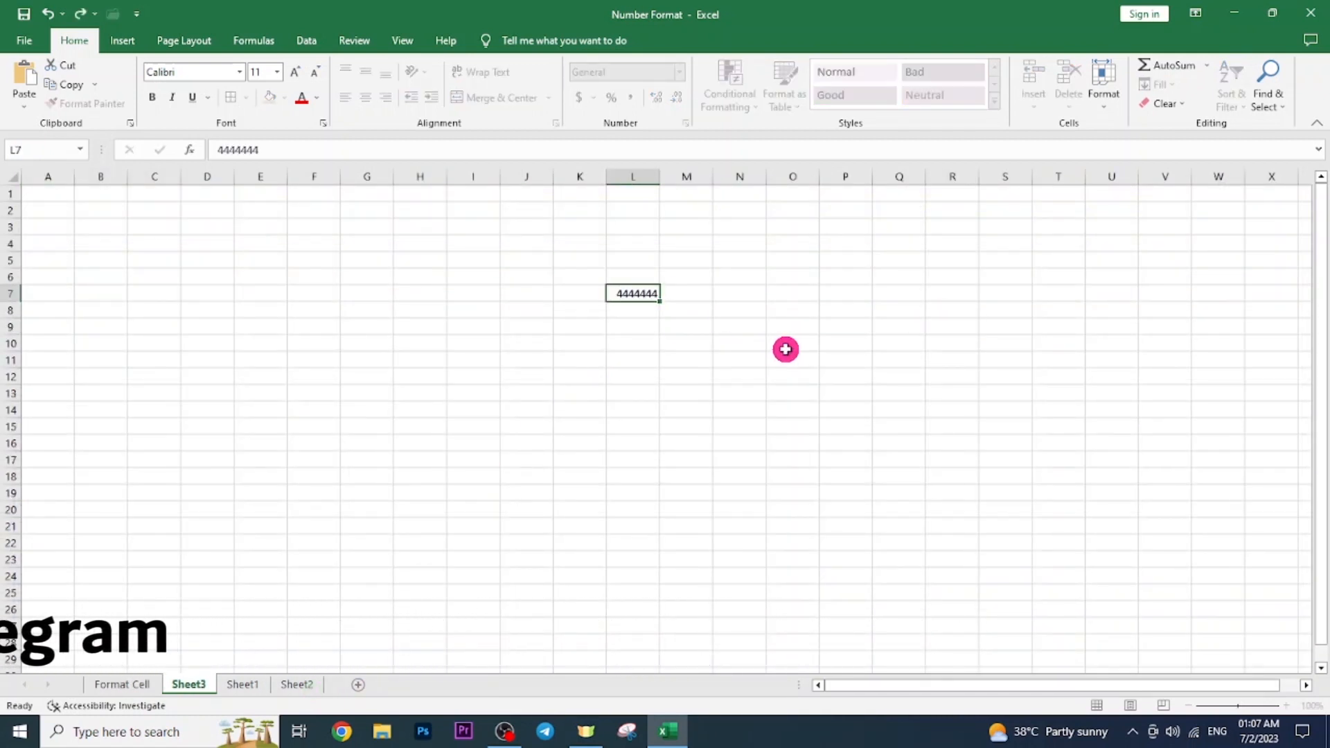
key("Return")
Check L7's number format list without changes, then return to the Format Cell sheet.
left_click(635, 296)
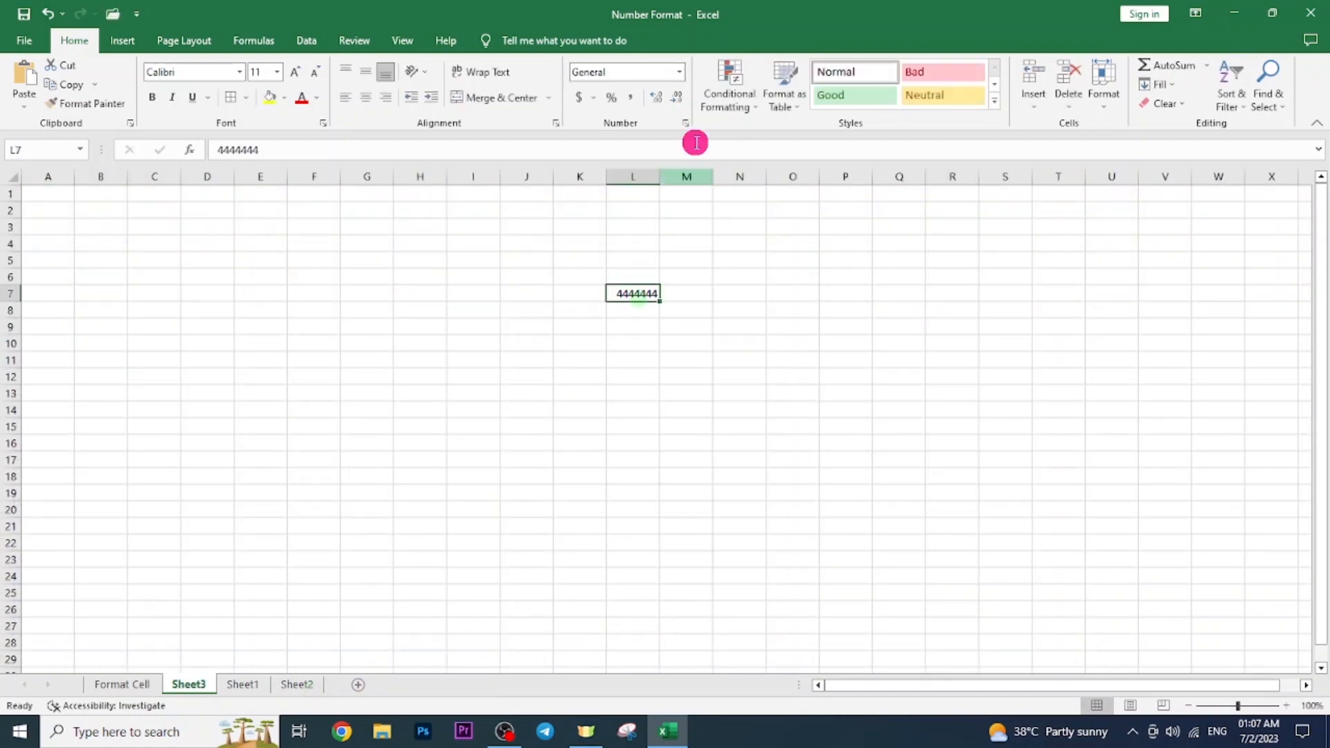
left_click(680, 74)
left_click(815, 264)
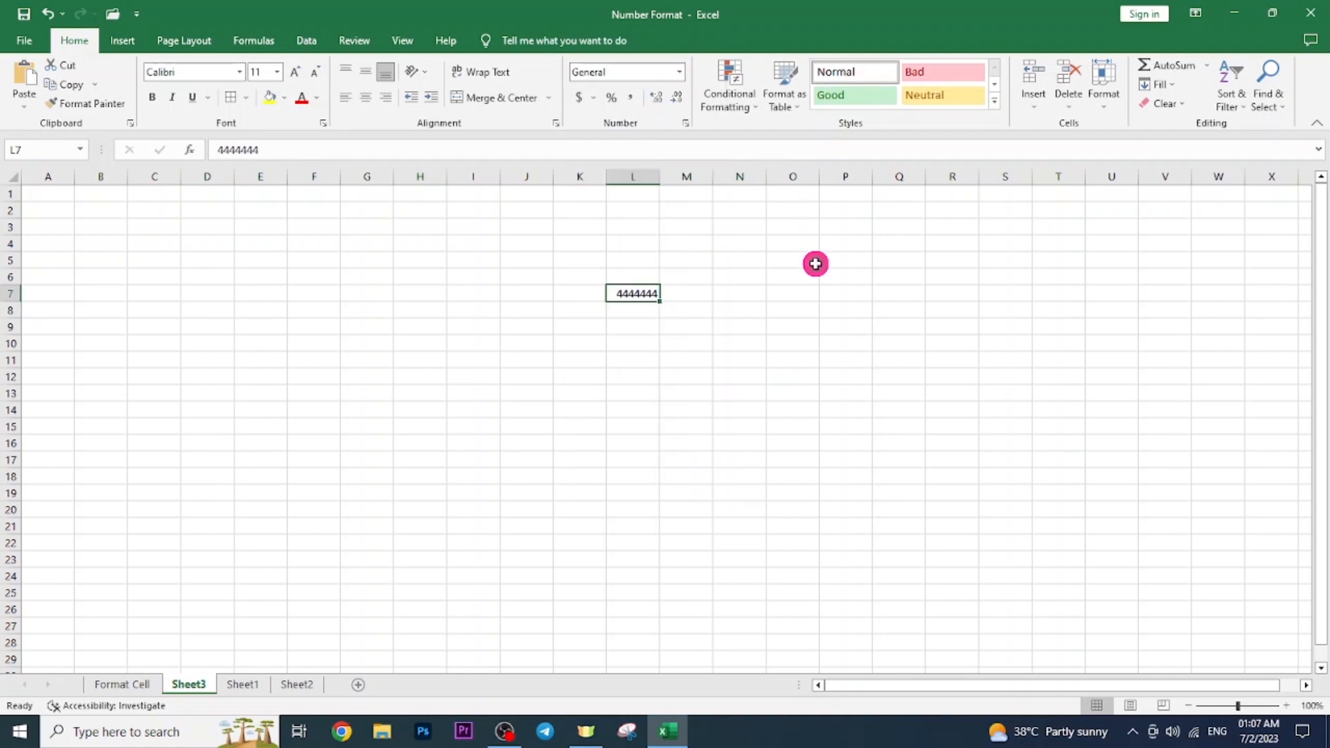
key("ctrl+Page_Up")
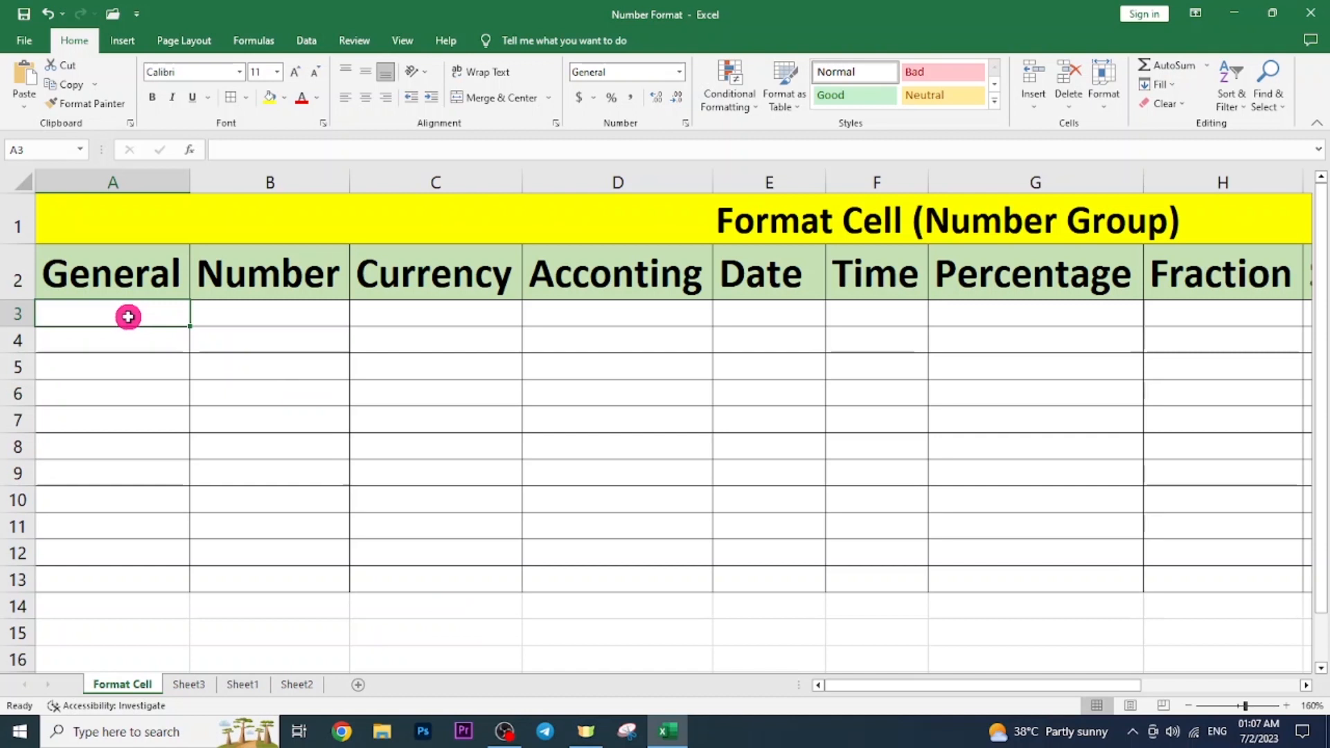
type("25")
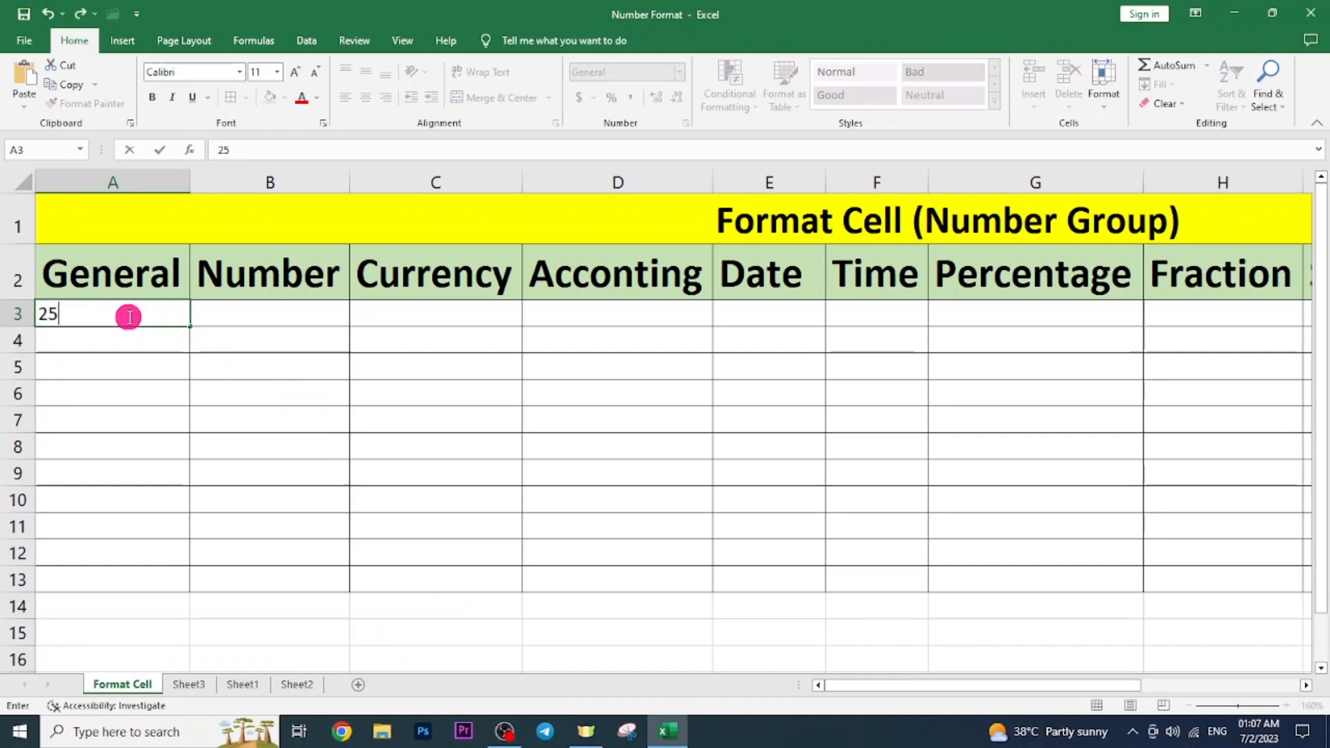
key("Return")
type("md")
key("Return")
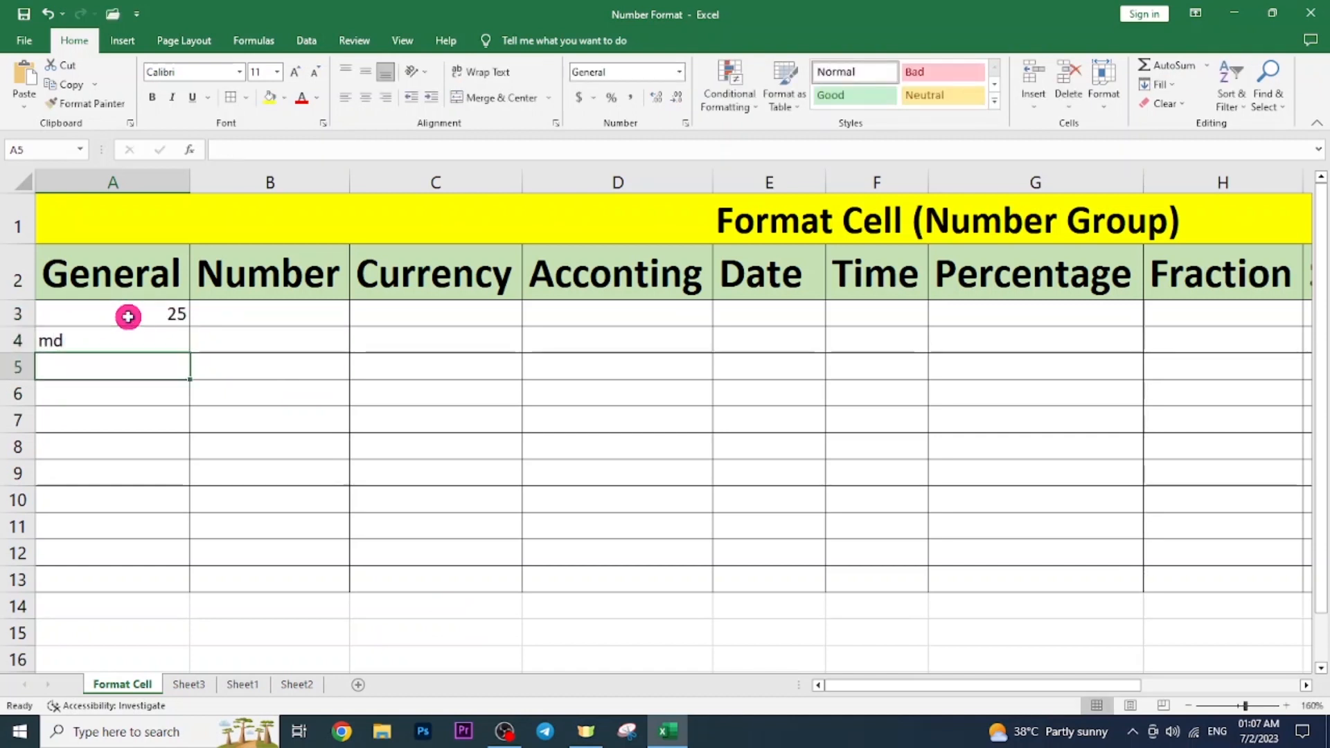
type("s")
key("Return")
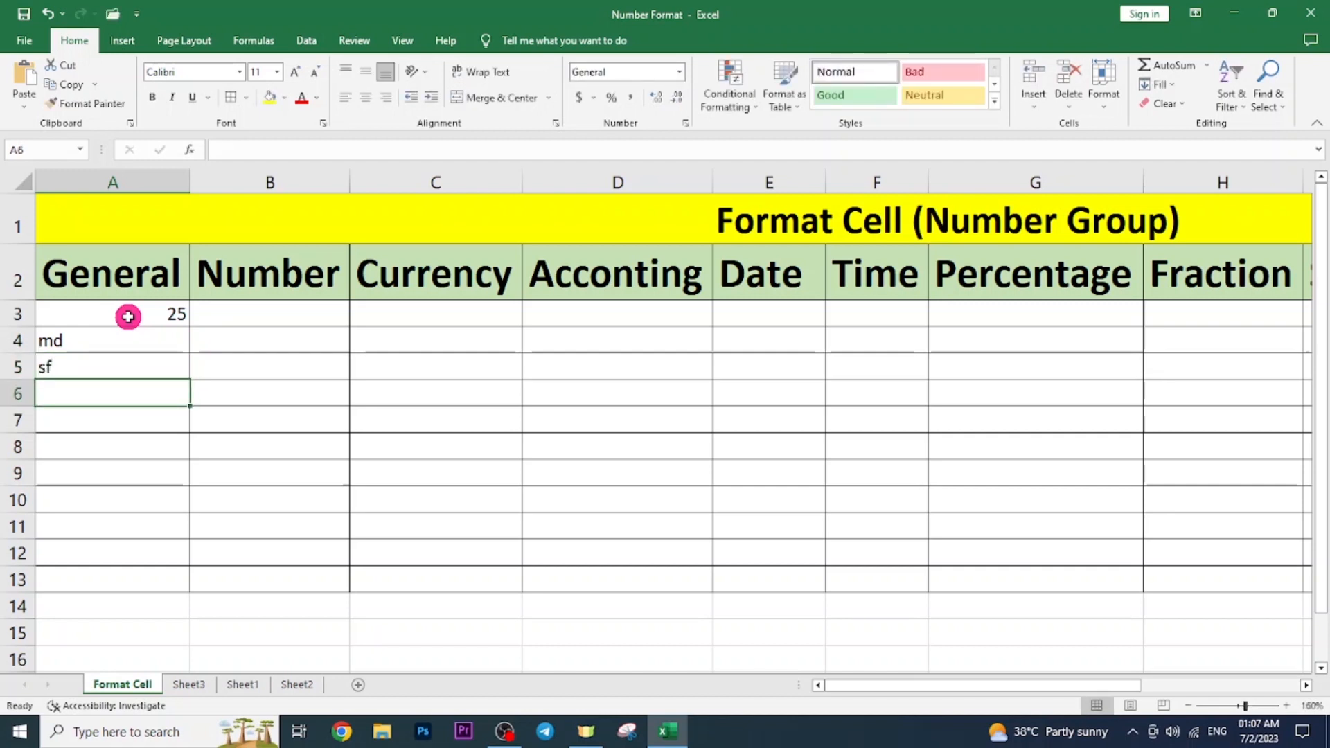
left_click(243, 313)
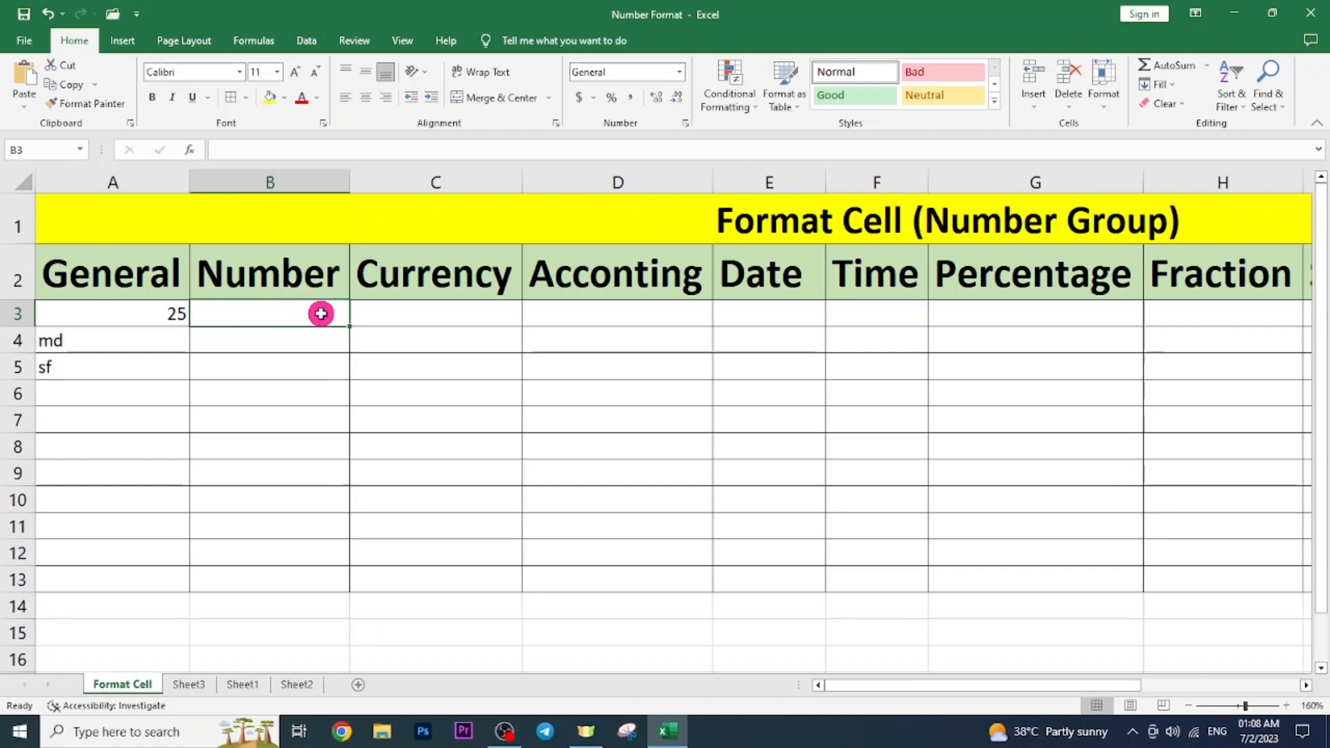
type("12563")
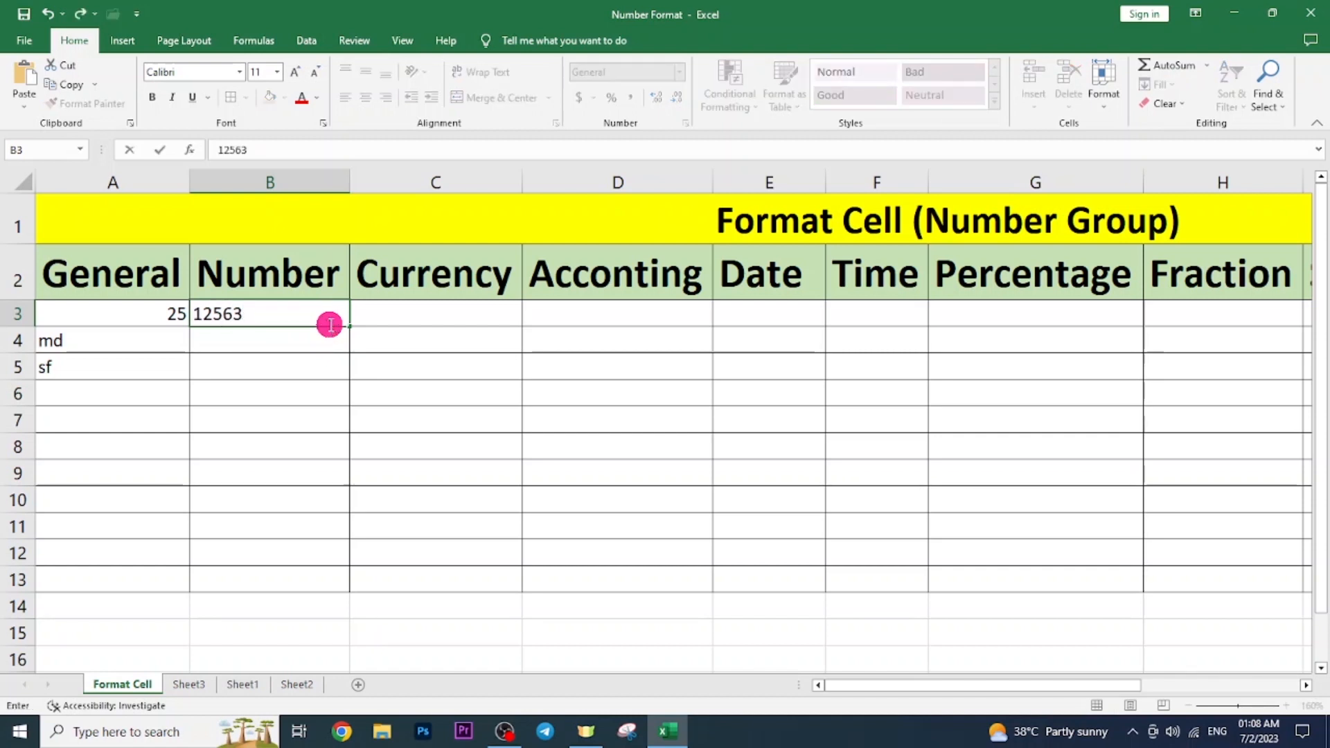
key("Return")
left_click(339, 315)
left_click(675, 71)
left_click(644, 135)
left_click(315, 390)
left_click(258, 310)
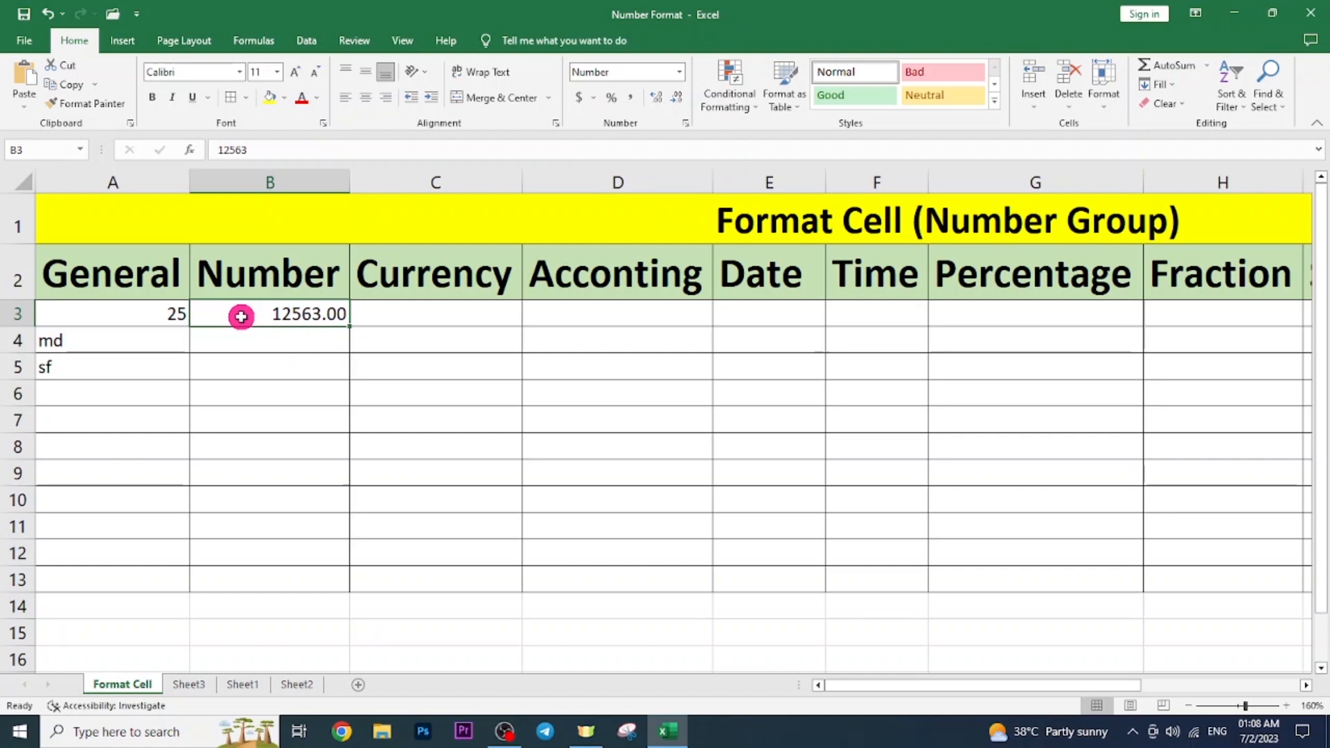
left_click(272, 331)
left_click(268, 312)
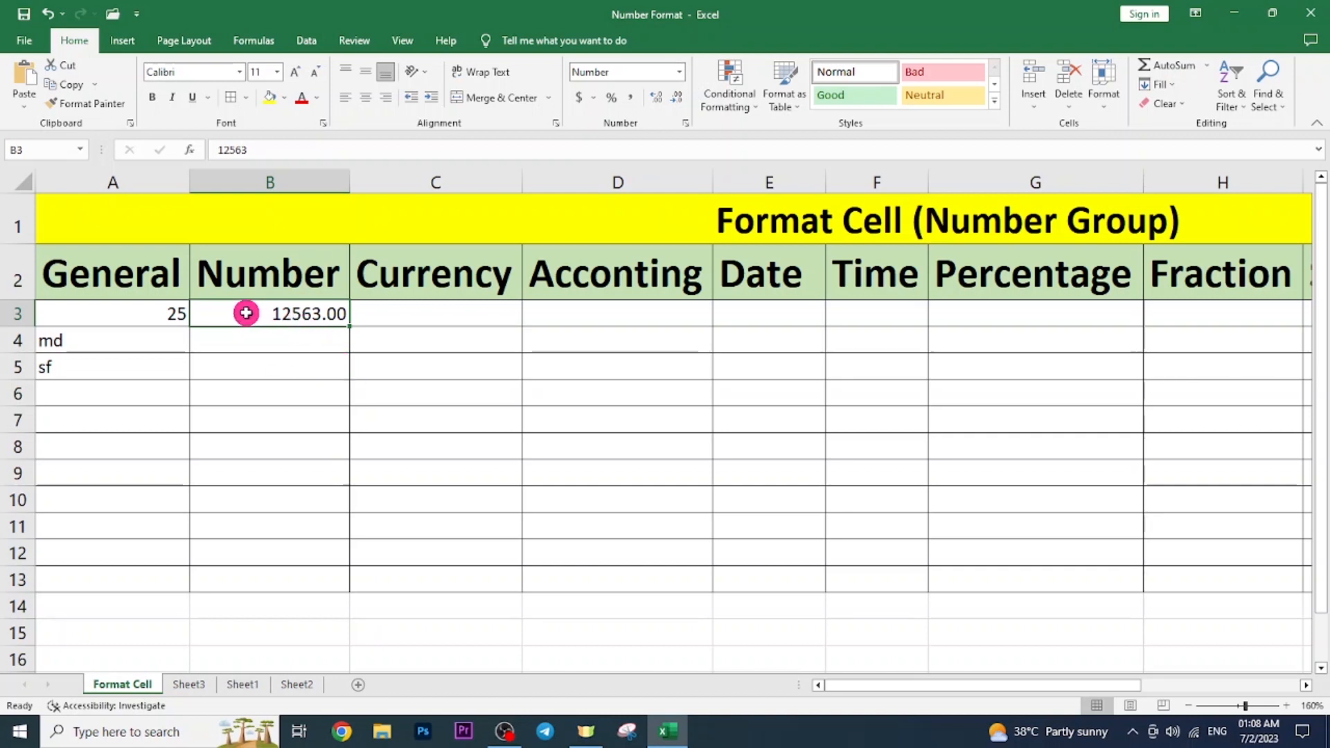
left_click_drag(240, 311, 305, 570)
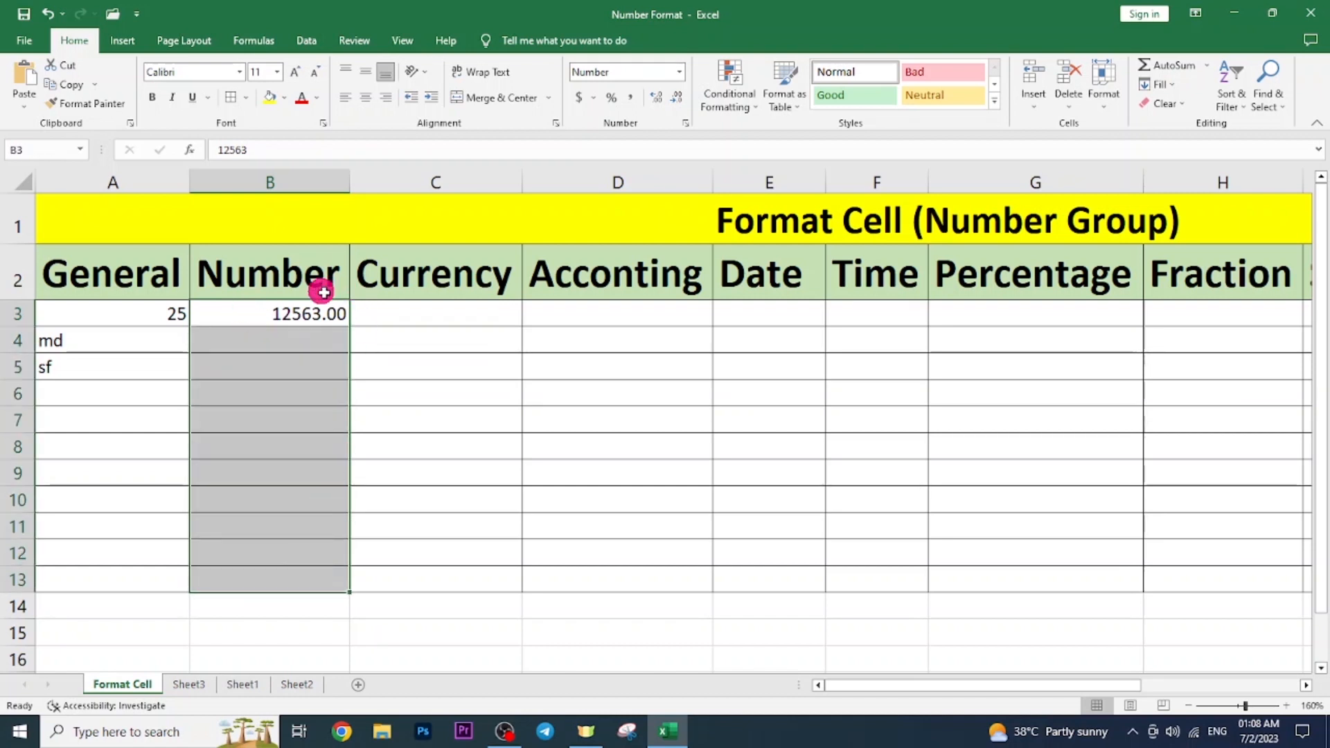
left_click(272, 317)
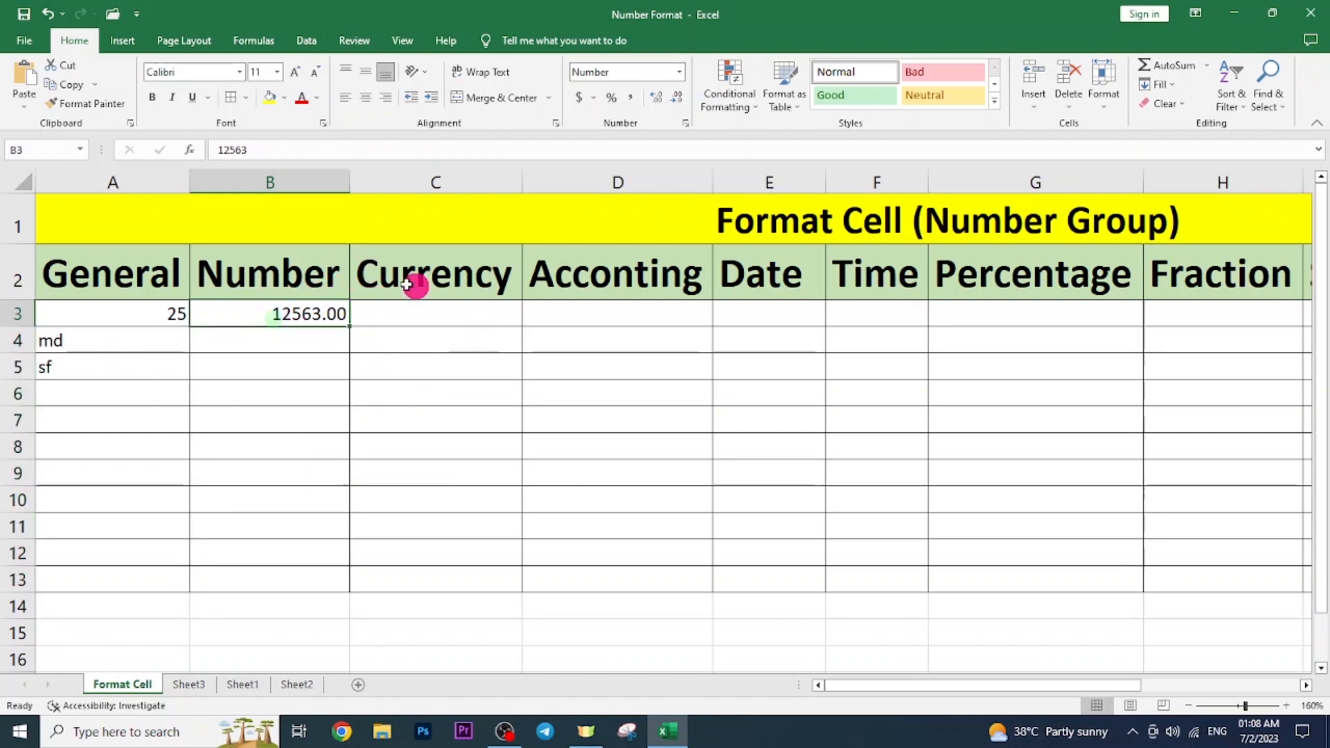
left_click(393, 311)
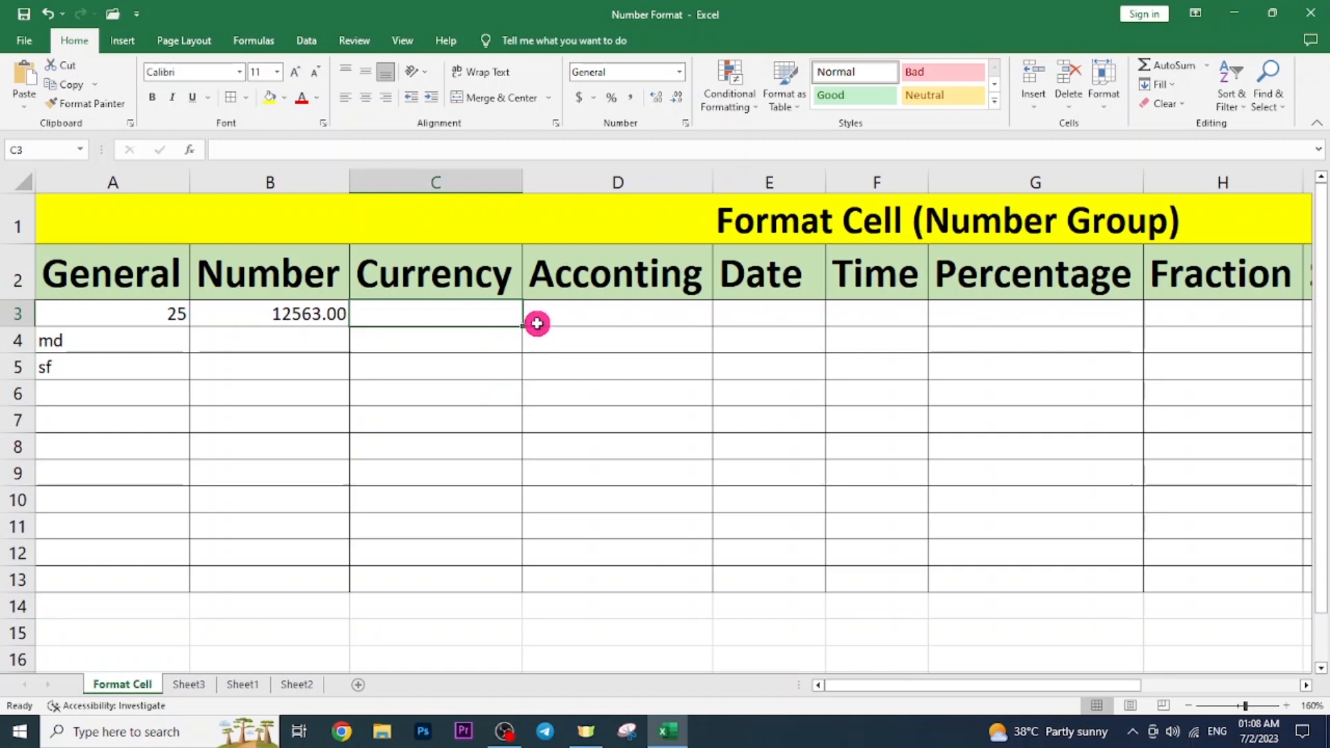
Enter 45, 63 and 100 into Currency cells C3 to C5.
left_click(513, 341)
left_click(506, 311)
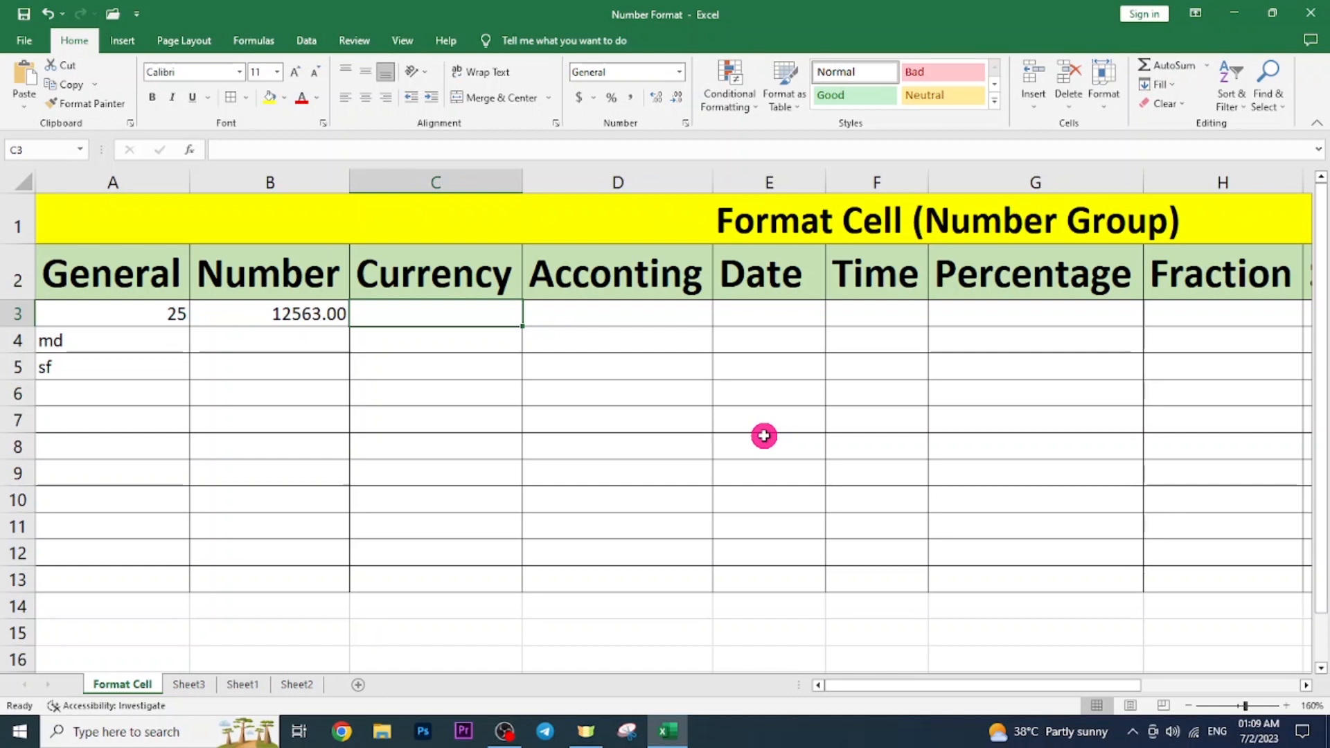
type("45")
key("Return")
type("63")
key("Return")
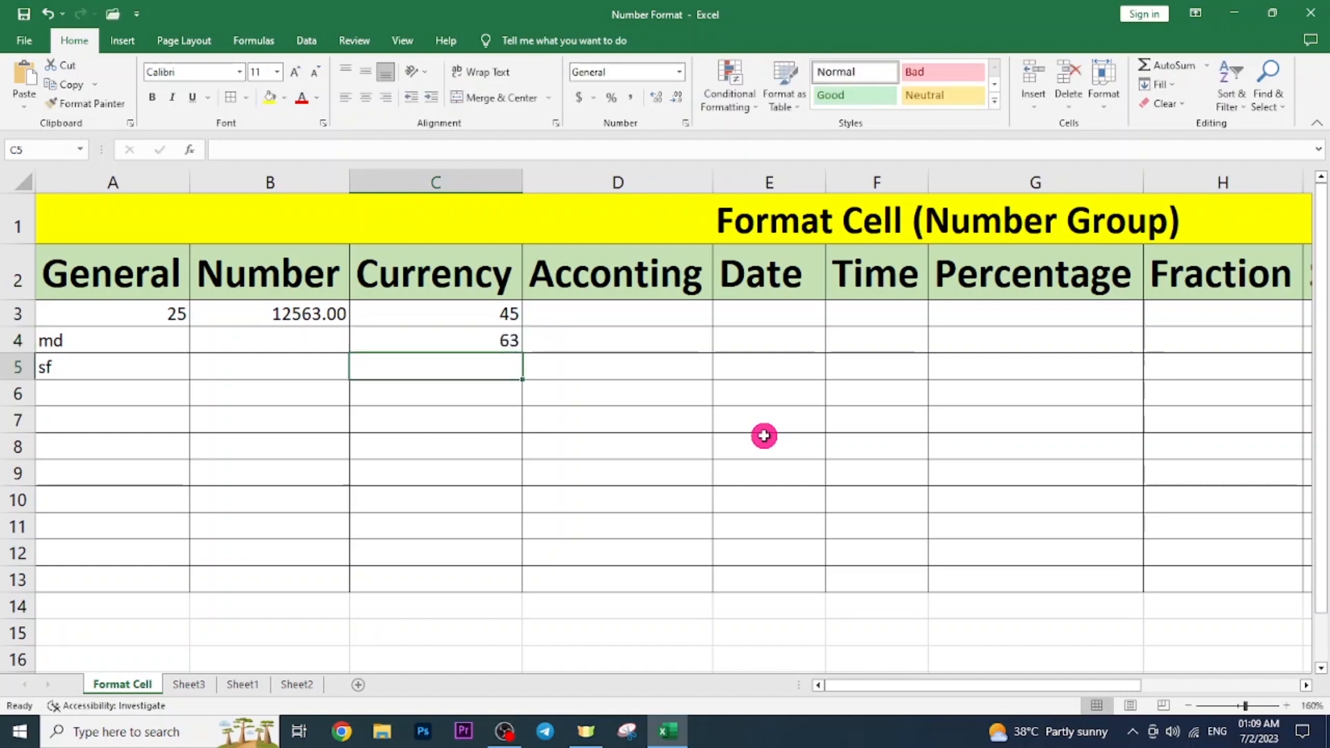
type("100")
key("Return")
Enter 20000 in C6 and 3000 in C7, then select C3:C7.
type("2")
type("0000")
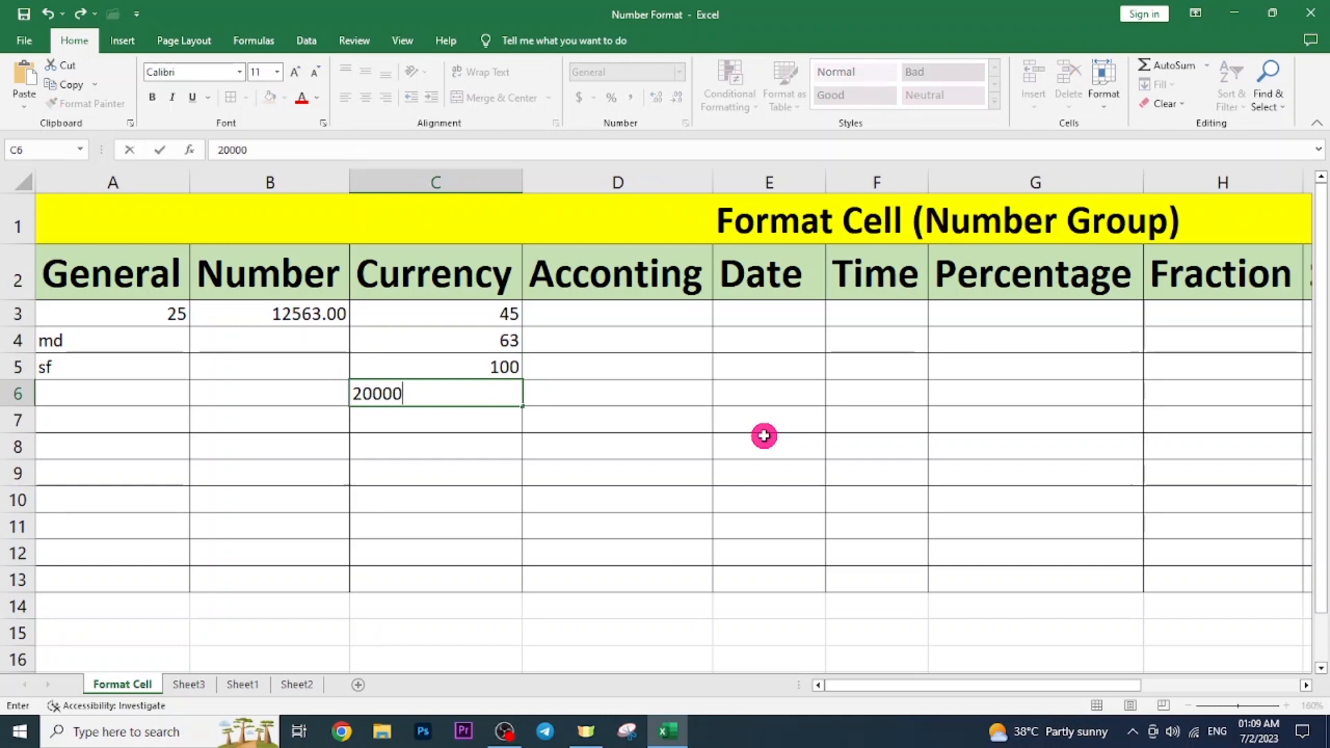
key("Return")
type("3000")
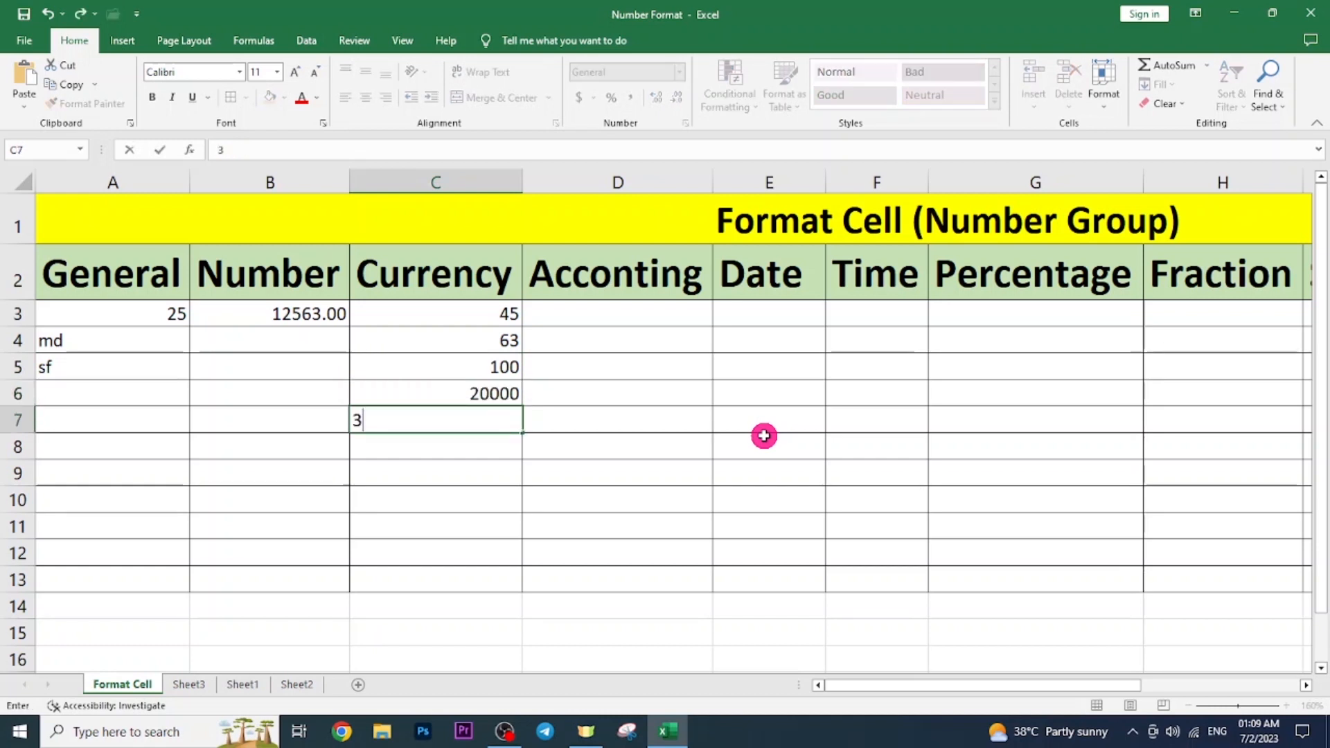
key("Return")
left_click_drag(477, 310, 493, 421)
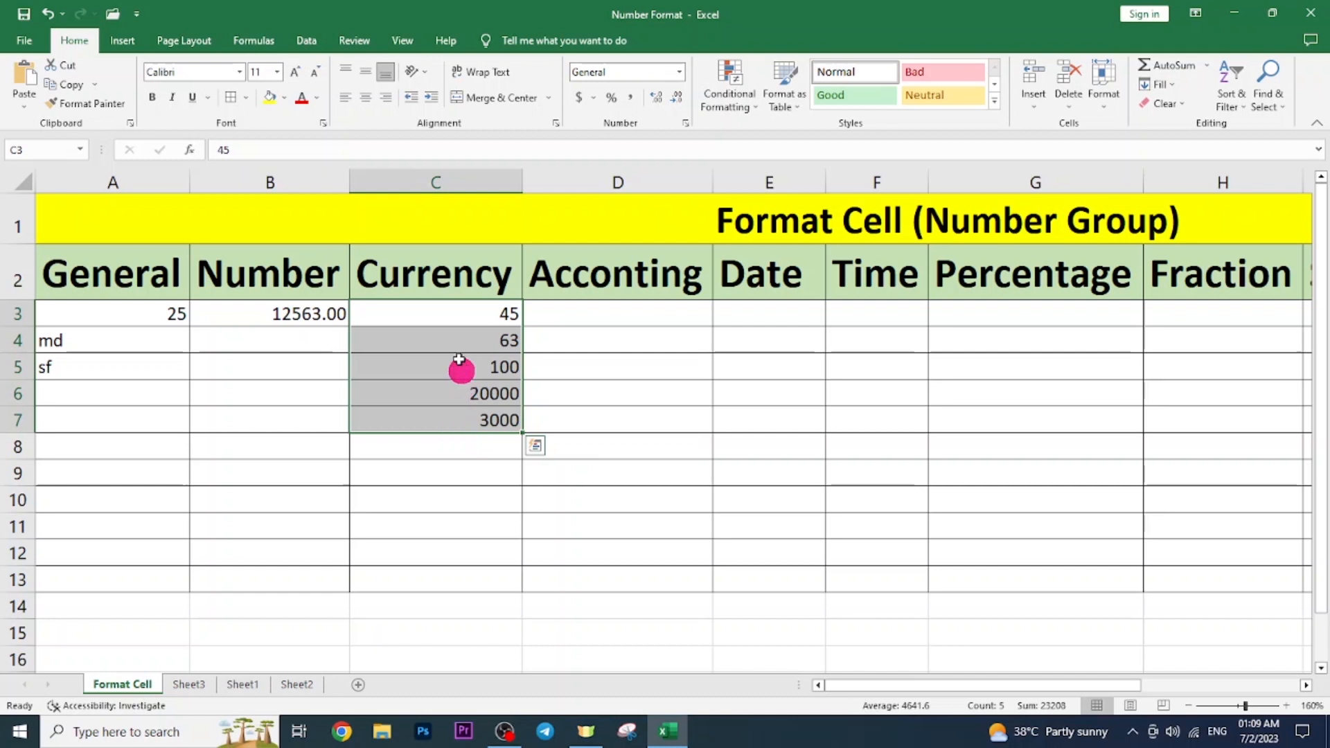
Select C3:C7 and choose the Currency category in Format Cells.
left_click(458, 183)
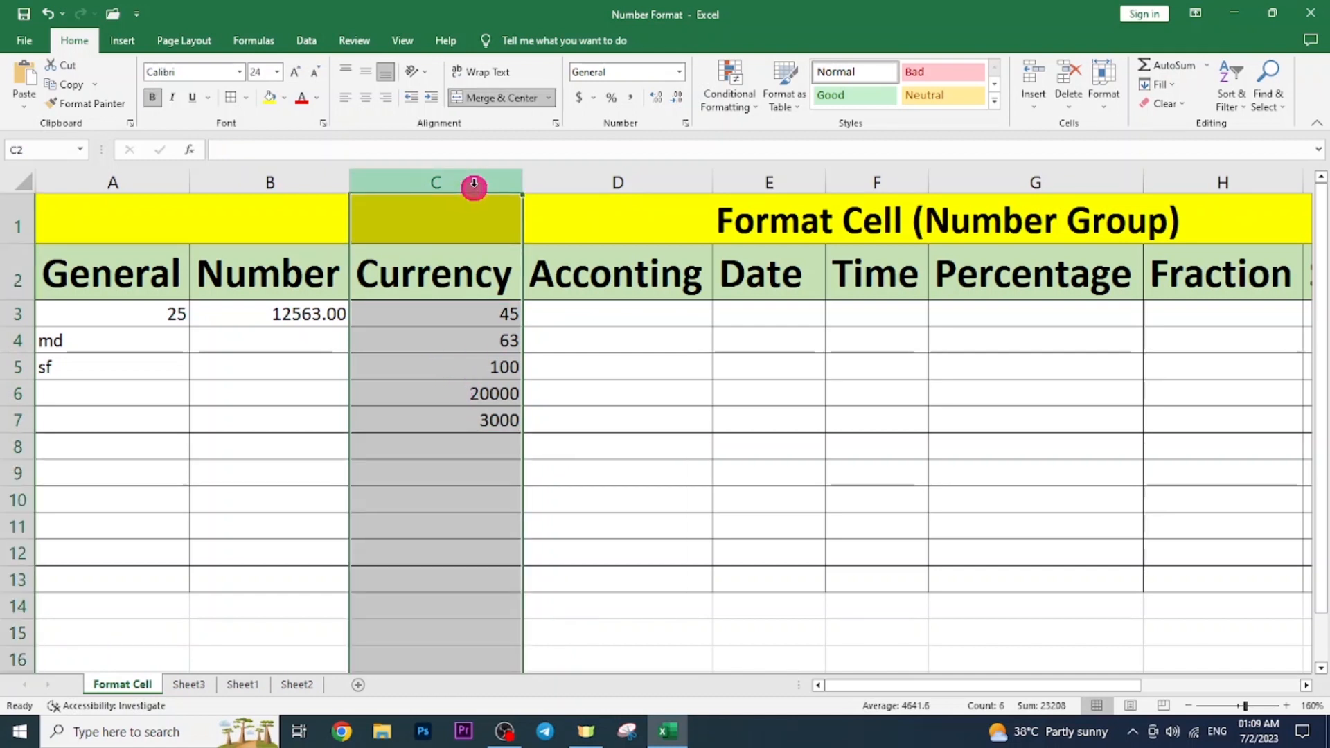
left_click_drag(496, 313, 521, 415)
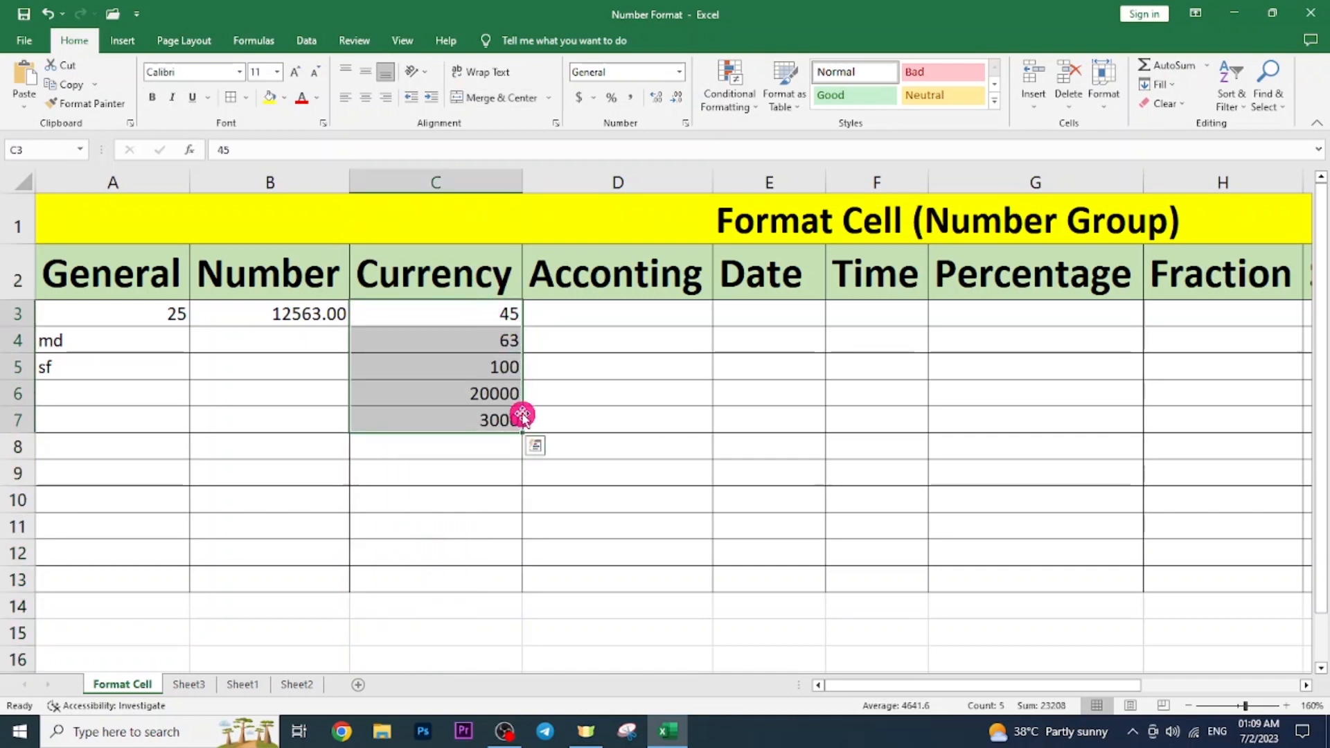
left_click(682, 73)
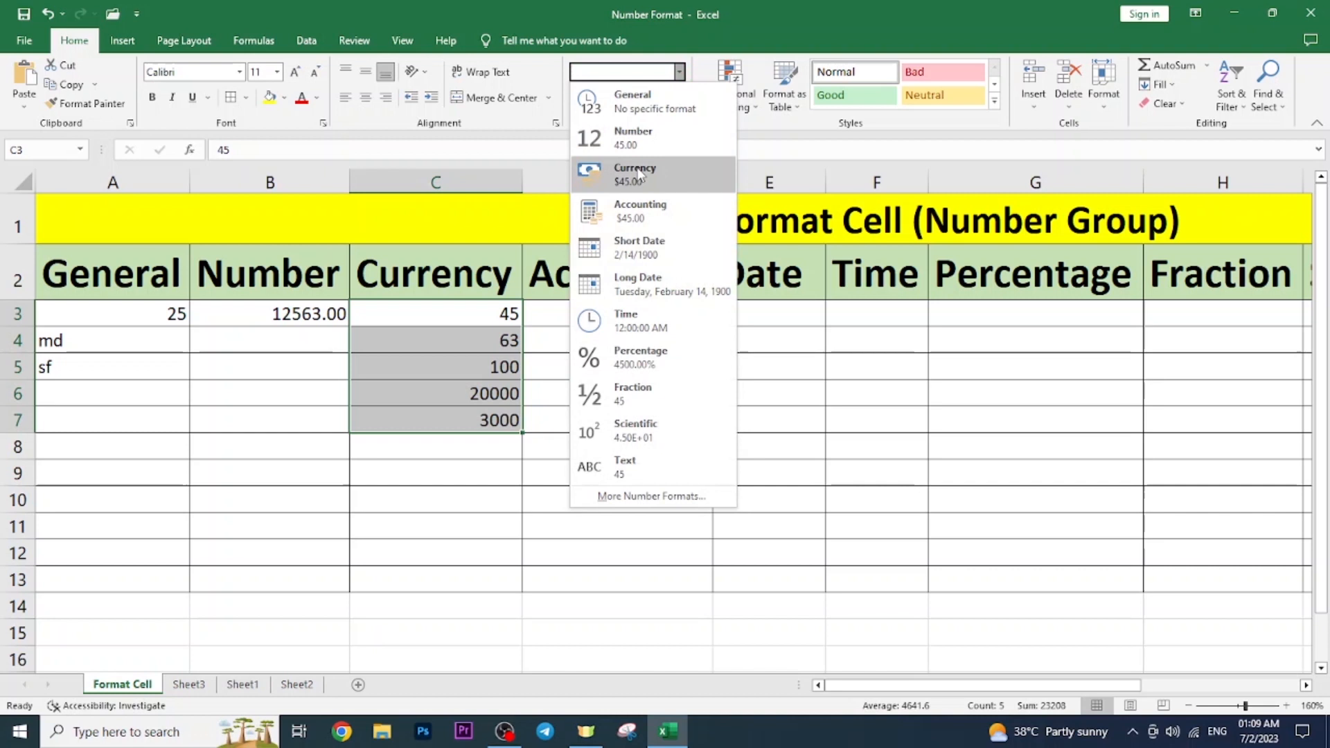
left_click(521, 220)
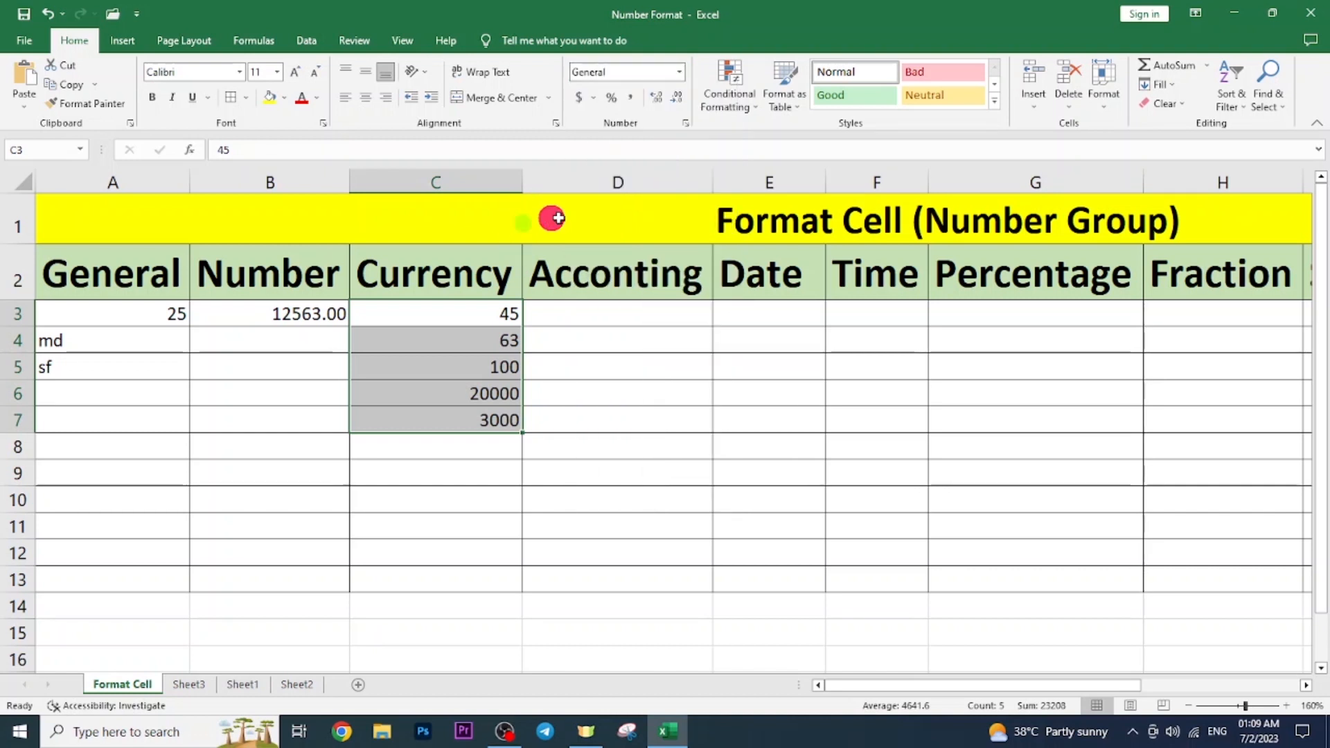
left_click(685, 123)
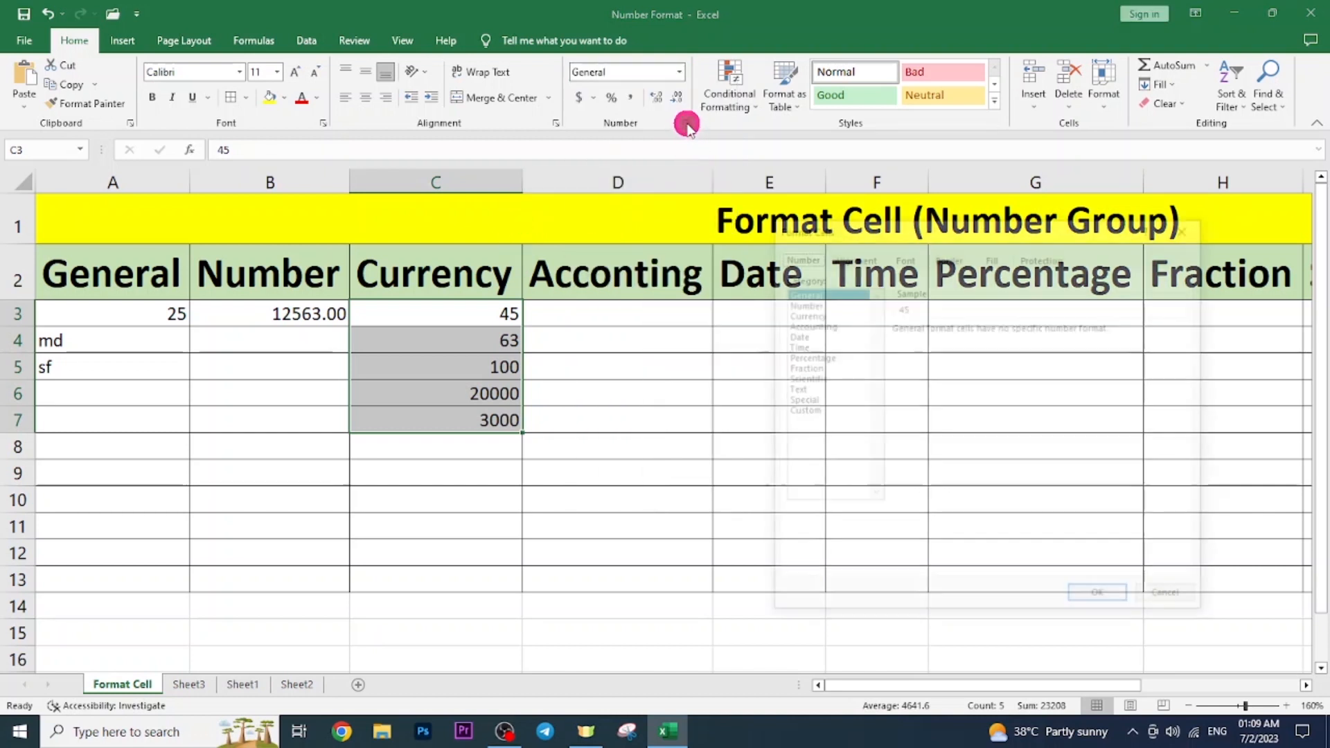
left_click(818, 314)
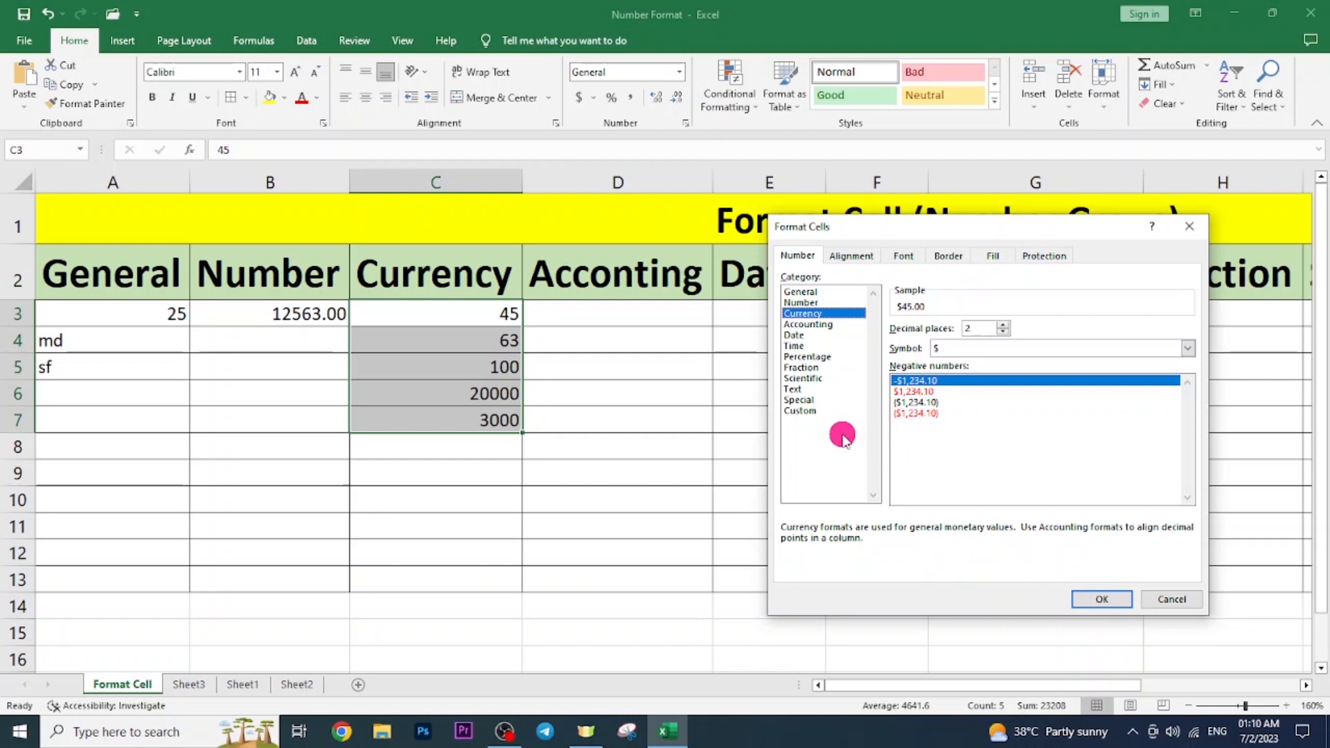
Set the symbol to ₹ Hindi with 0 decimal places and apply it.
left_click(1191, 349)
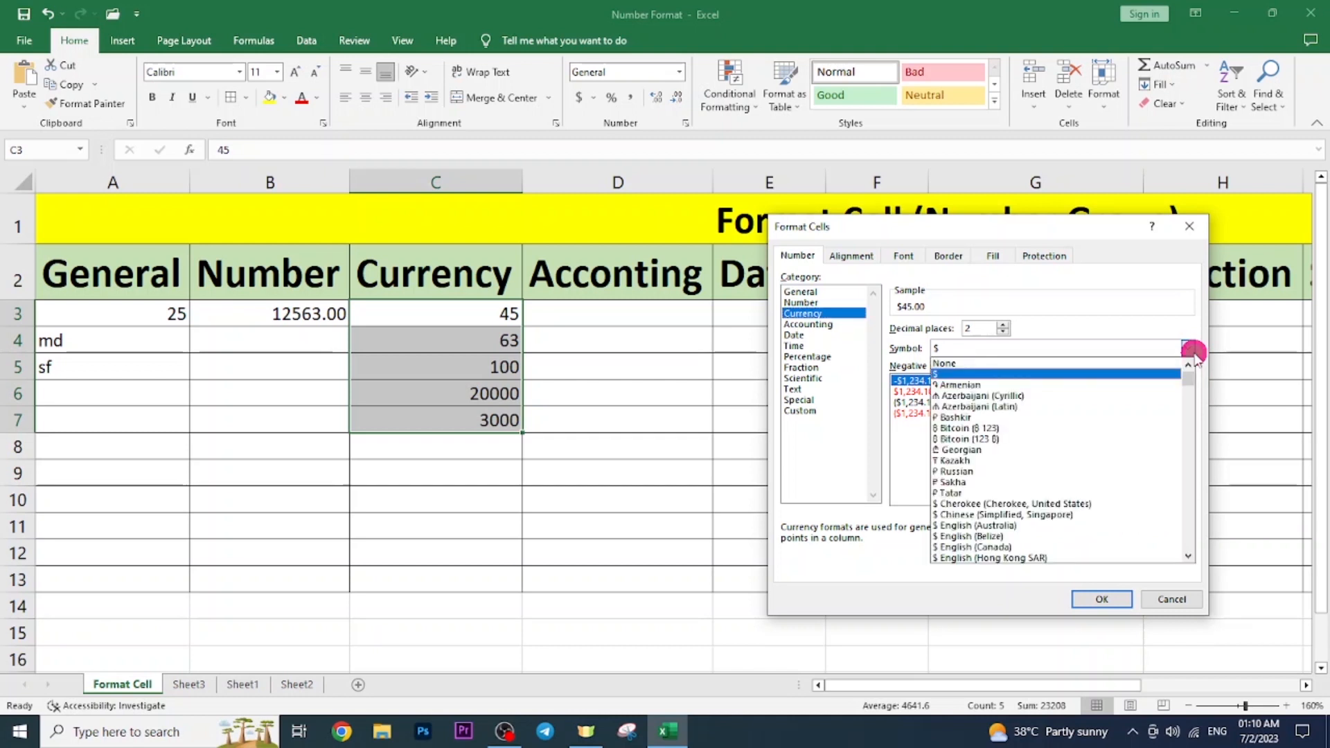
left_click(1191, 352)
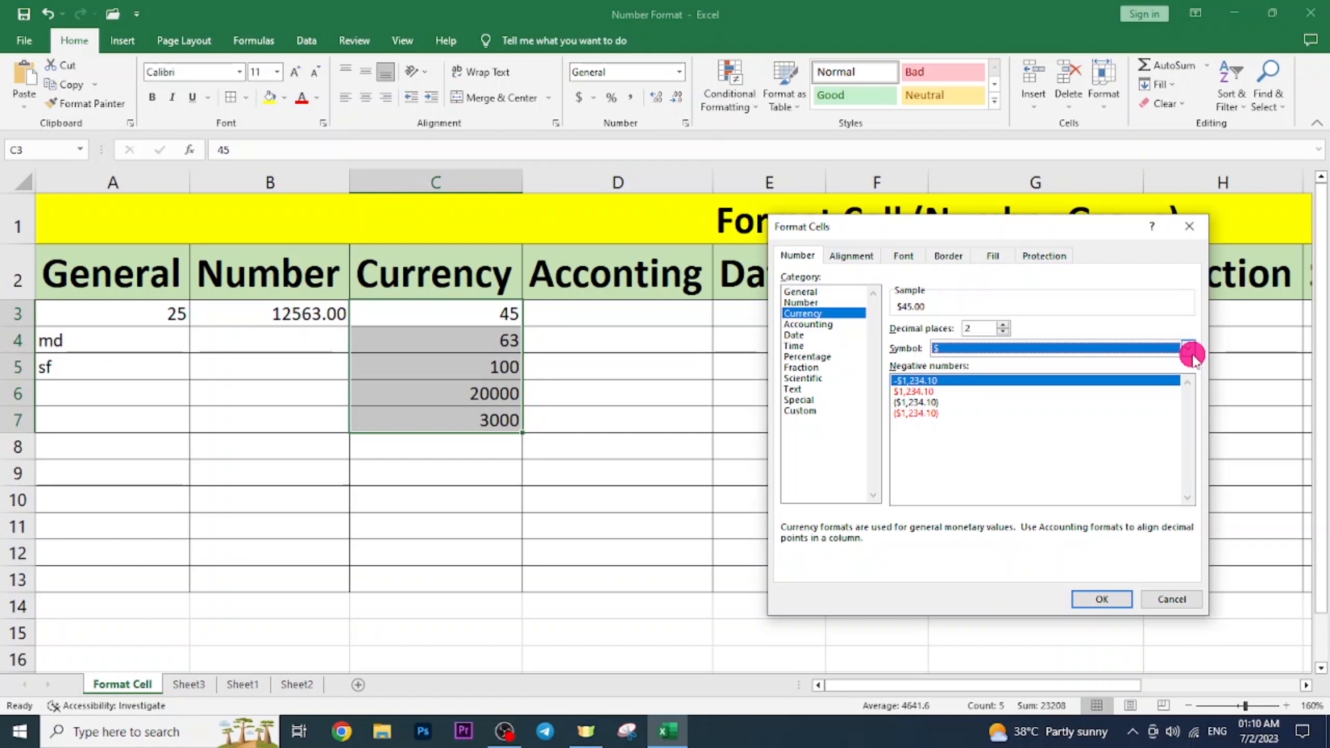
left_click(1191, 350)
left_click_drag(1189, 384, 1189, 427)
scroll(1056, 459, "up", 3)
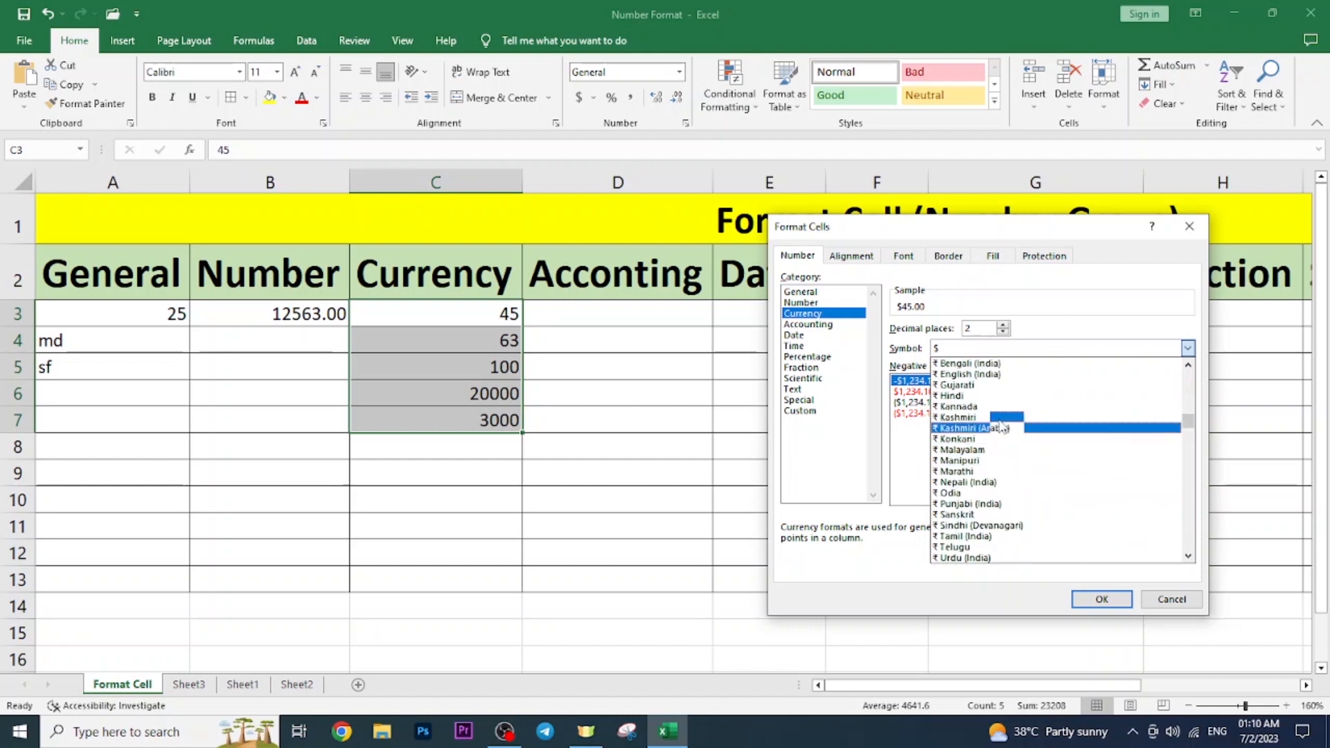
left_click(952, 395)
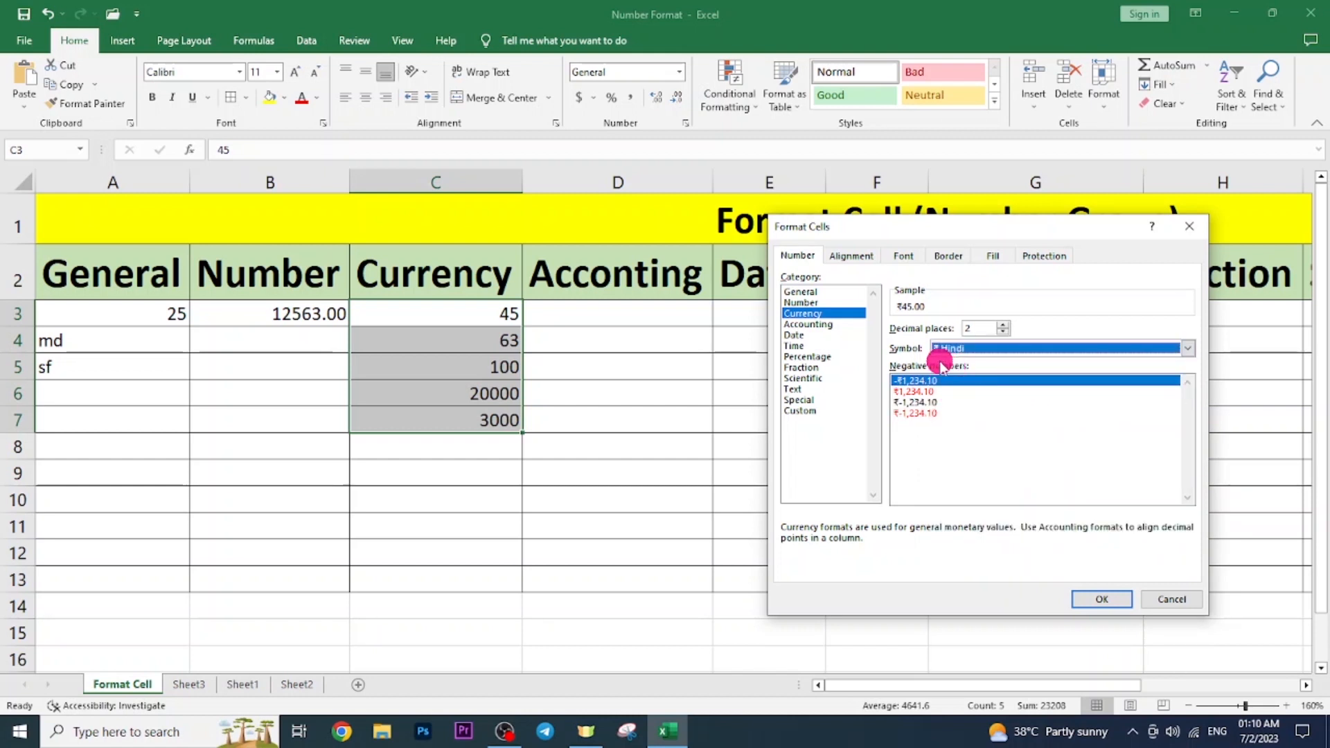
double_click(976, 331)
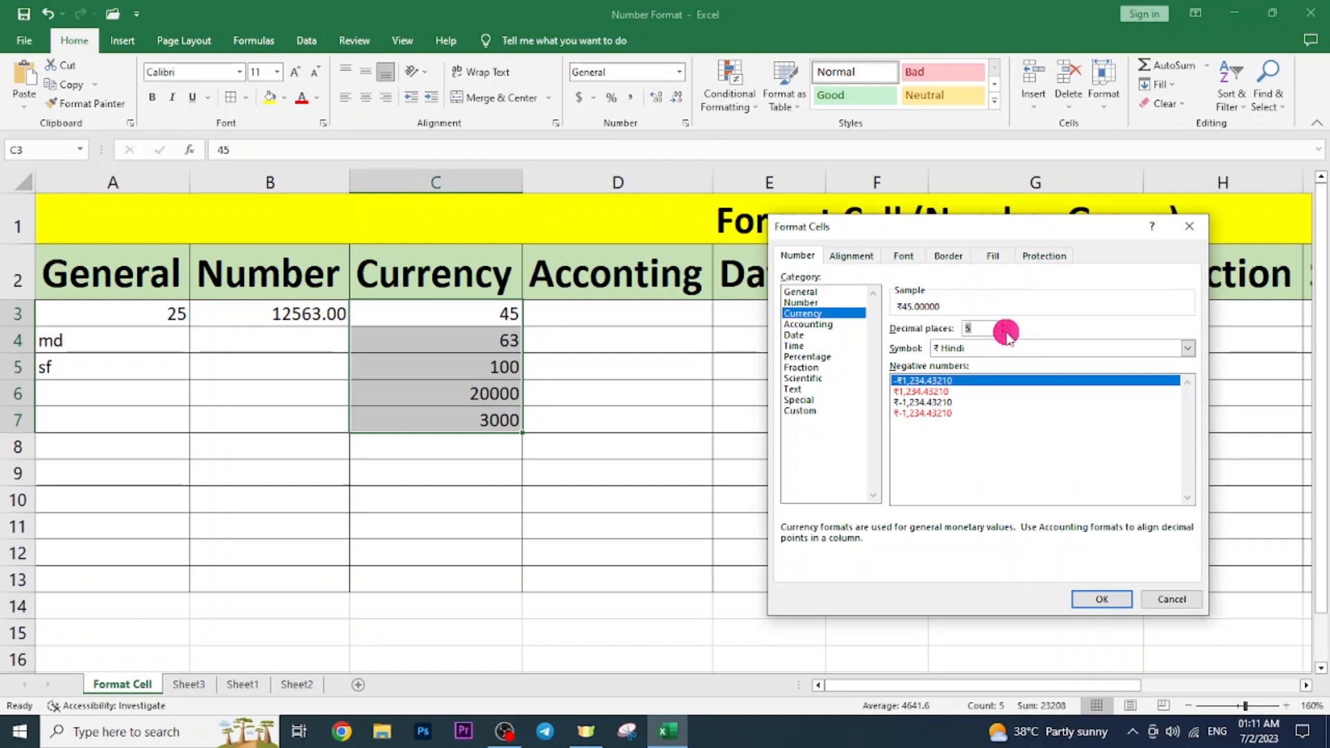
left_click(1003, 332)
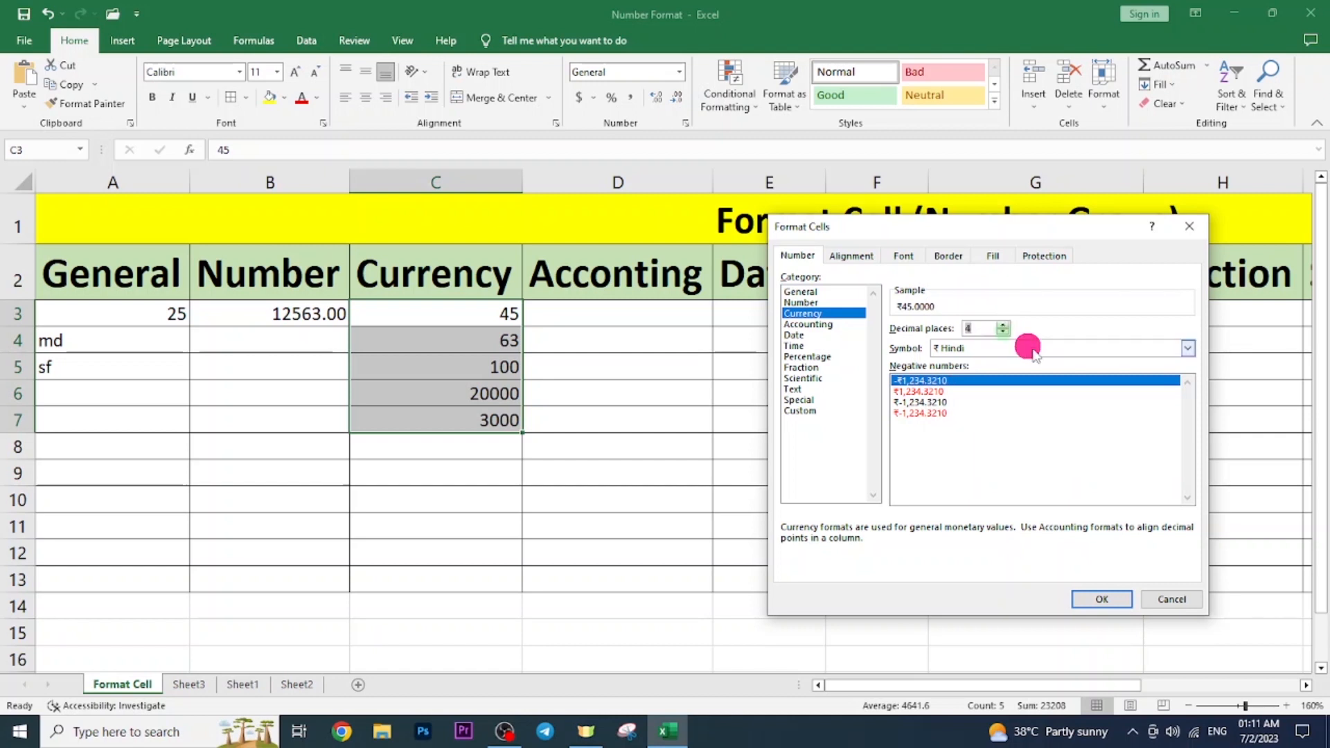
left_click(1003, 333)
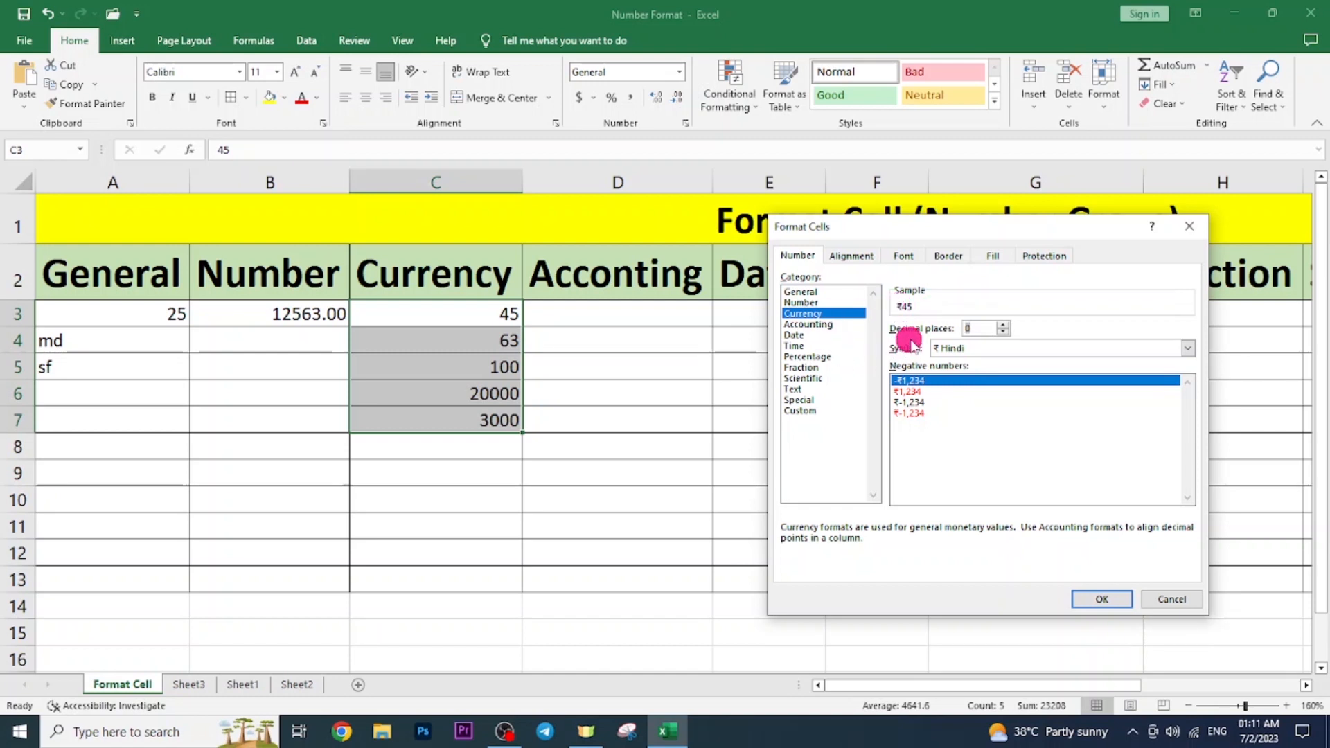
left_click(1099, 600)
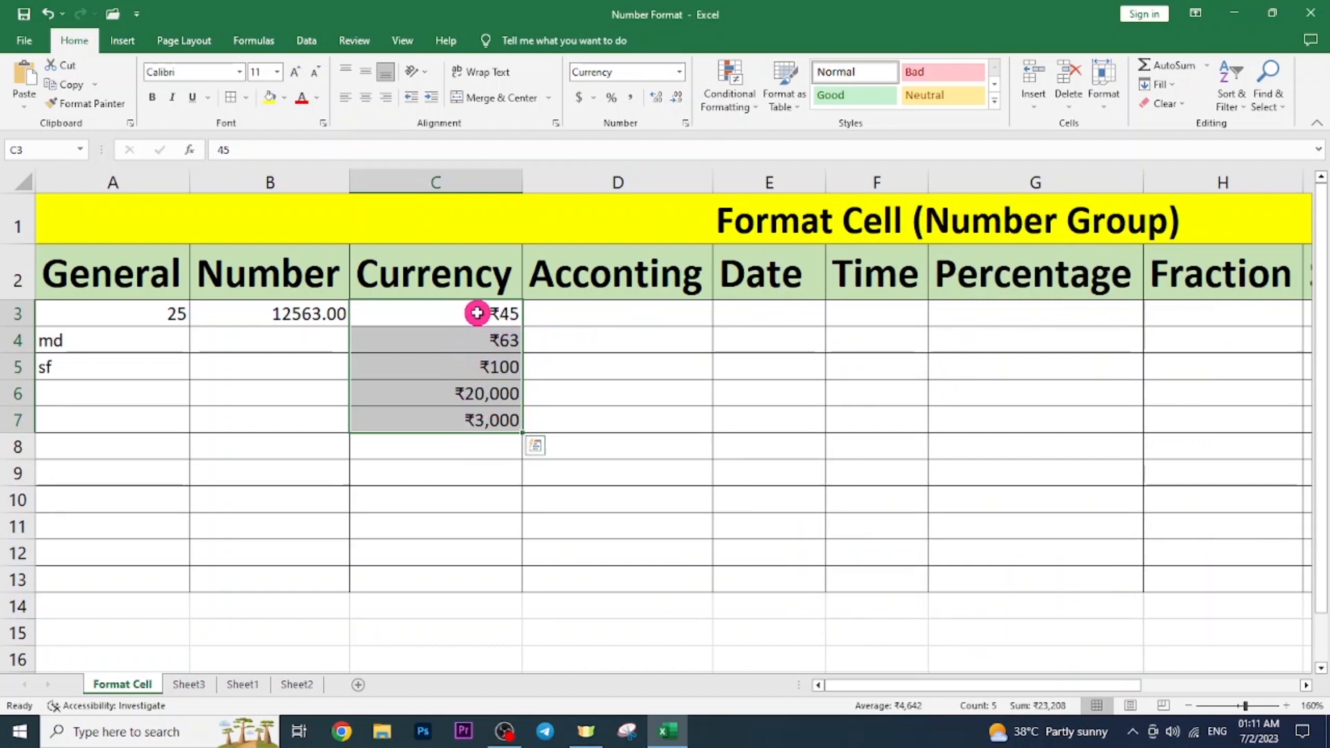
left_click(490, 451)
left_click_drag(460, 304, 428, 326)
left_click(431, 344)
left_click(442, 371)
left_click(402, 396)
left_click(404, 426)
left_click(445, 469)
left_click_drag(486, 324, 454, 416)
left_click(516, 464)
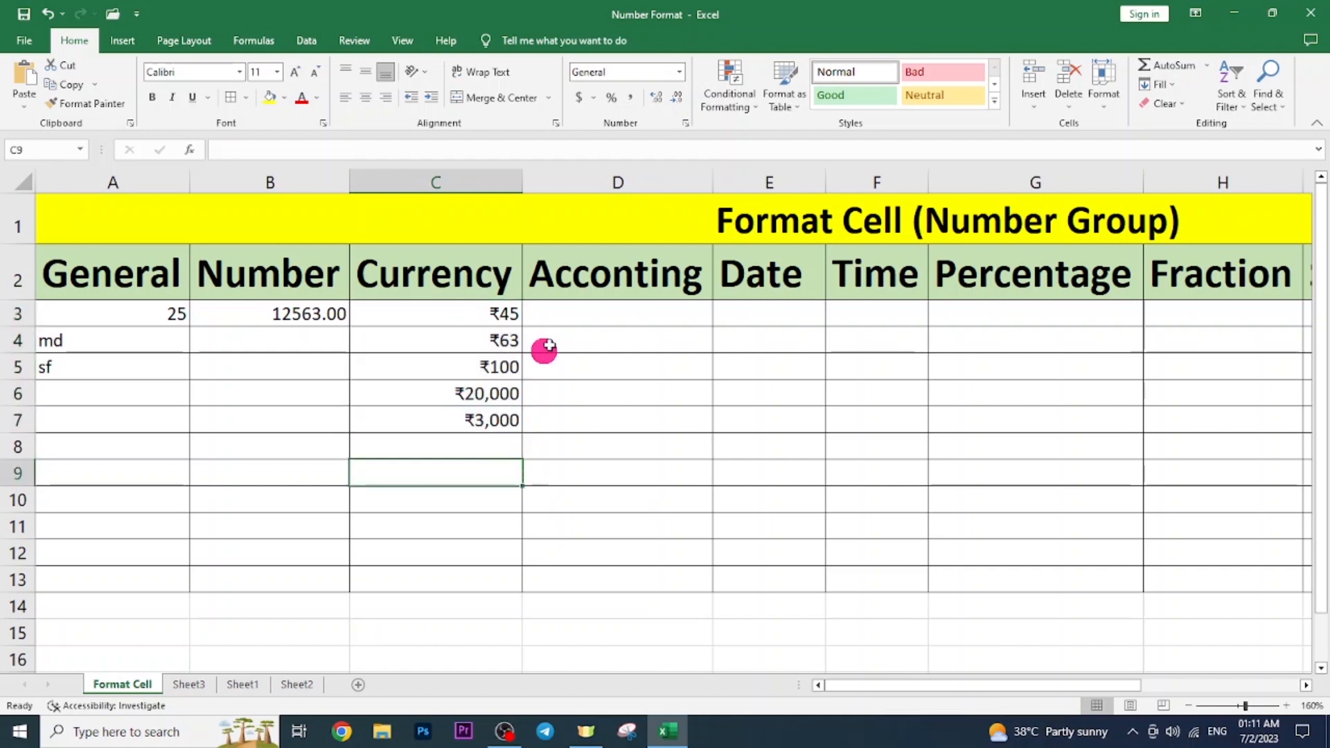
left_click(590, 309)
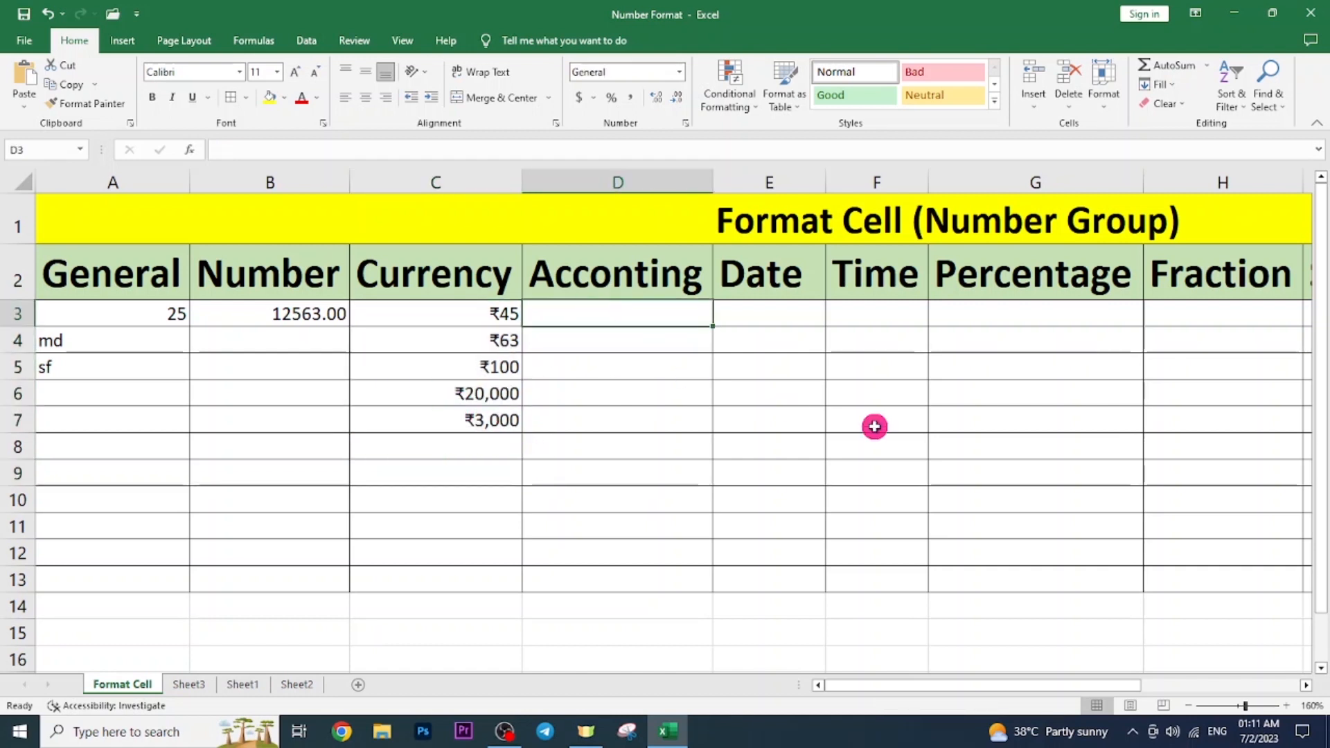
left_click(685, 314)
left_click(688, 341)
left_click(688, 322)
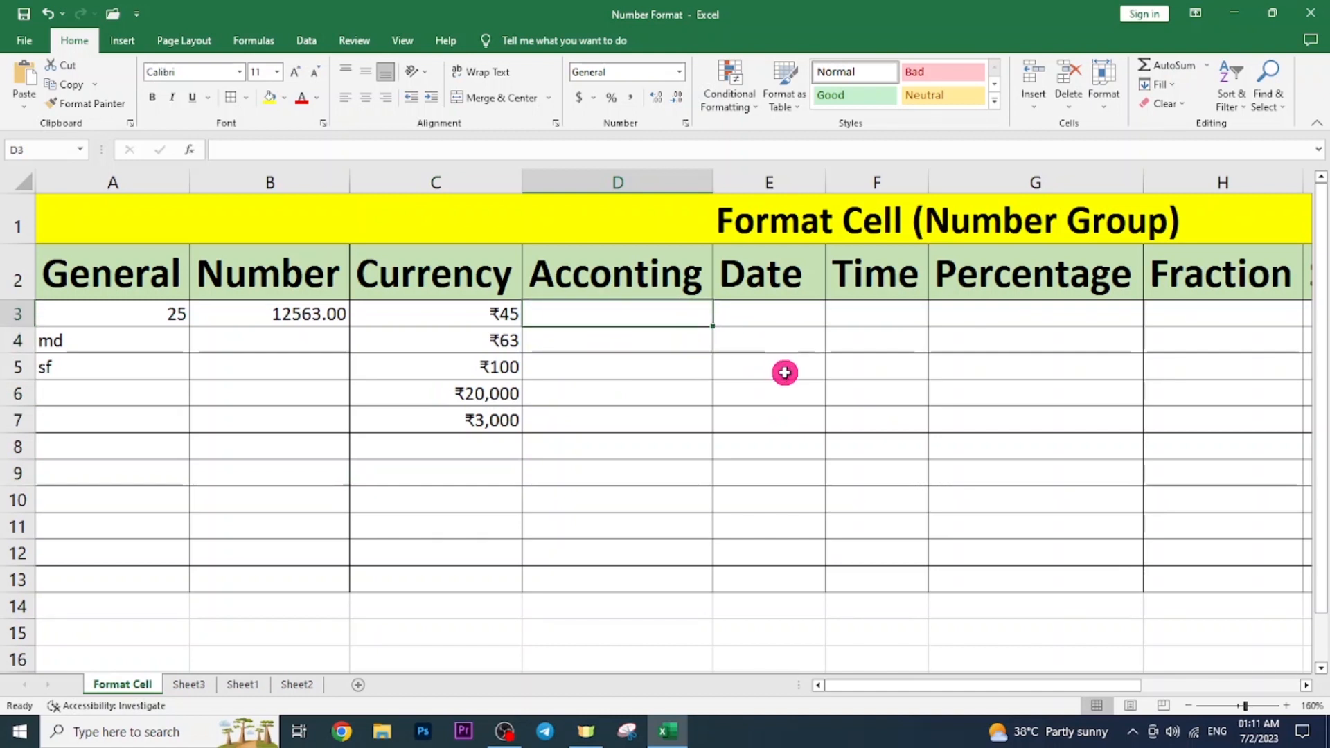
left_click(644, 343)
left_click(648, 300)
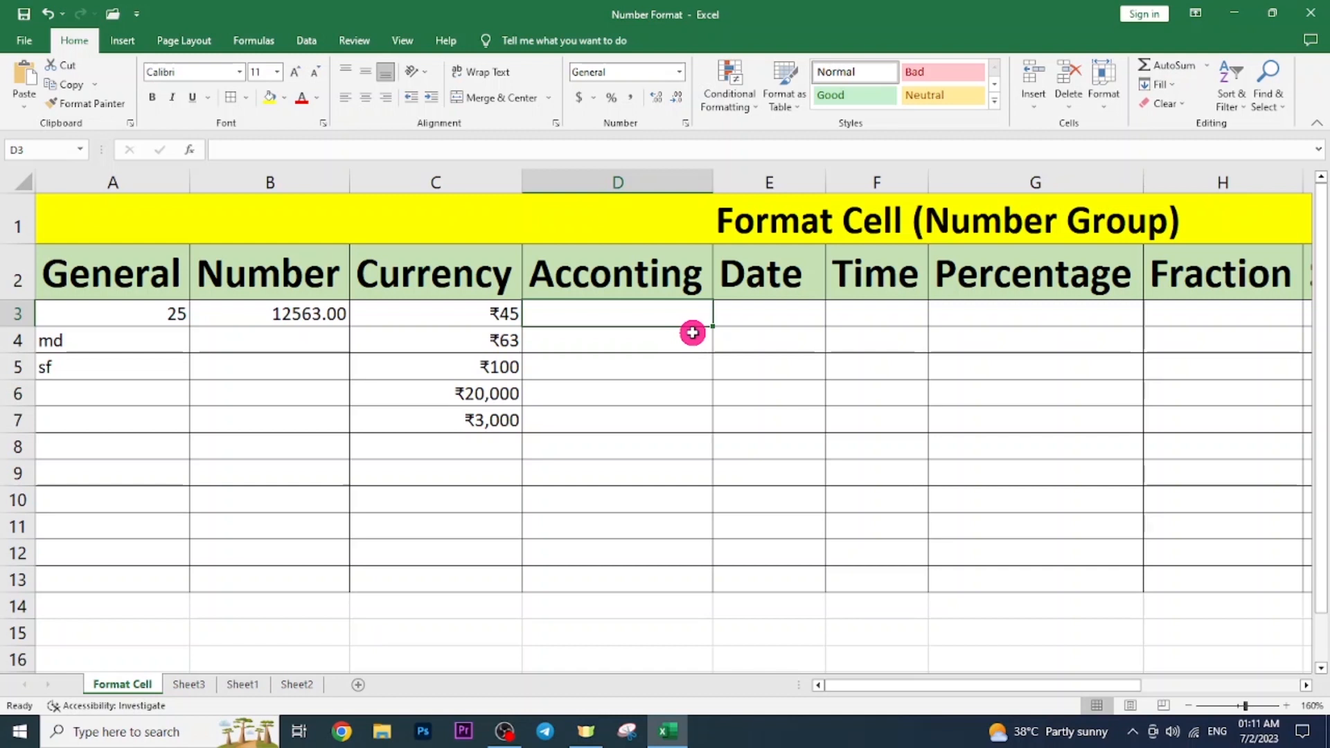
left_click(691, 331)
Enter 4874, 652, 1132 and 5443 into Accounting cells D3 to D6.
left_click(689, 308)
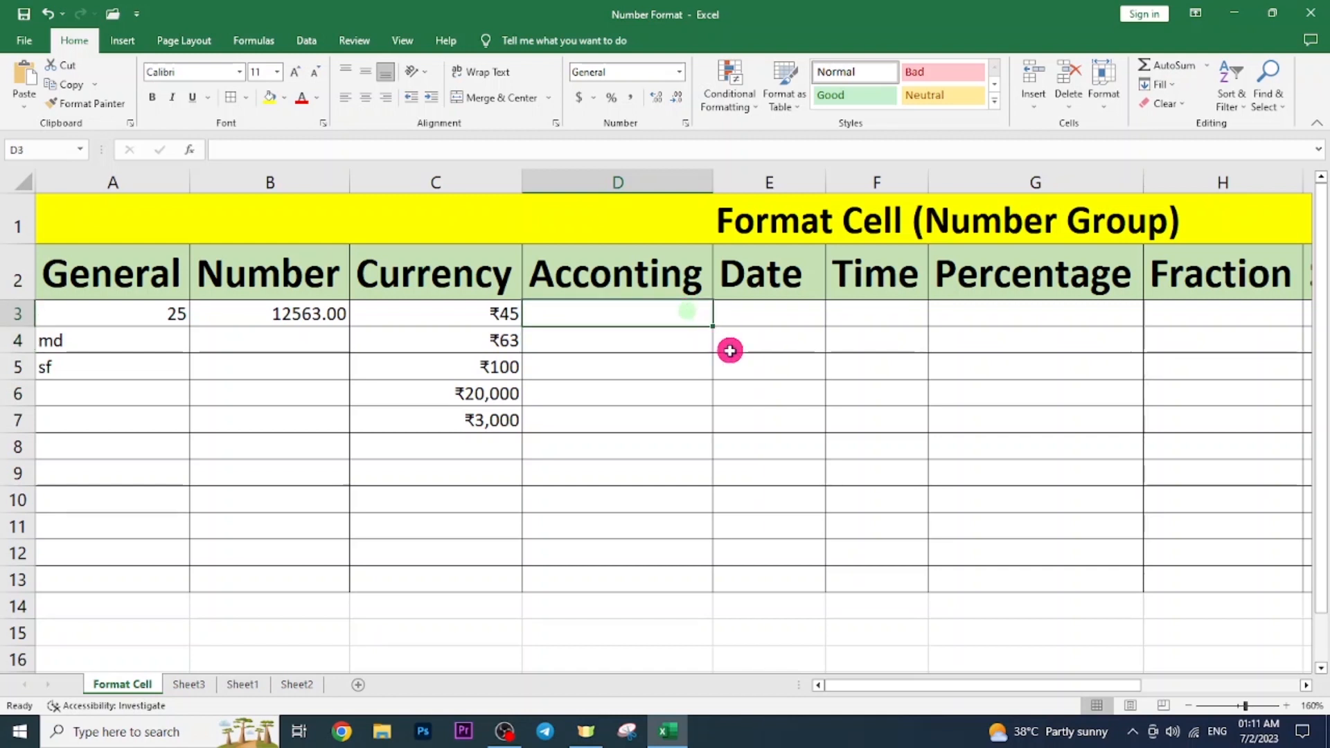
type("4874")
key("Return")
type("652")
key("Return")
type("1132")
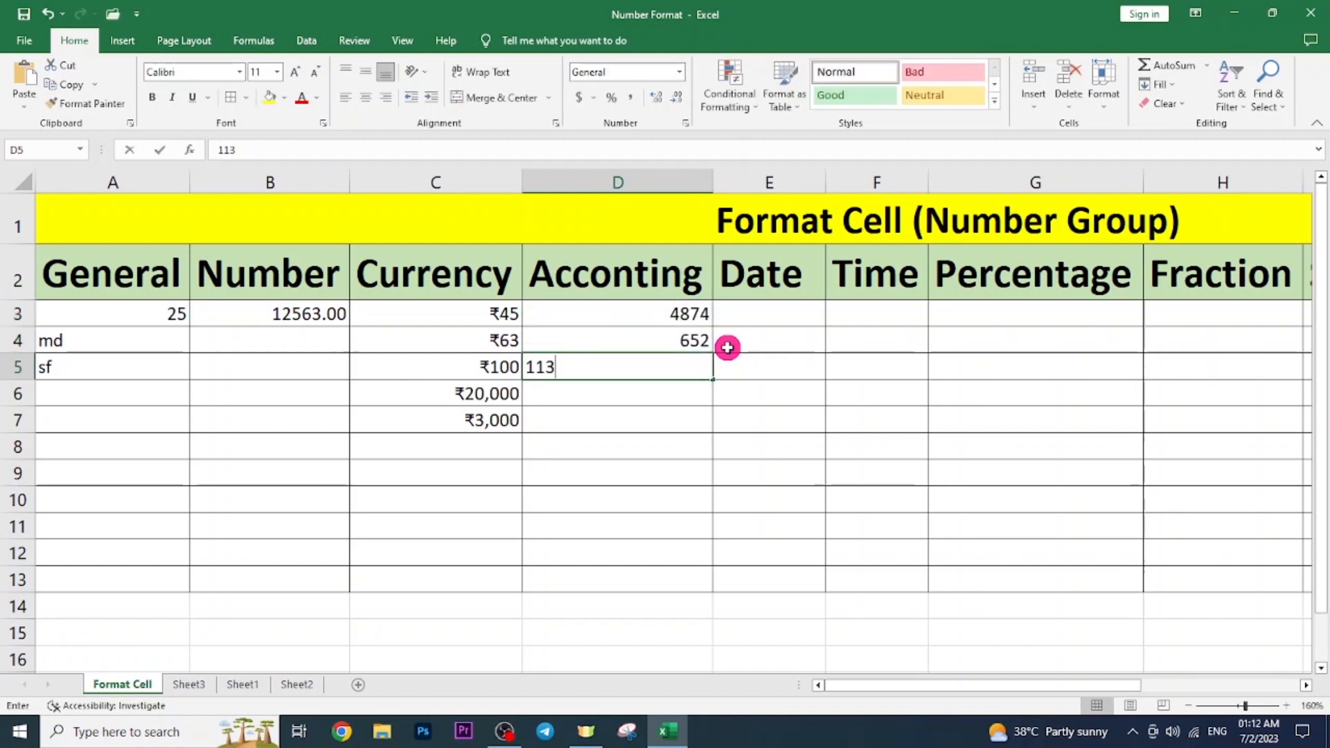
key("Return")
type("5443")
key("Return")
type("5")
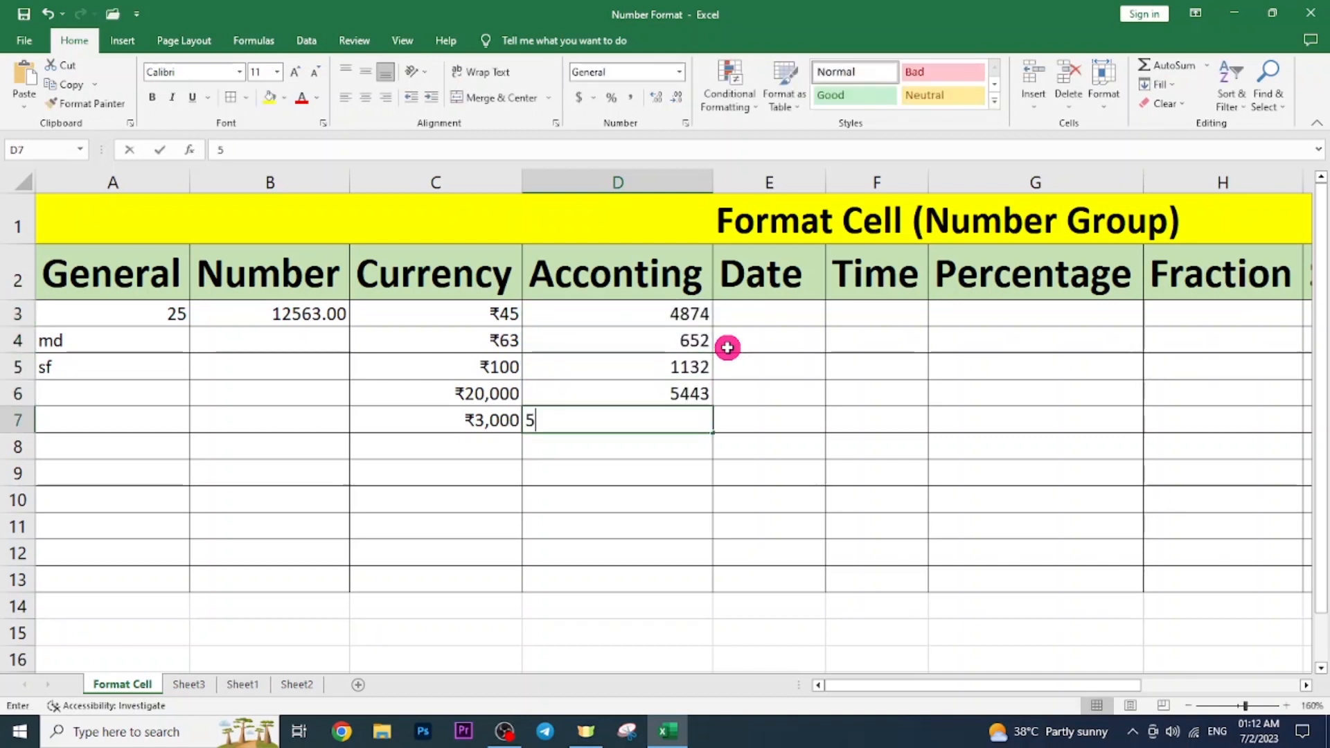
Enter the remaining values 543135 through 545 down the column, then select D3:D13.
key("Return")
type("4135413")
key("Return")
type("453434")
key("Return")
type("45345")
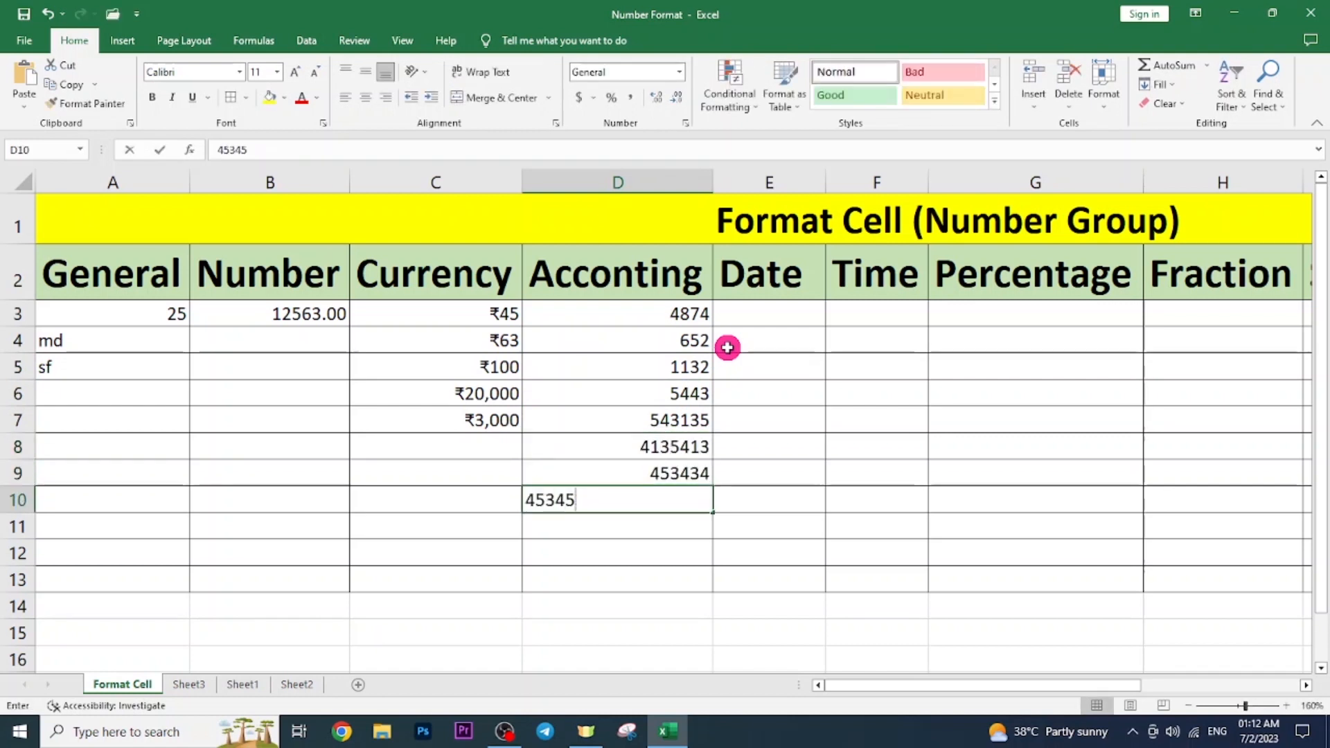
key("Return")
type("544")
key("Return")
type("545")
key("Return")
type("545")
key("Return")
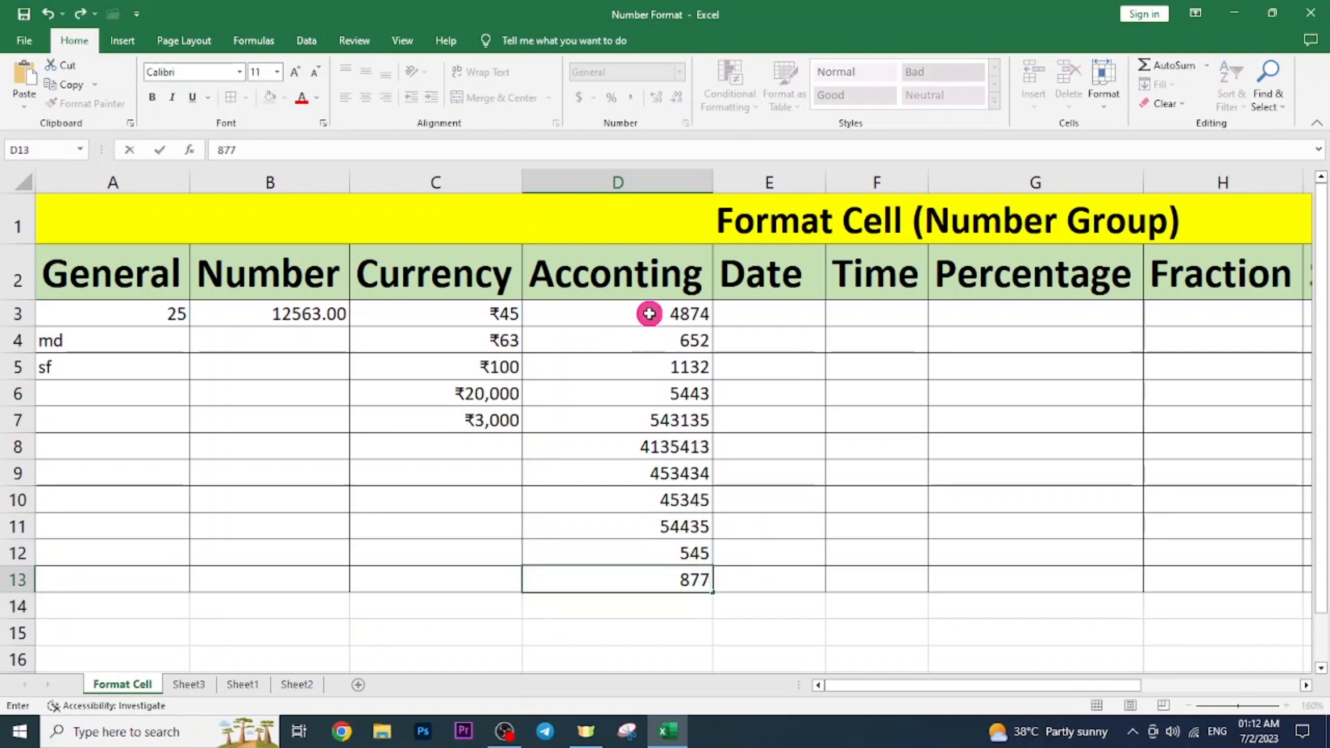
left_click_drag(649, 312, 656, 572)
left_click_drag(648, 313, 668, 579)
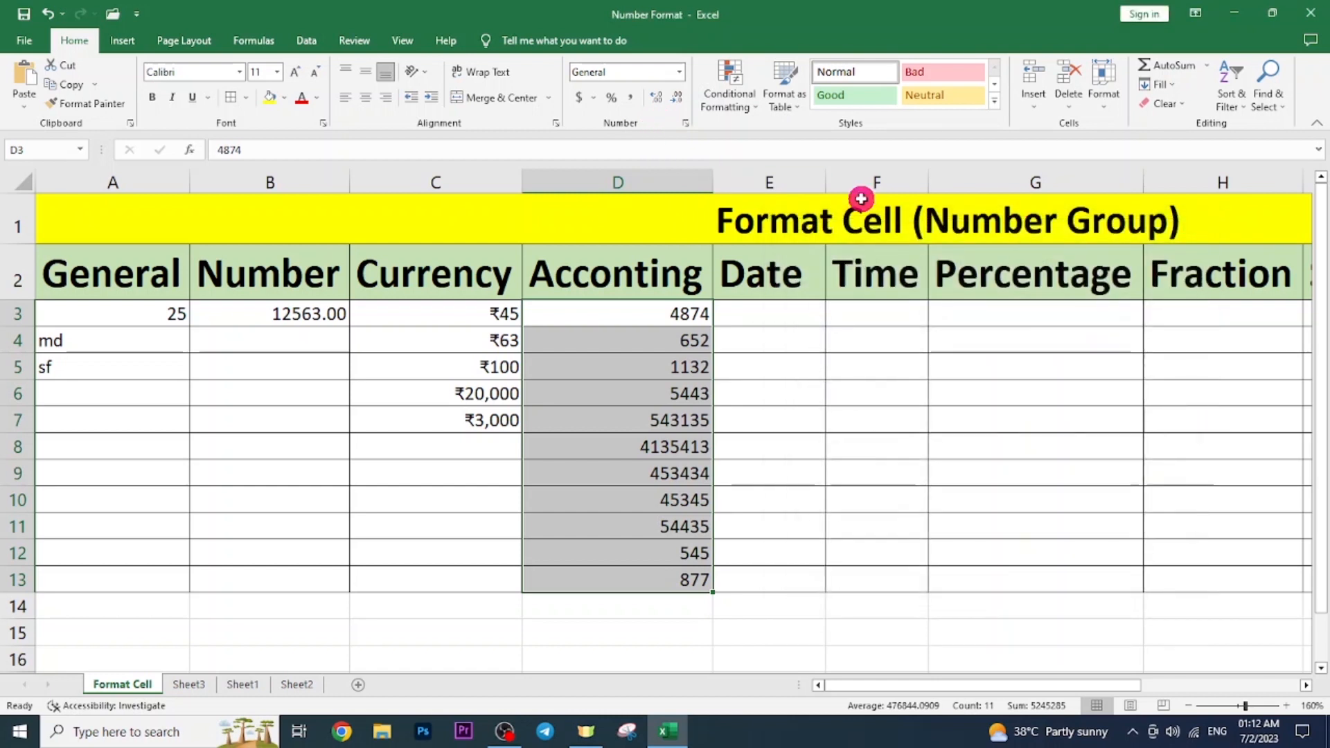
Format D3:D13 as Accounting with the ₹ Hindi symbol and 2 decimal places.
key("ctrl+1")
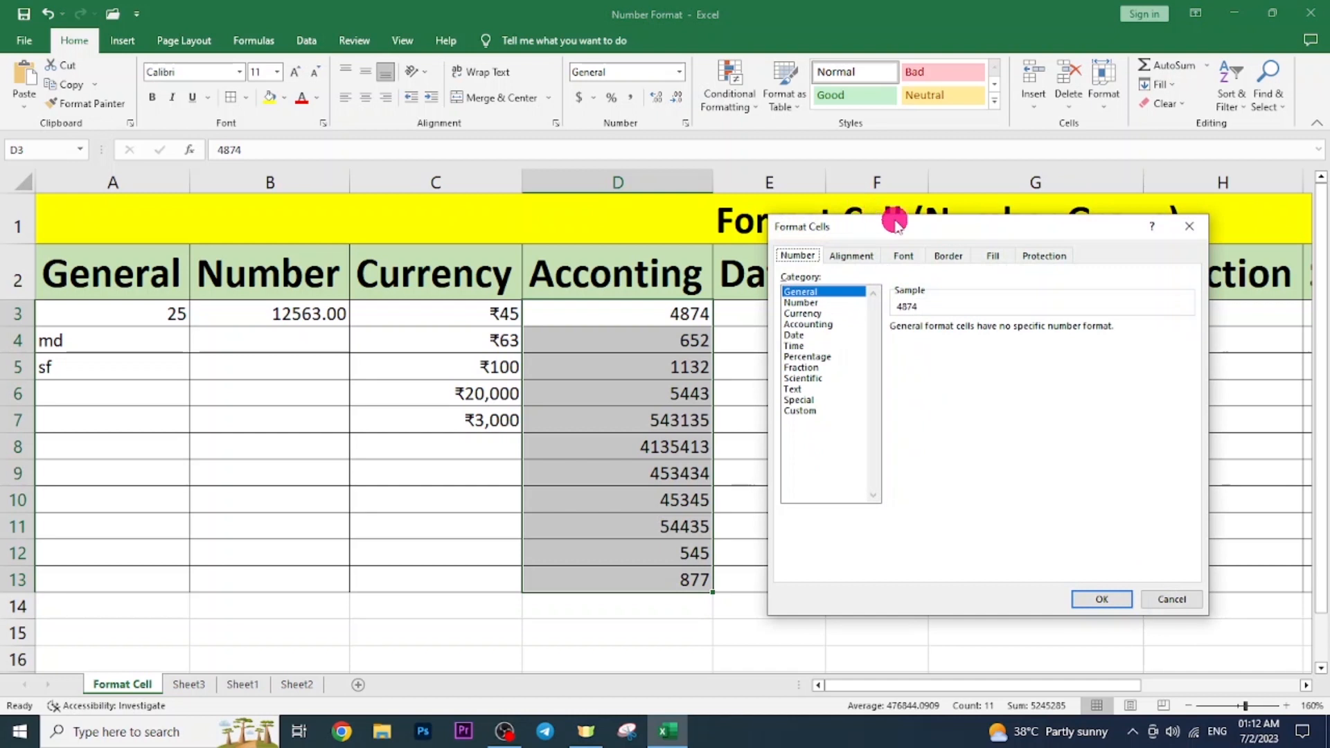
left_click_drag(894, 224, 885, 184)
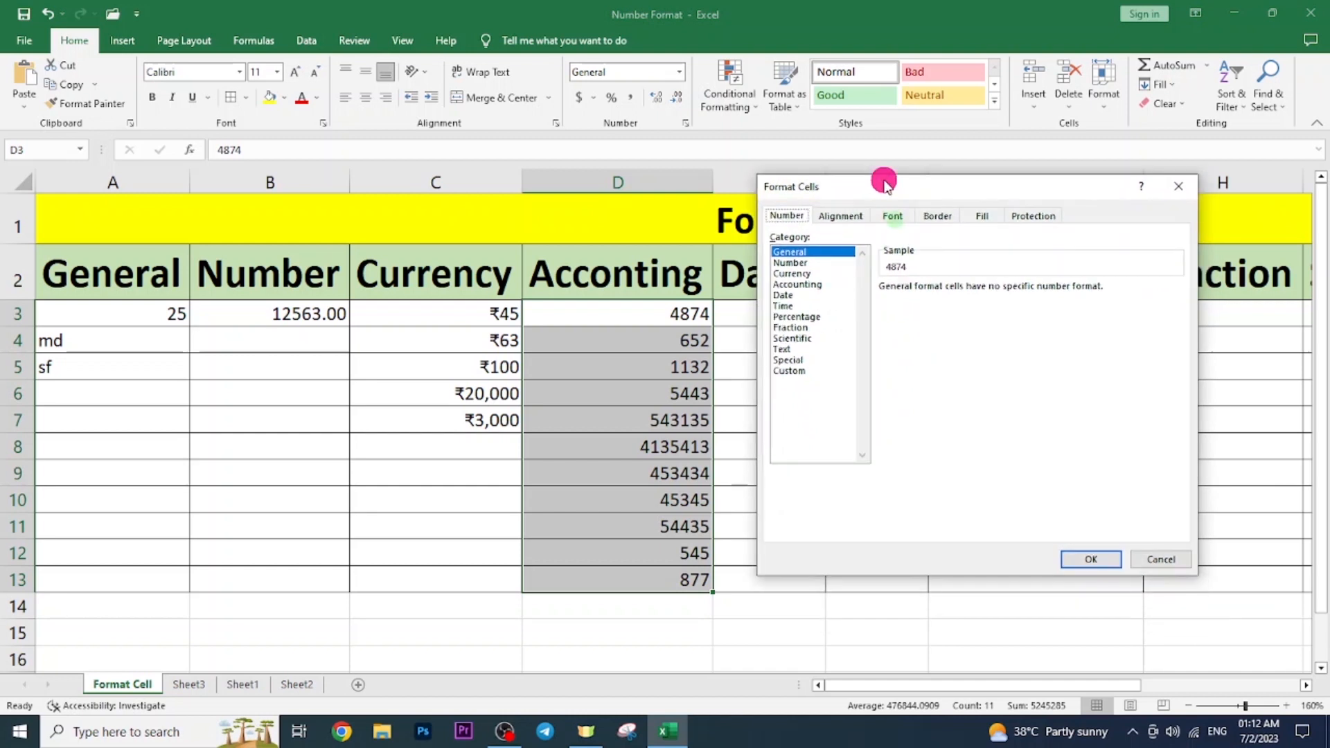
left_click(811, 284)
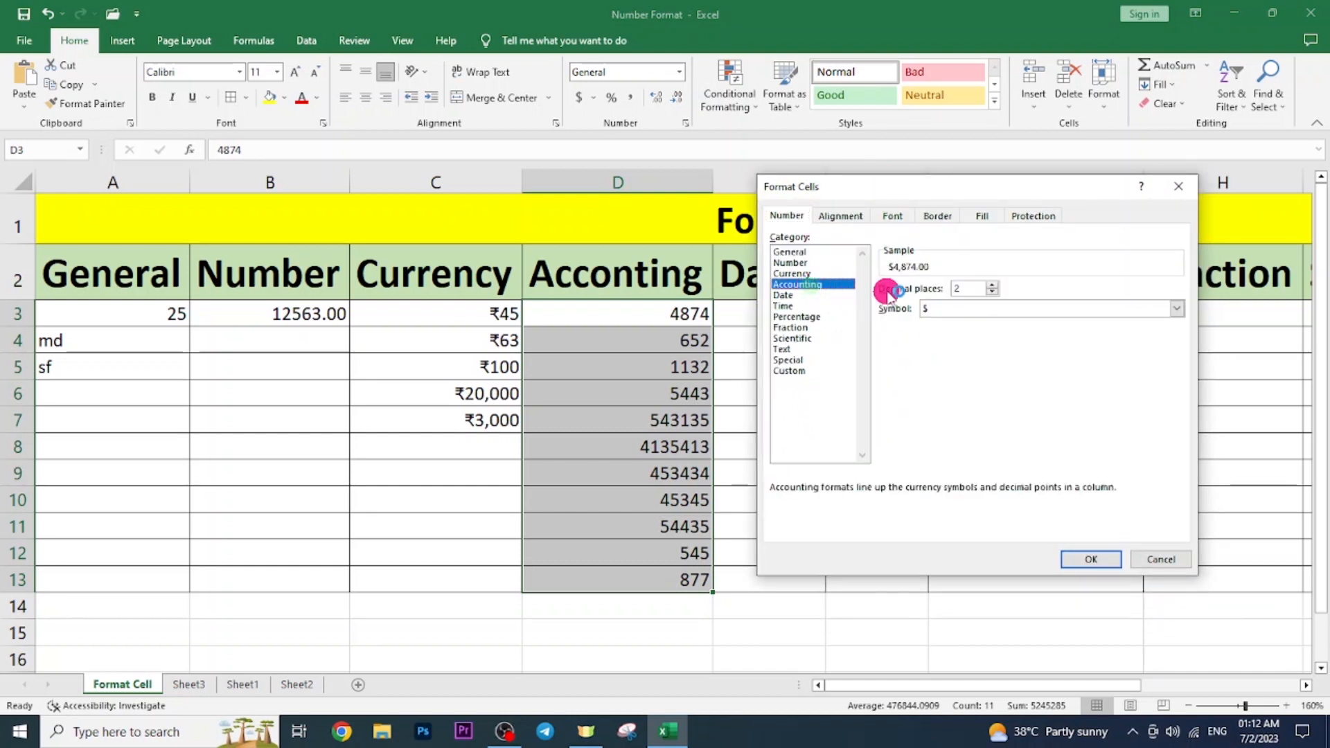
left_click(1175, 308)
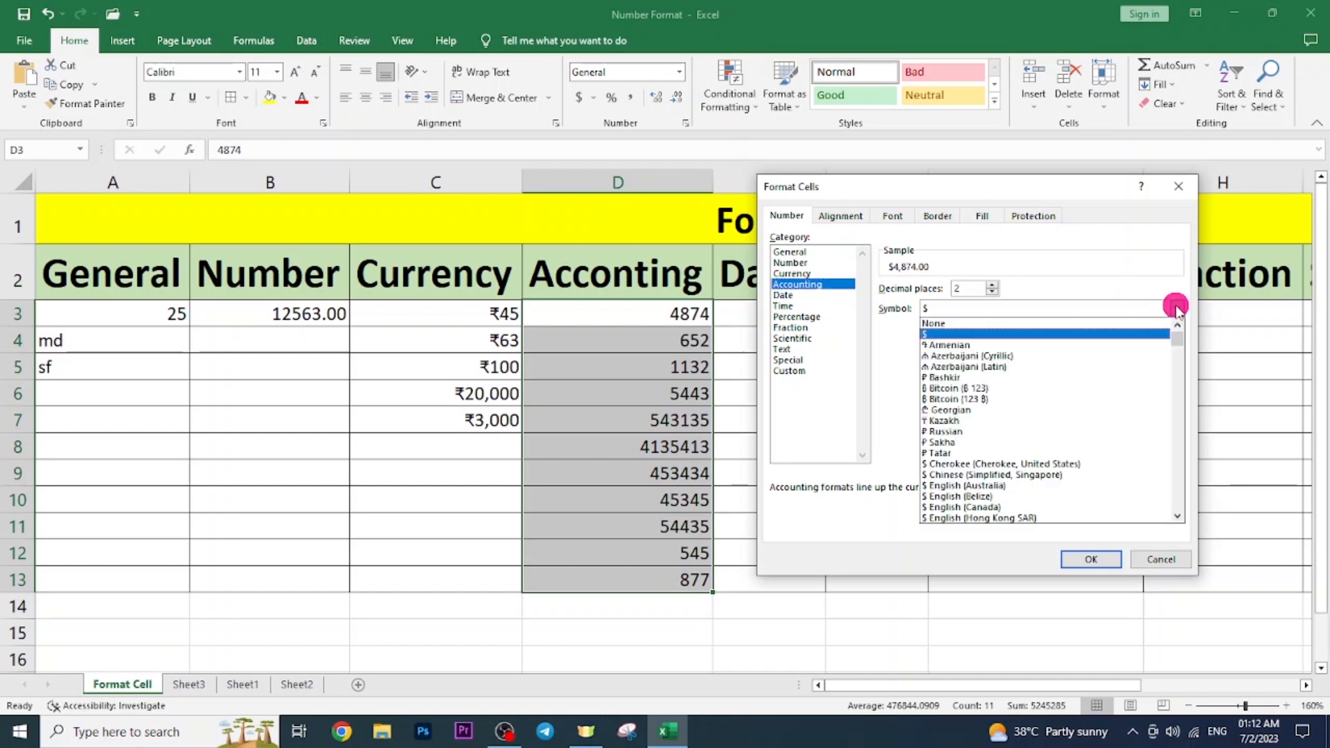
scroll(1176, 309, "down", 10)
left_click_drag(1178, 475, 1179, 380)
left_click(976, 357)
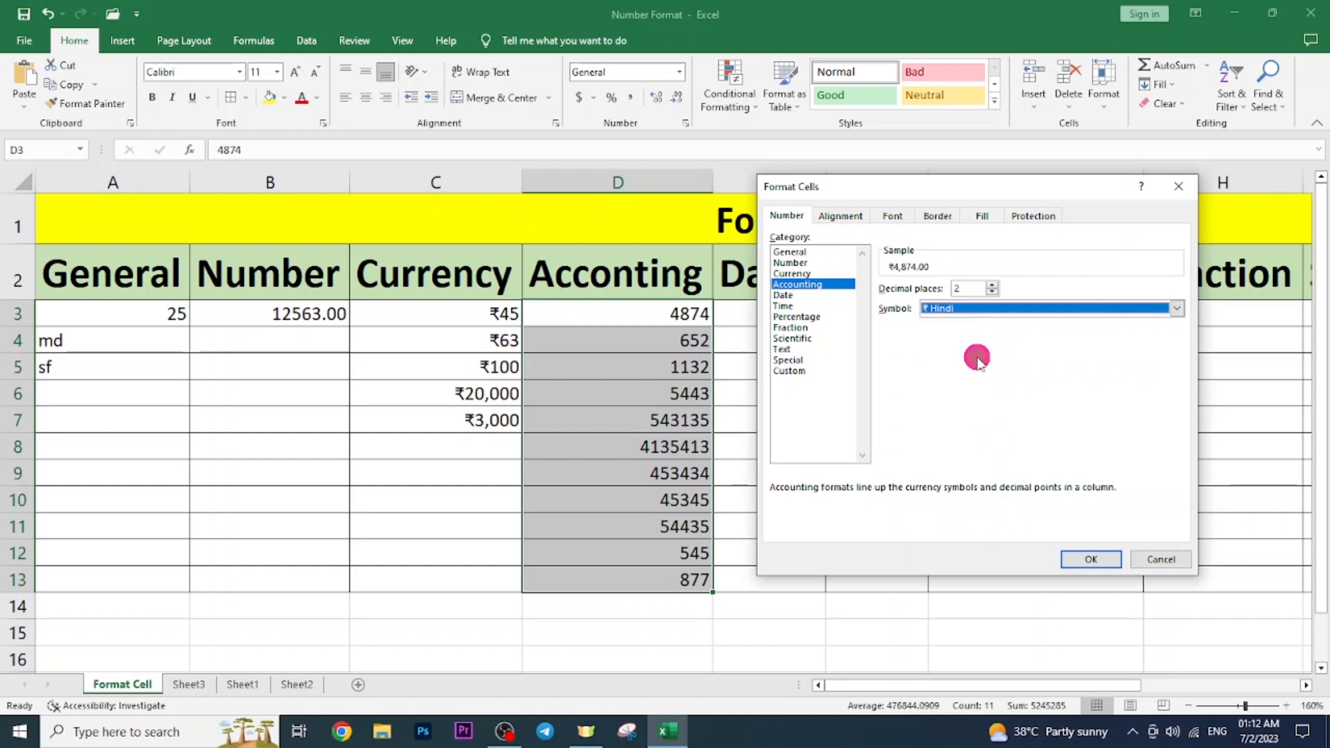
double_click(960, 288)
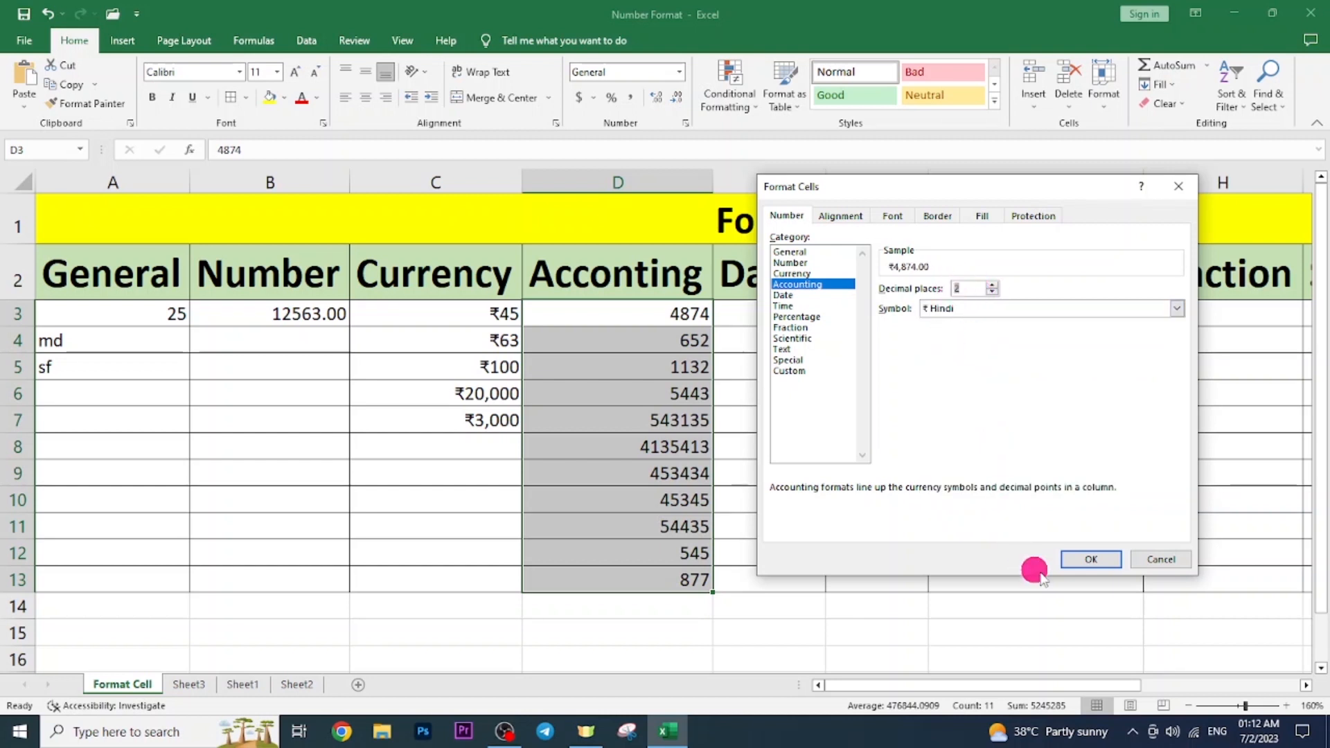
left_click(1091, 560)
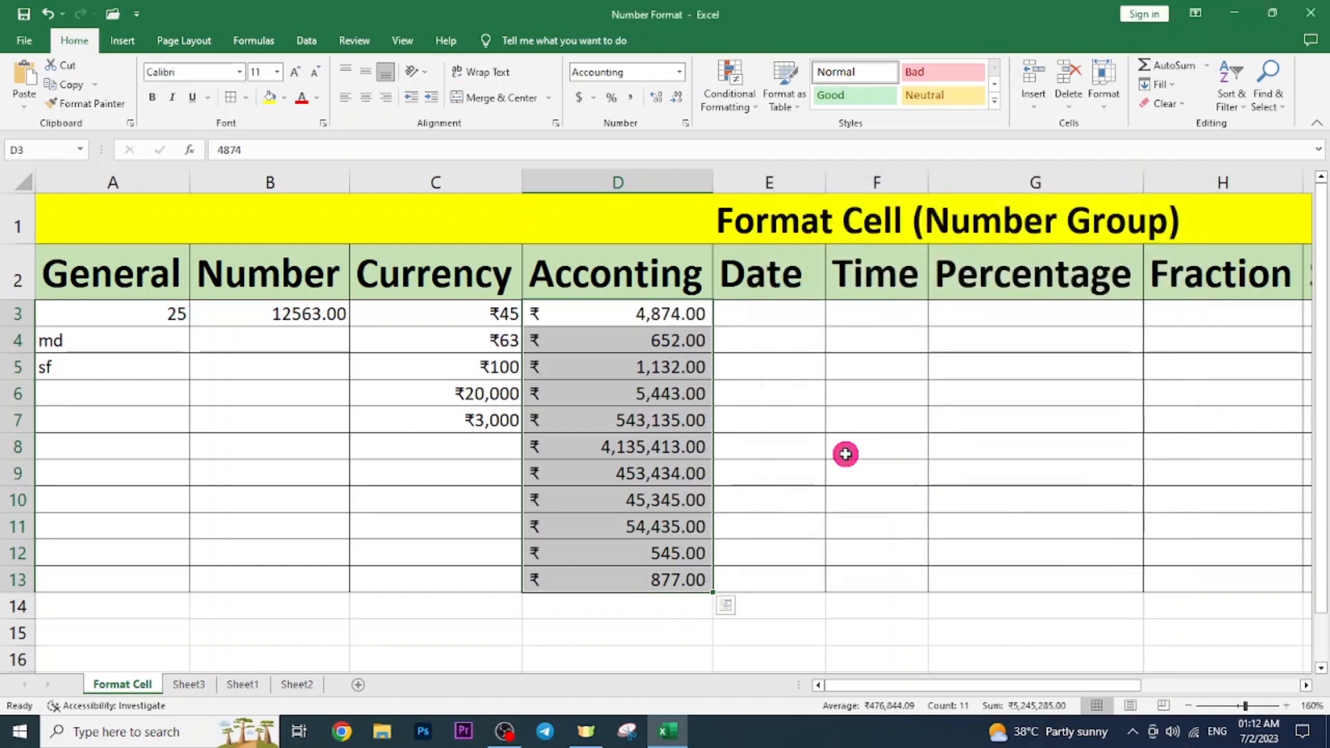
left_click(845, 453)
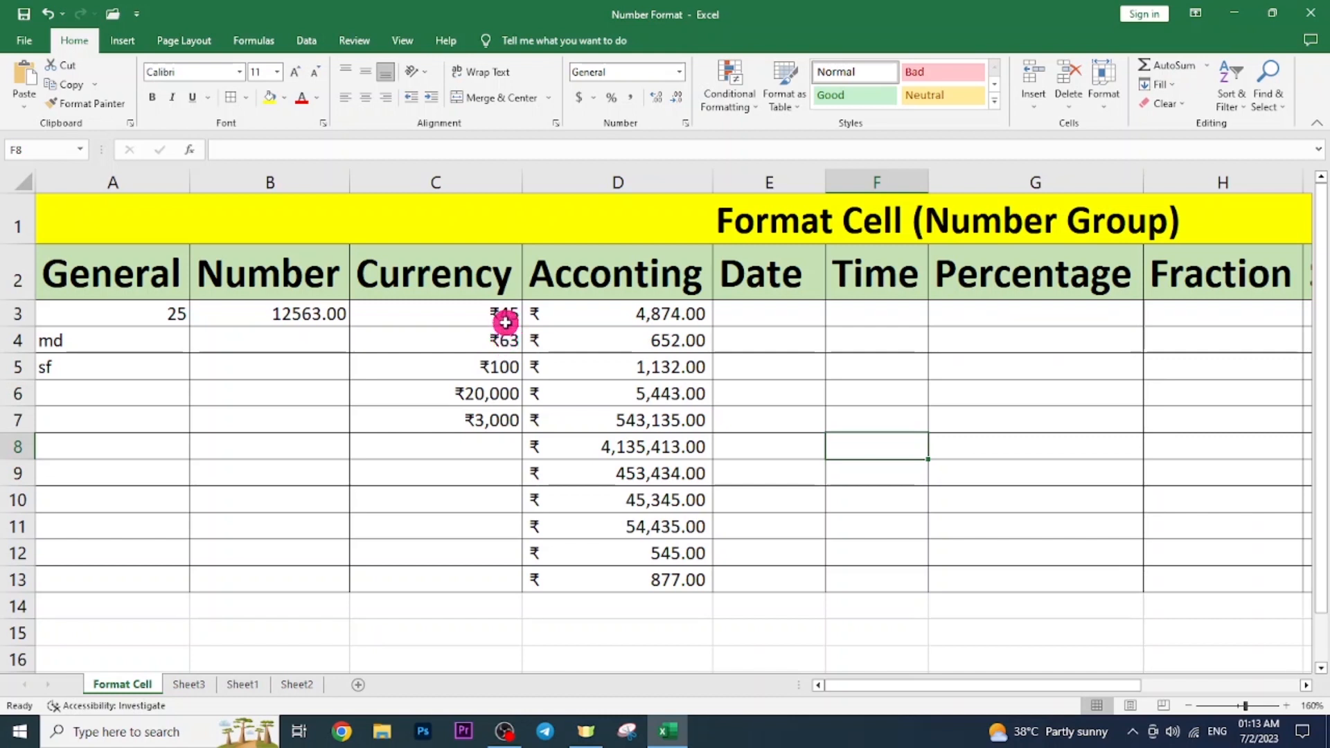
left_click_drag(593, 315, 620, 569)
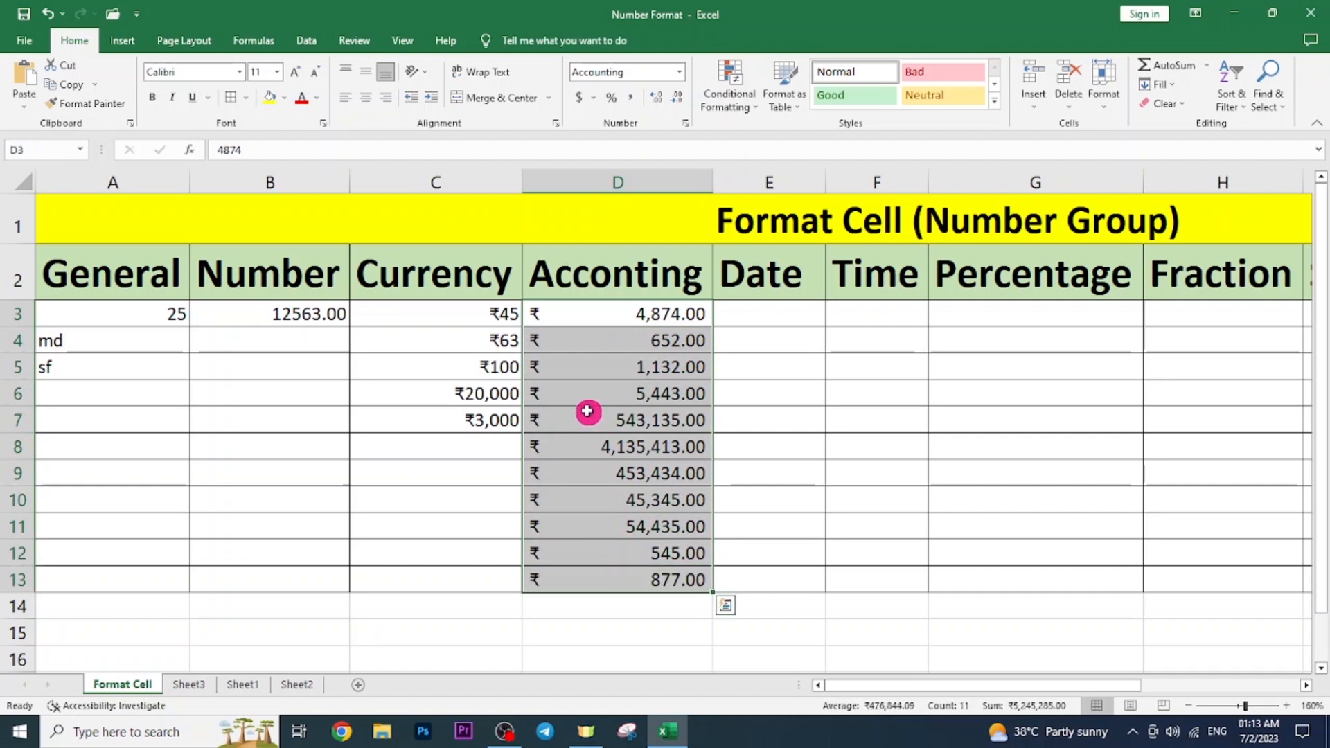
left_click(644, 334)
left_click_drag(644, 307, 632, 573)
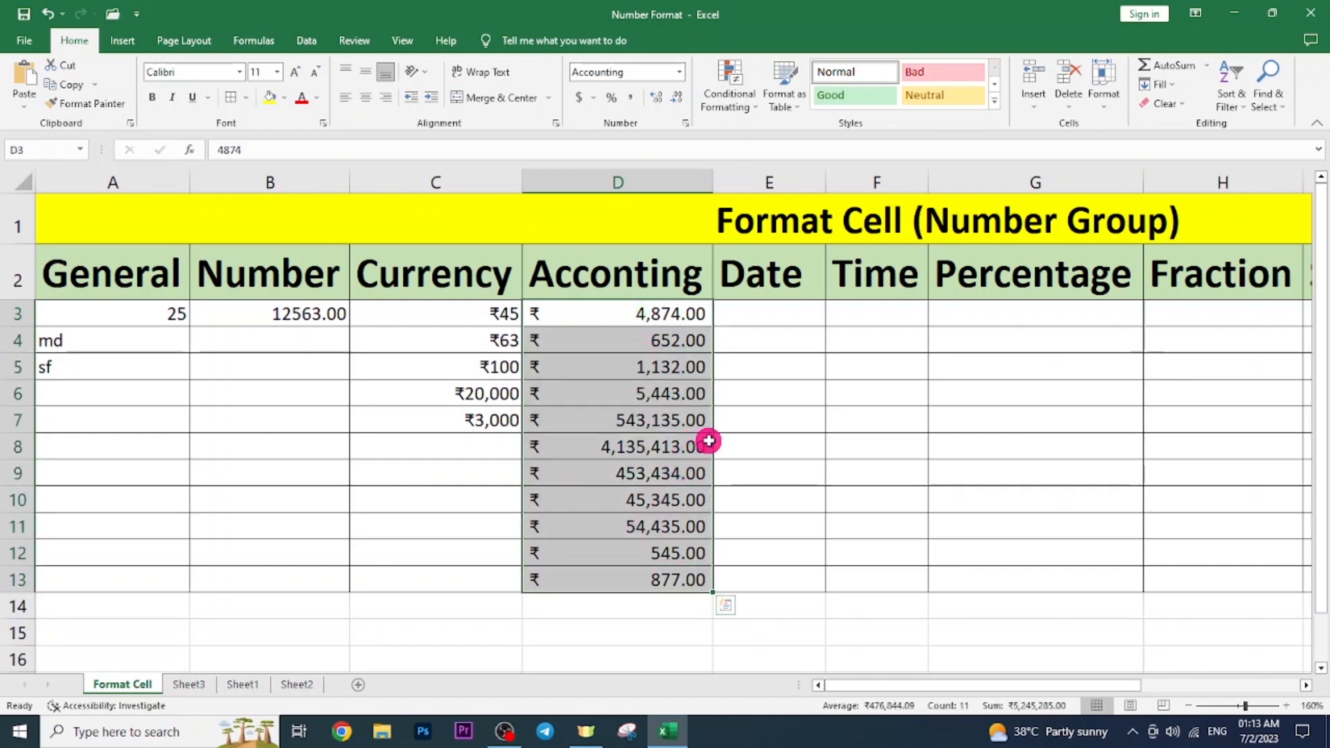
left_click(685, 392)
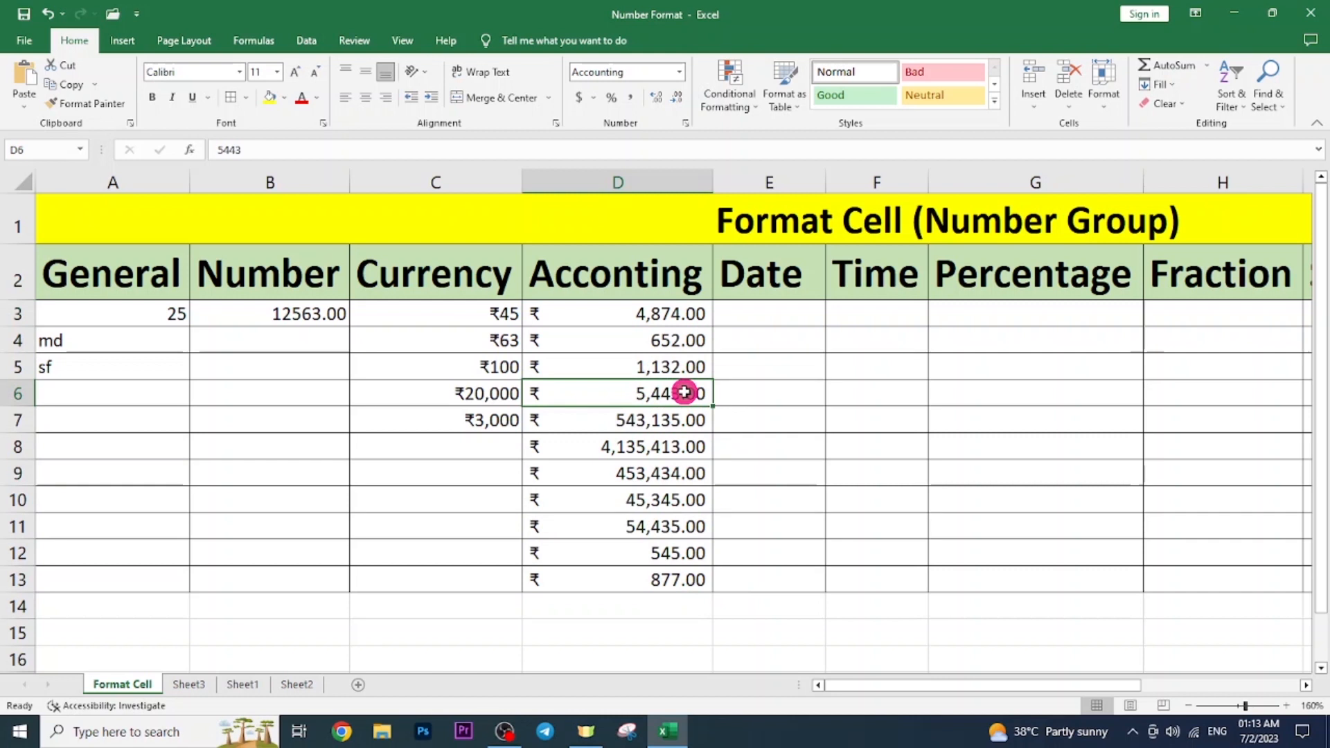
left_click(476, 375)
left_click(585, 402)
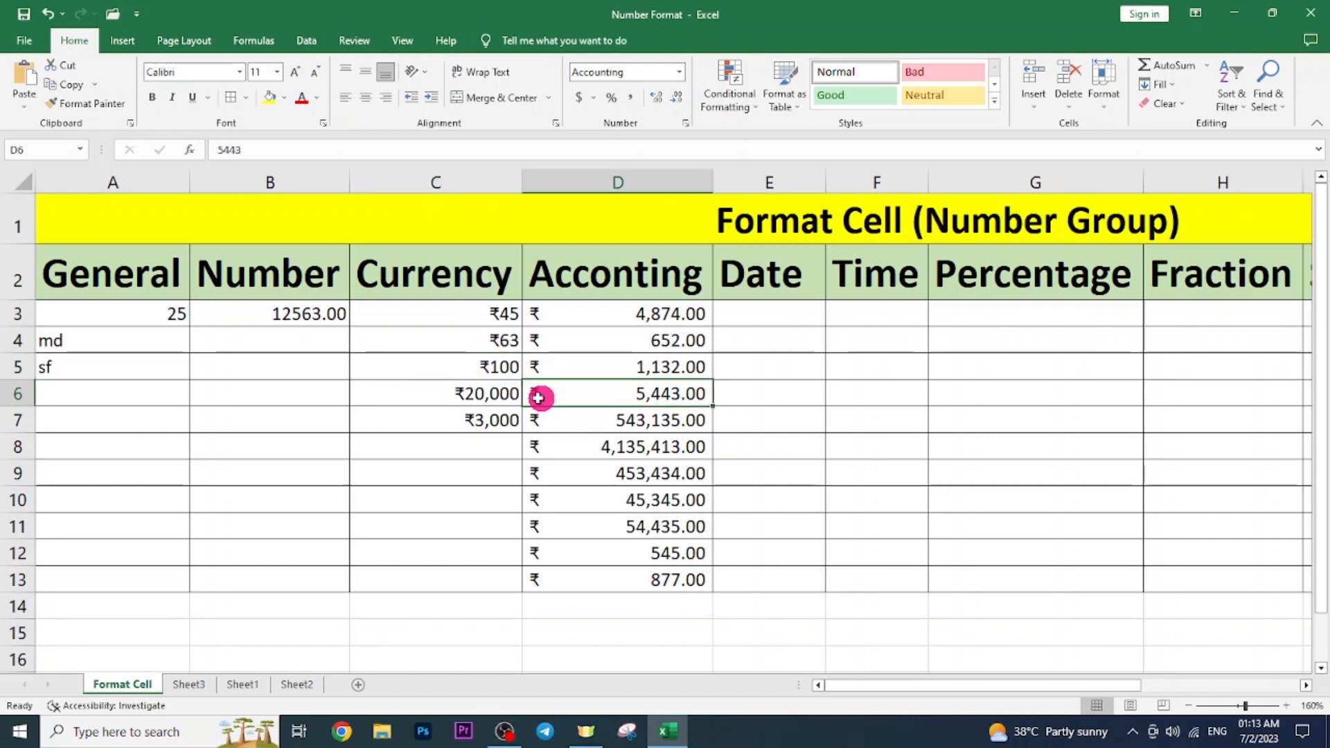
left_click(679, 71)
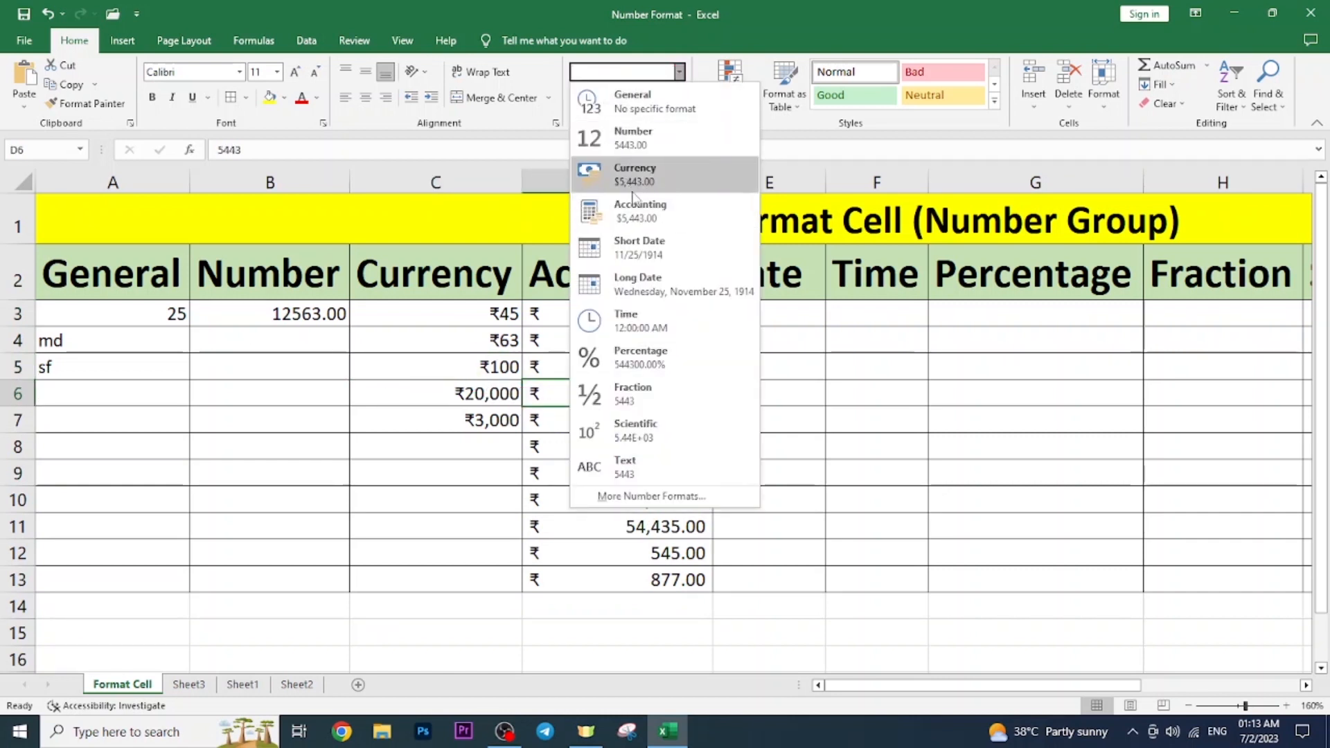
left_click(530, 371)
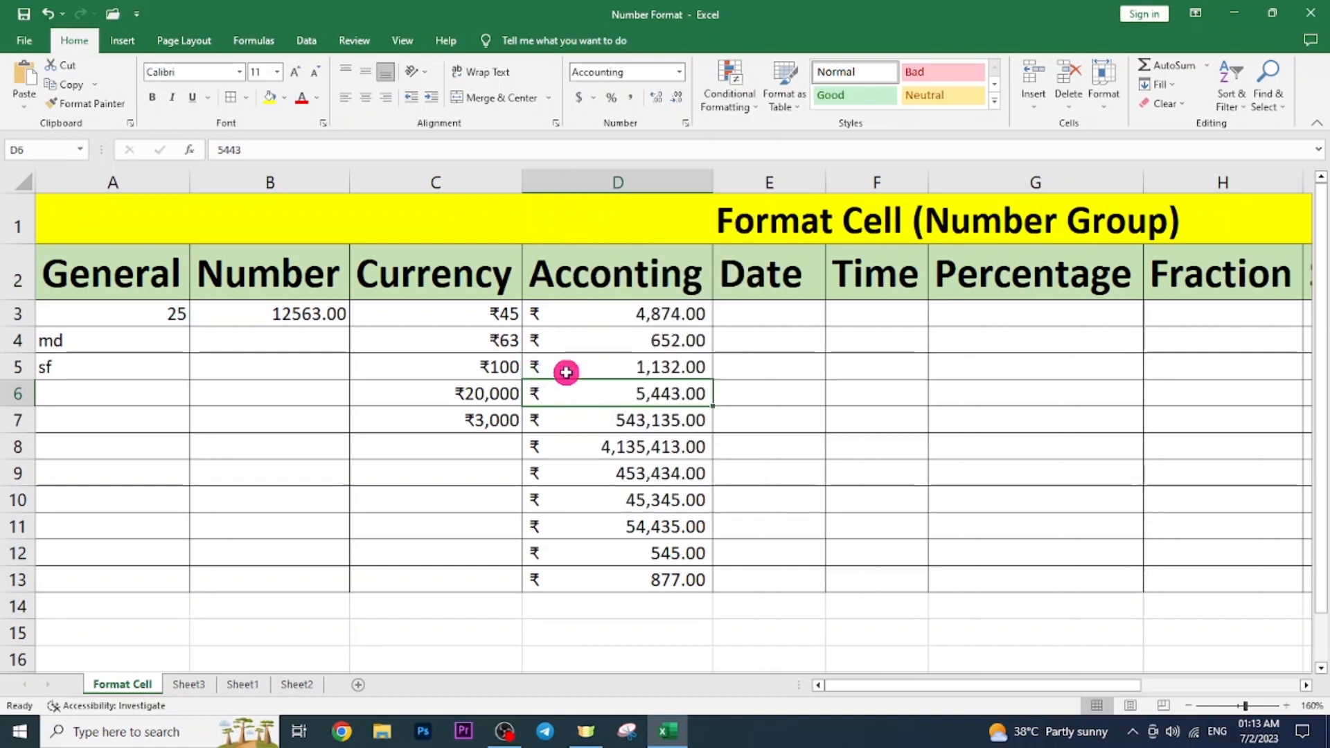
left_click(759, 311)
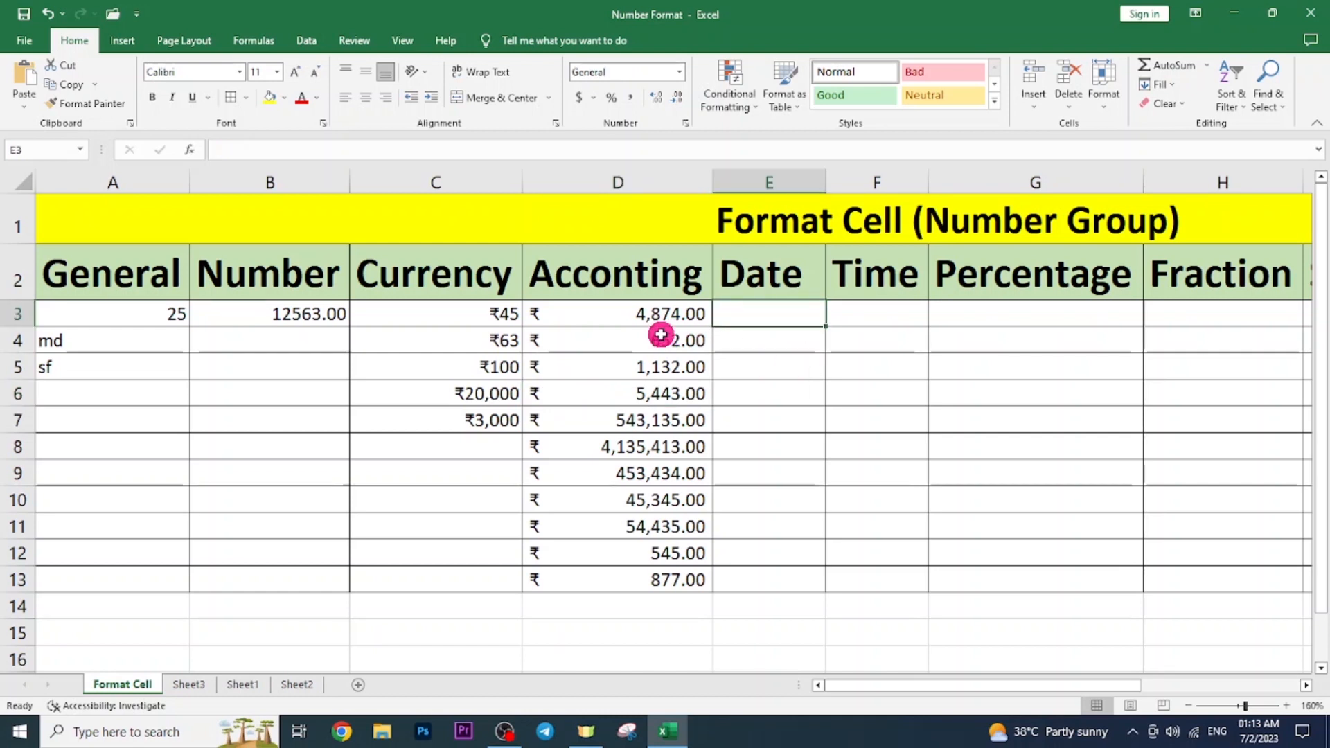
Enter 10-07-2022 in E3, then open Format Cells for it with Ctrl+1.
type("10-07-2022")
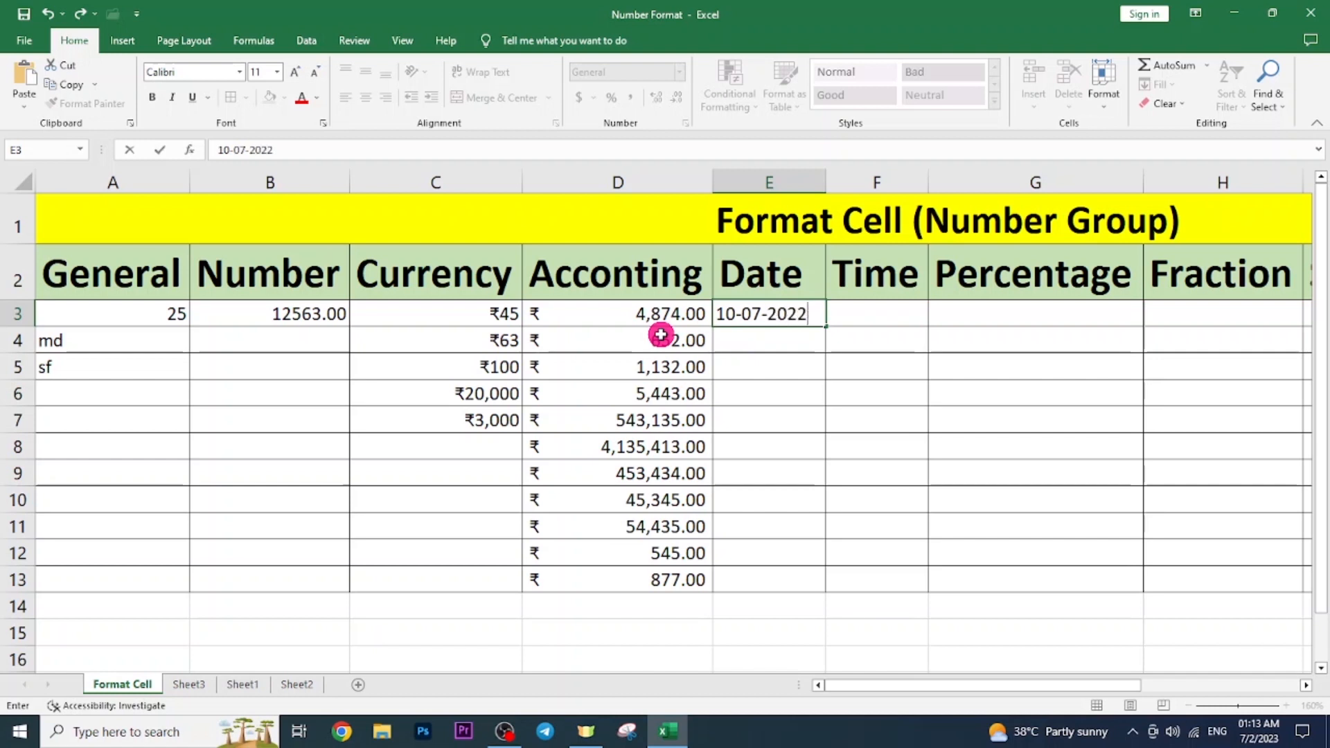
key("Return")
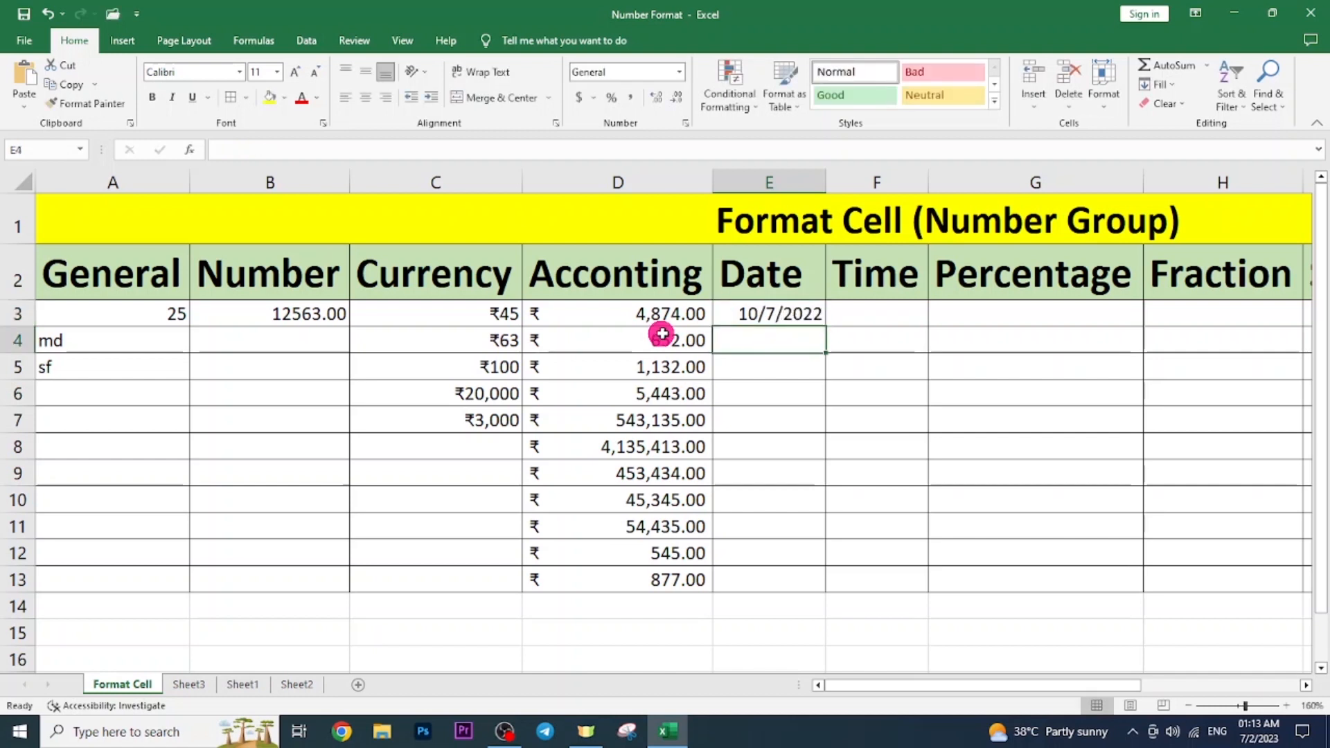
left_click(752, 311)
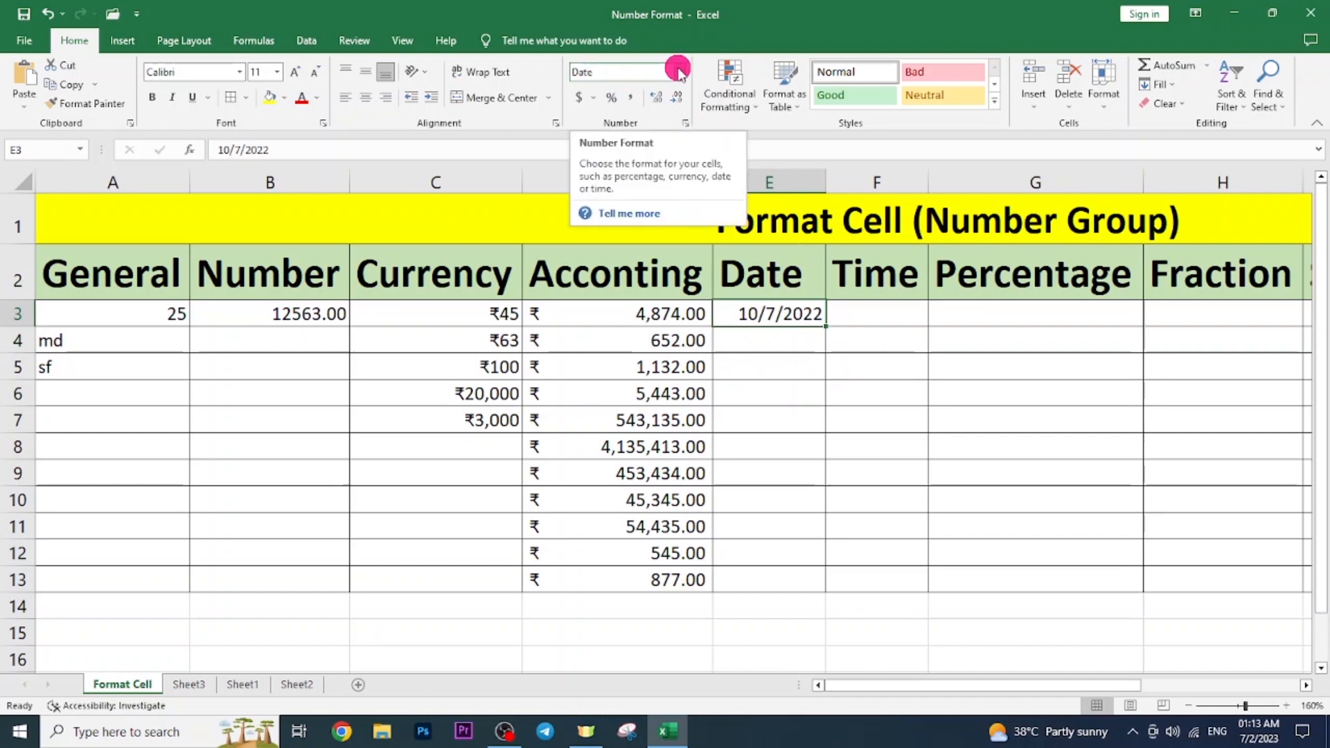
left_click(778, 361)
left_click(796, 318)
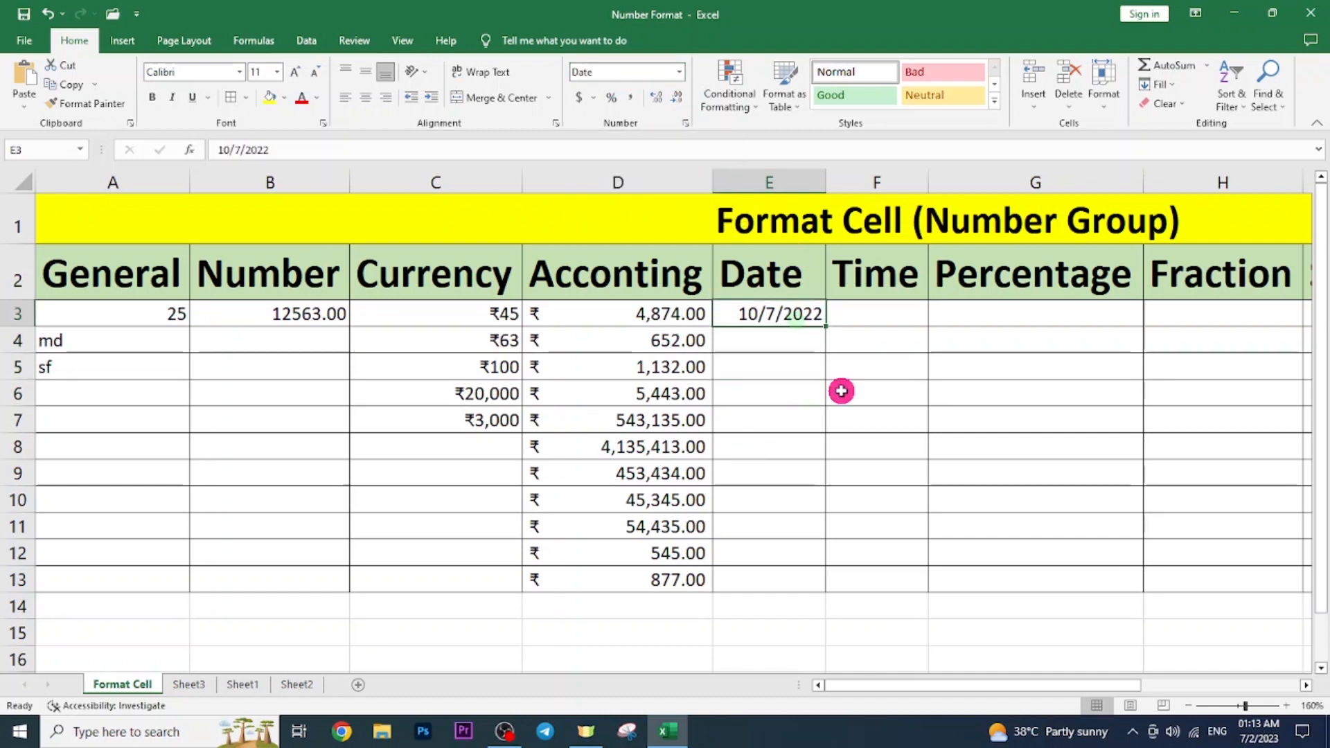
left_click(679, 72)
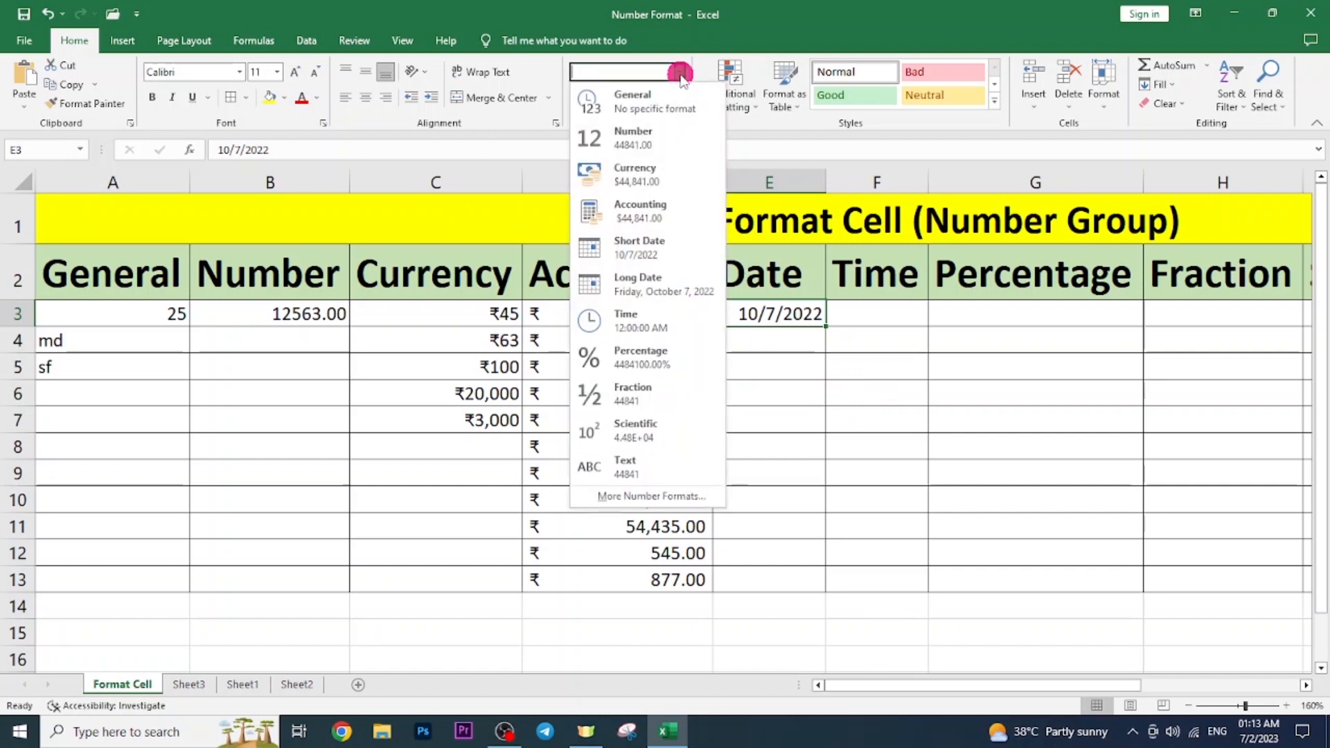
left_click(798, 319)
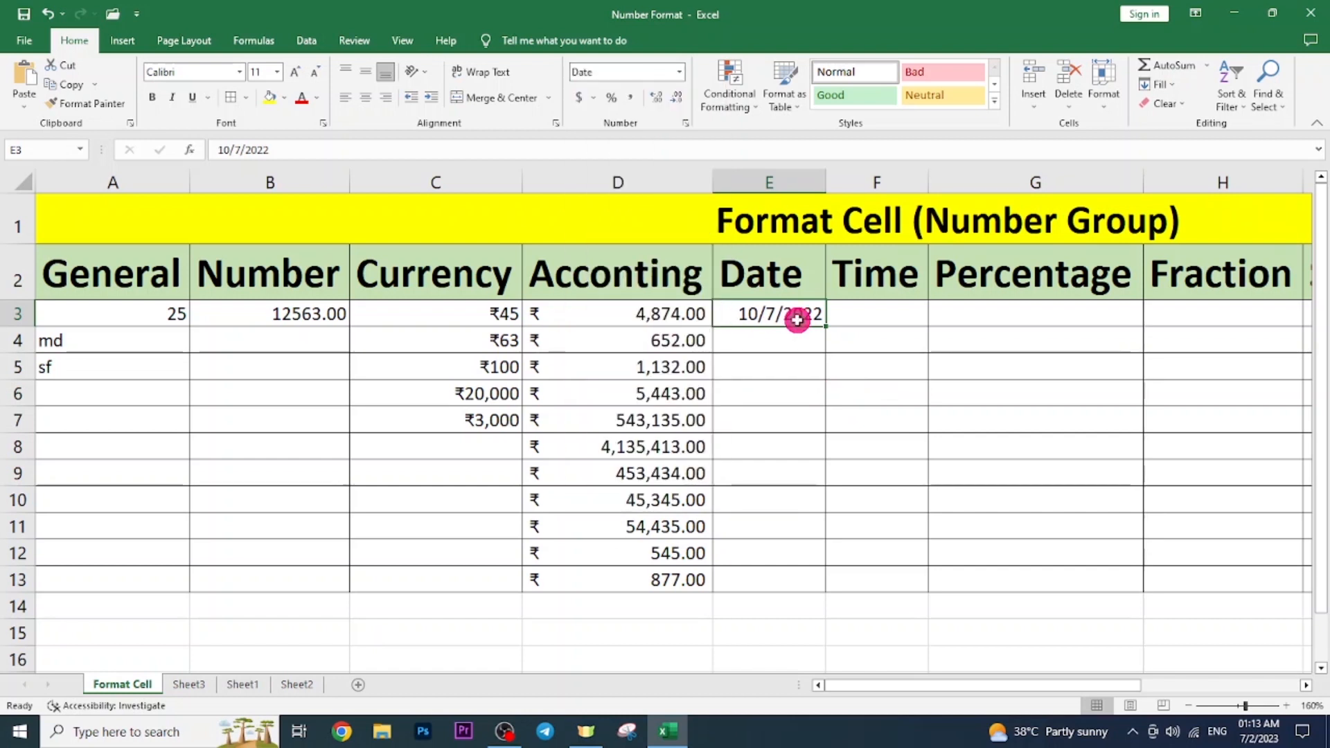
key("ctrl+1")
Replace the yyyy-mm-dd;@ custom code with dd-mm-yyyy so E3 reads 07-10-2022.
left_click_drag(865, 197, 330, 199)
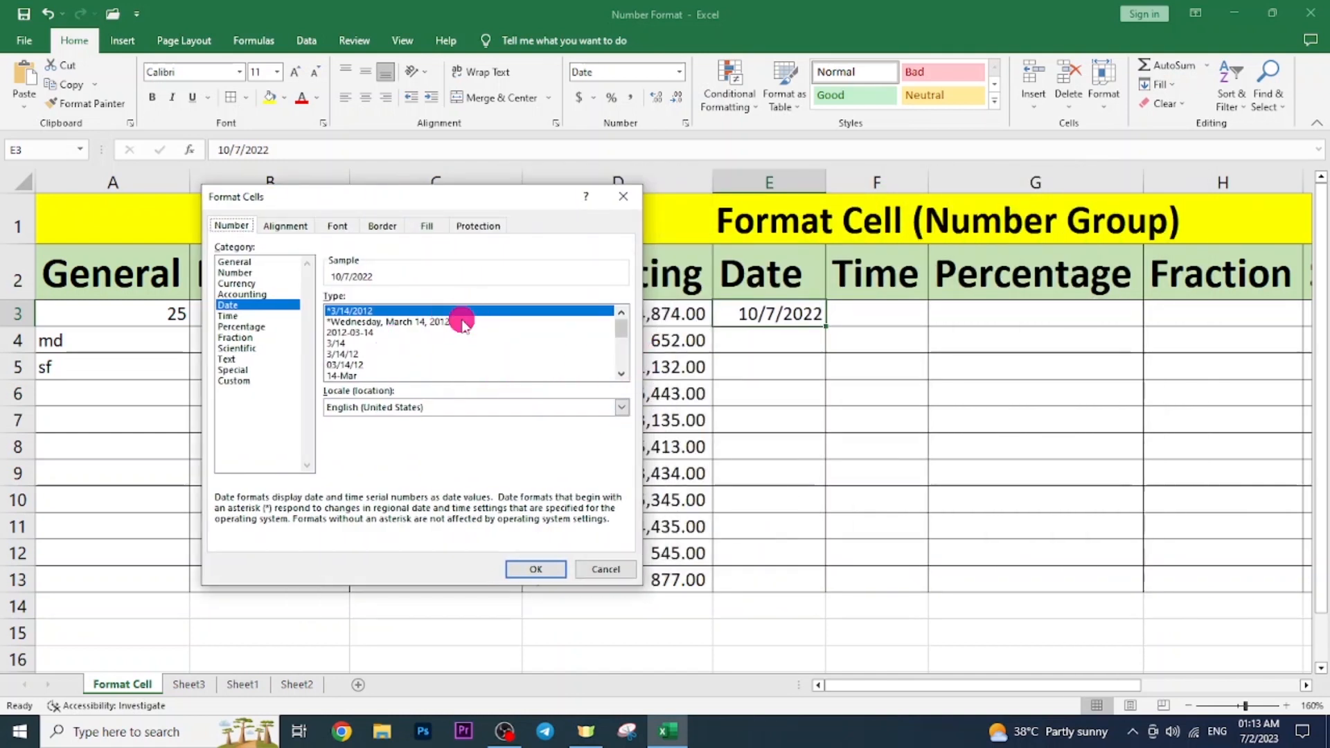
left_click(397, 323)
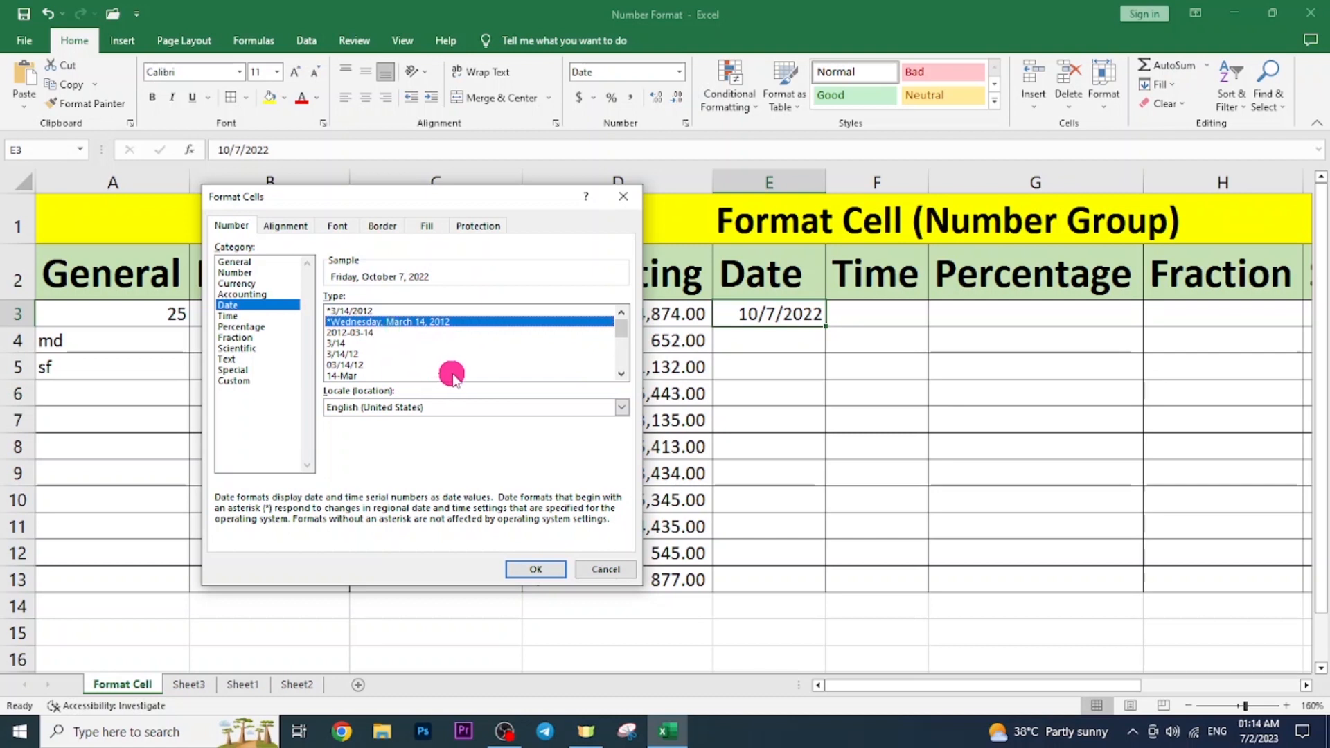
left_click(365, 332)
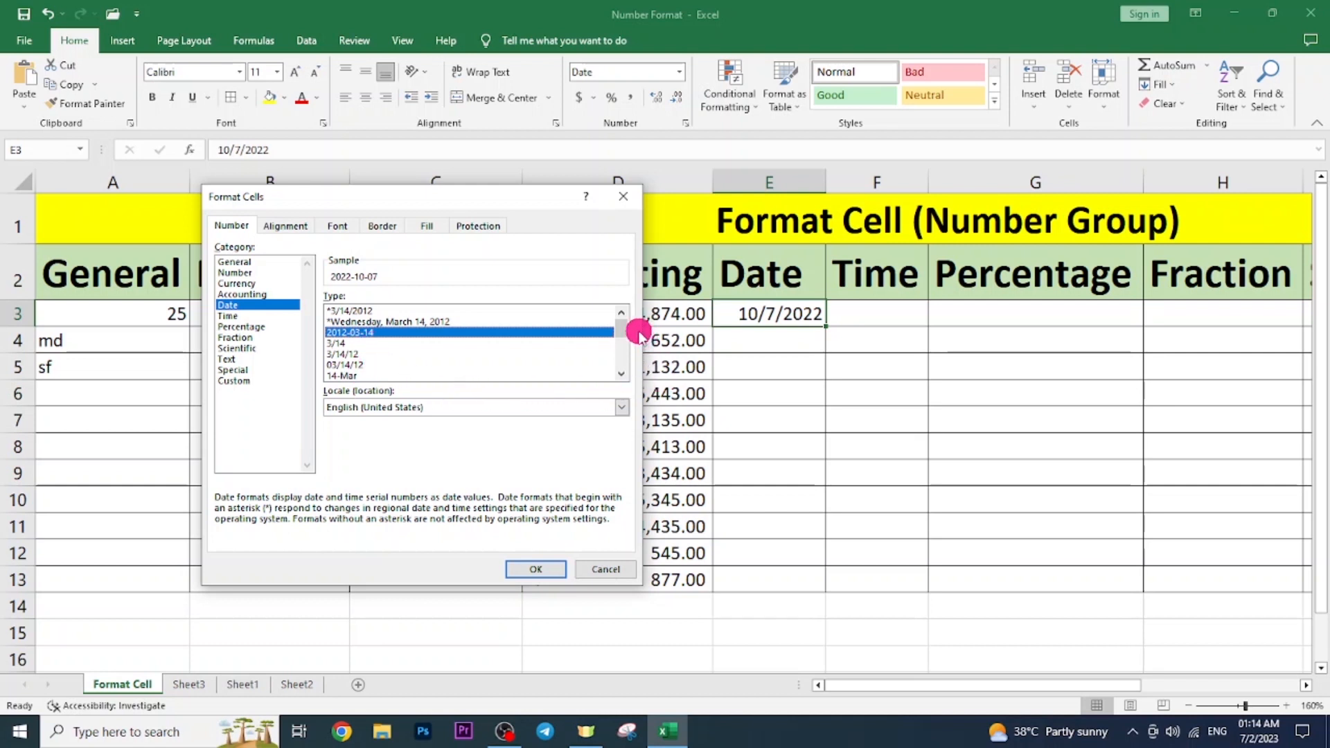
mouse_move(621, 331)
left_mouse_down()
mouse_move(622, 373)
mouse_move(626, 331)
left_mouse_up()
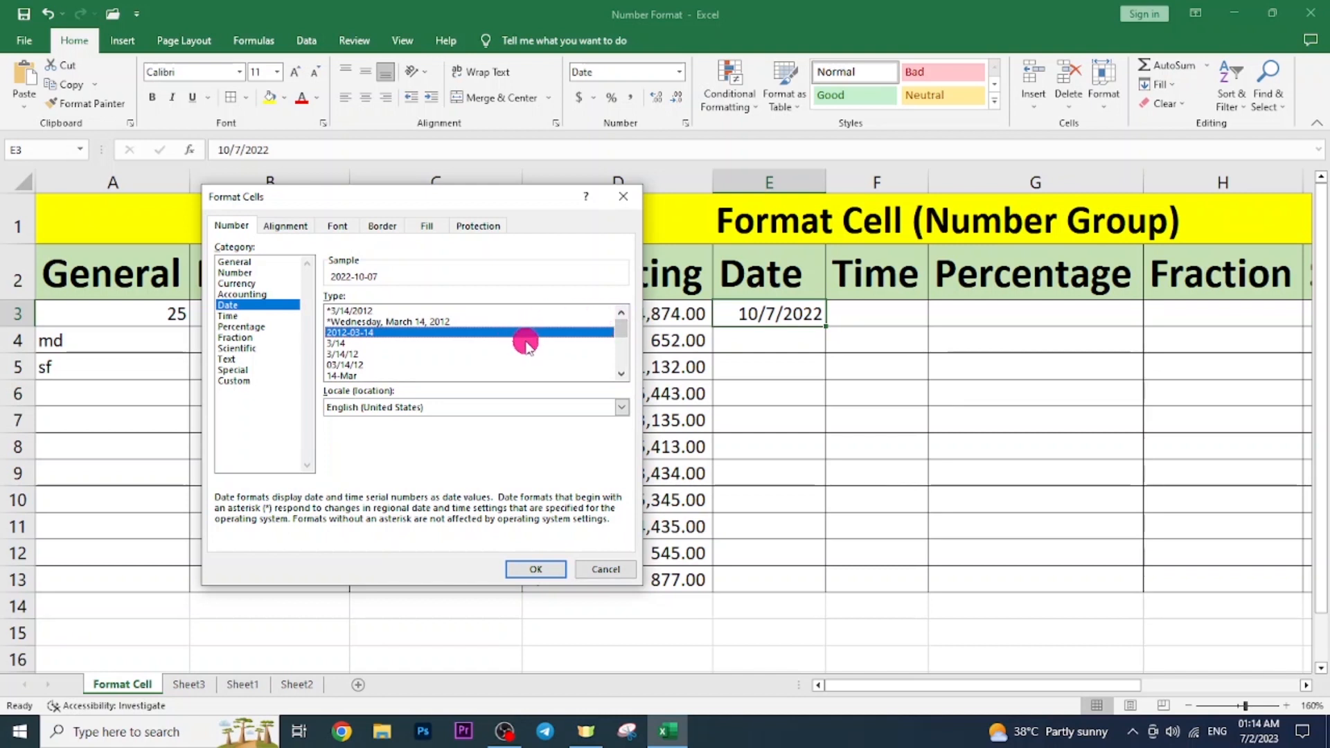
left_click(244, 385)
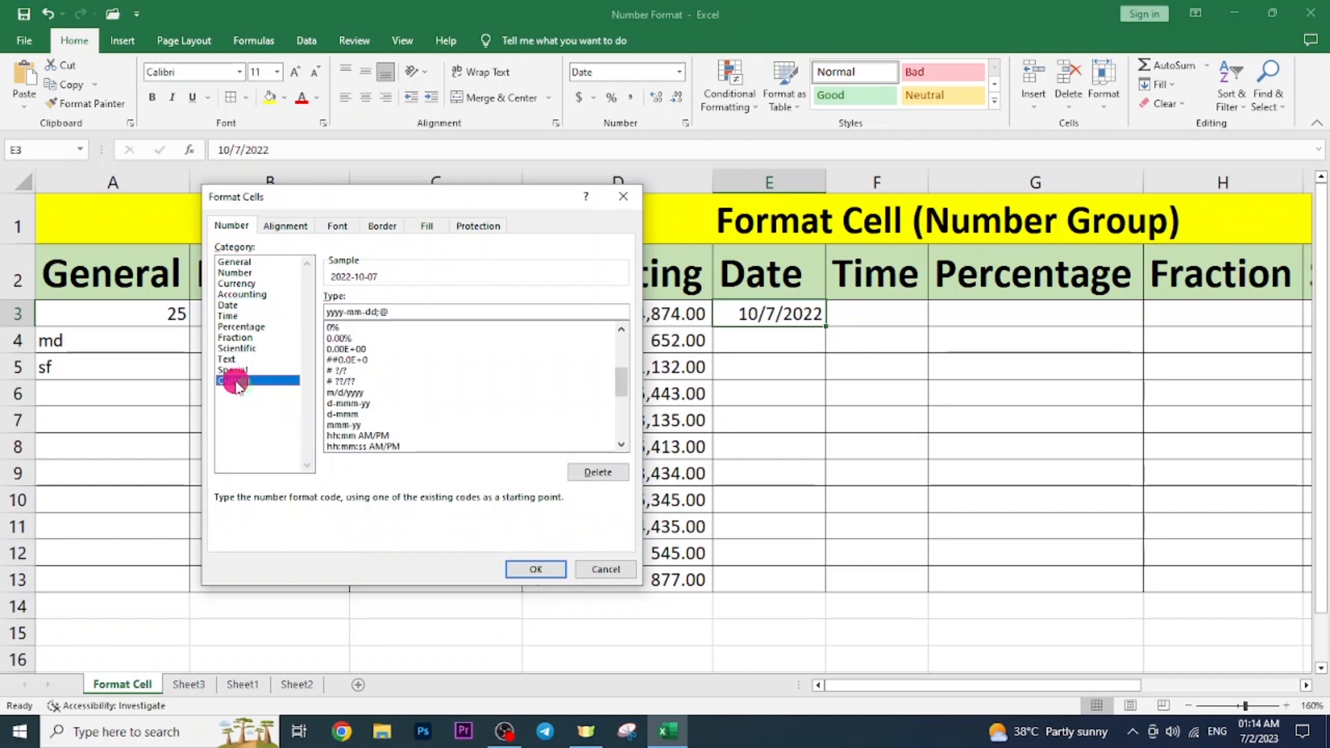
left_click_drag(323, 312, 418, 320)
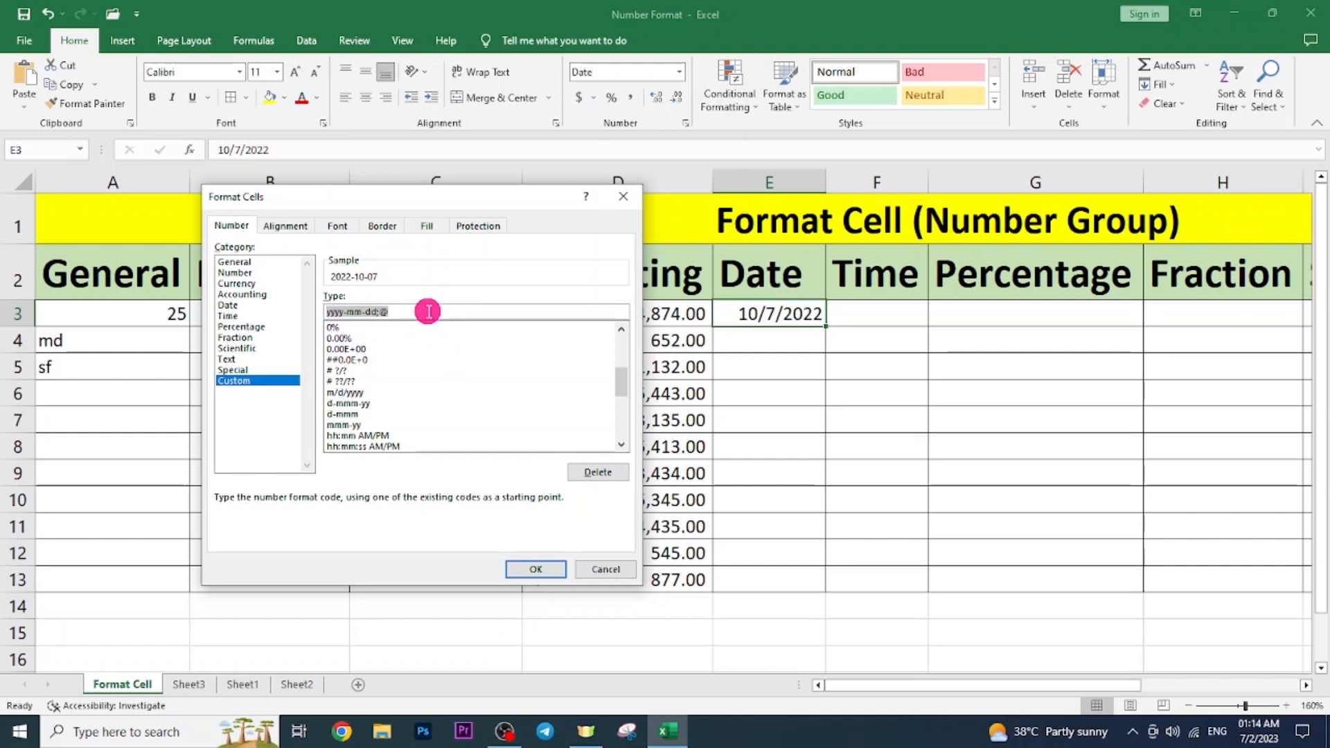
key("BackSpace")
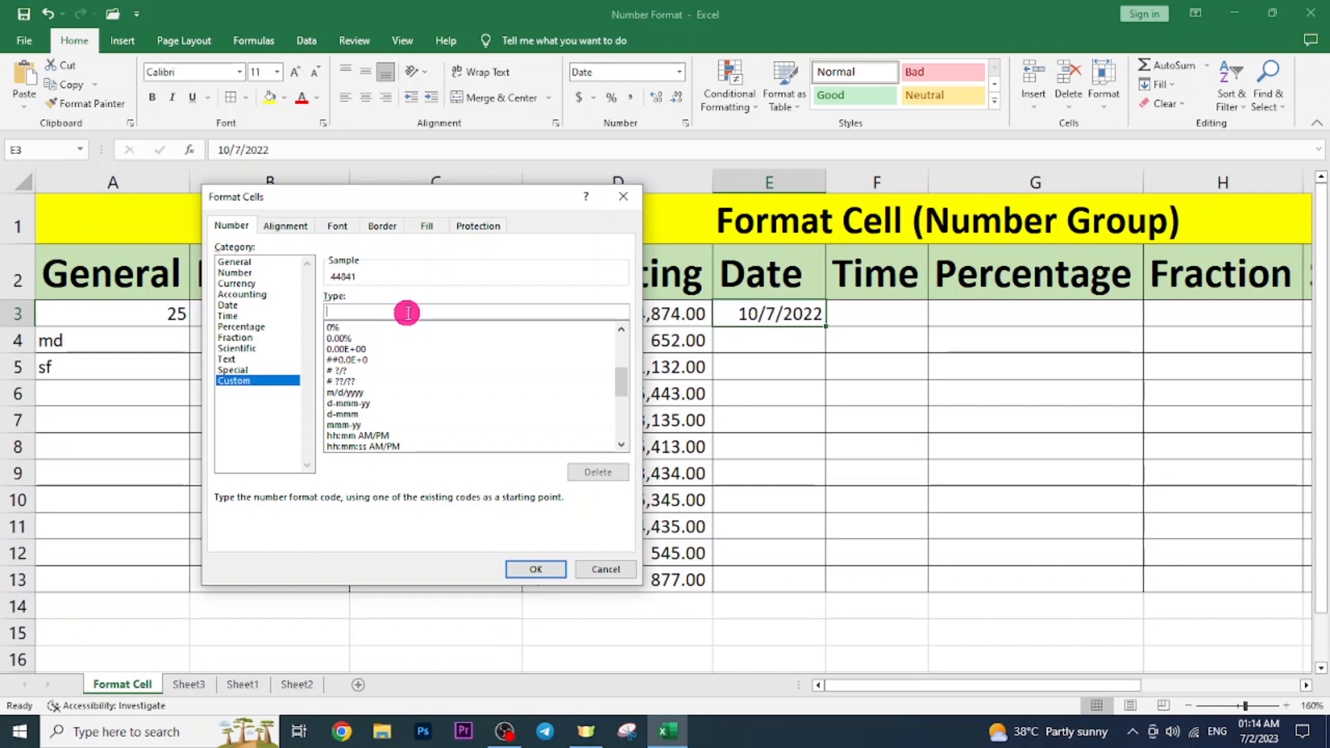
type("dd-mm-yyyy")
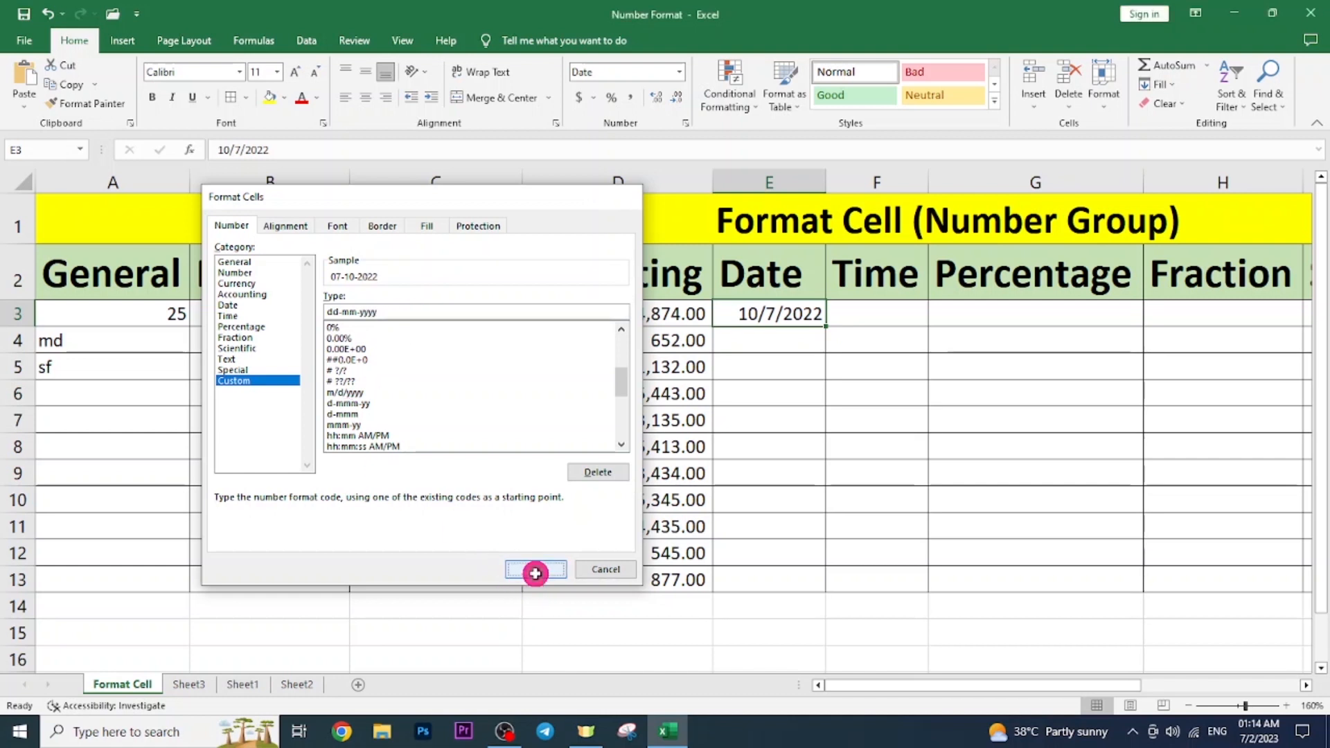
left_click(533, 570)
left_click(800, 386)
left_click(782, 317)
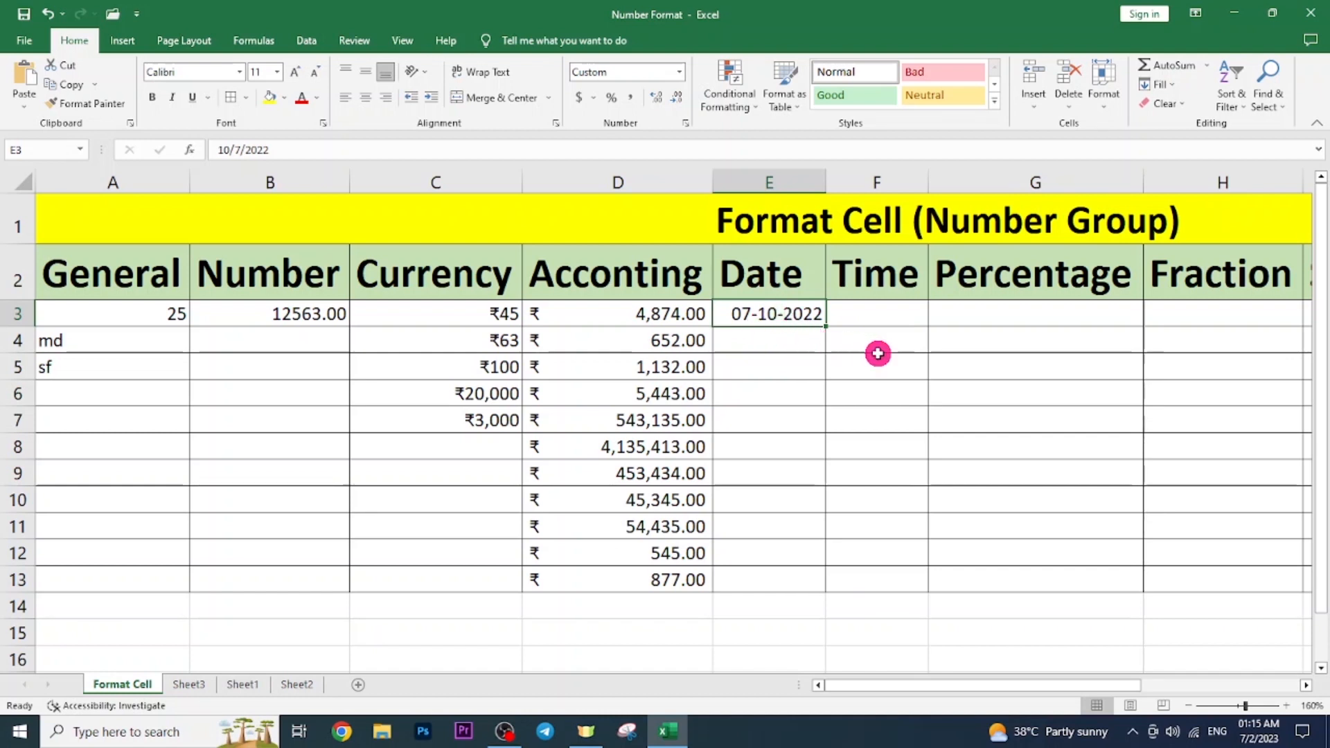
left_click(778, 347)
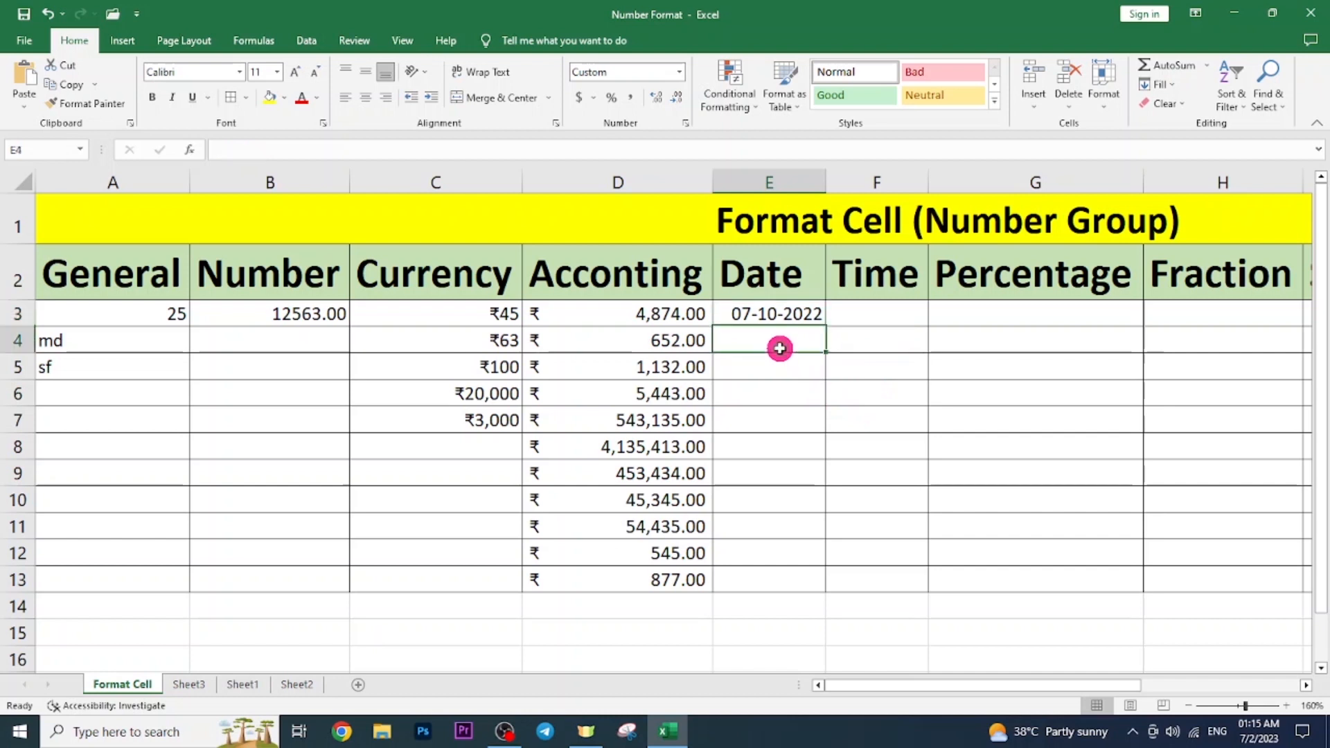
left_click(776, 315)
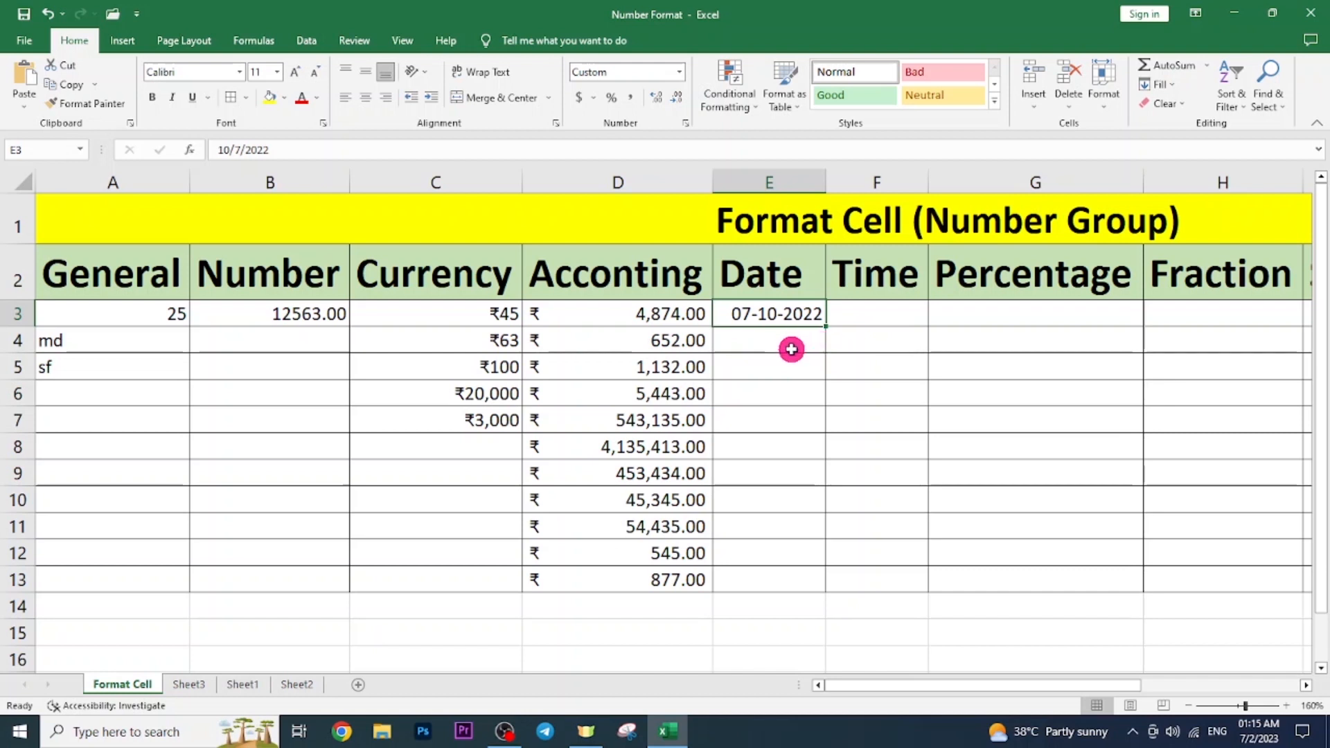
left_click(854, 315)
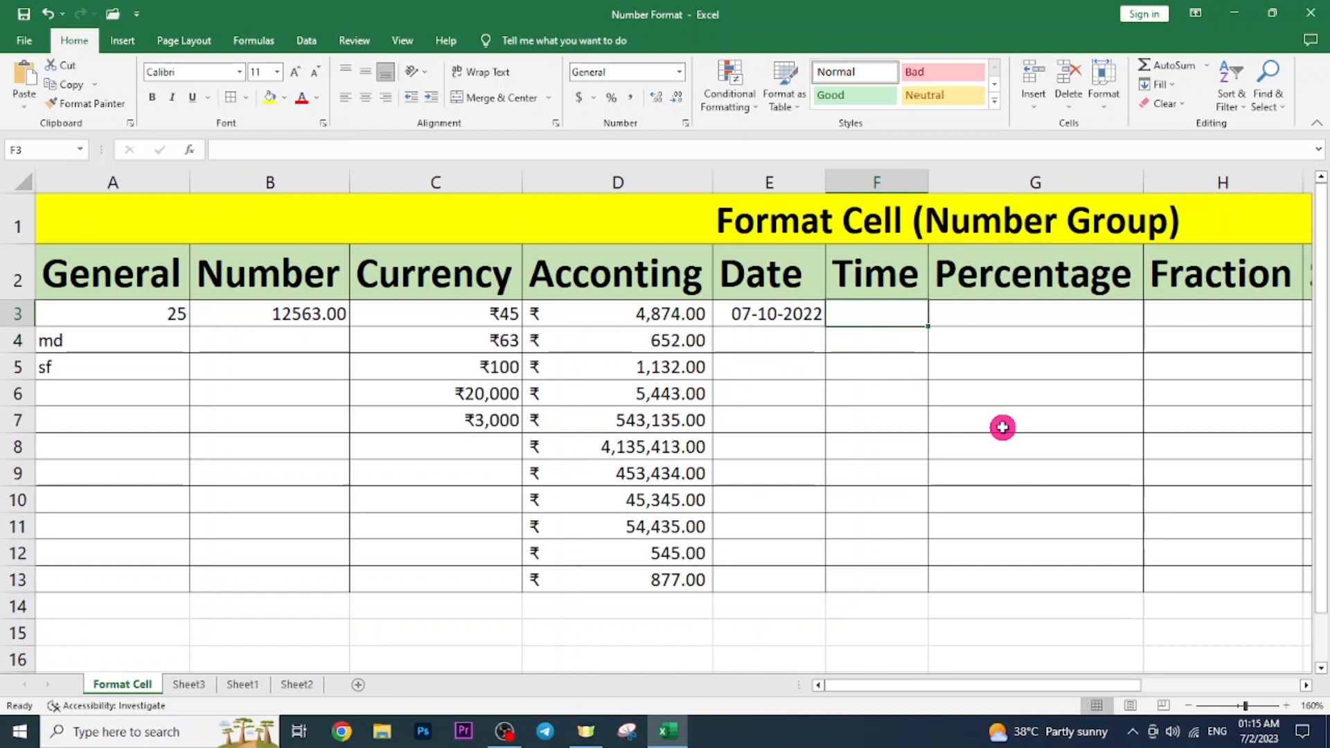
left_click(873, 312)
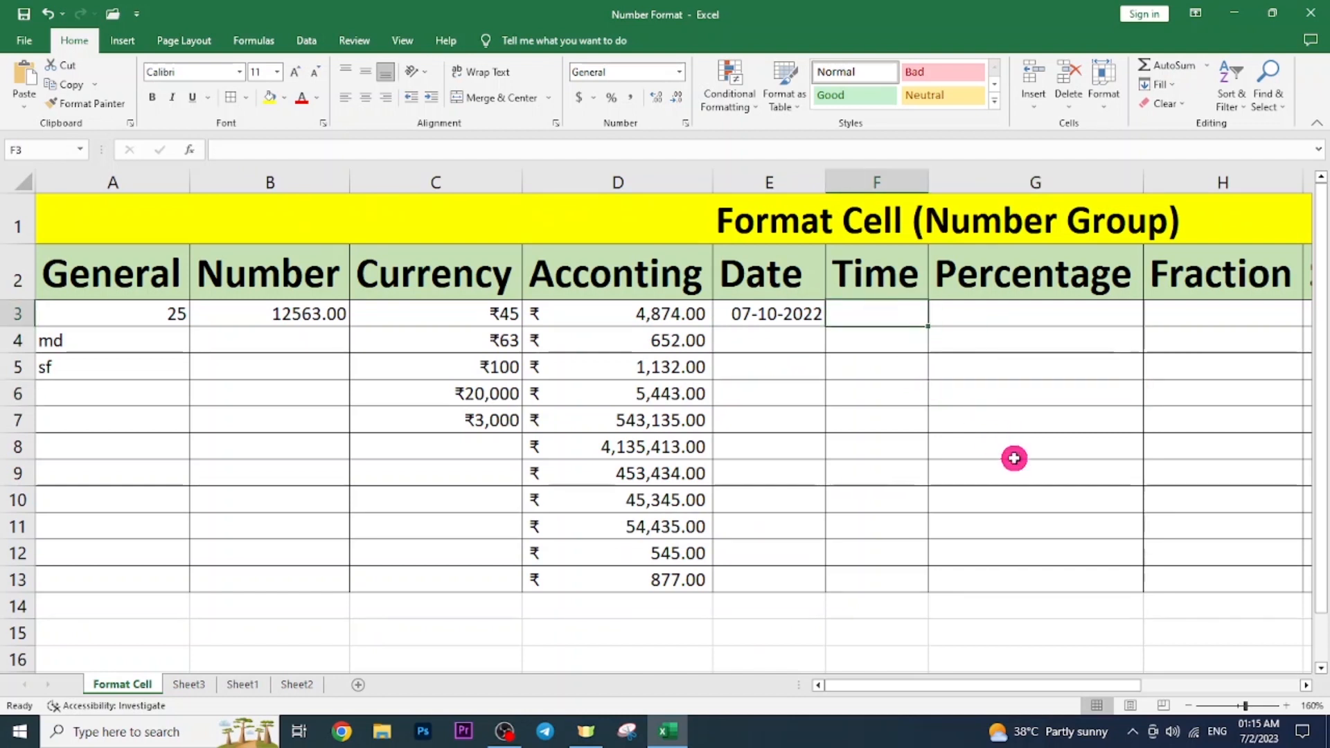
Enter 12:45 in F3 and give it the 1:30 PM time format.
type("12:")
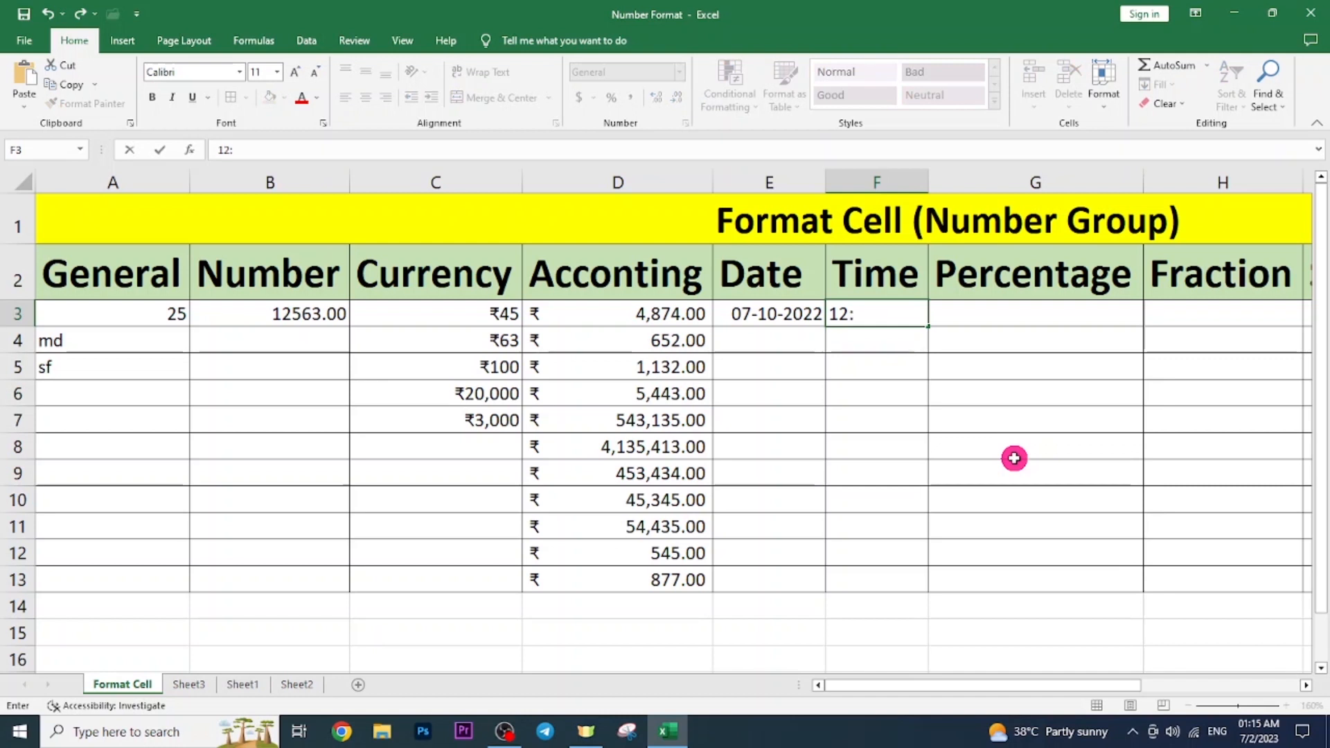
key("Return")
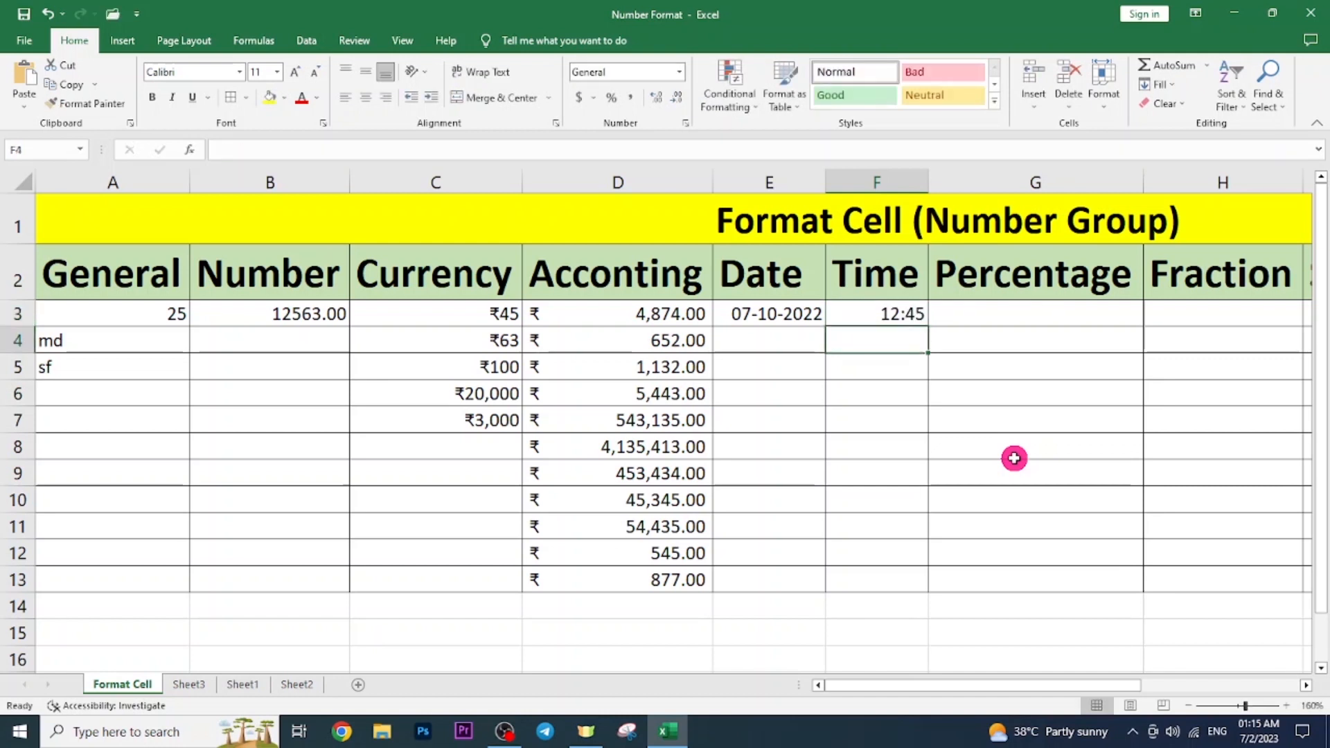
key("Up")
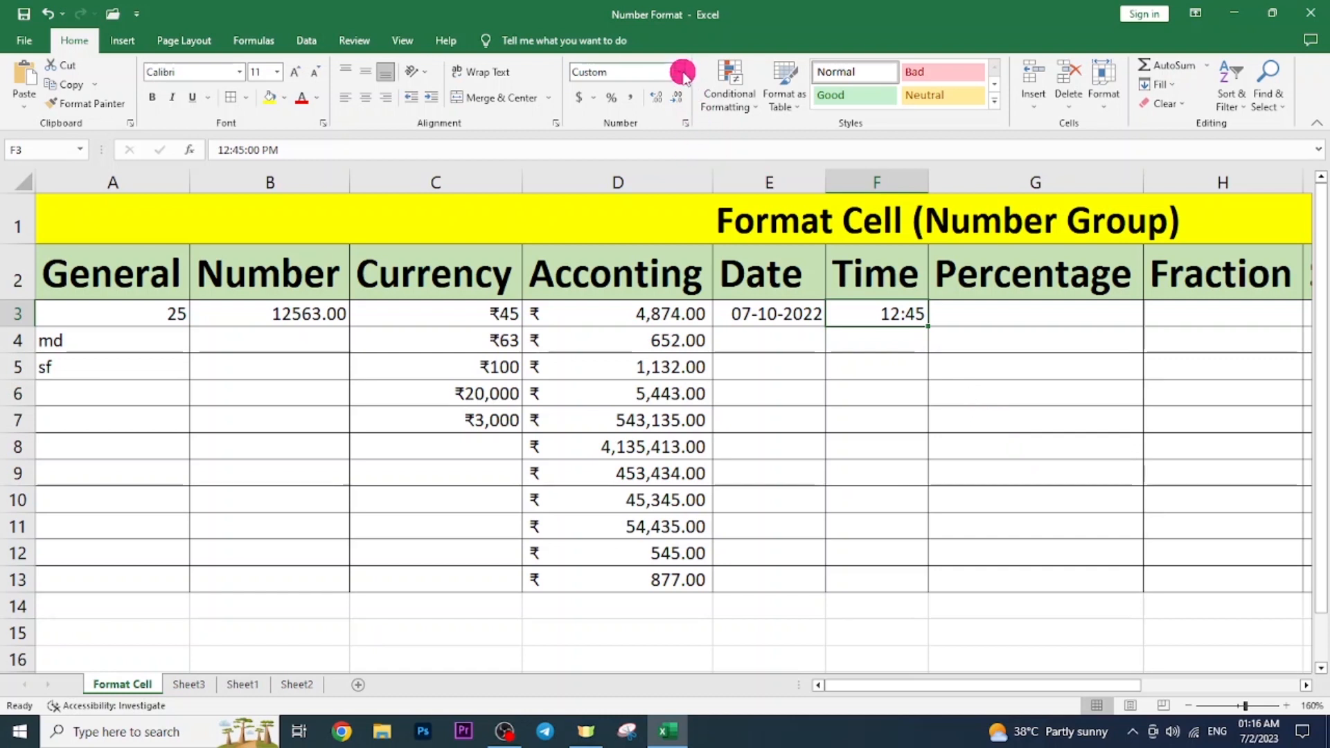
key("ctrl+1")
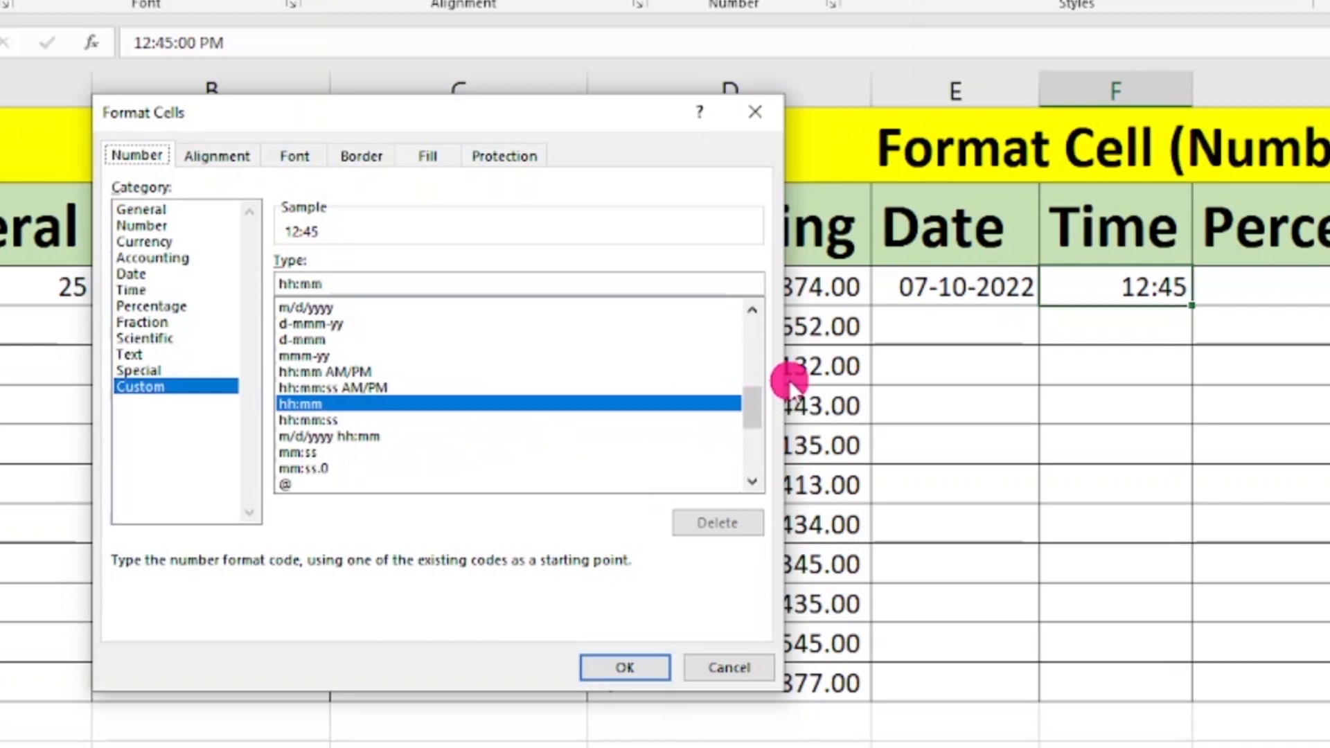
left_click(132, 290)
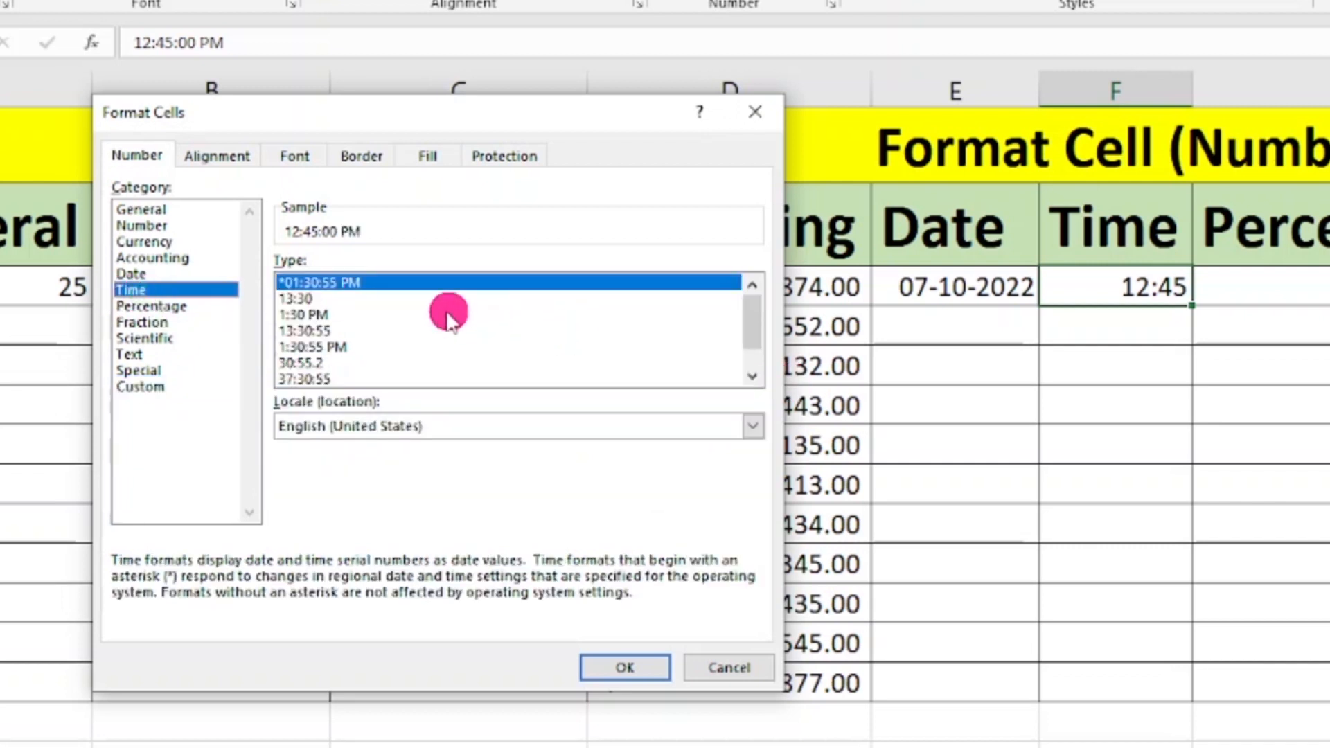
mouse_move(756, 317)
left_mouse_down()
mouse_move(759, 357)
mouse_move(762, 310)
left_mouse_up()
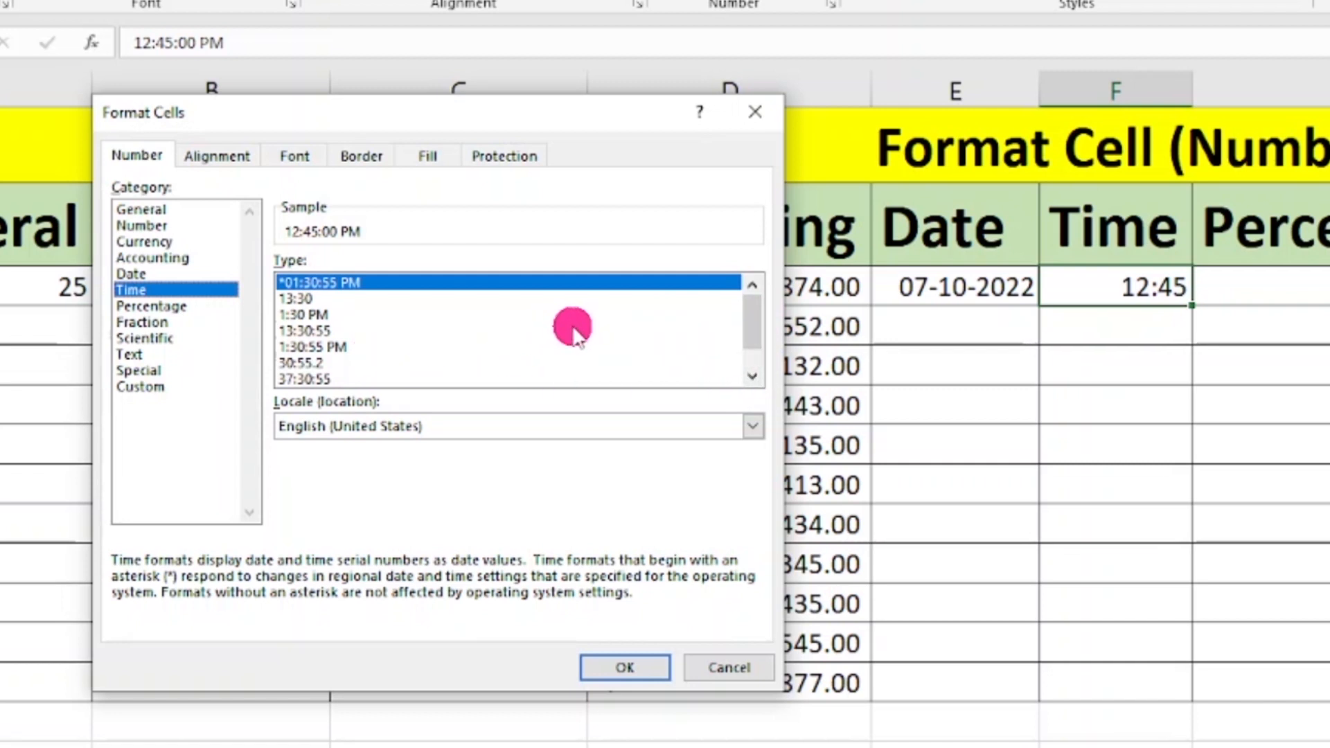
left_click(294, 316)
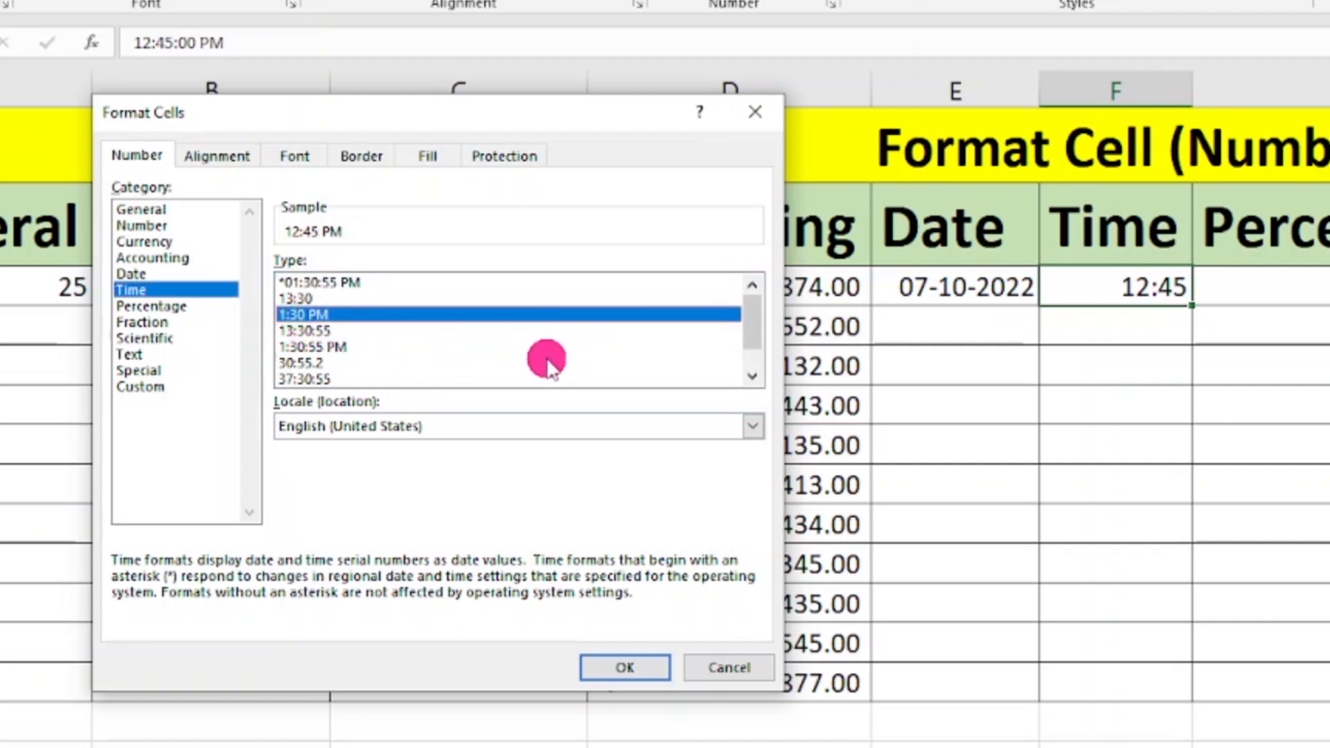
left_click(636, 669)
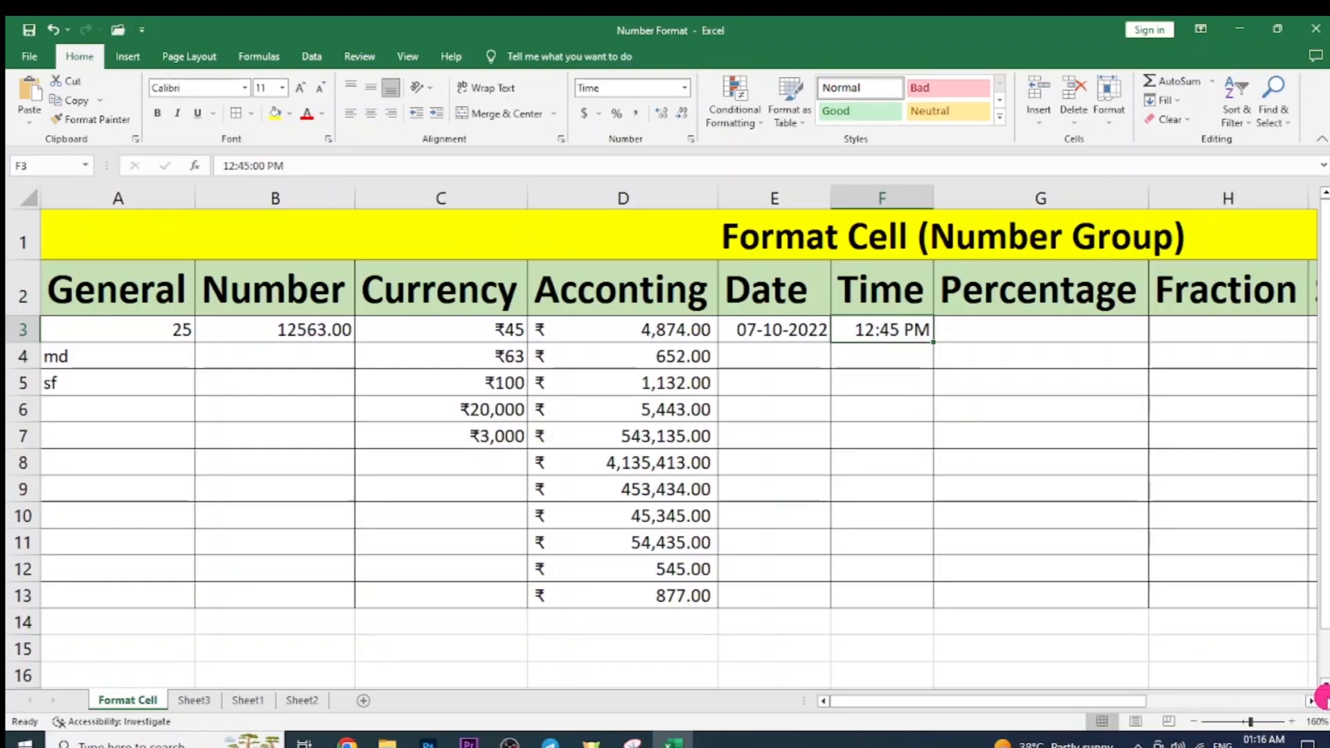
Inspect the Percentage column and its first cell G3 in the Format Cell table.
left_click(1314, 700)
left_click(1003, 489)
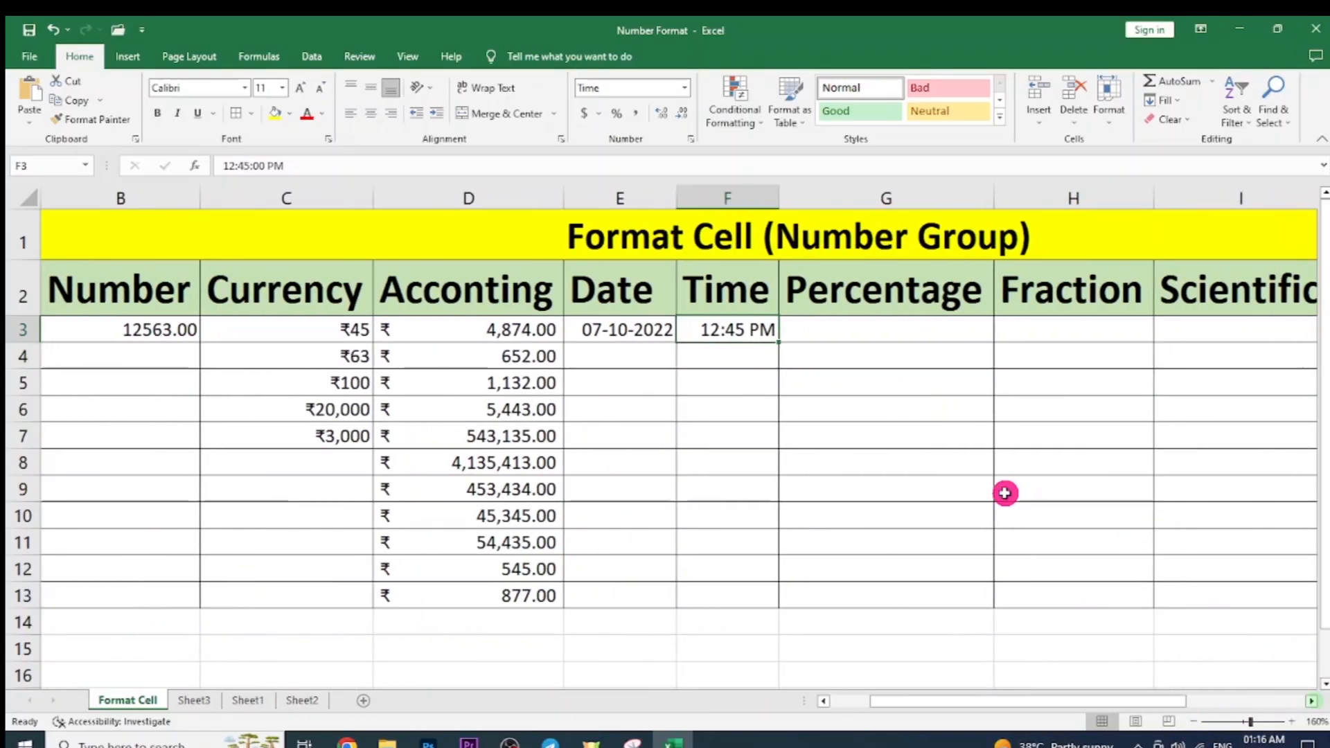
left_click(889, 203)
left_click(1030, 464)
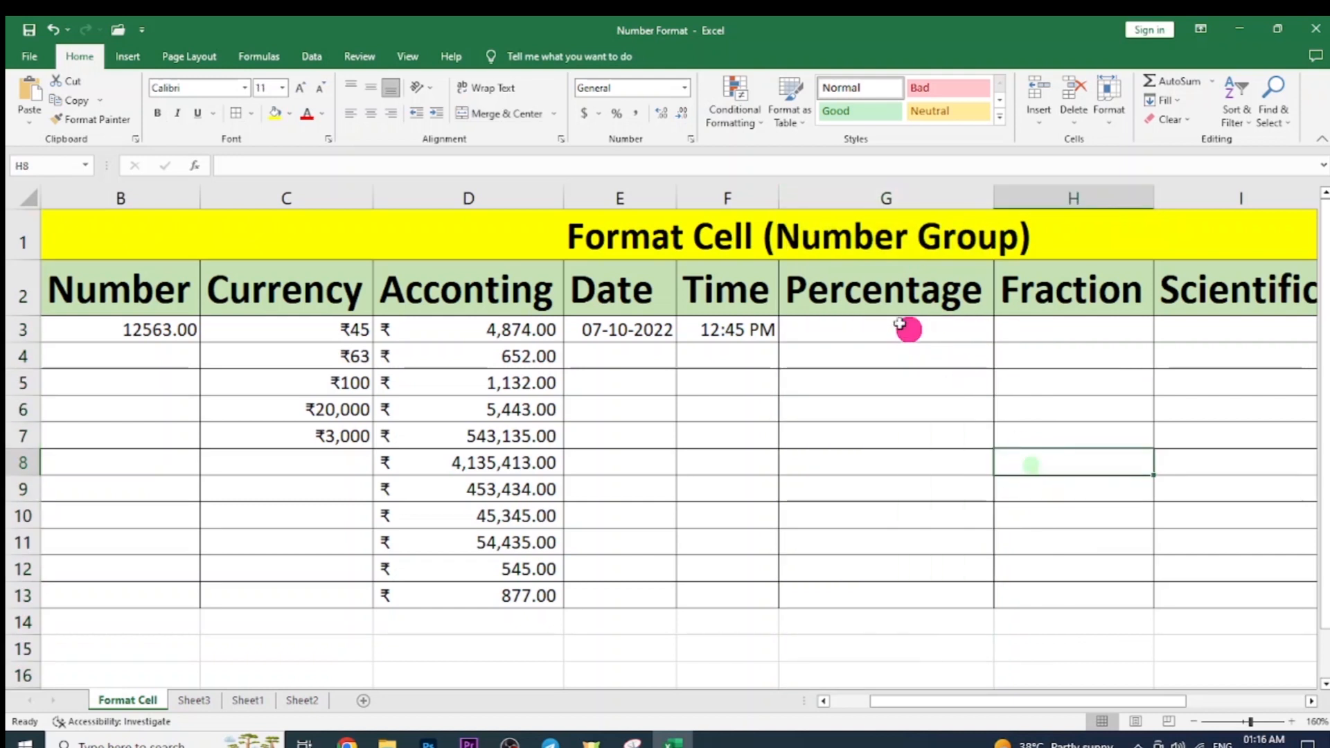
left_click(899, 334)
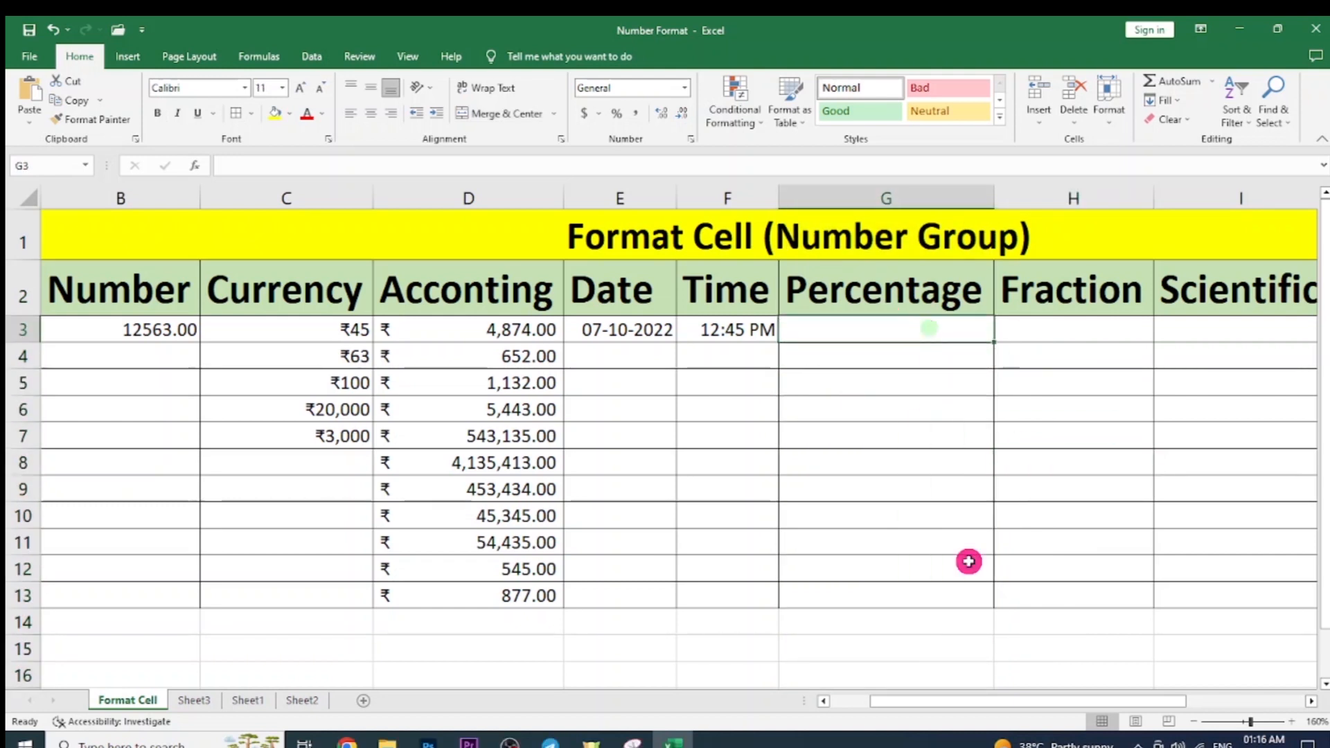
left_click(900, 652)
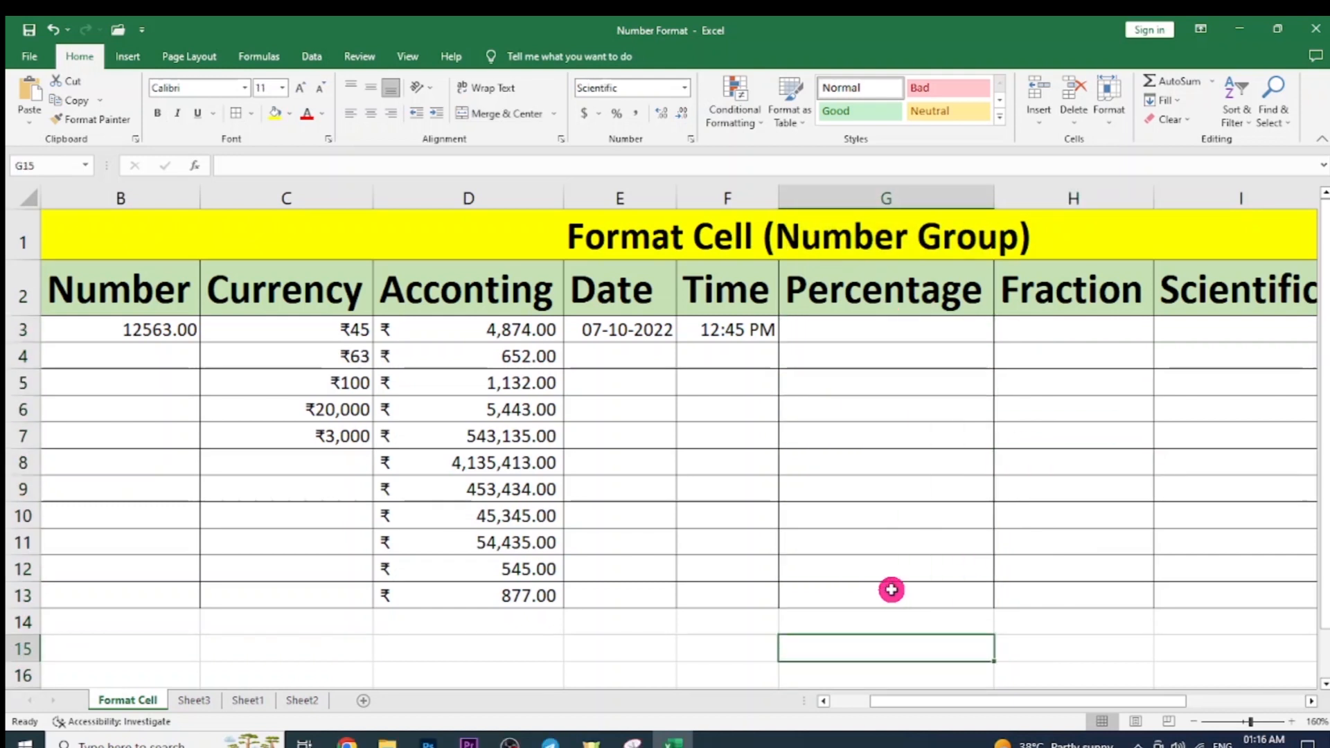
On Sheet1, enter the marks 23, 69 and 58 down column G from G8.
left_click(300, 703)
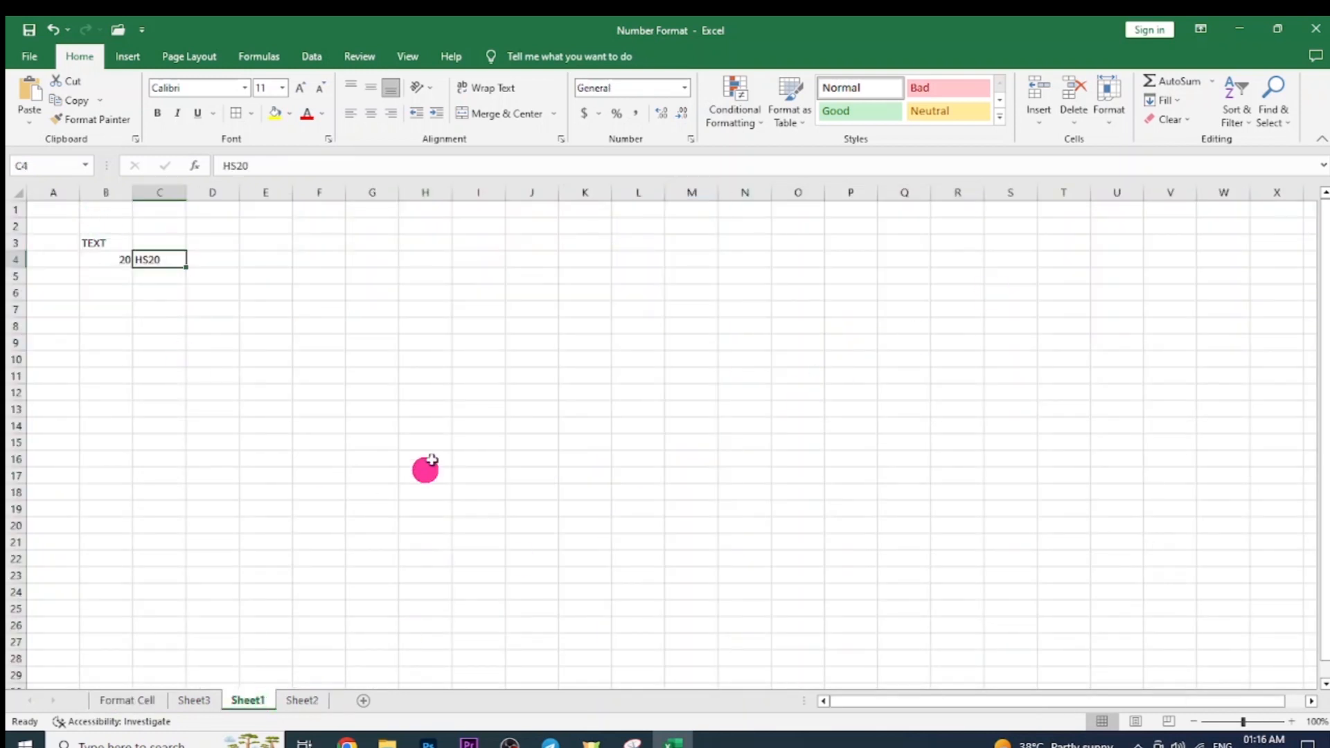
left_click(371, 327)
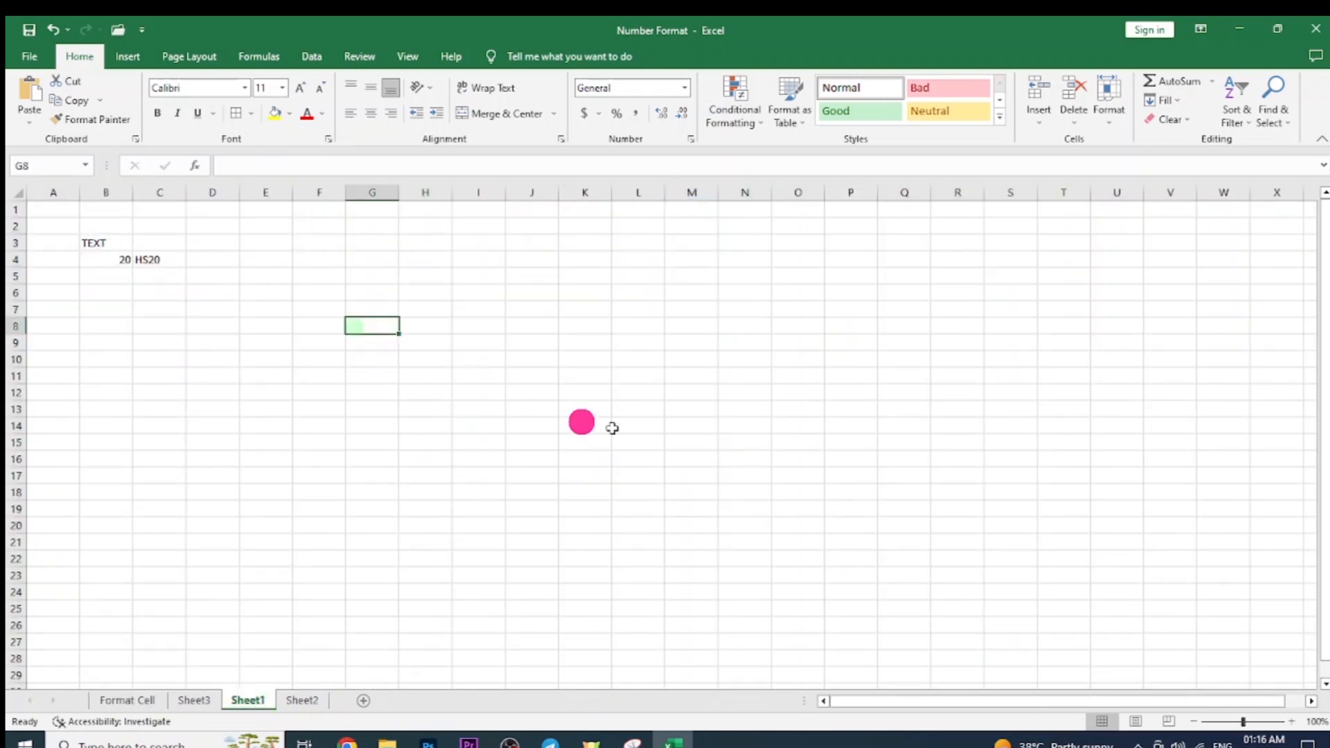
type("23")
key("Return")
type("69")
key("Return")
type("58")
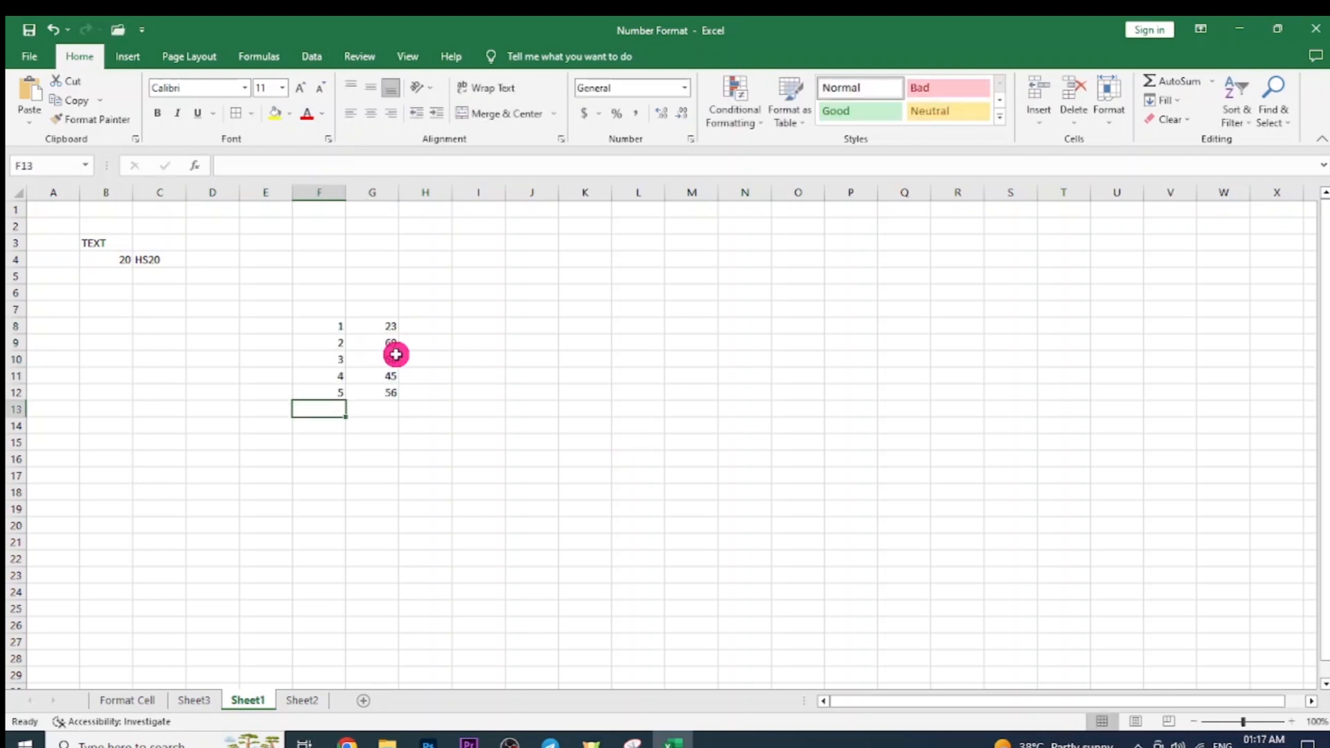
Add the heading 'total' in G7 above the five marks in G8:G12.
left_click_drag(386, 327, 402, 388)
left_click(406, 404)
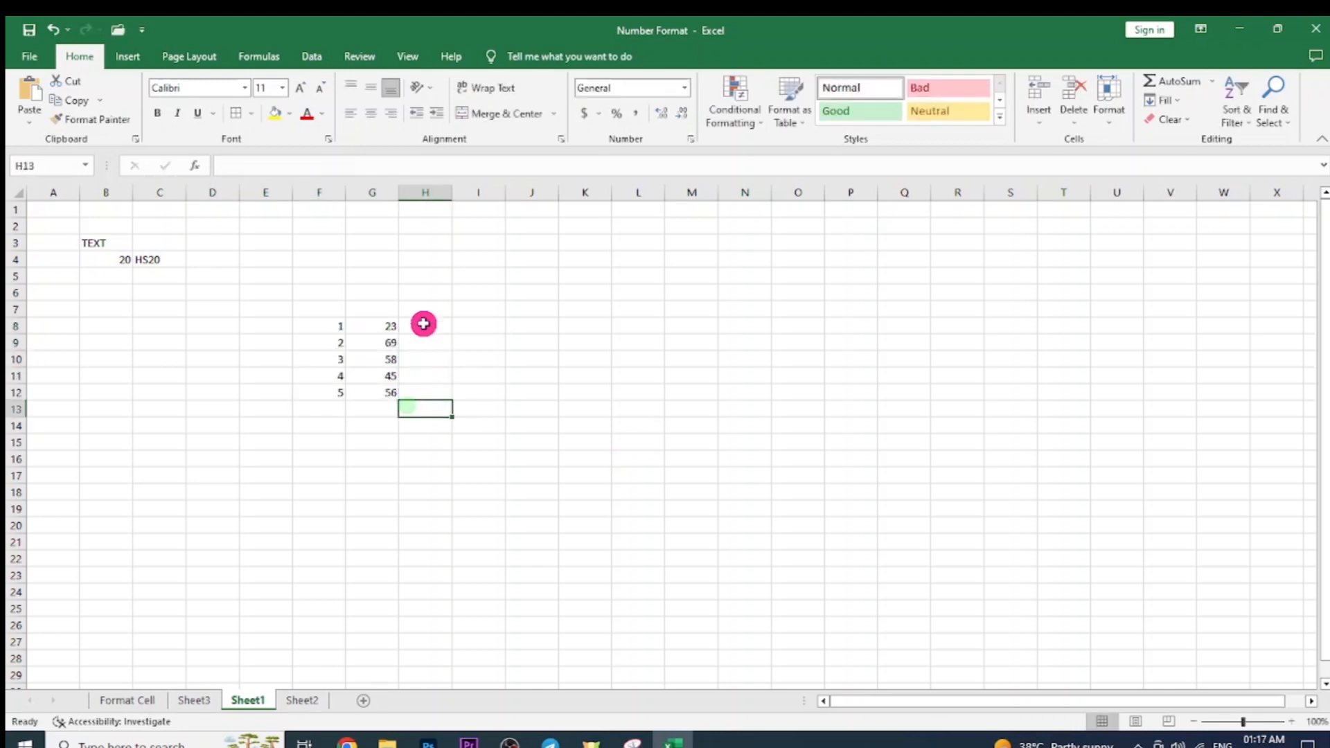
left_click_drag(386, 324, 388, 392)
key("ctrl+c")
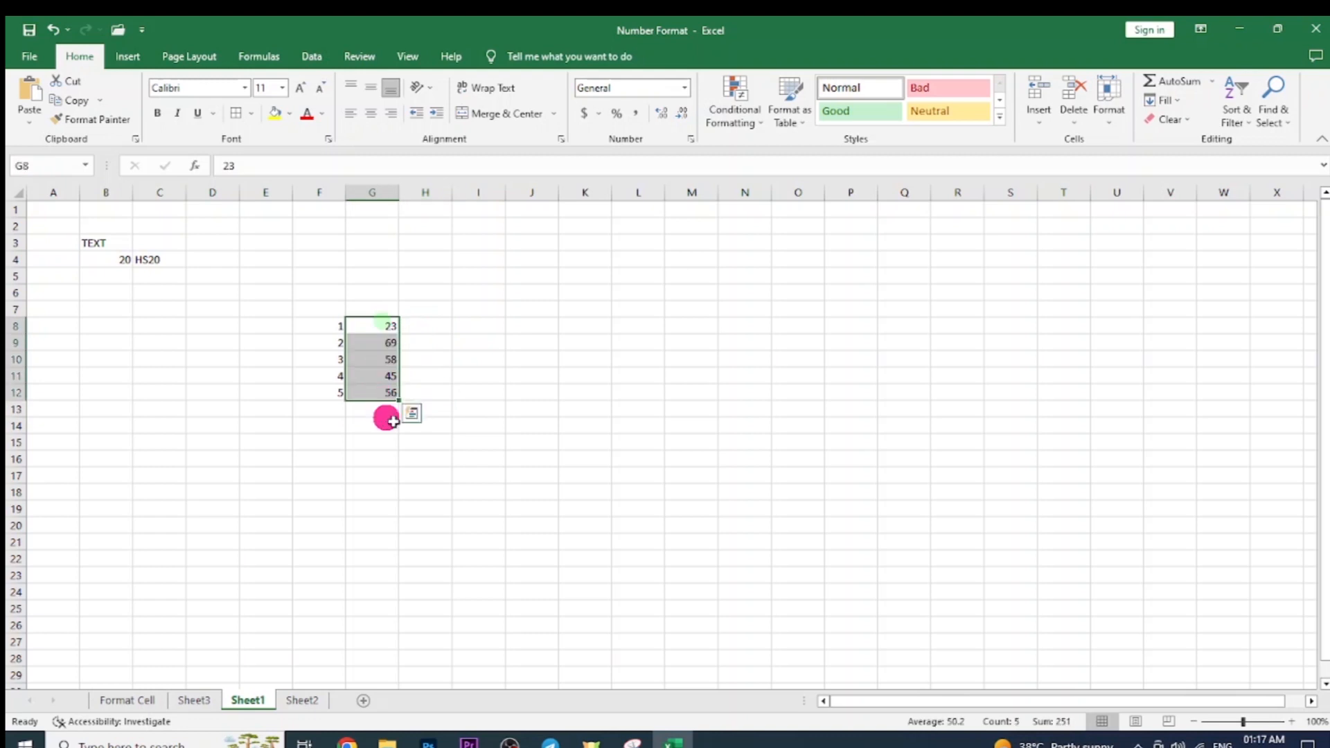
left_click(381, 308)
type("total")
key("Tab")
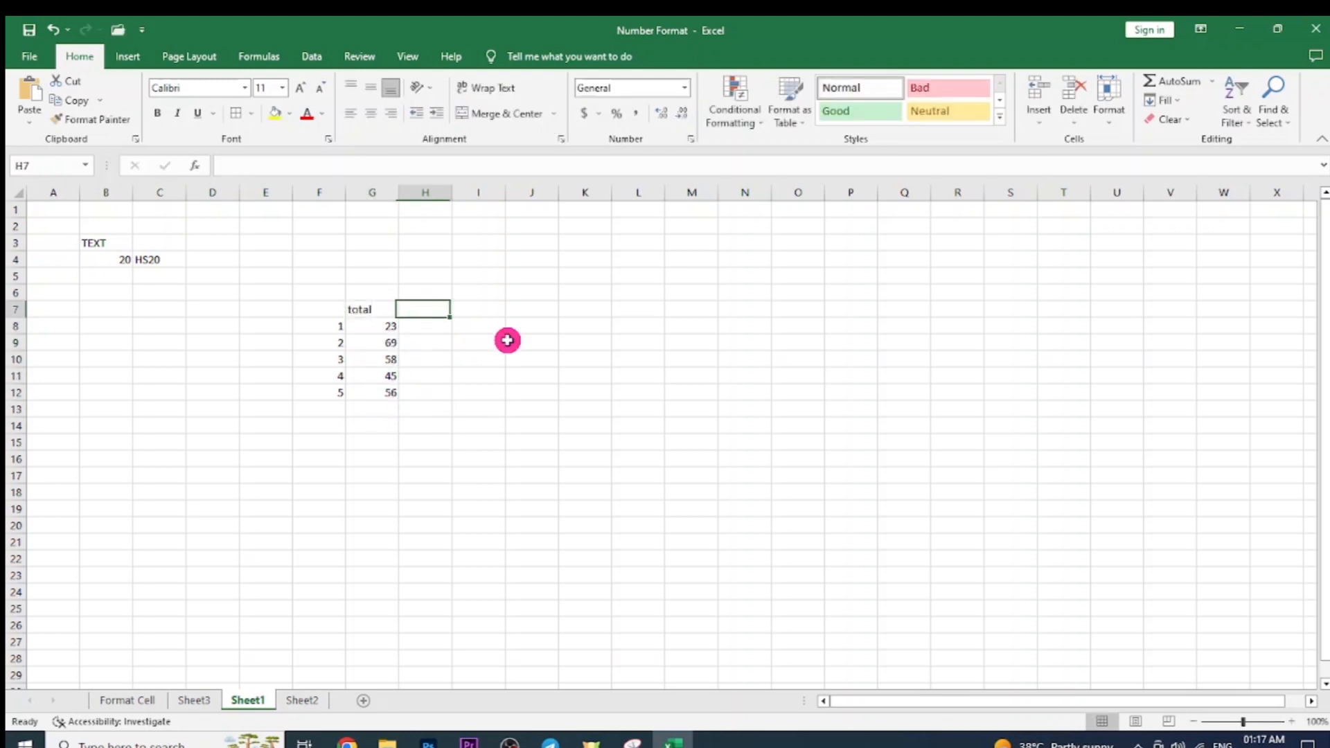
Enter =SUM(G8:G12) in G13 to total the marks to 251.
left_click(383, 410)
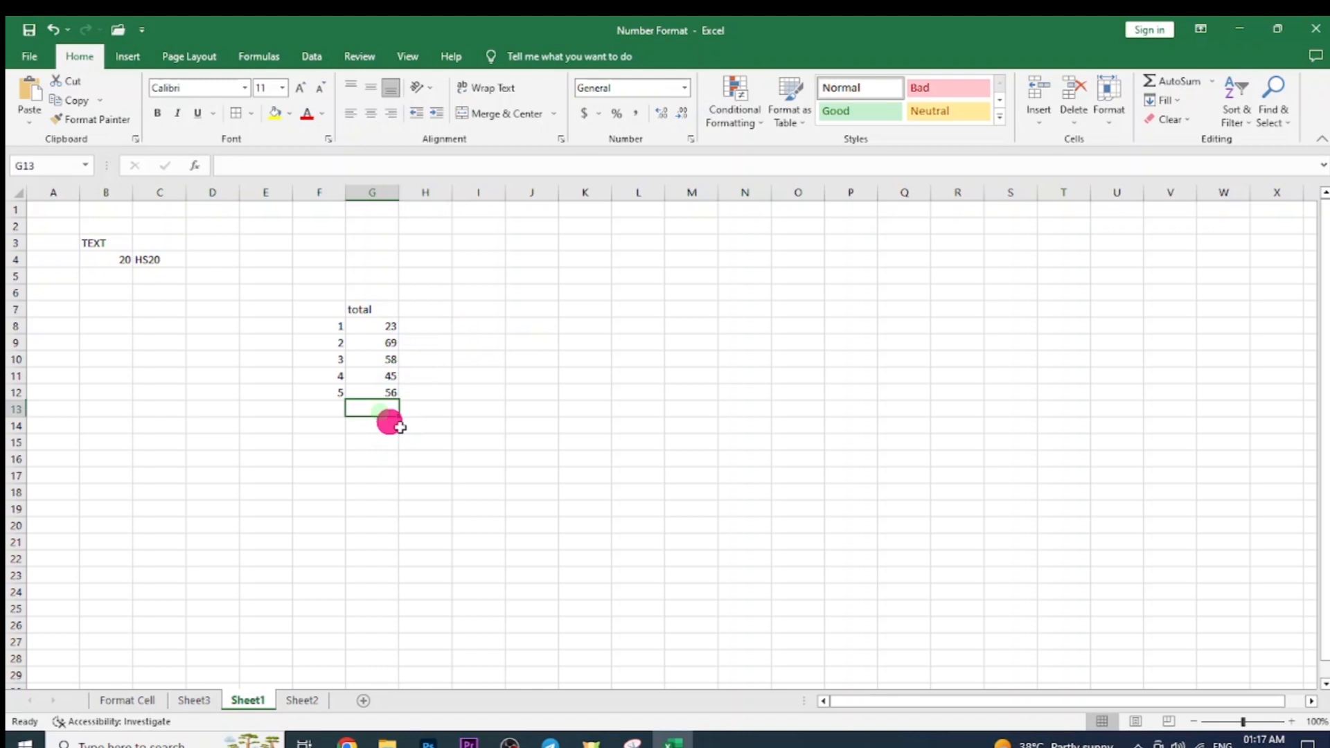
type("=sum")
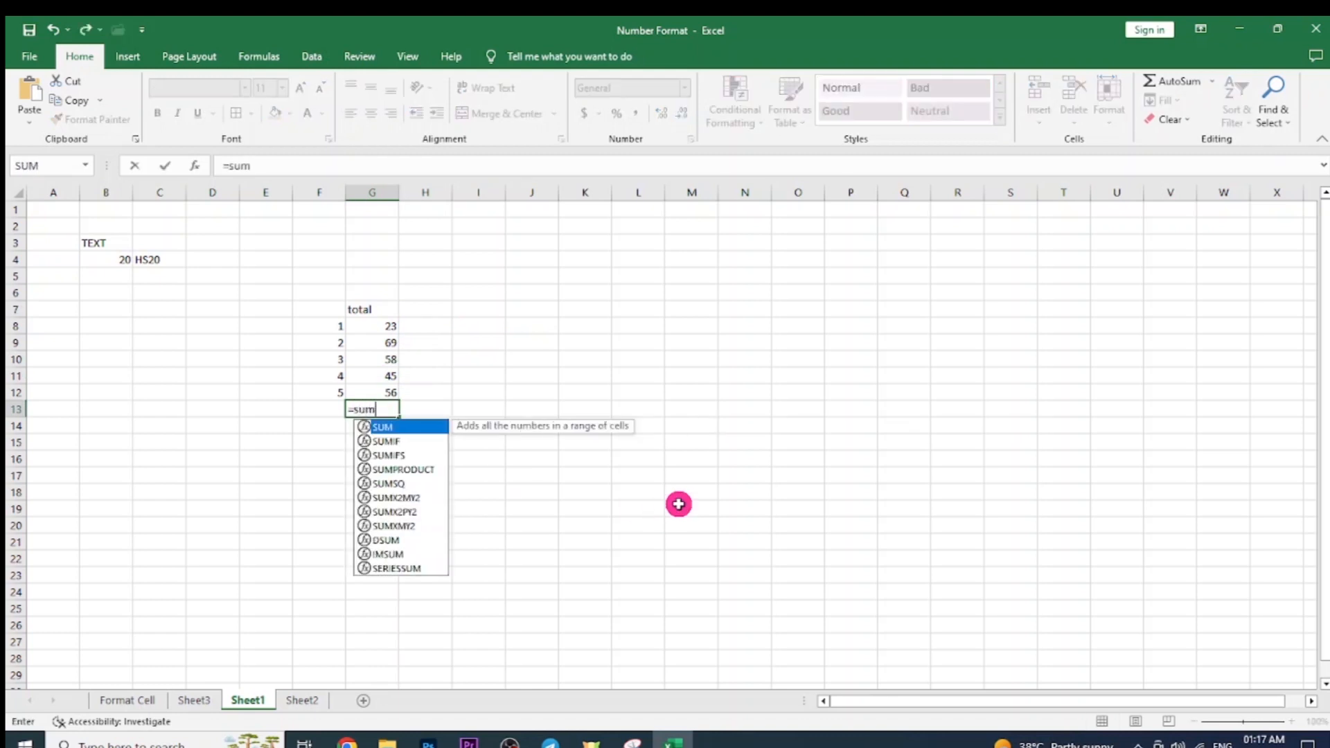
type("*")
key("BackSpace")
type("(")
left_click_drag(374, 324, 376, 392)
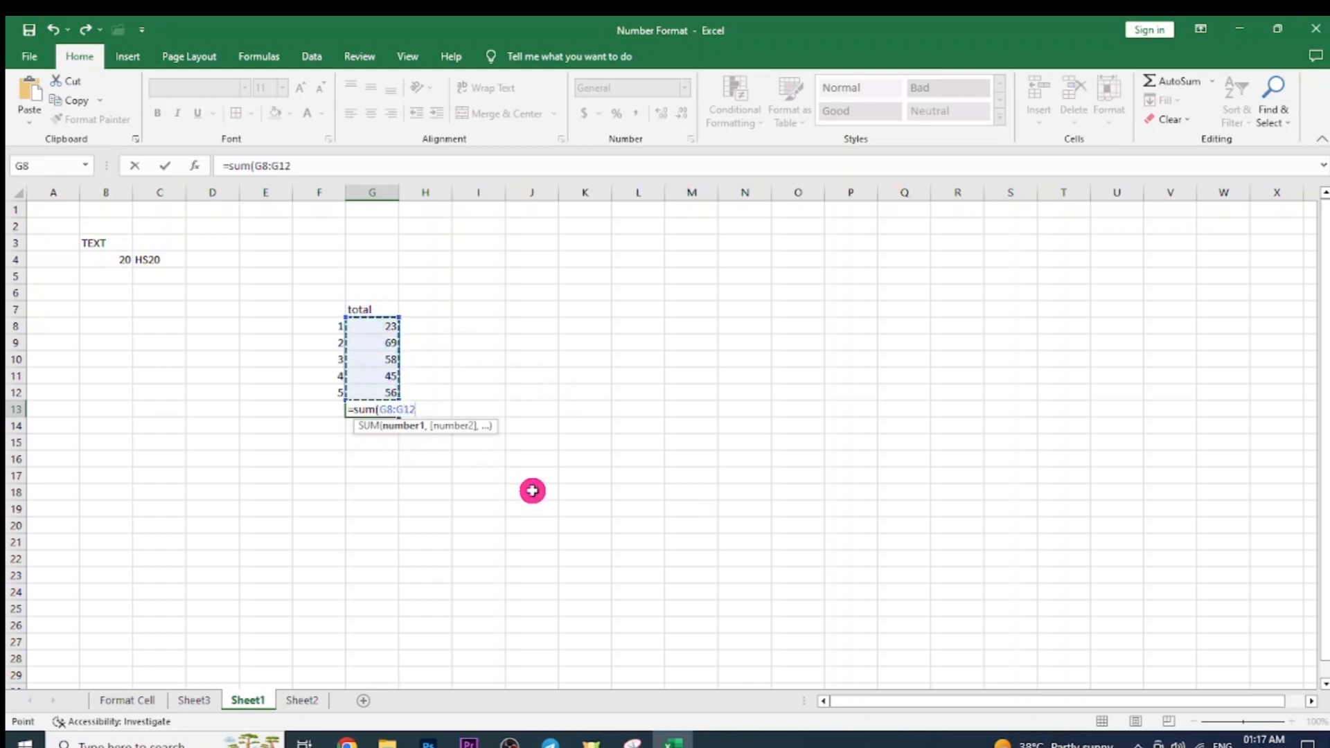
key("Return")
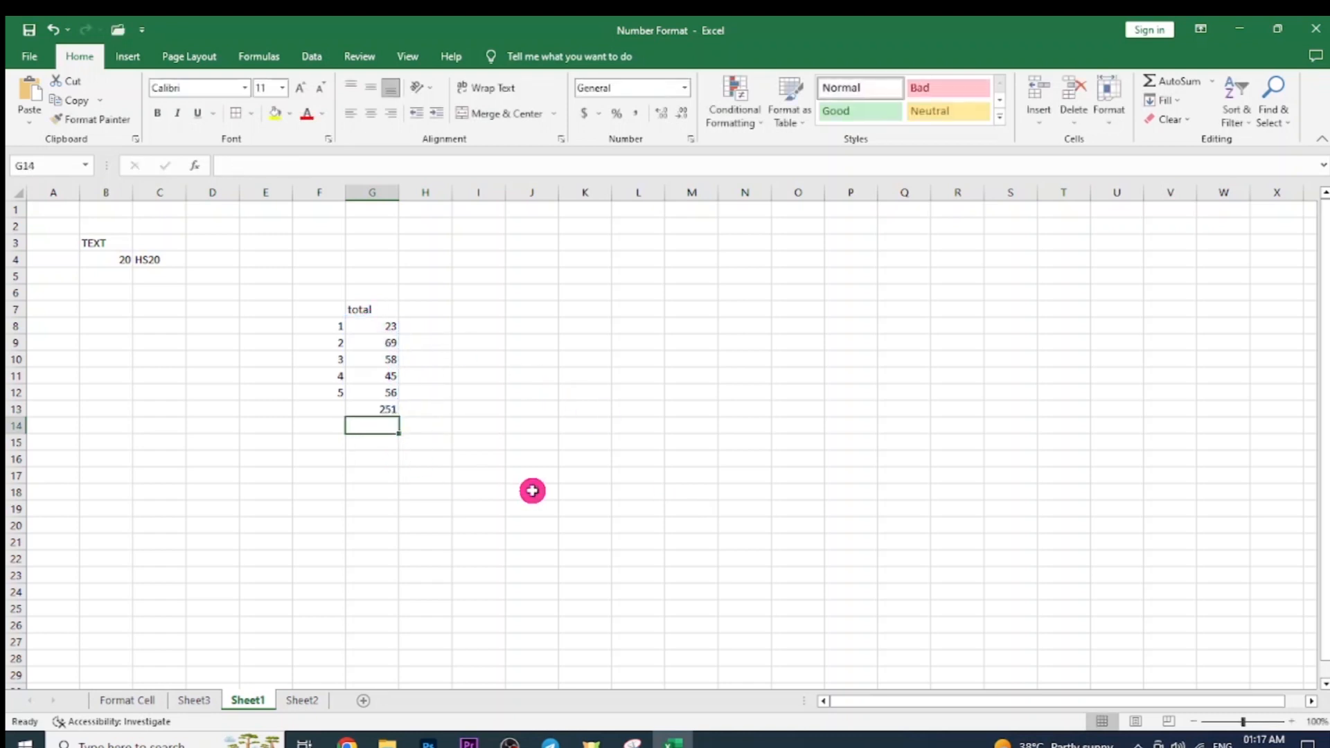
left_click(381, 406)
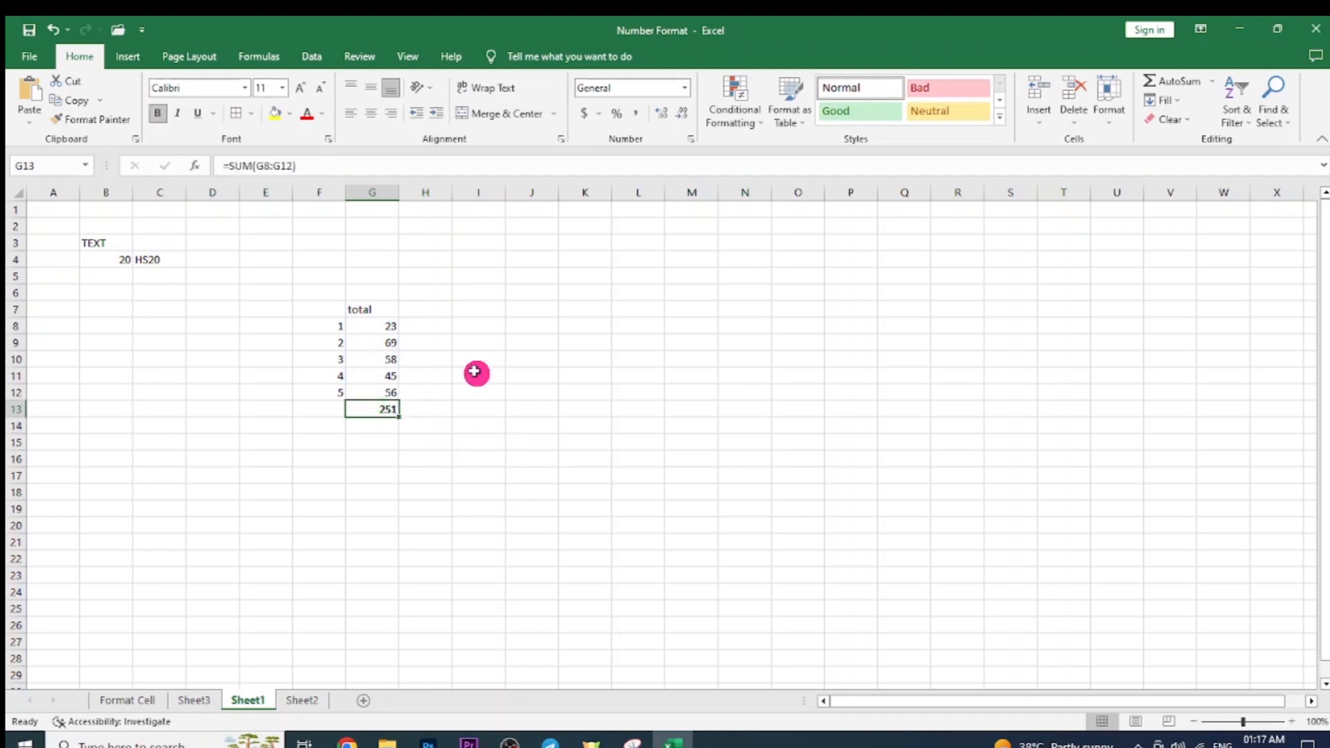
Write the note 'obt marks / total *100' in I8.
left_click(429, 331)
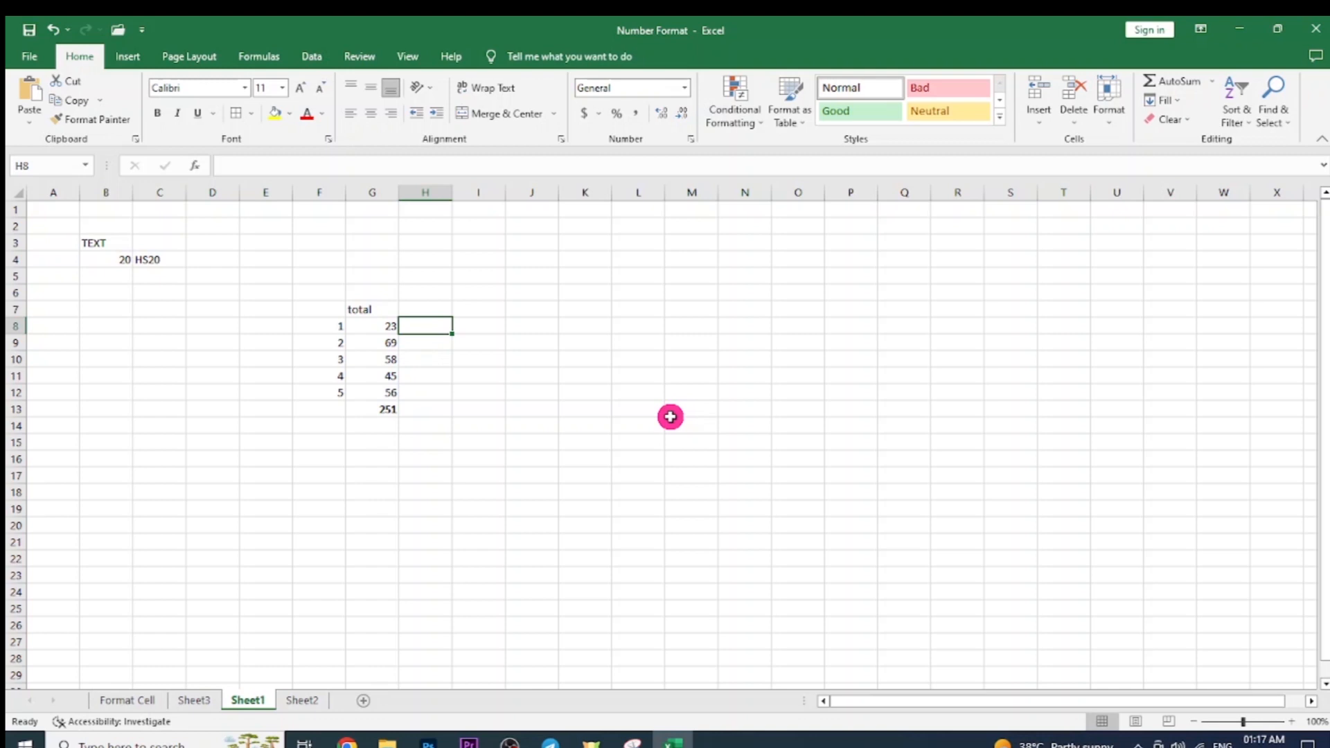
key("Right")
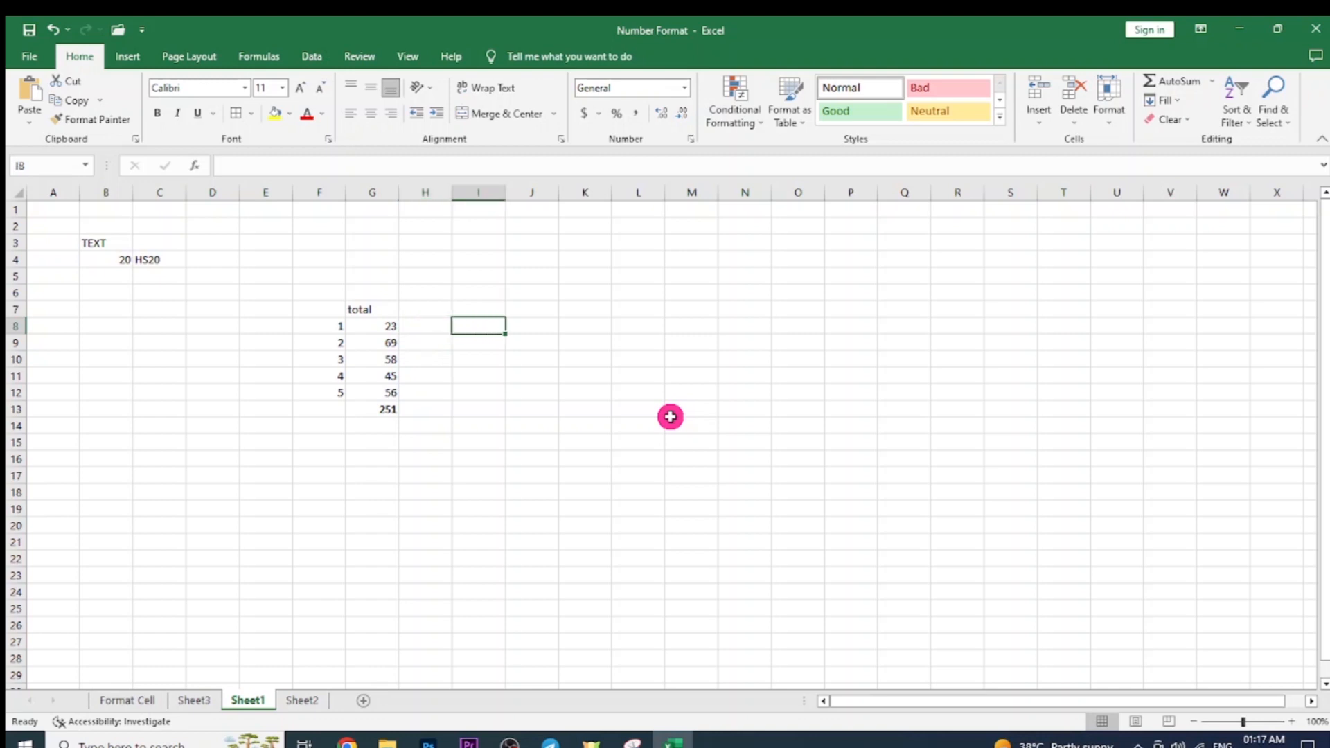
type("obt marks / total *100")
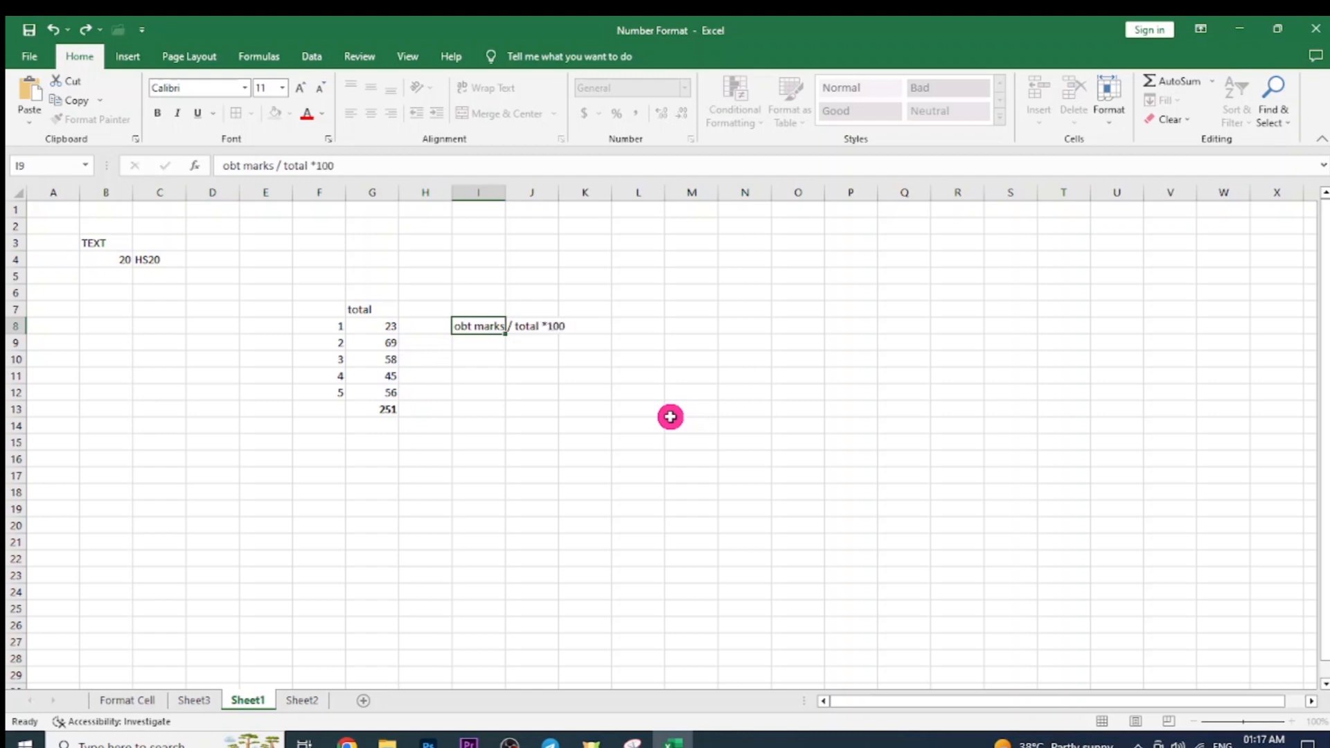
key("Return")
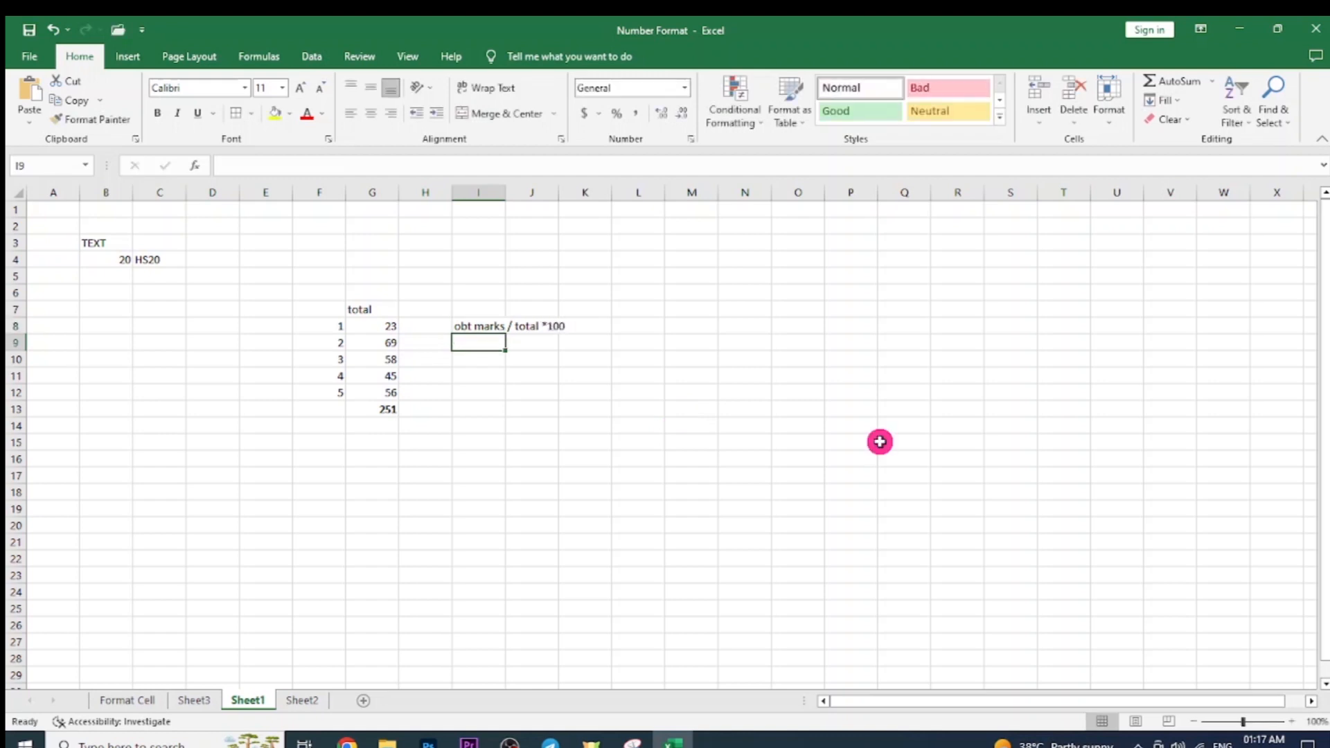
Enter =G13/500*100 in H8 to show the total as 50.2 percent of 500.
left_click(423, 329)
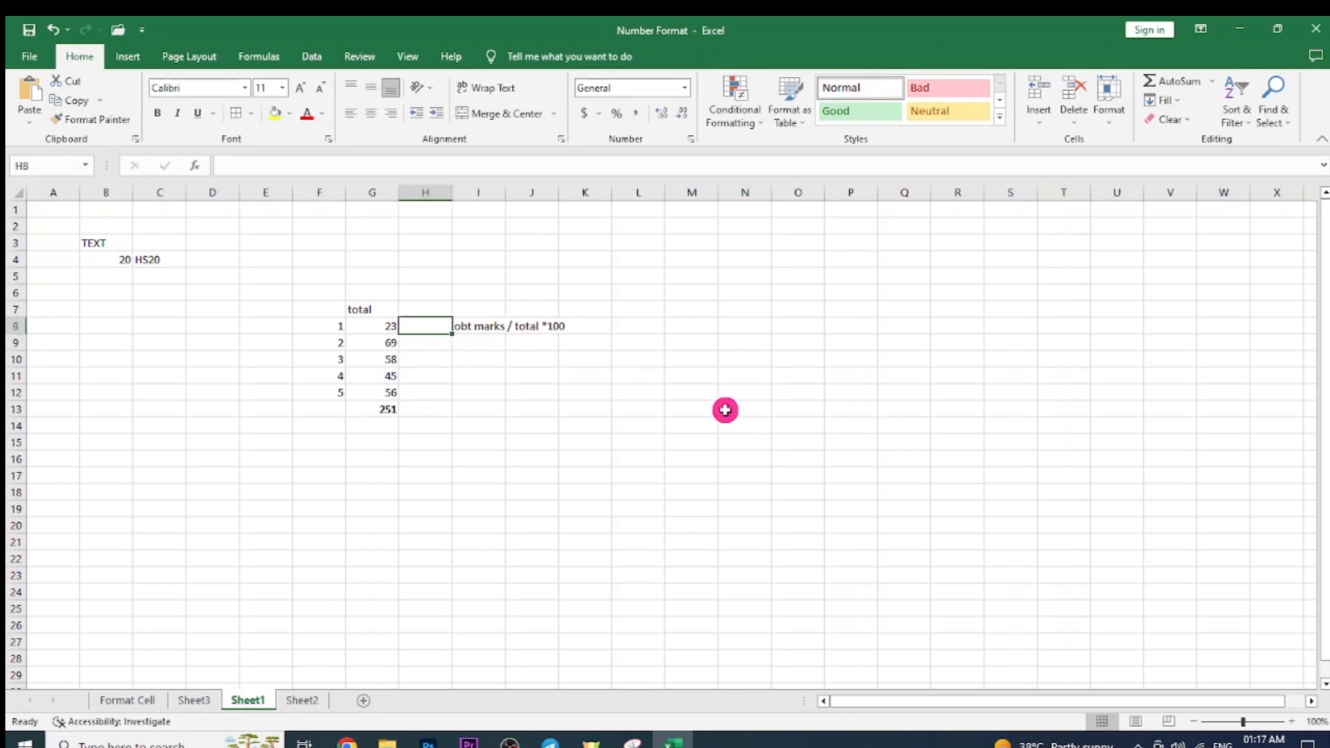
type("=")
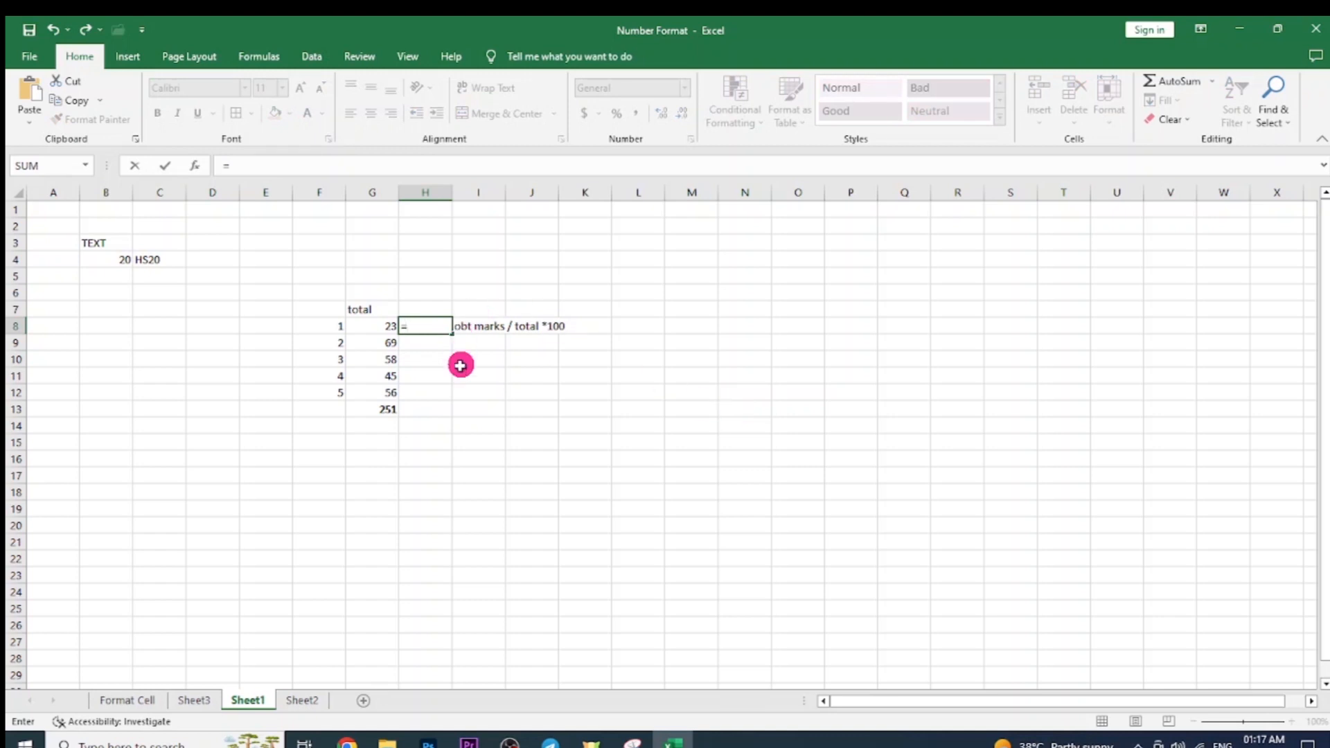
left_click(378, 413)
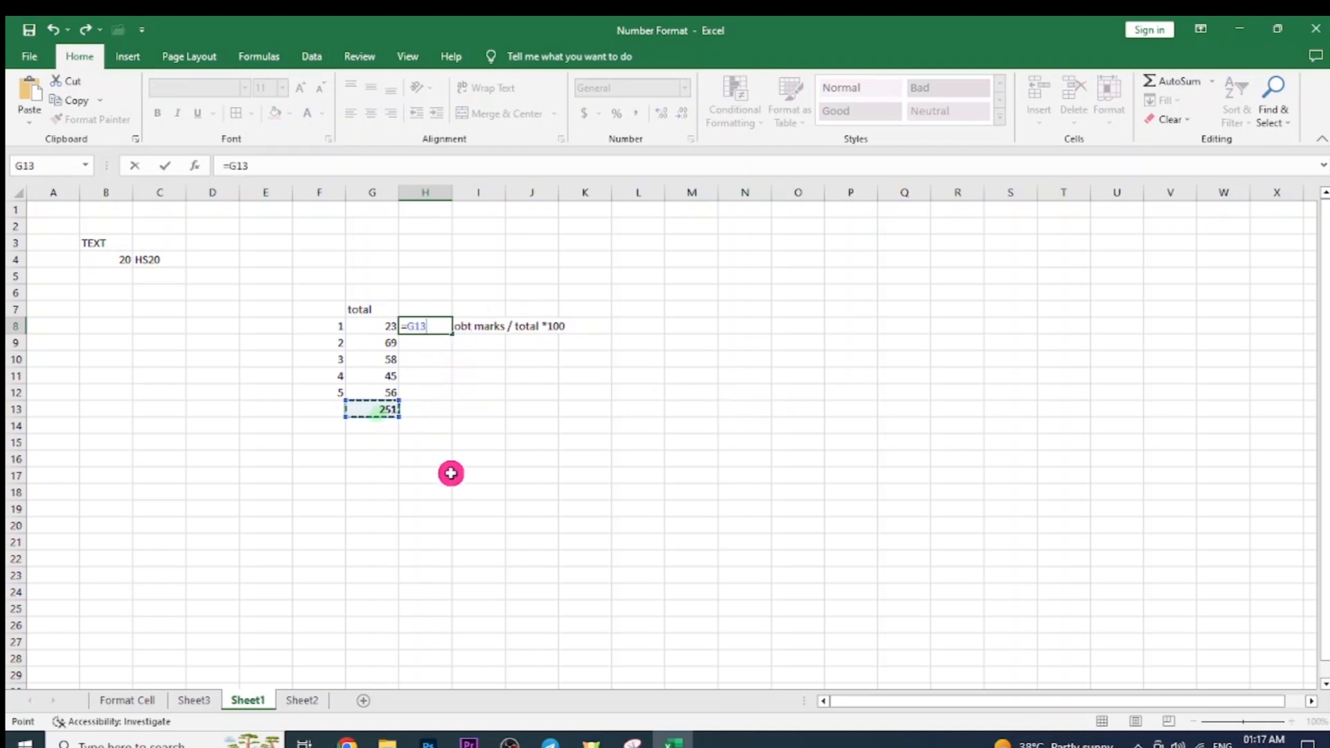
type("/500*1")
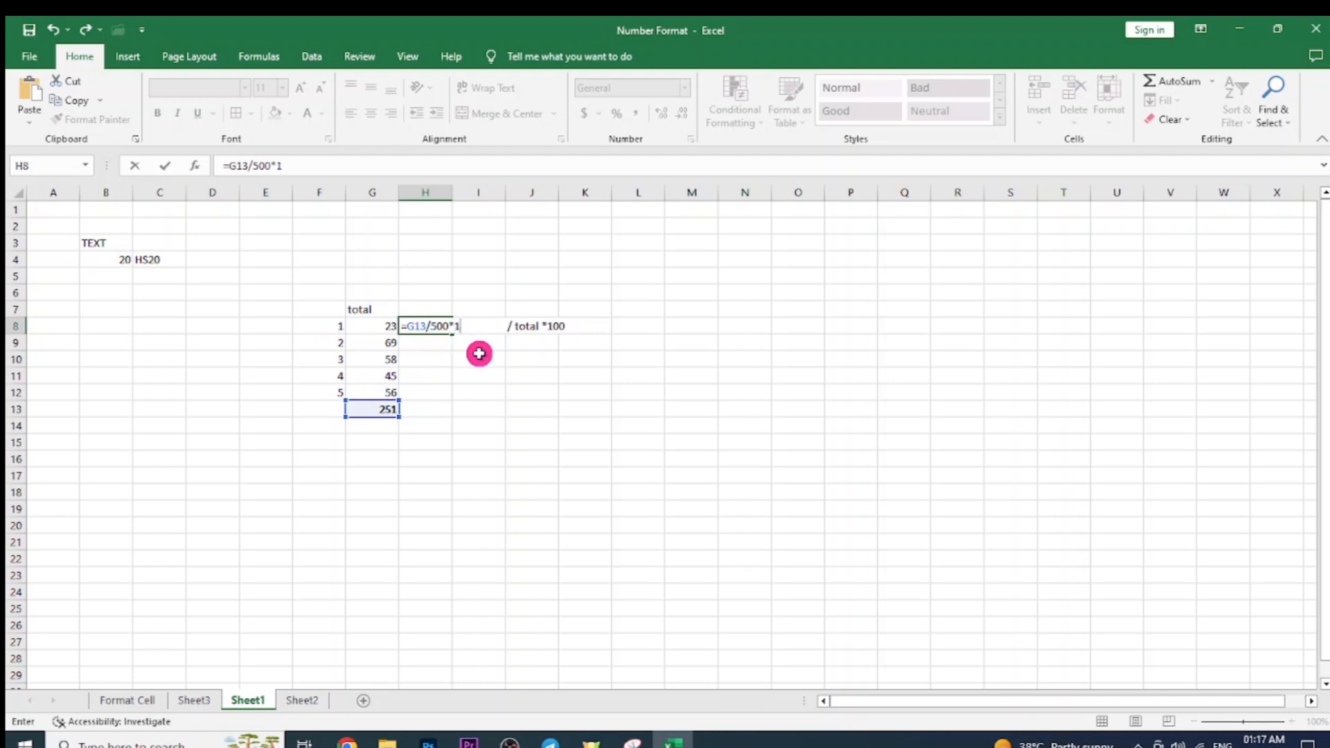
type("00")
key("Return")
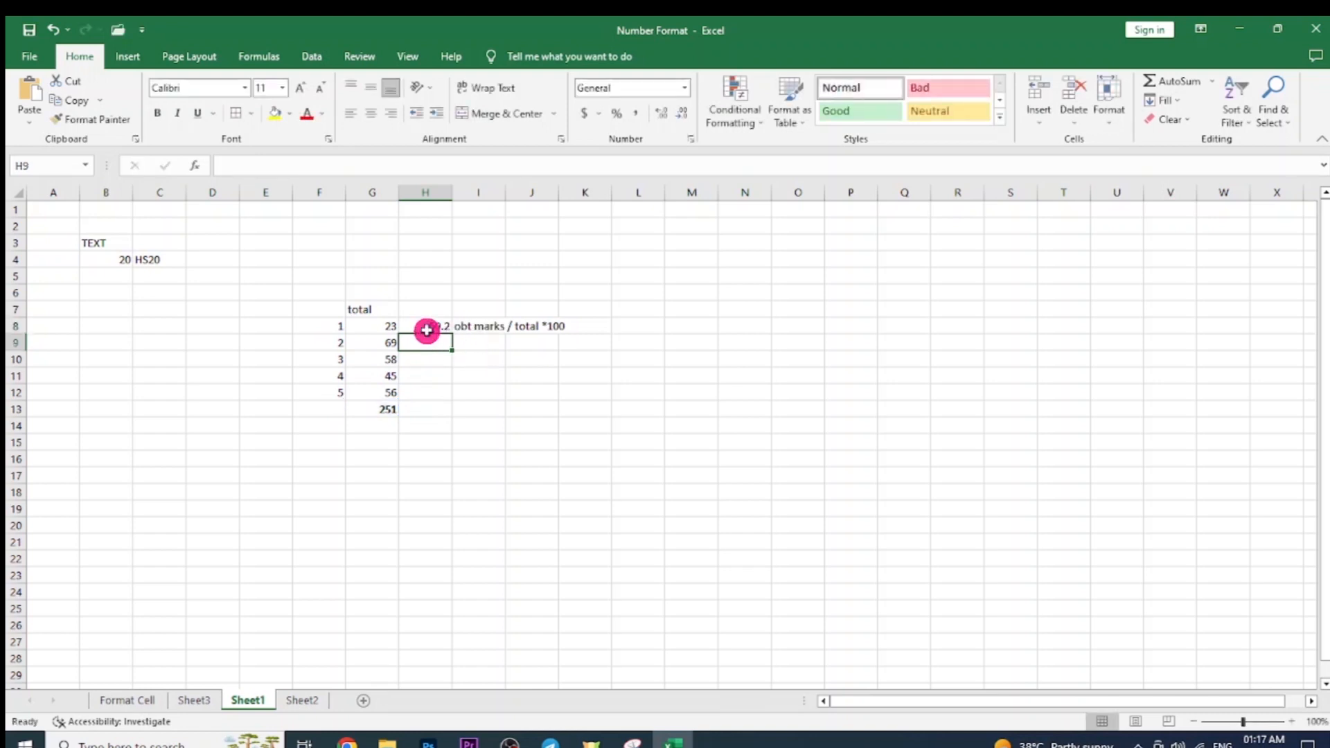
left_click(425, 330)
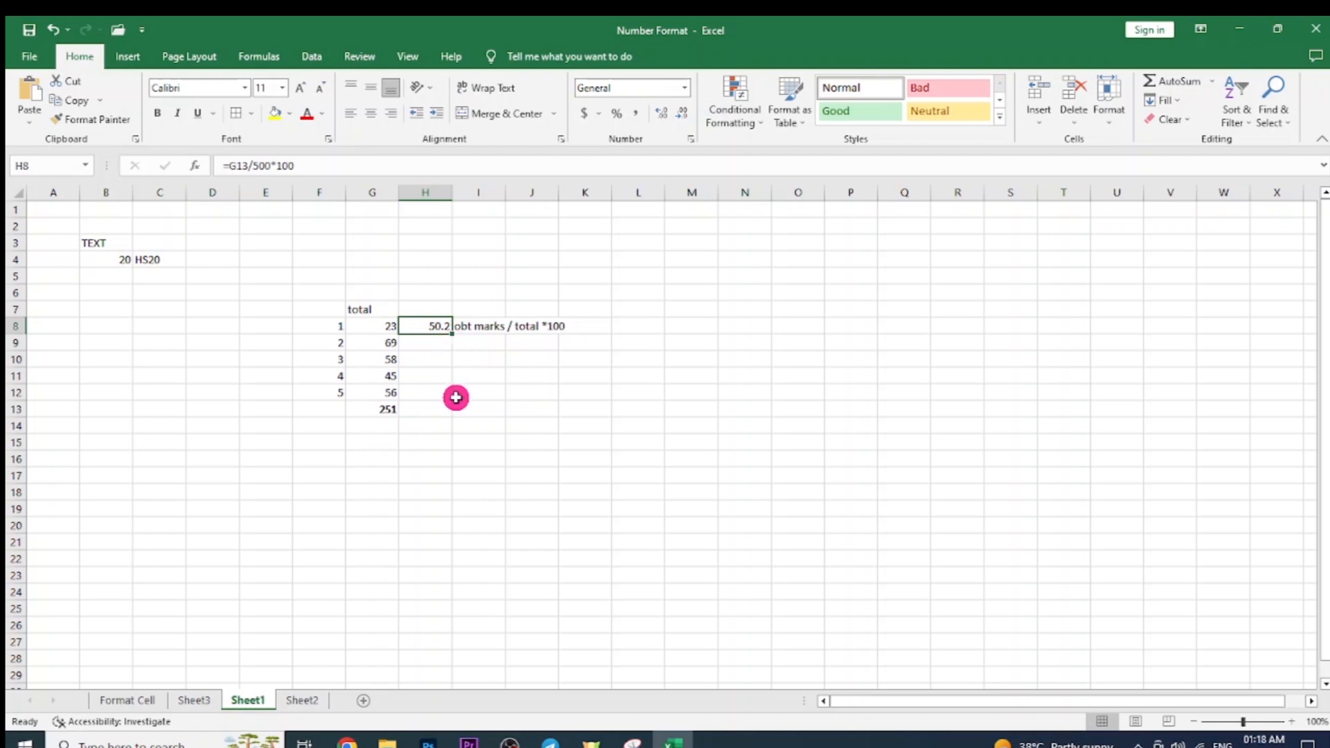
left_click(384, 415)
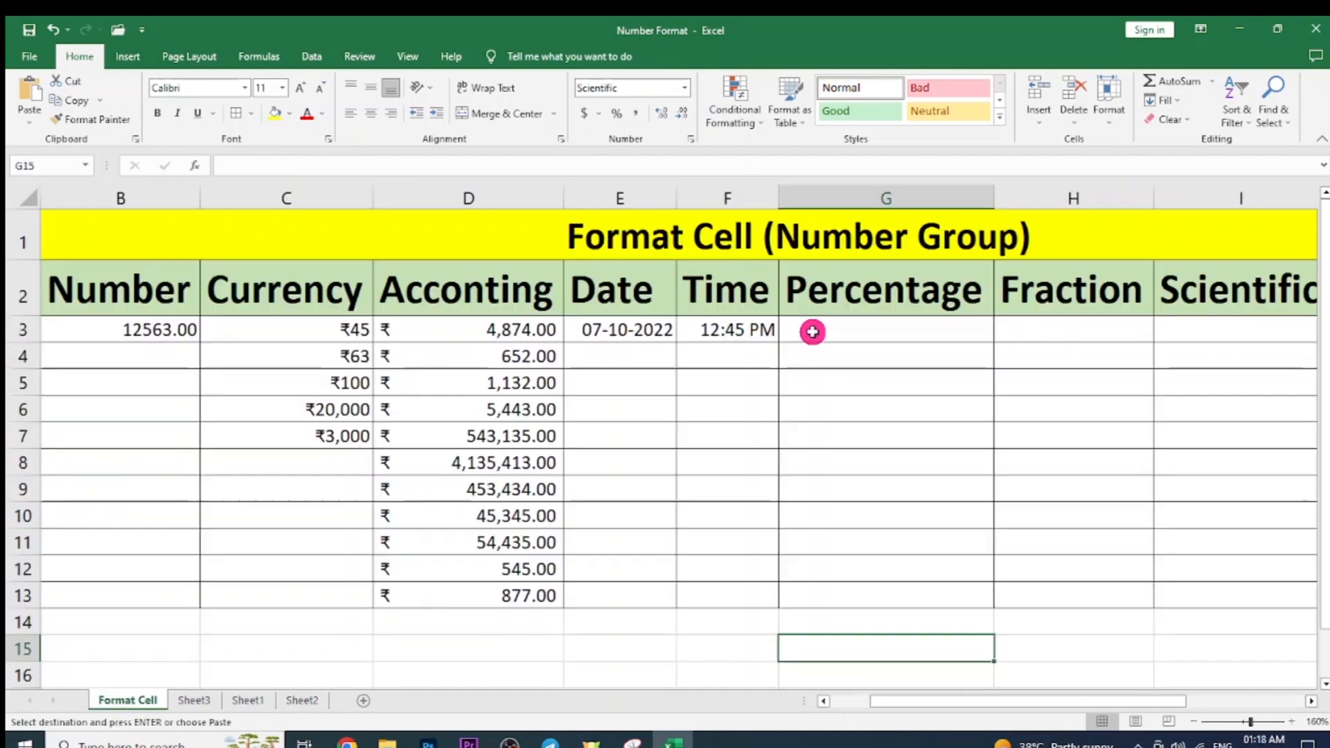
left_click(813, 332)
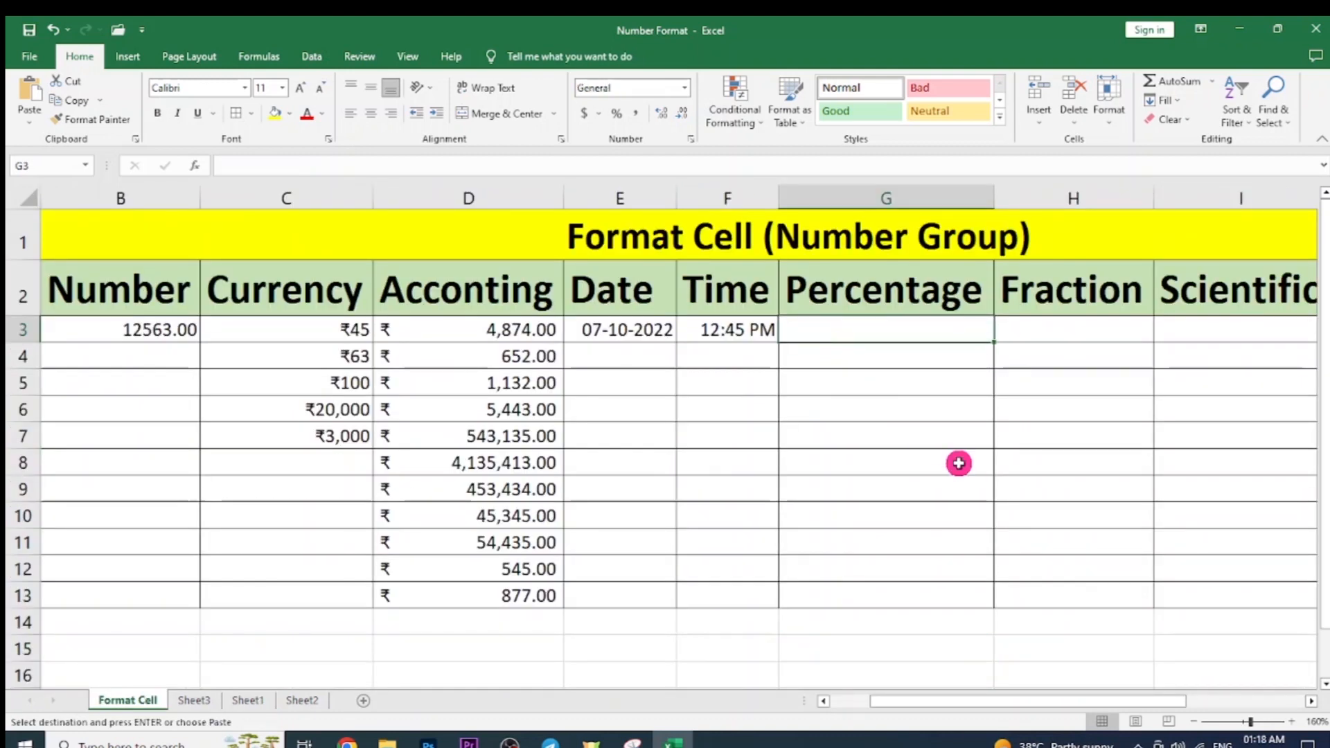
Paste the marks into G3:G7 and AutoSum them to 251 in G8.
key("ctrl+v")
left_click(982, 547)
left_click_drag(935, 329, 944, 430)
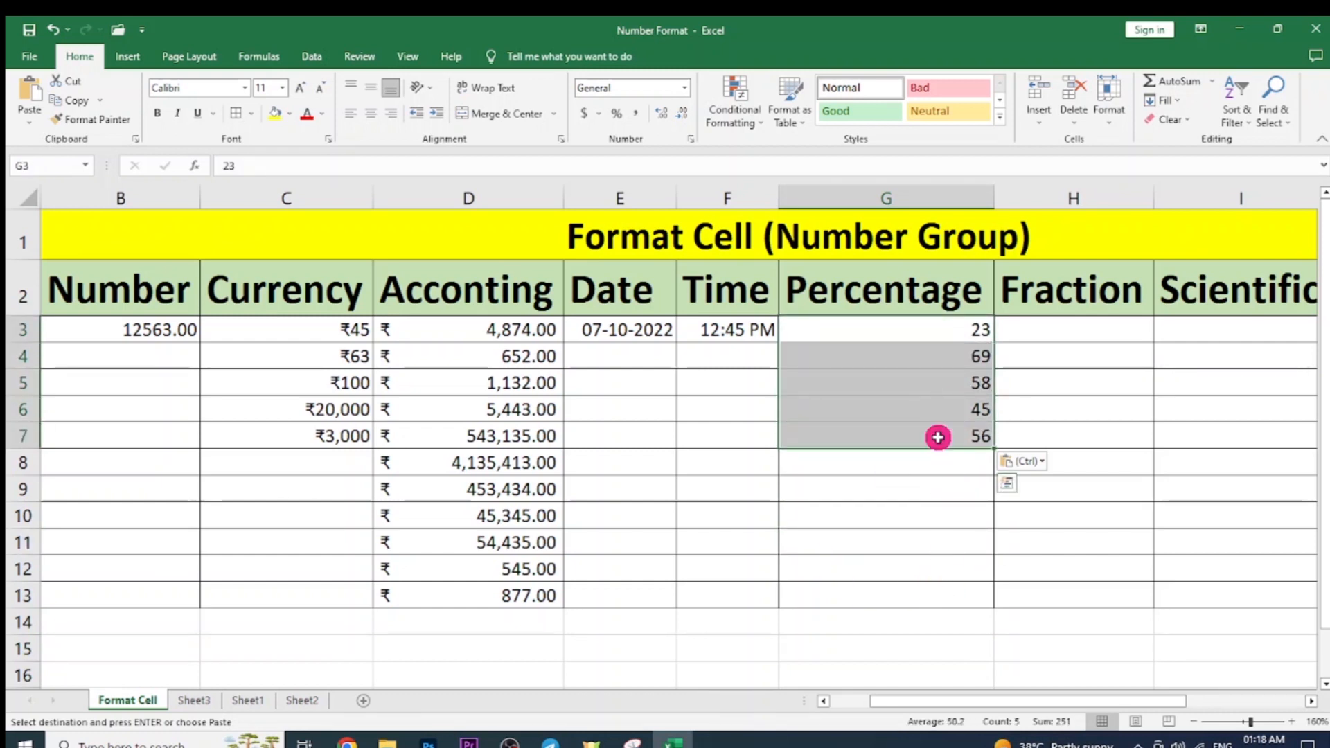
left_click(932, 454)
left_click(922, 475)
left_click(922, 471)
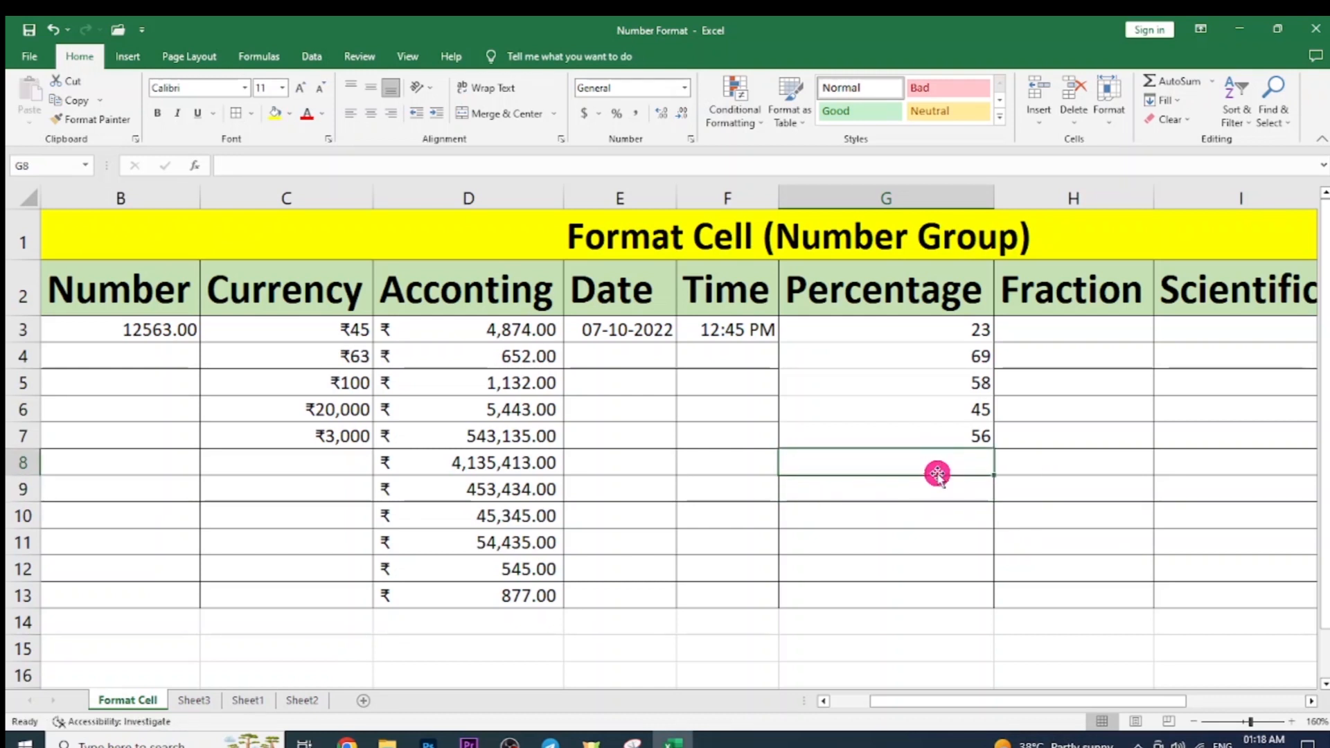
left_click_drag(968, 325, 969, 439)
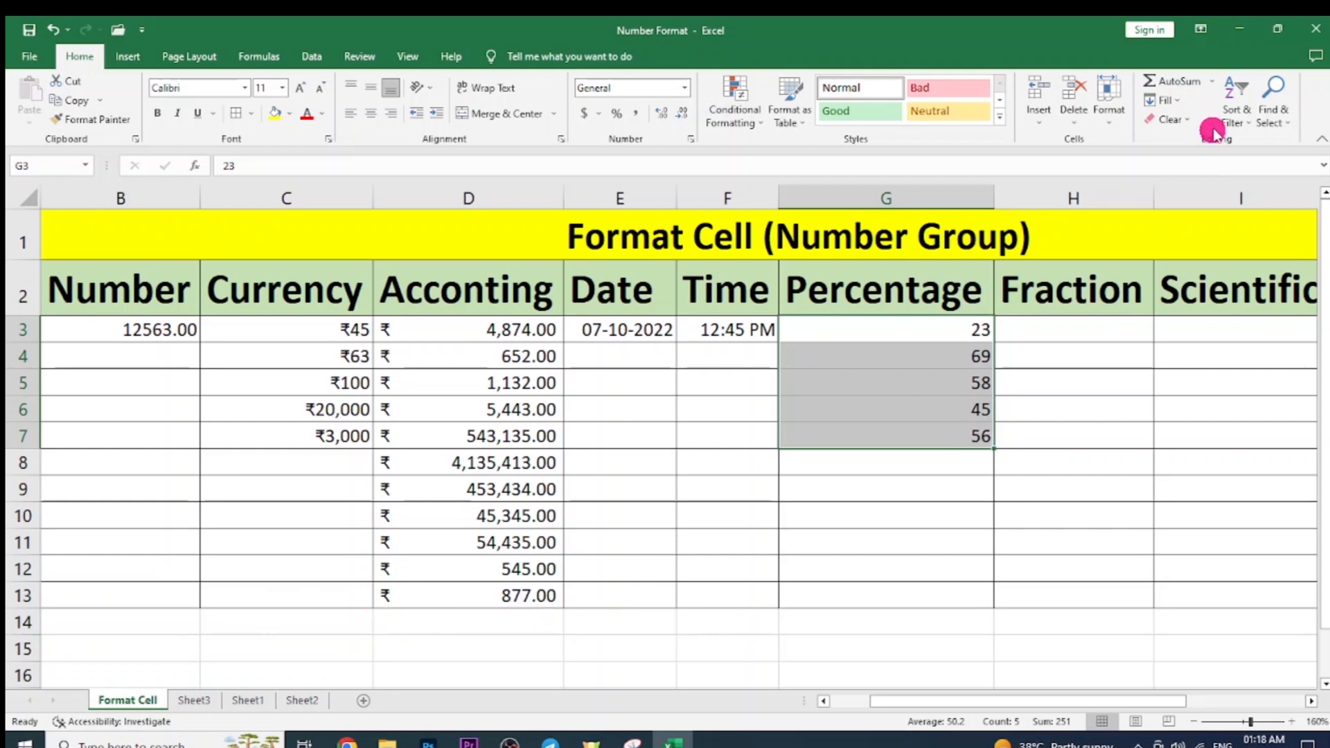
left_click(1177, 82)
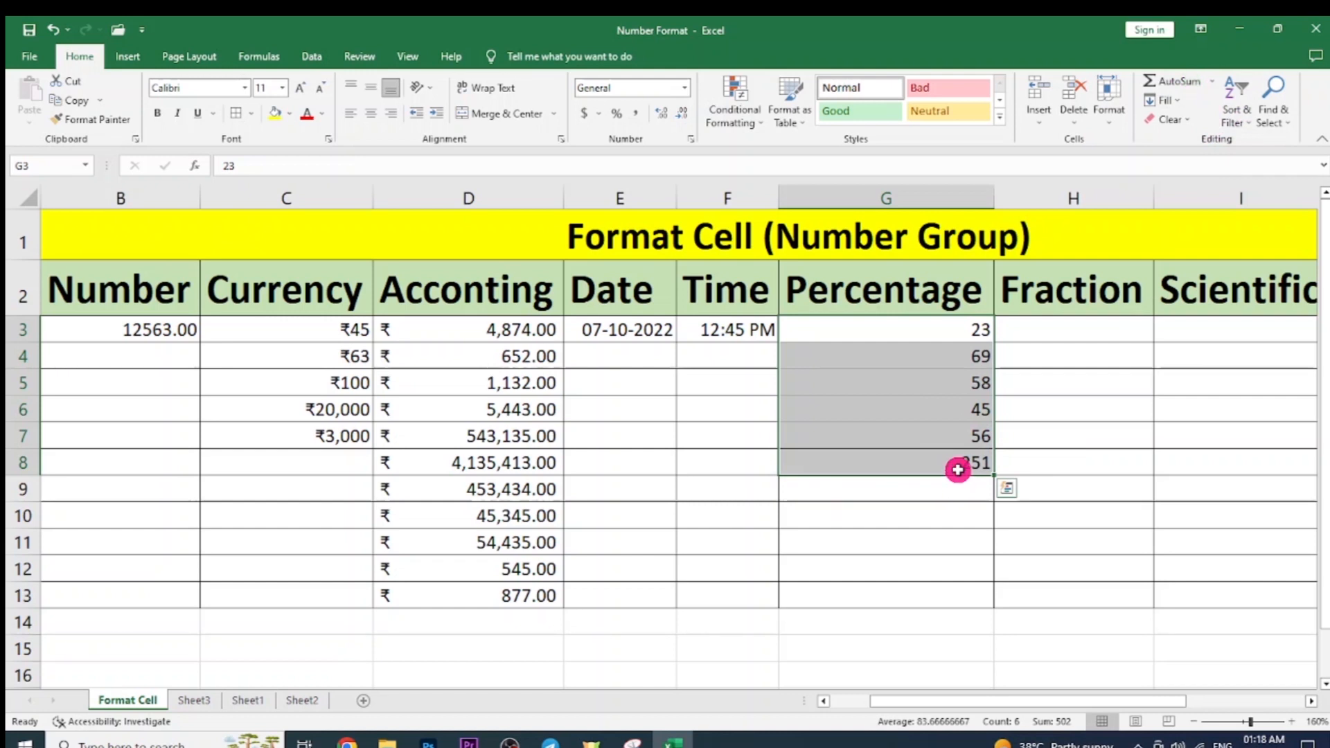
left_click(973, 468)
Begin a formula in G9 dividing the G8 total by 500.
left_click(923, 488)
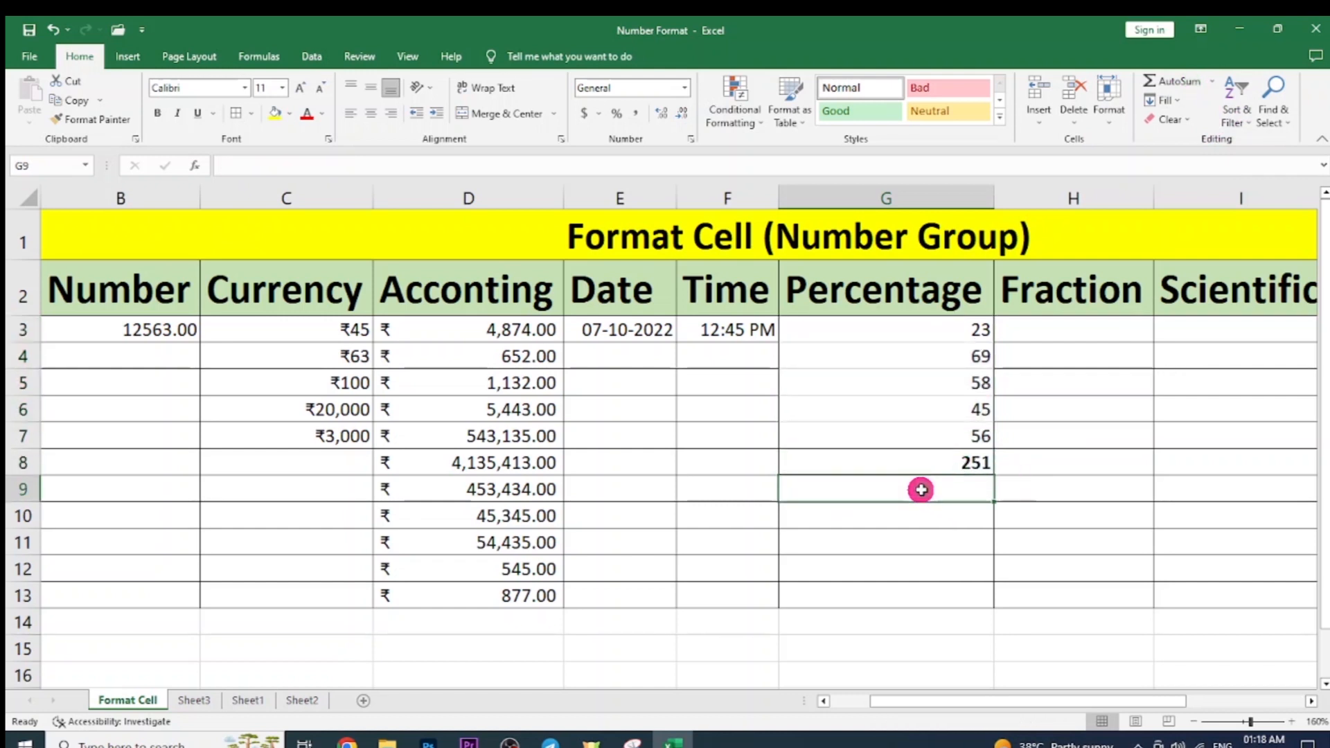
type("=")
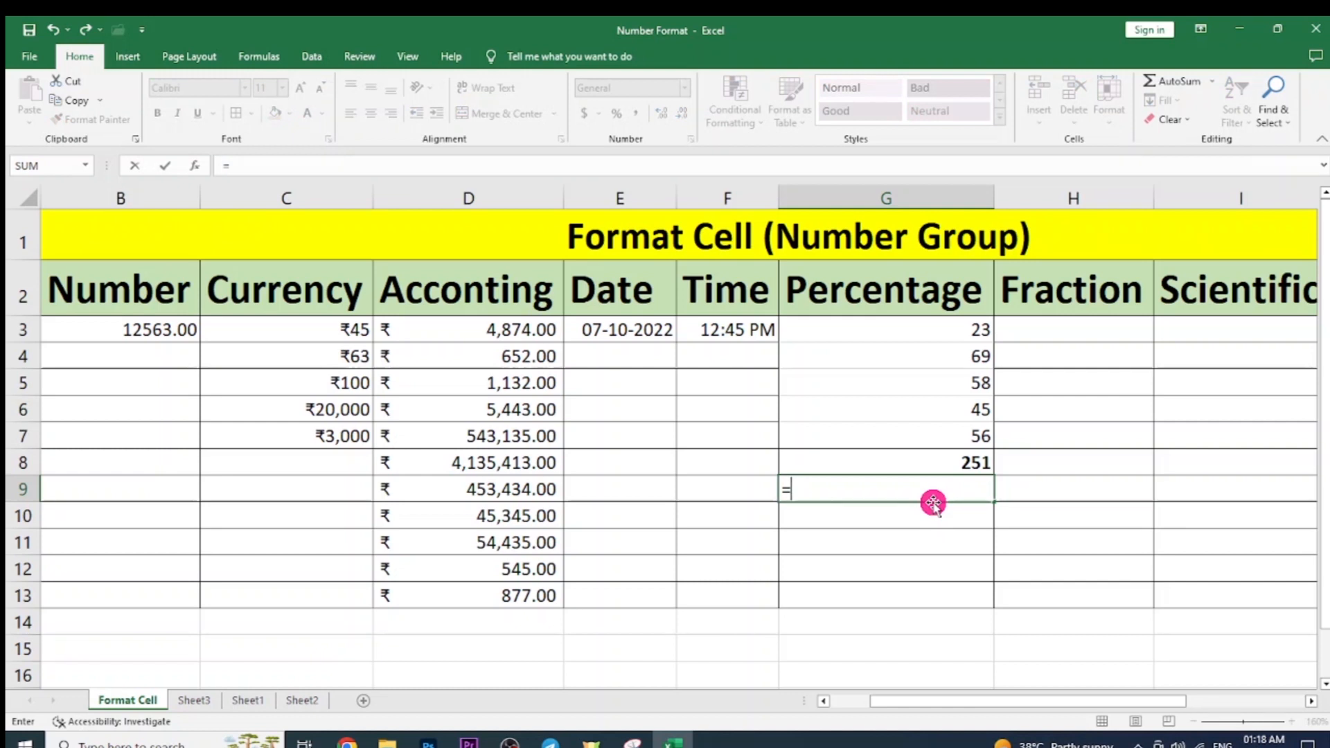
left_click(942, 466)
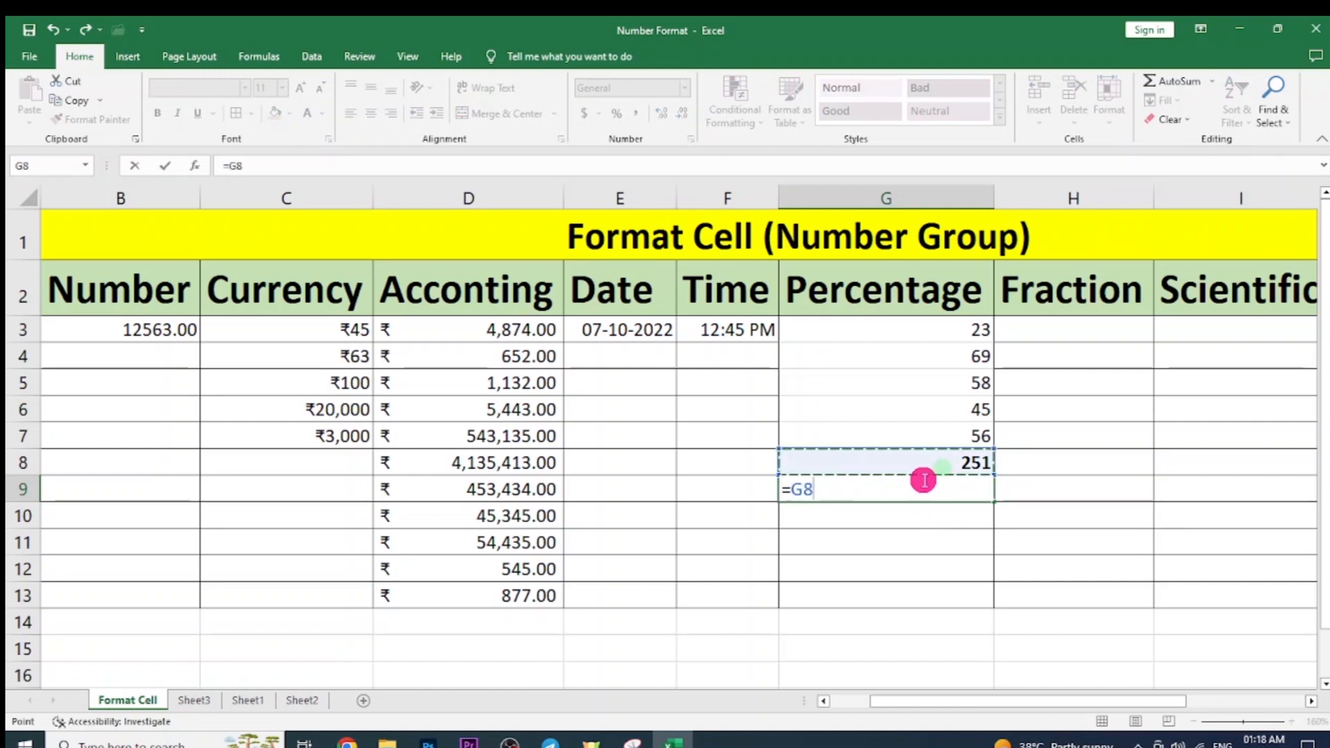
type("/")
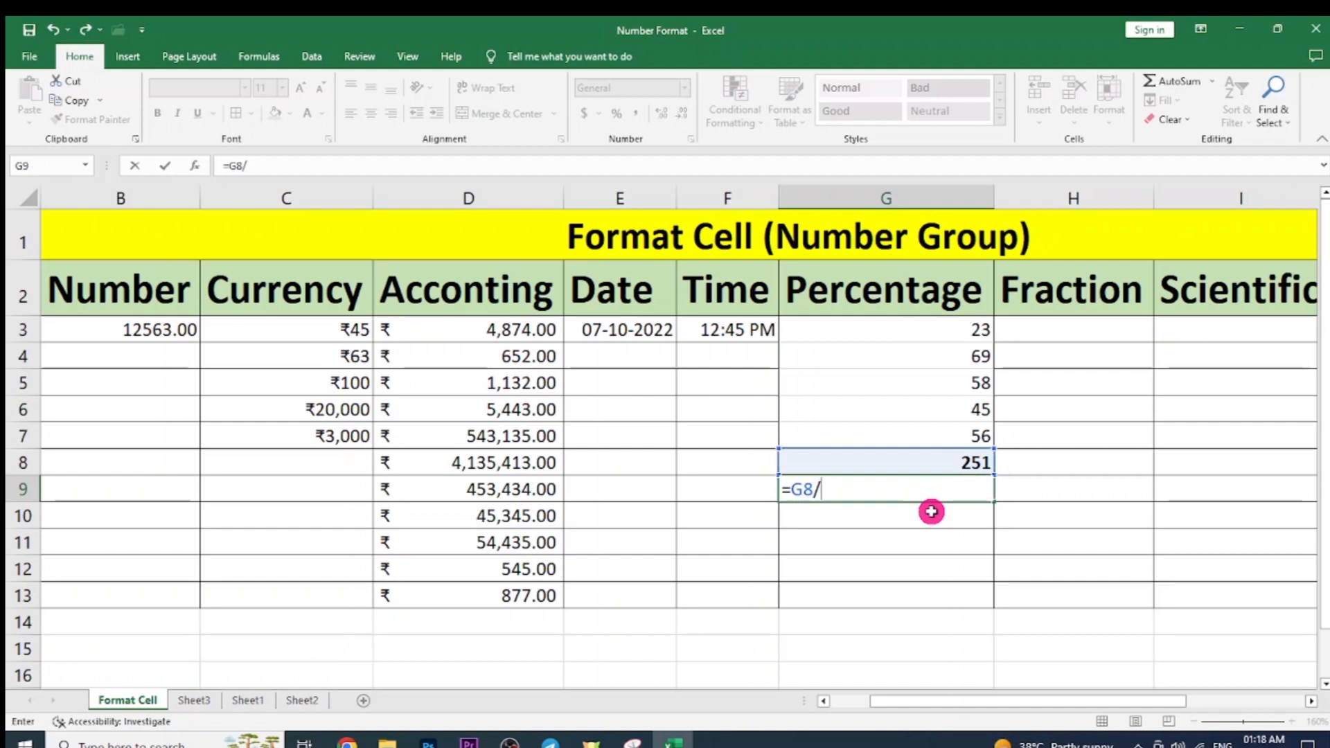
type("500")
Confirm =G8/500 in G9 and apply the Percentage format so it shows 50.20%.
key("Return")
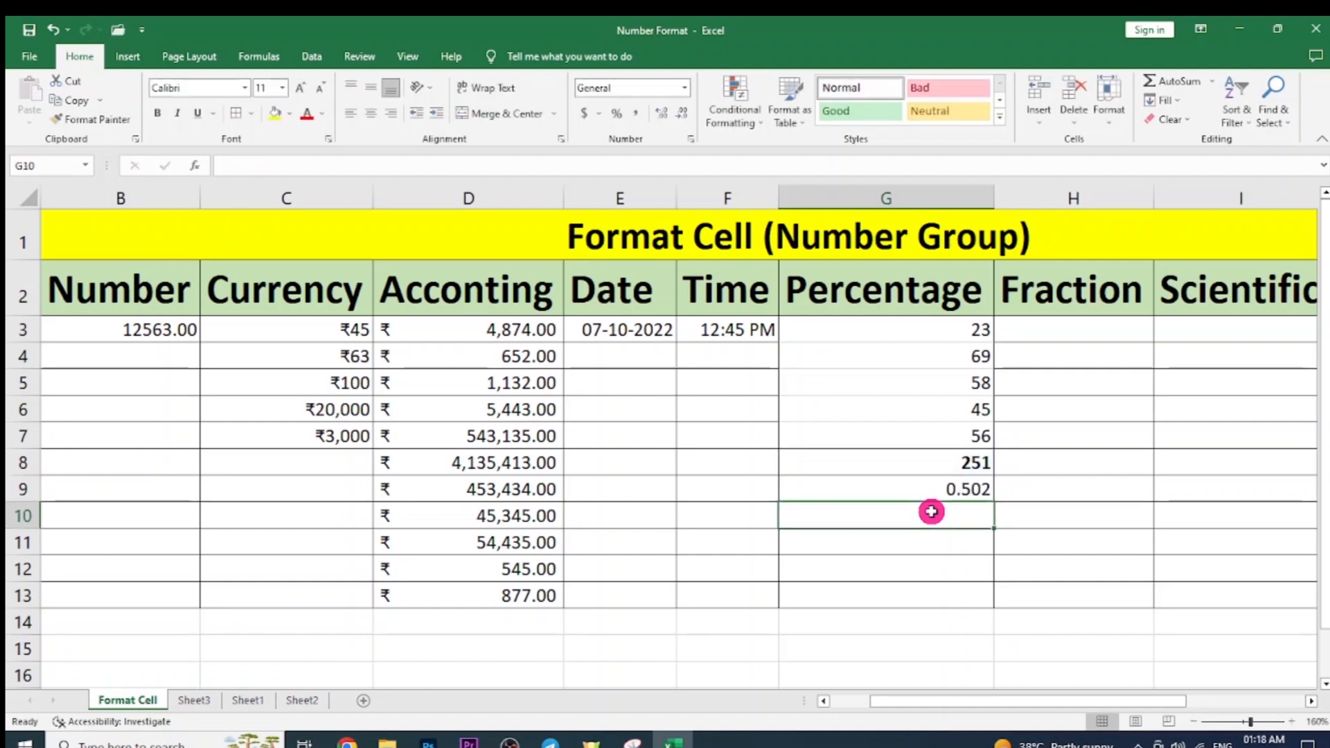
left_click(912, 490)
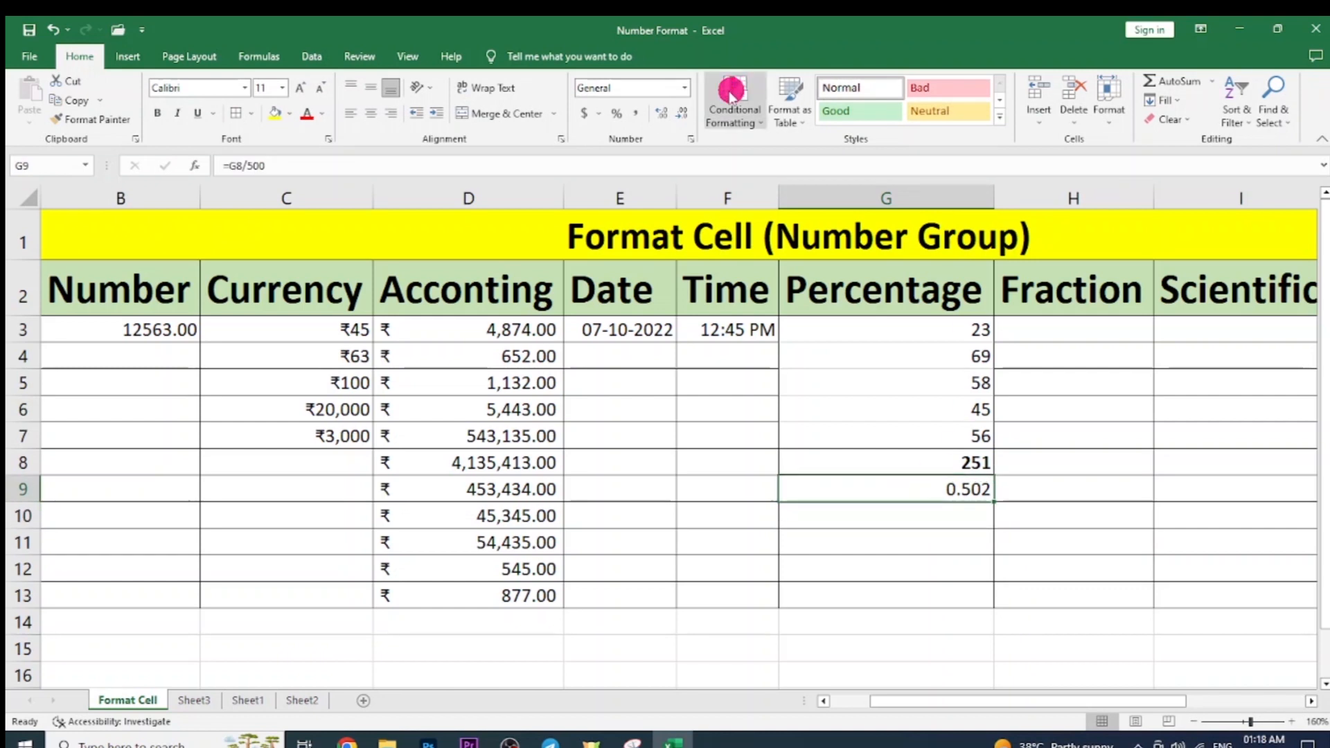
left_click(687, 89)
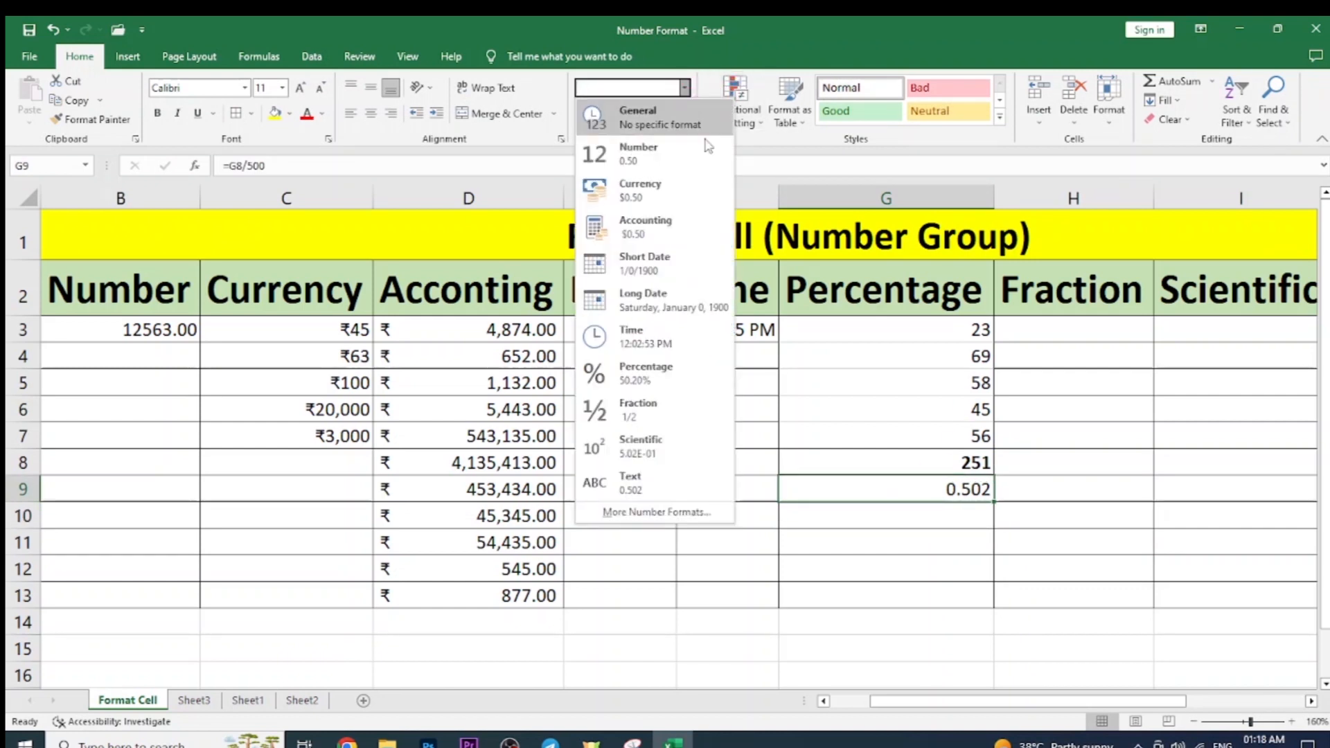
left_click(710, 389)
left_click(852, 541)
left_click(901, 494)
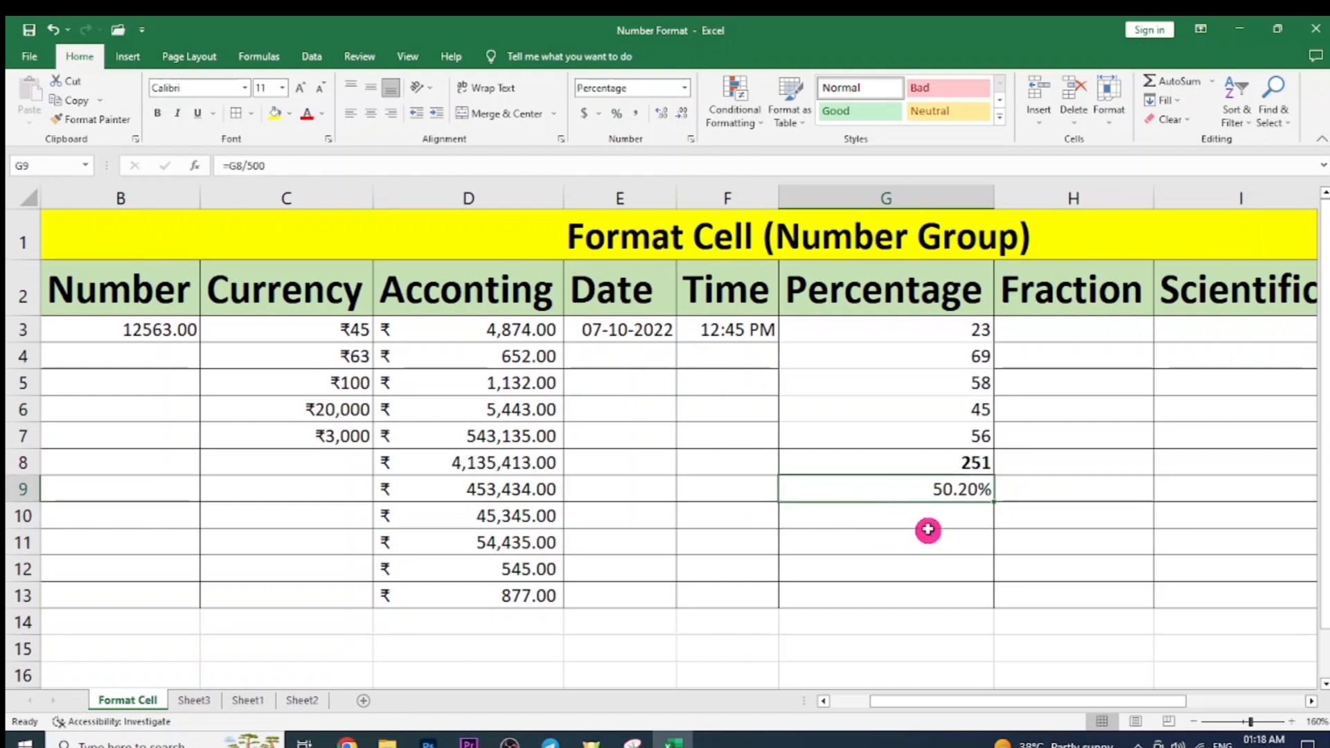
double_click(923, 490)
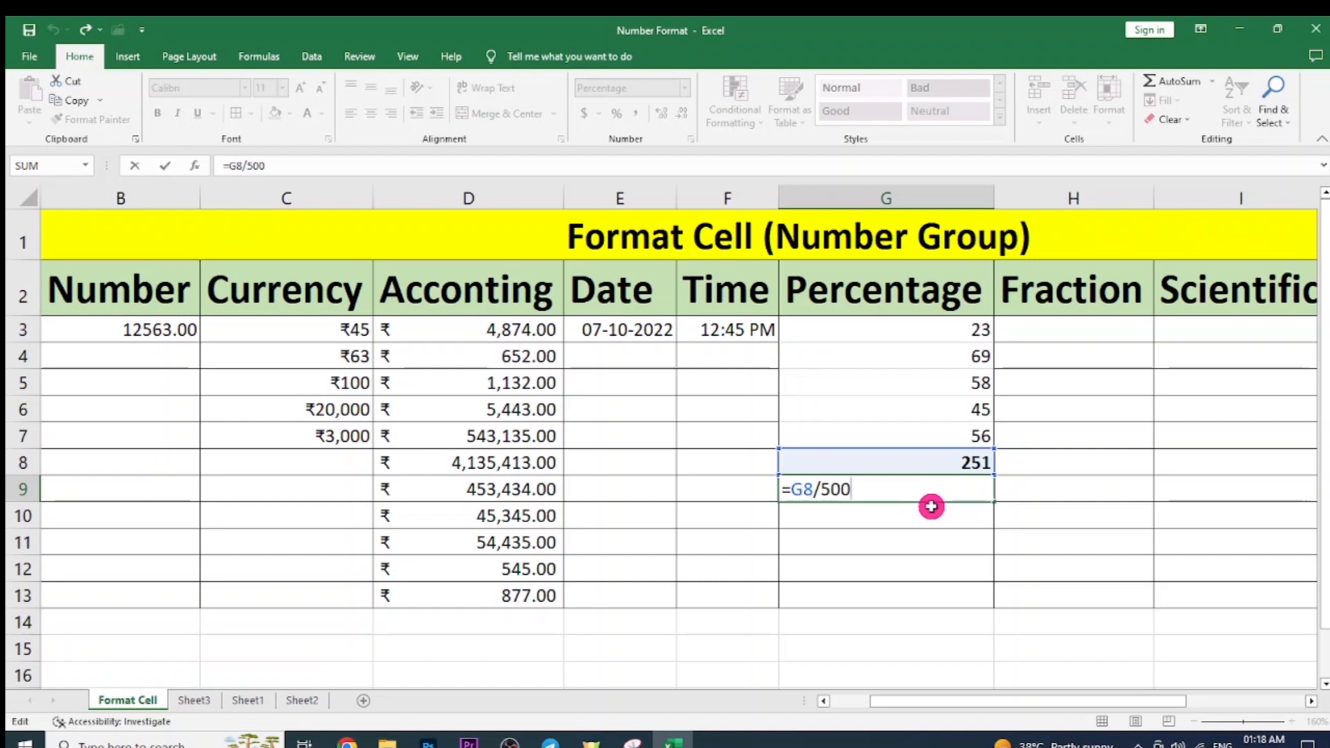
left_click(931, 506)
left_click(938, 490)
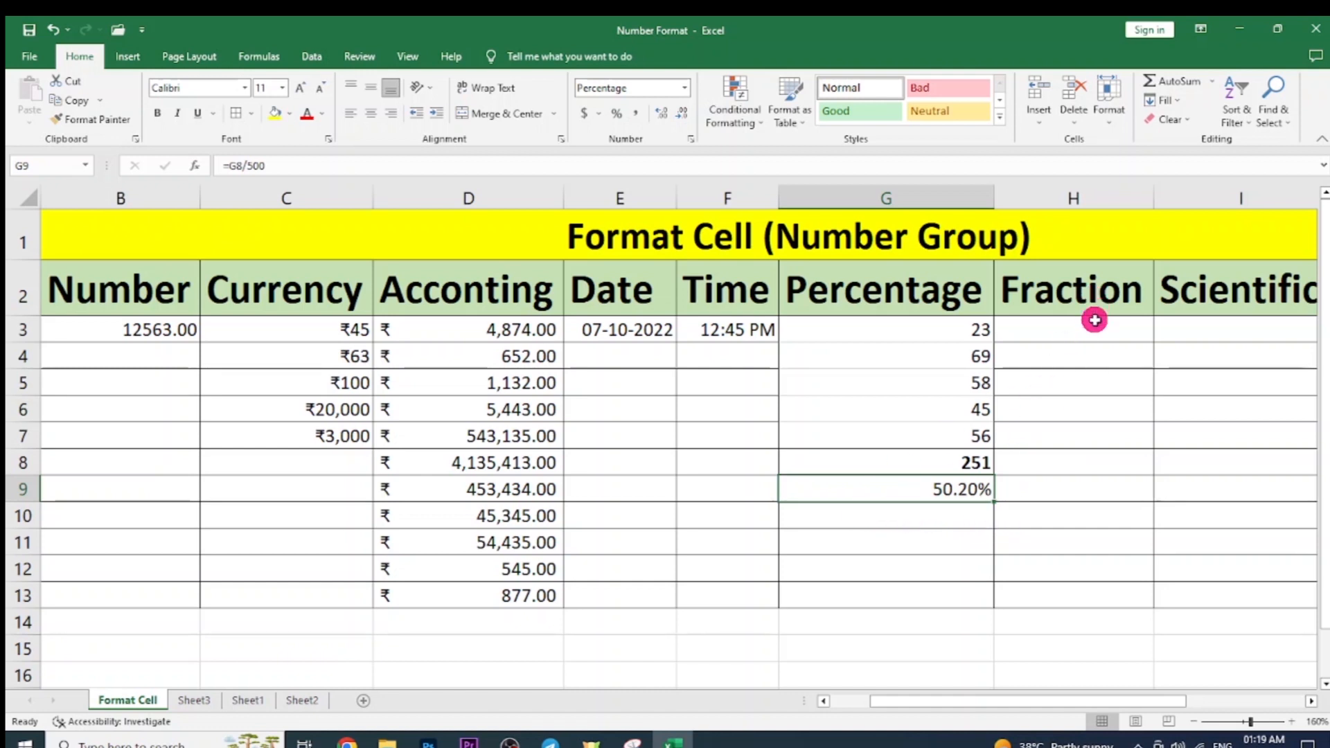
Enter 2.5 in H3 and apply the Fraction number format to display 2 1/2.
left_click(1097, 333)
left_click(1155, 452)
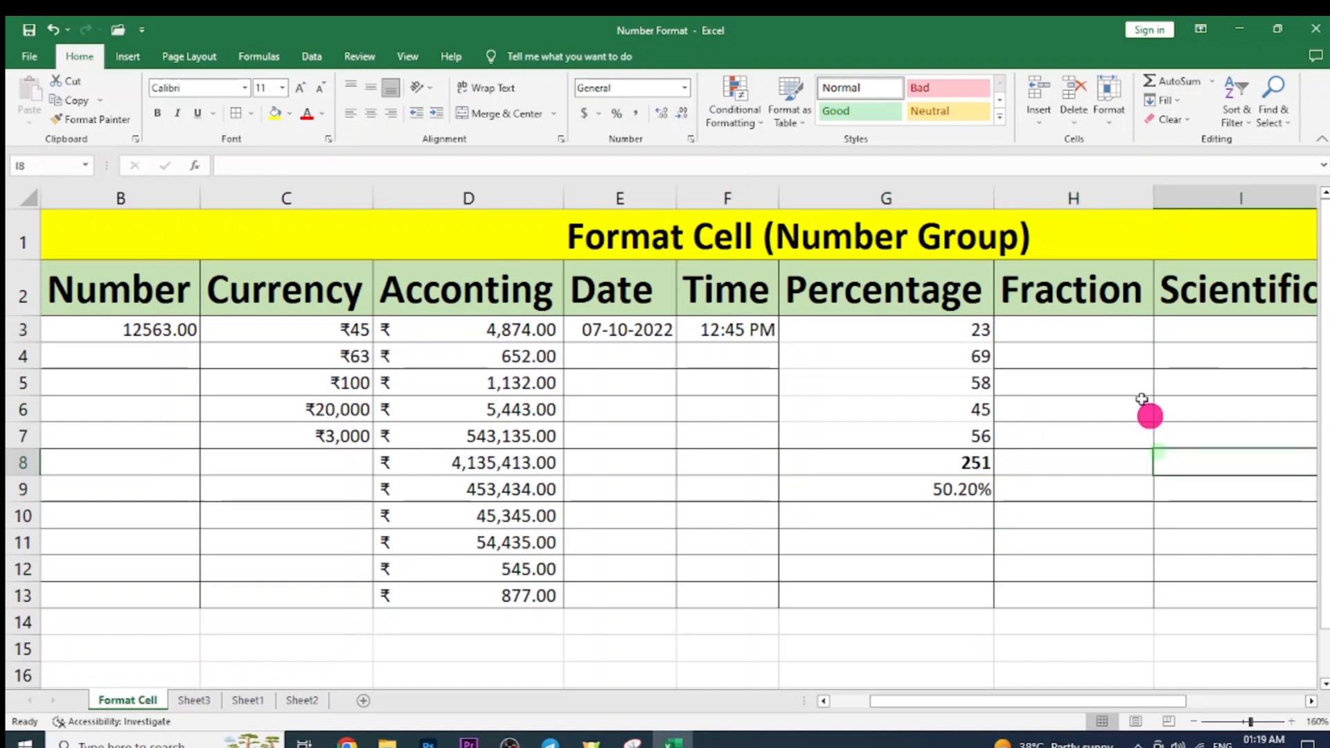
left_click(1094, 327)
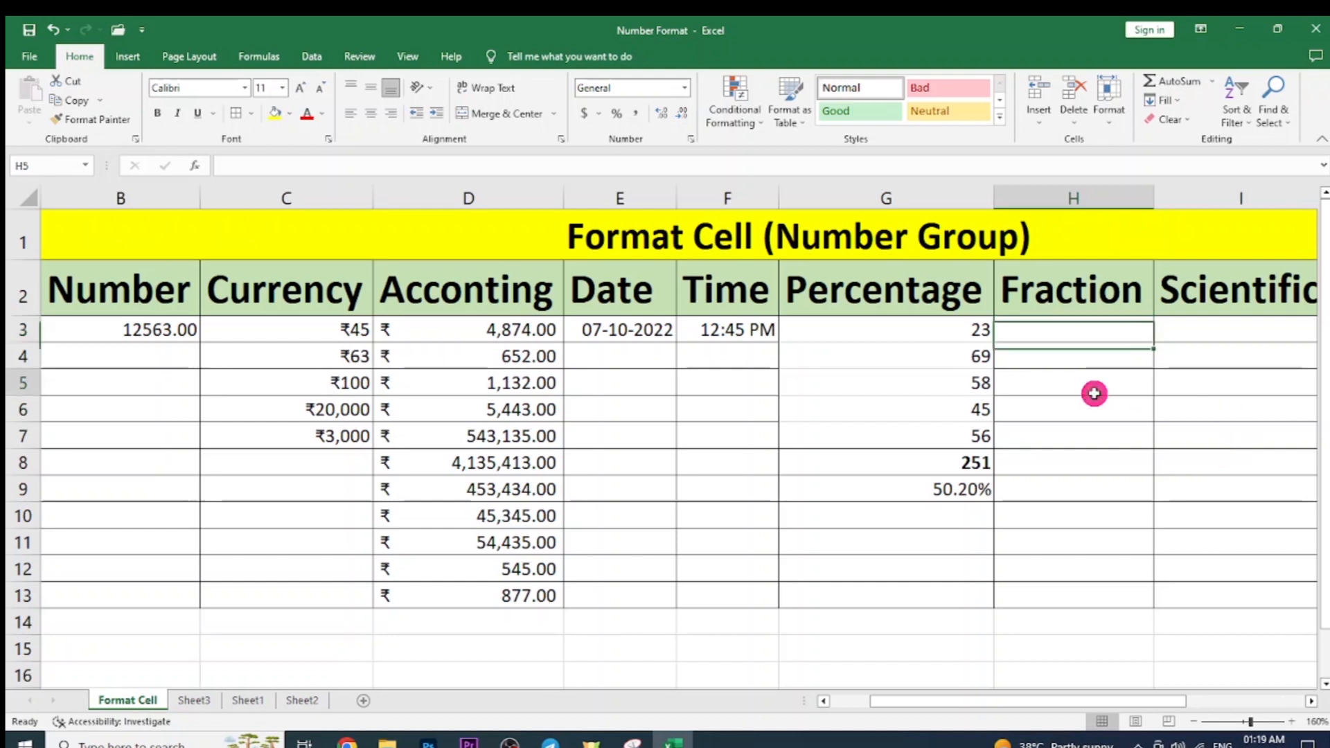
key("Escape")
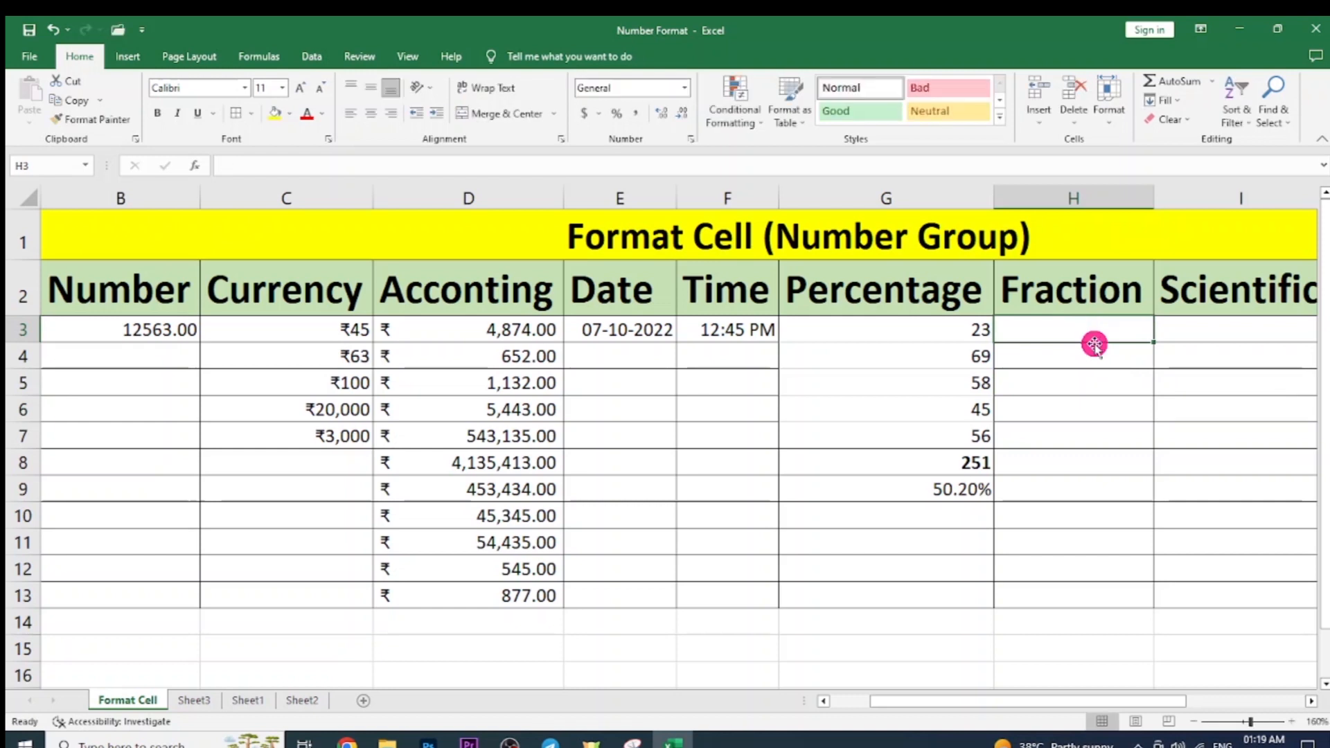
type("2.")
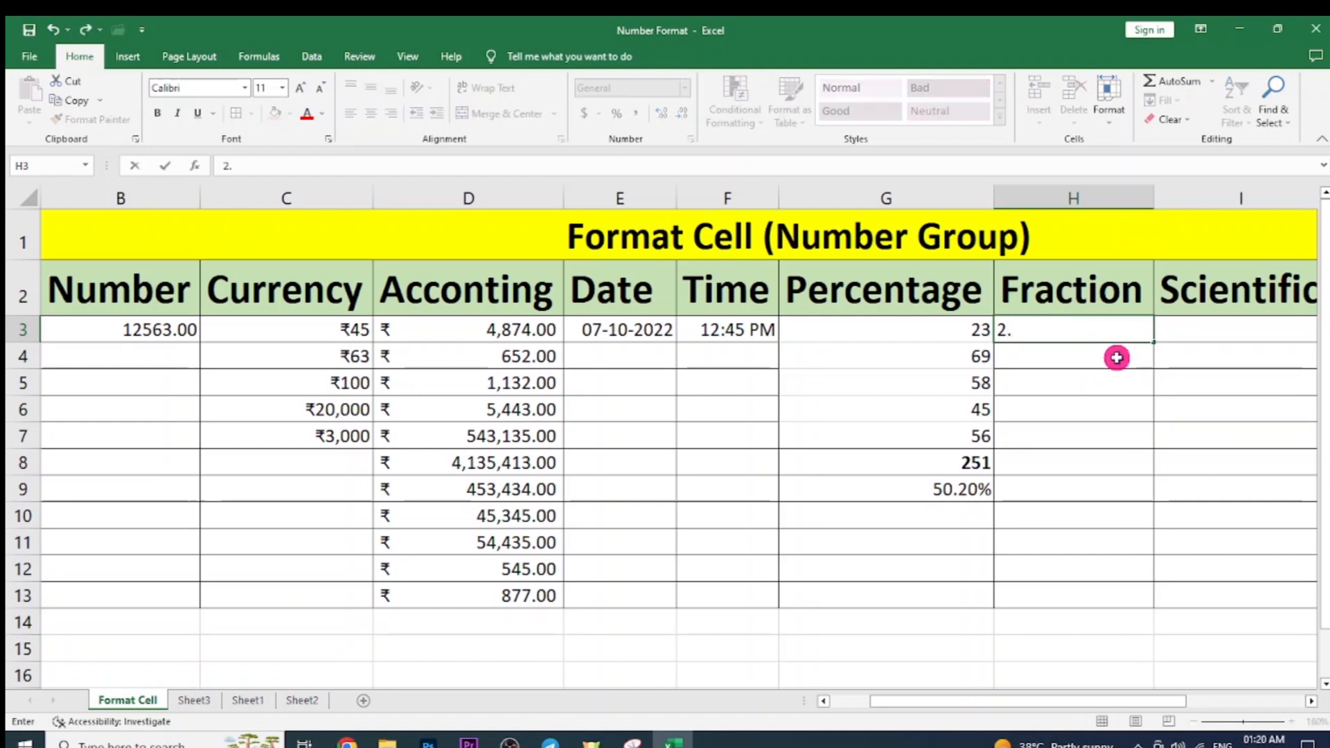
type("5")
key("Return")
left_click(1108, 331)
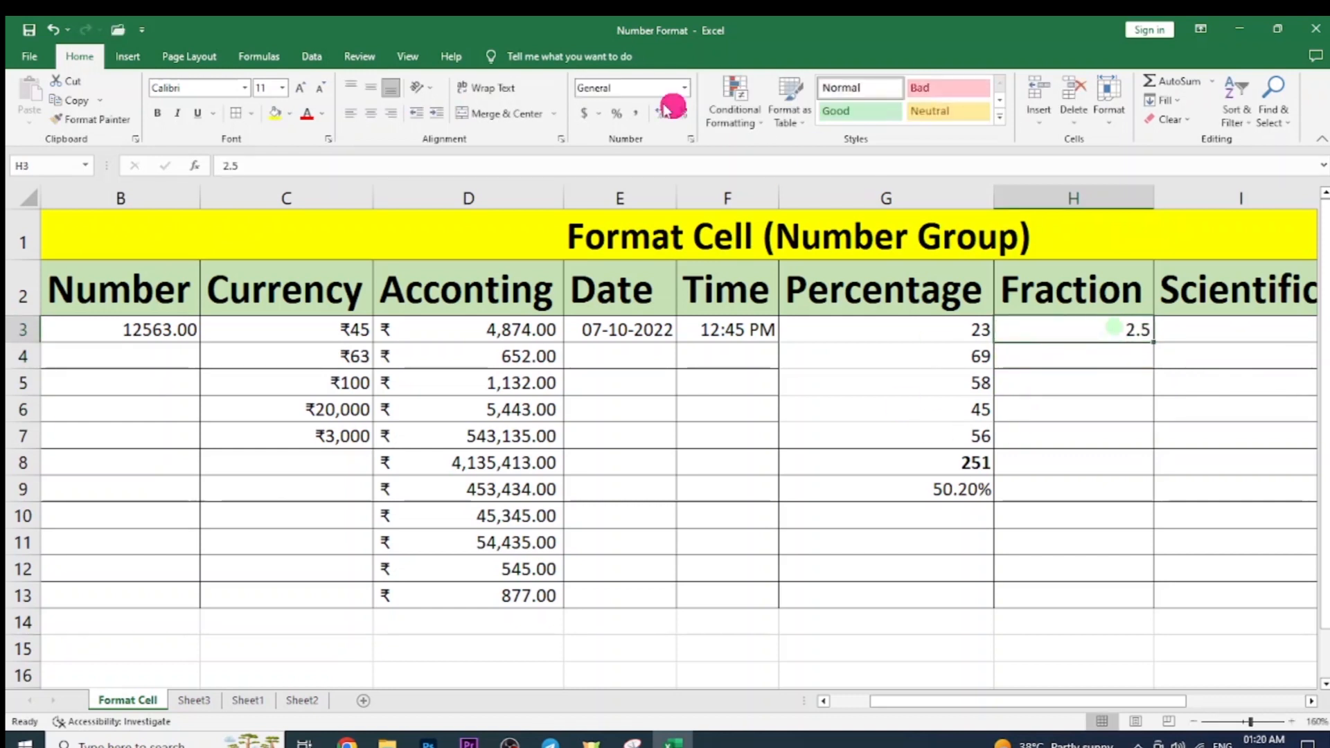
left_click(684, 88)
left_click(615, 400)
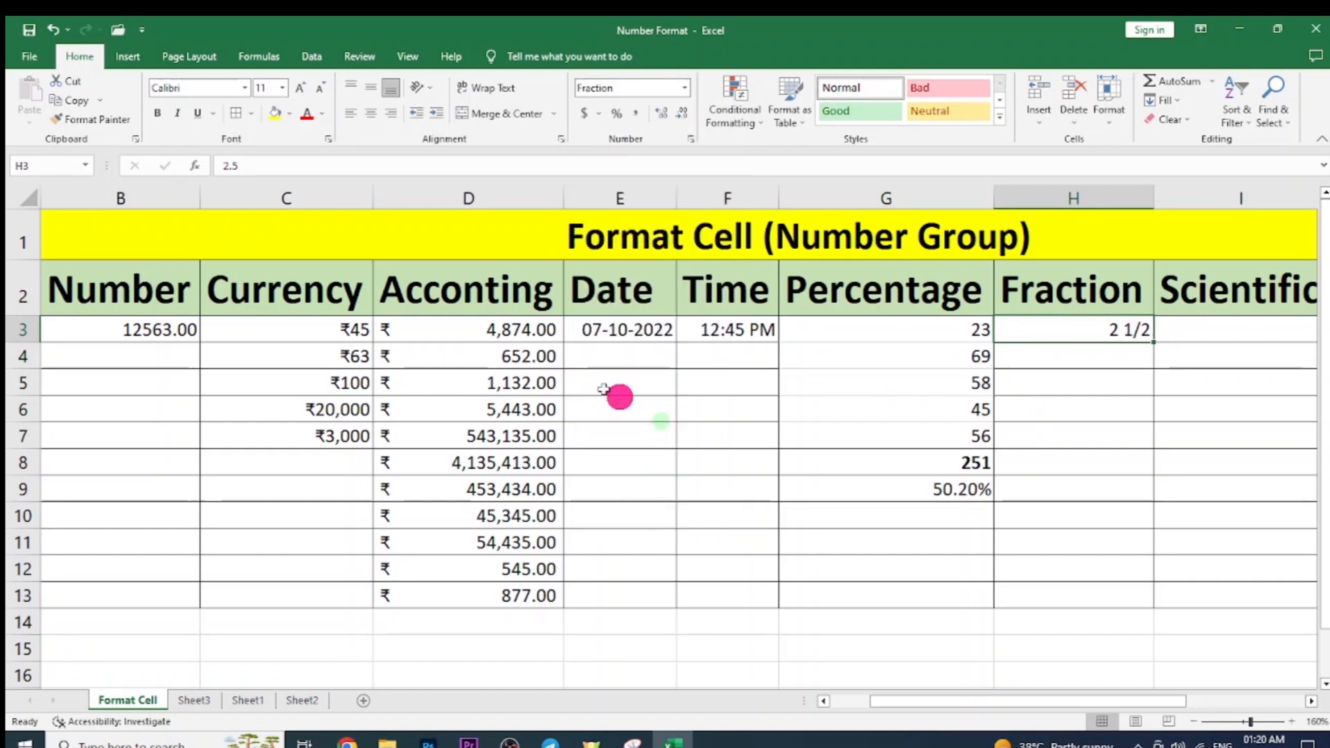
left_click(1164, 372)
left_click(1098, 335)
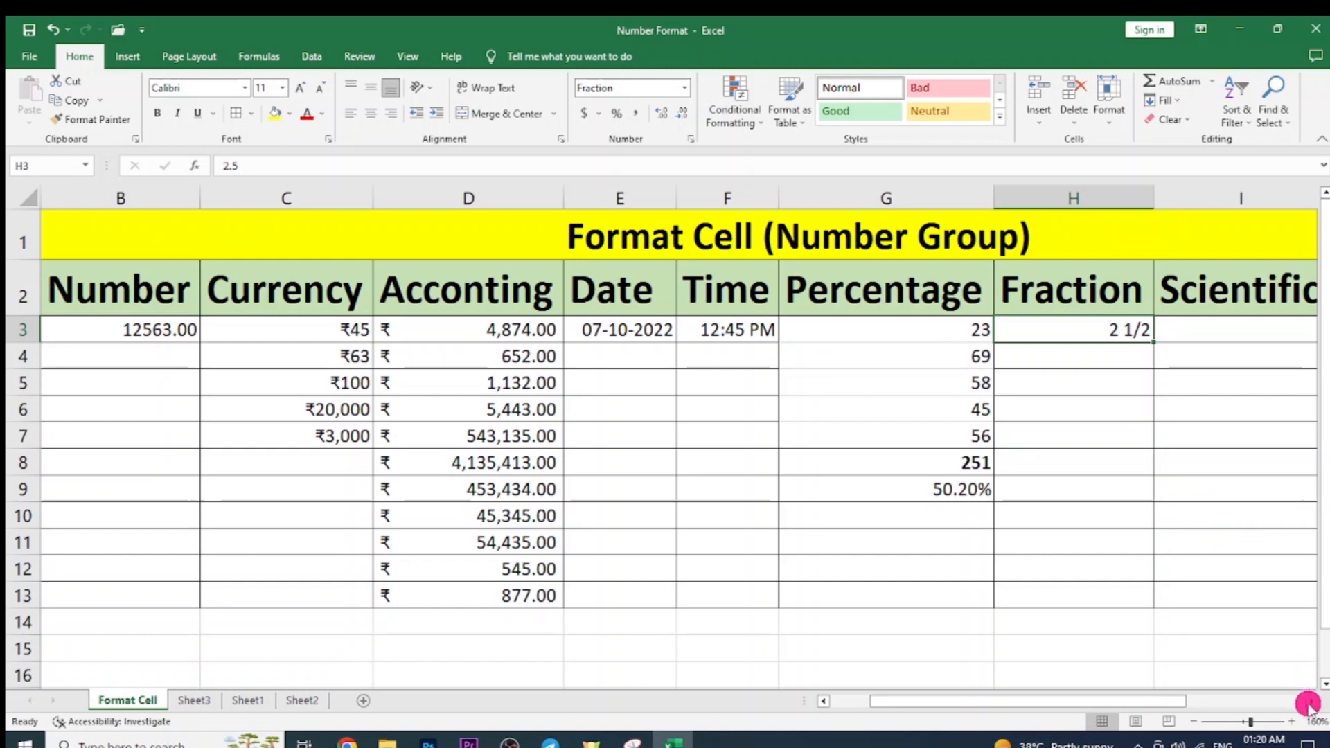
scroll(1307, 705, "right", 2)
left_click(937, 328)
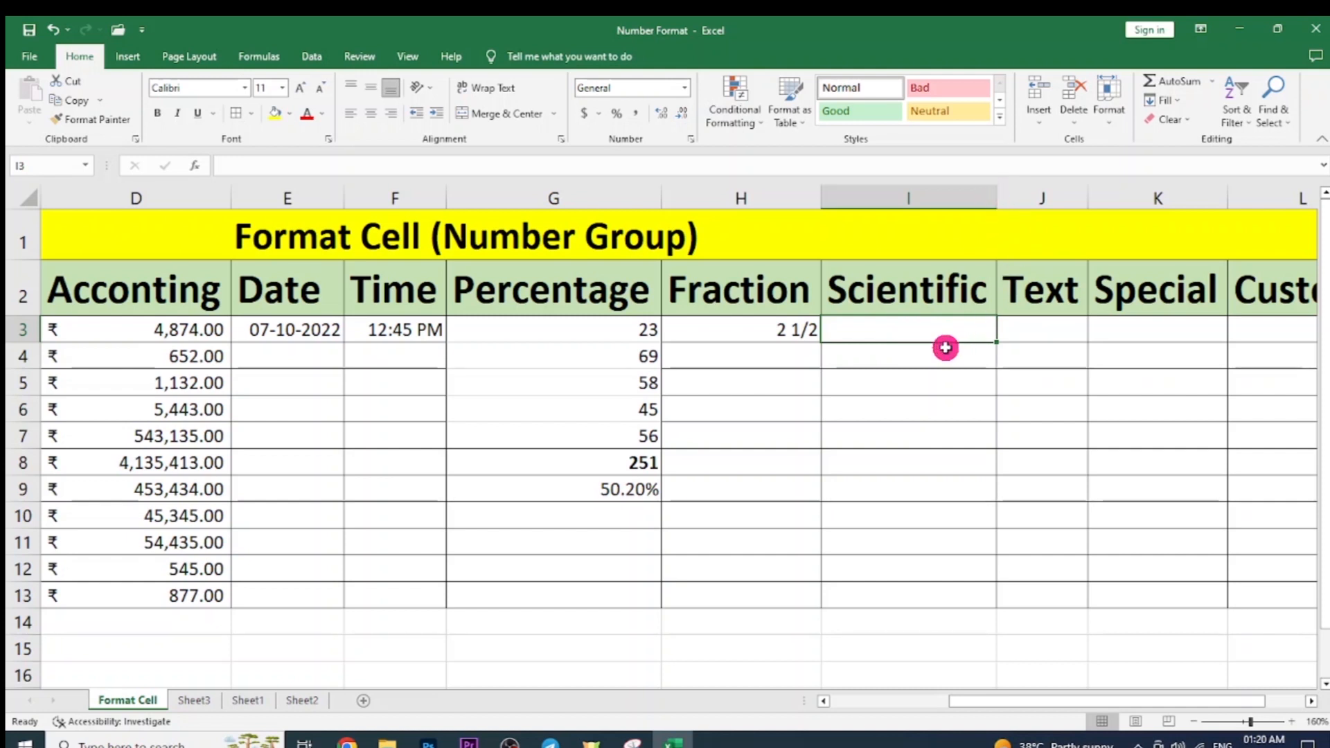
type("535316123484564146")
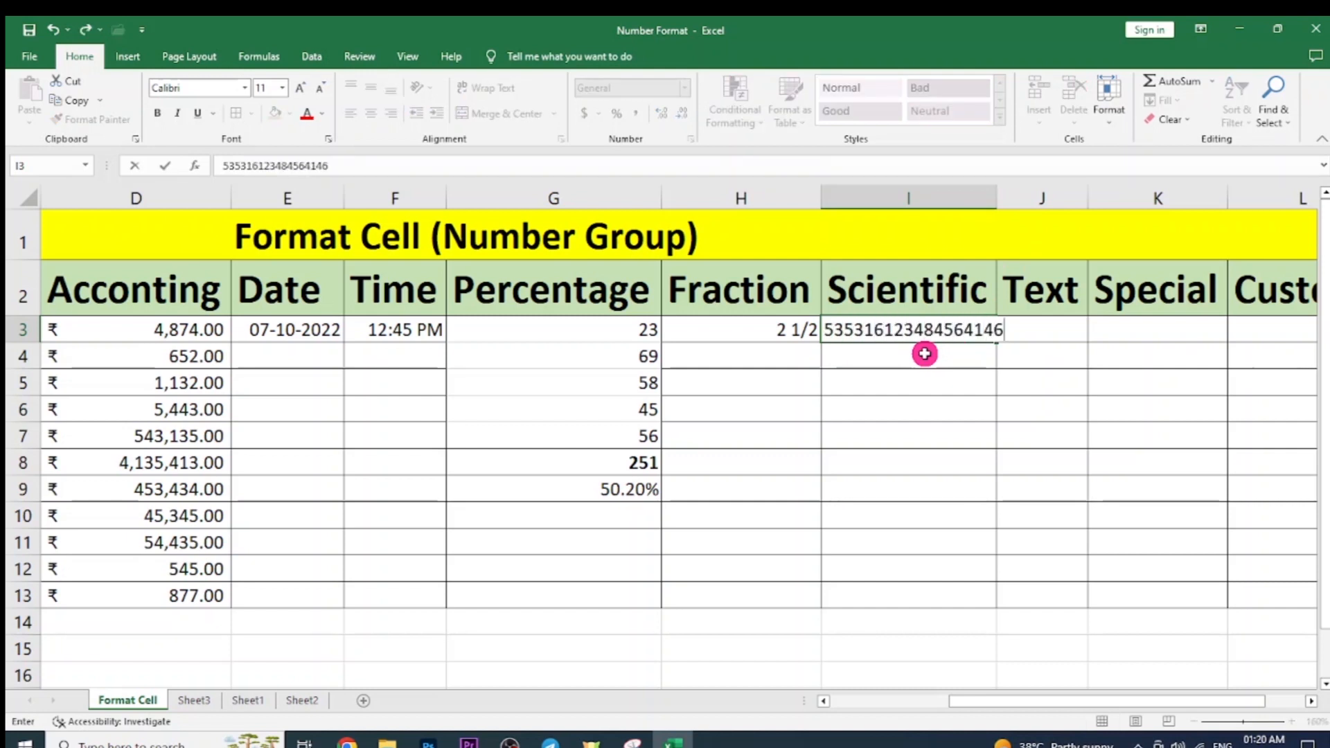
type("56464")
key("Return")
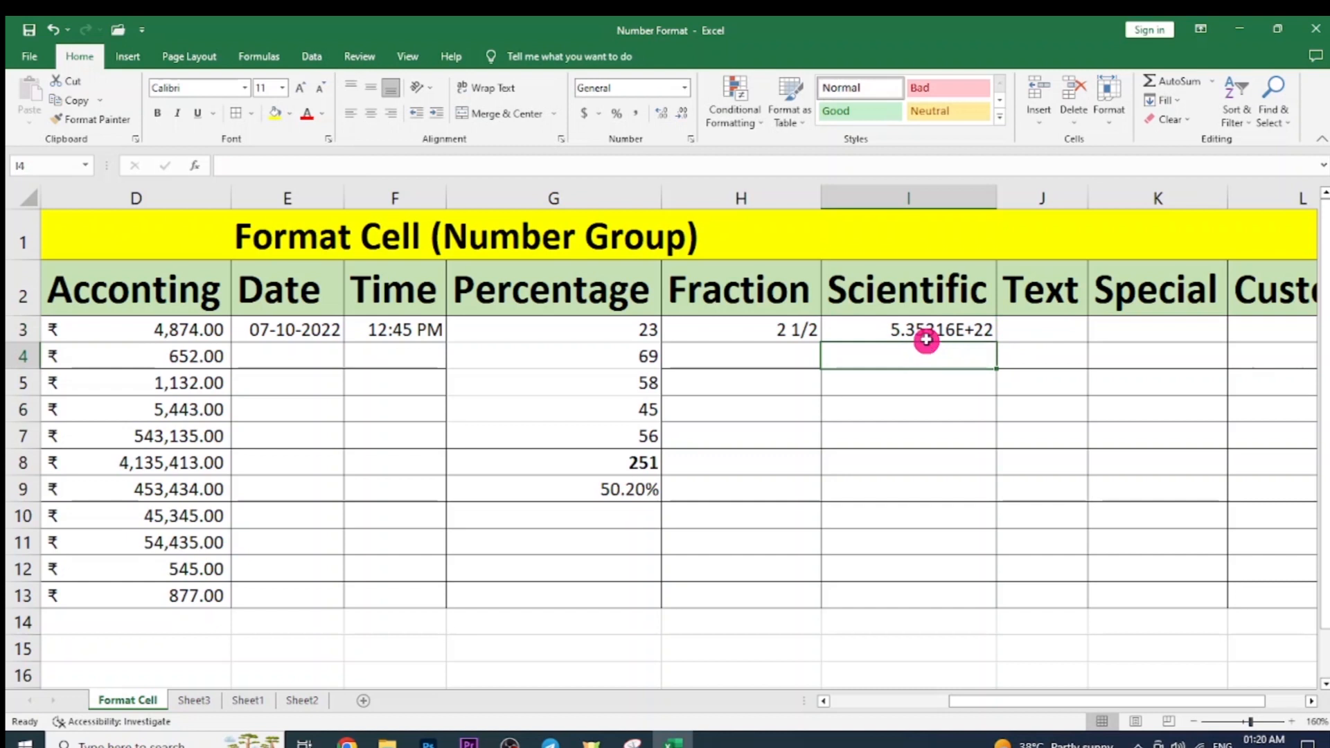
left_click(925, 336)
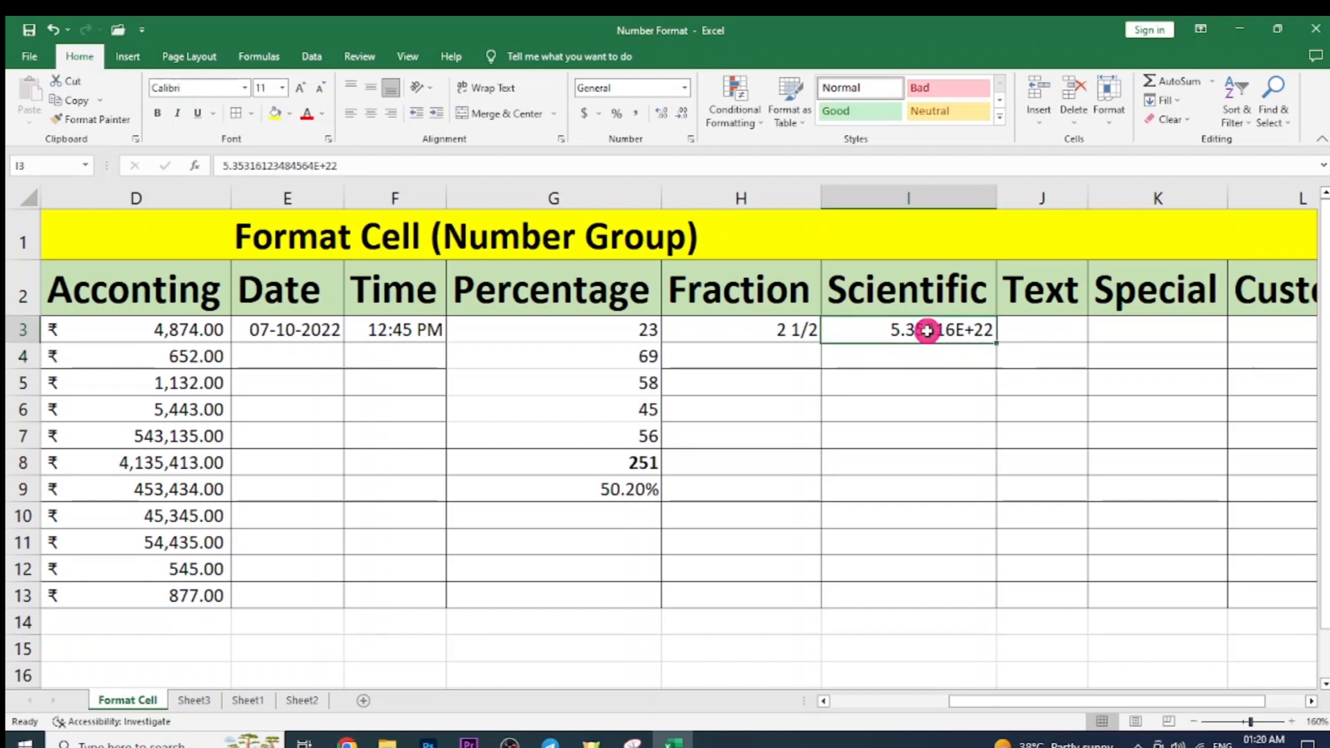
left_click(685, 88)
left_click(670, 436)
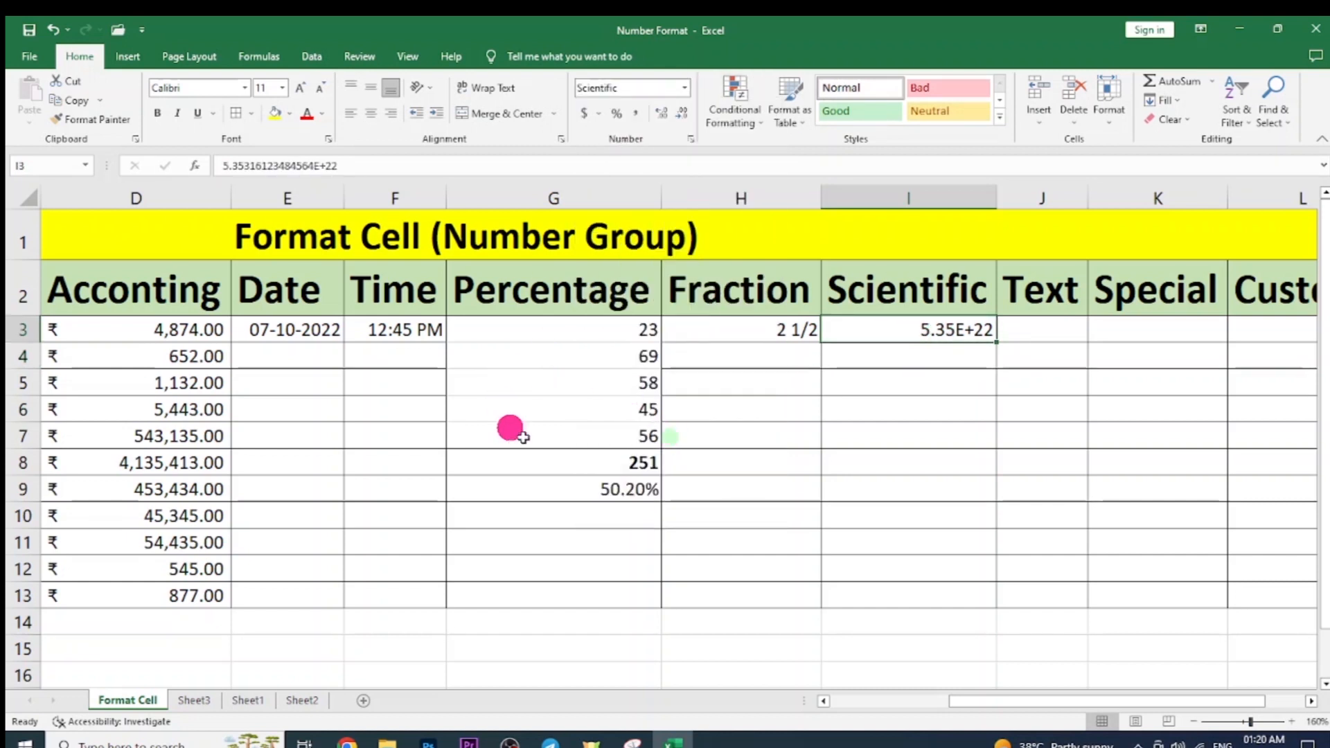
left_click(973, 355)
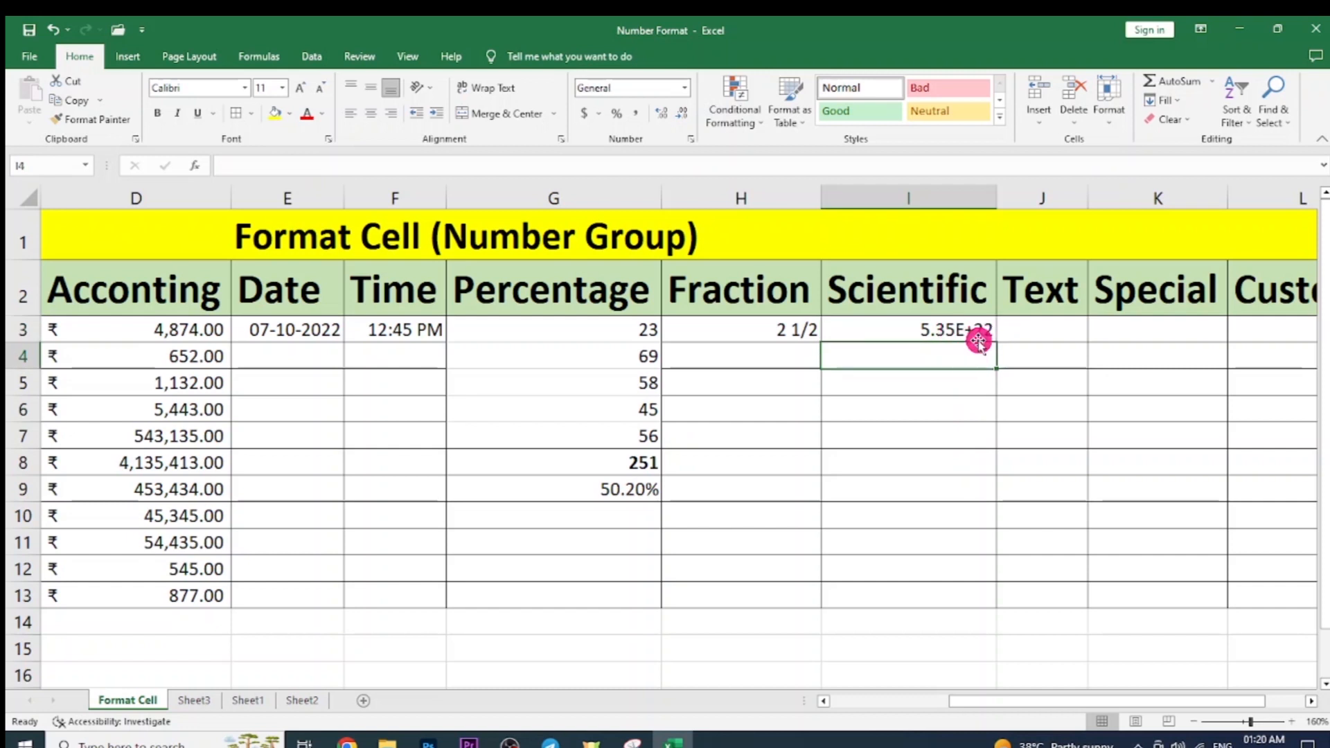
left_click(903, 331)
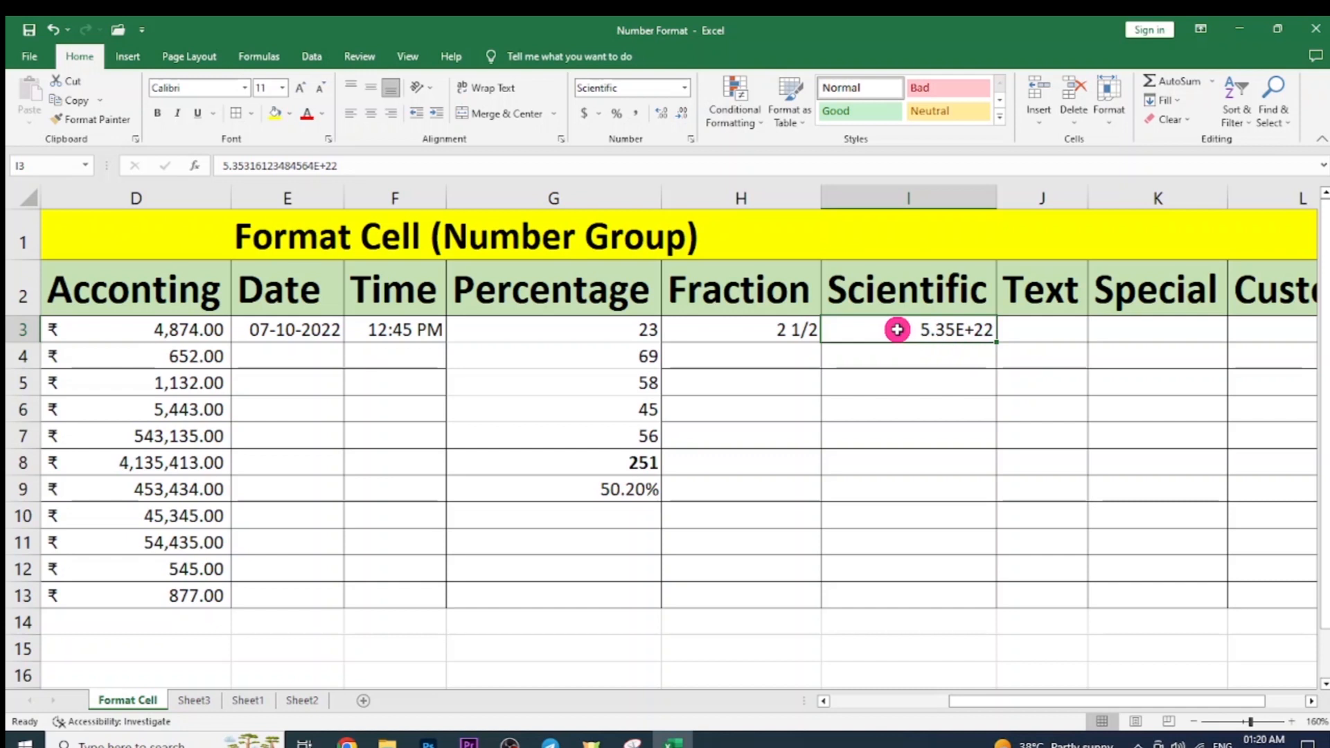
double_click(897, 330)
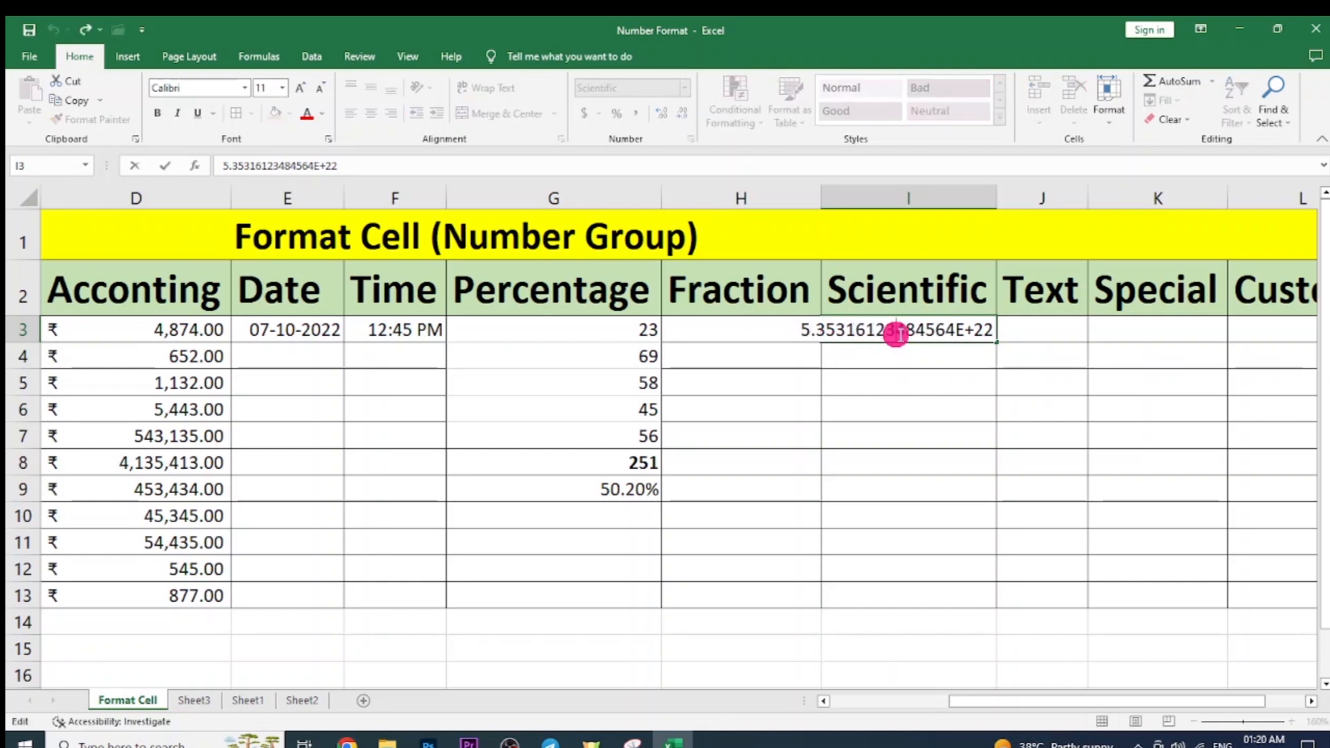
key("Escape")
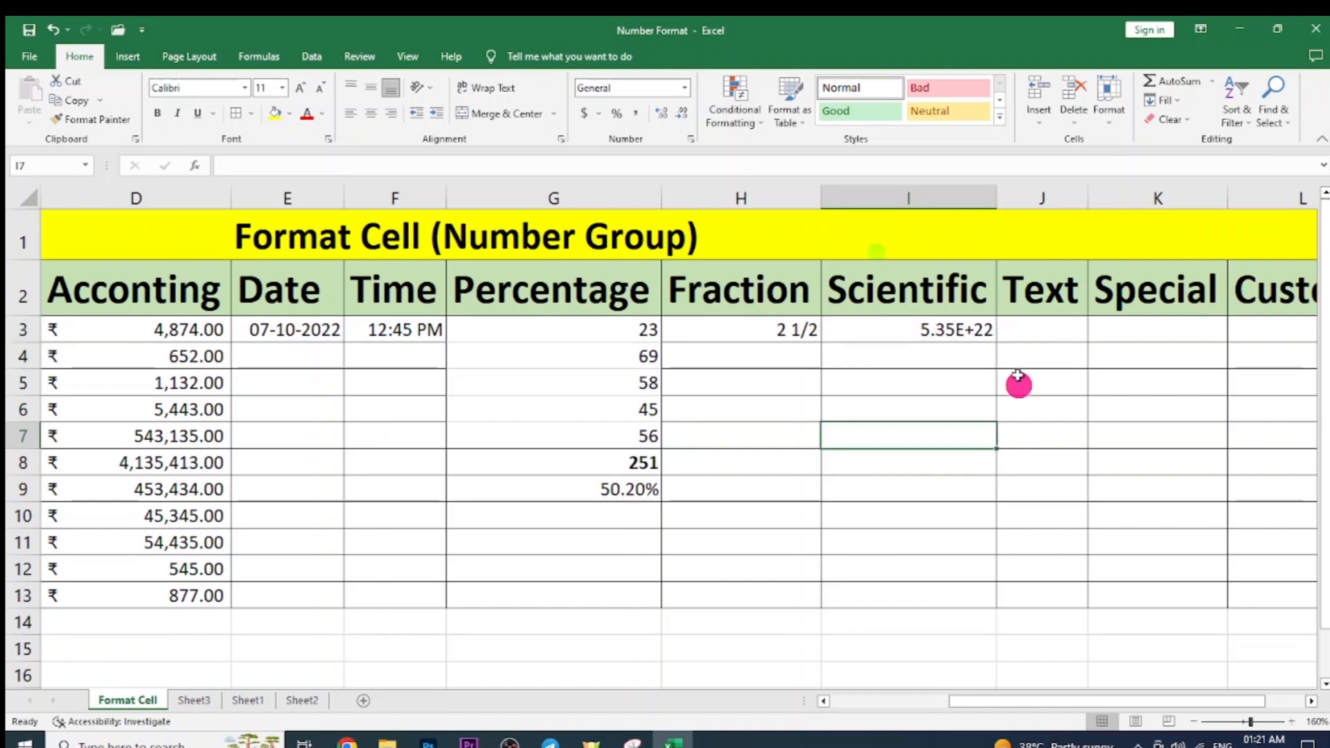
left_click(1018, 329)
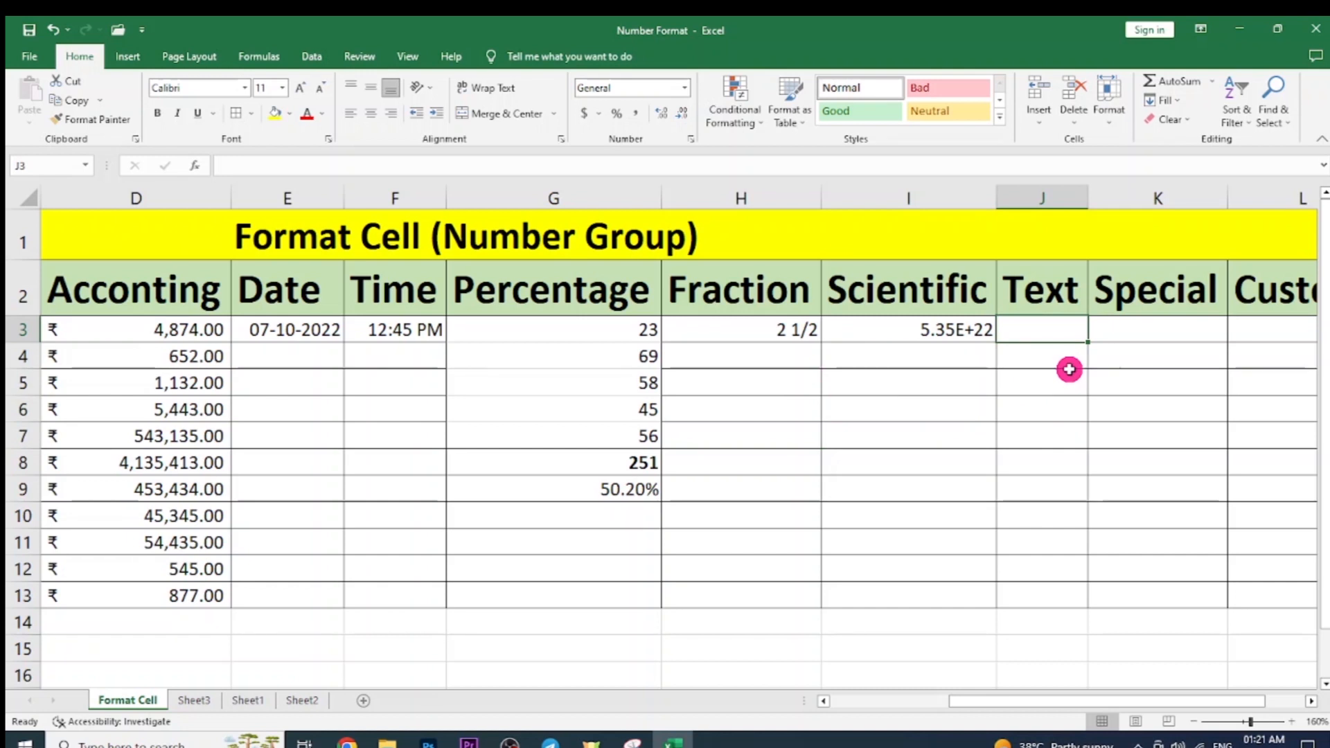
Enter HELLO, OKAY and SORRY in J3:J5 and format them as Text.
type("HELLO")
key("Return")
type("OKAY")
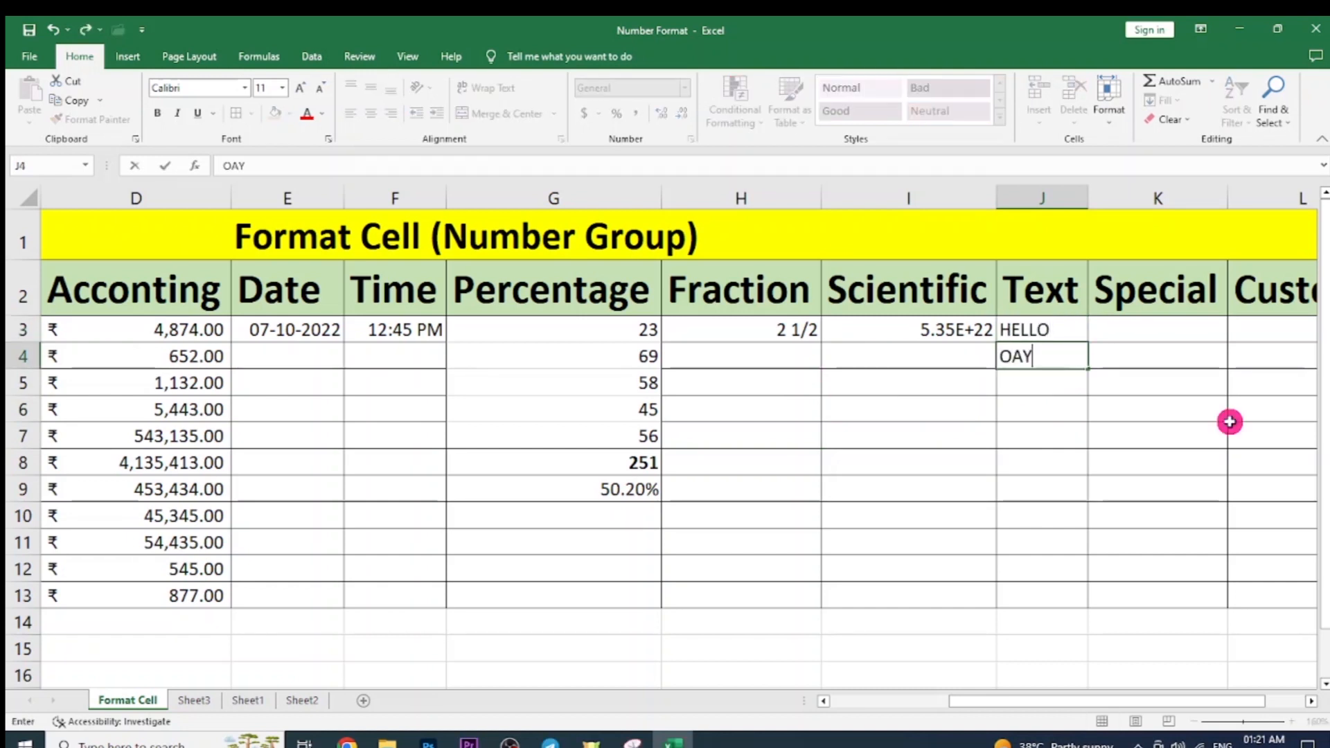
key("Return")
type("SORRY")
key("Return")
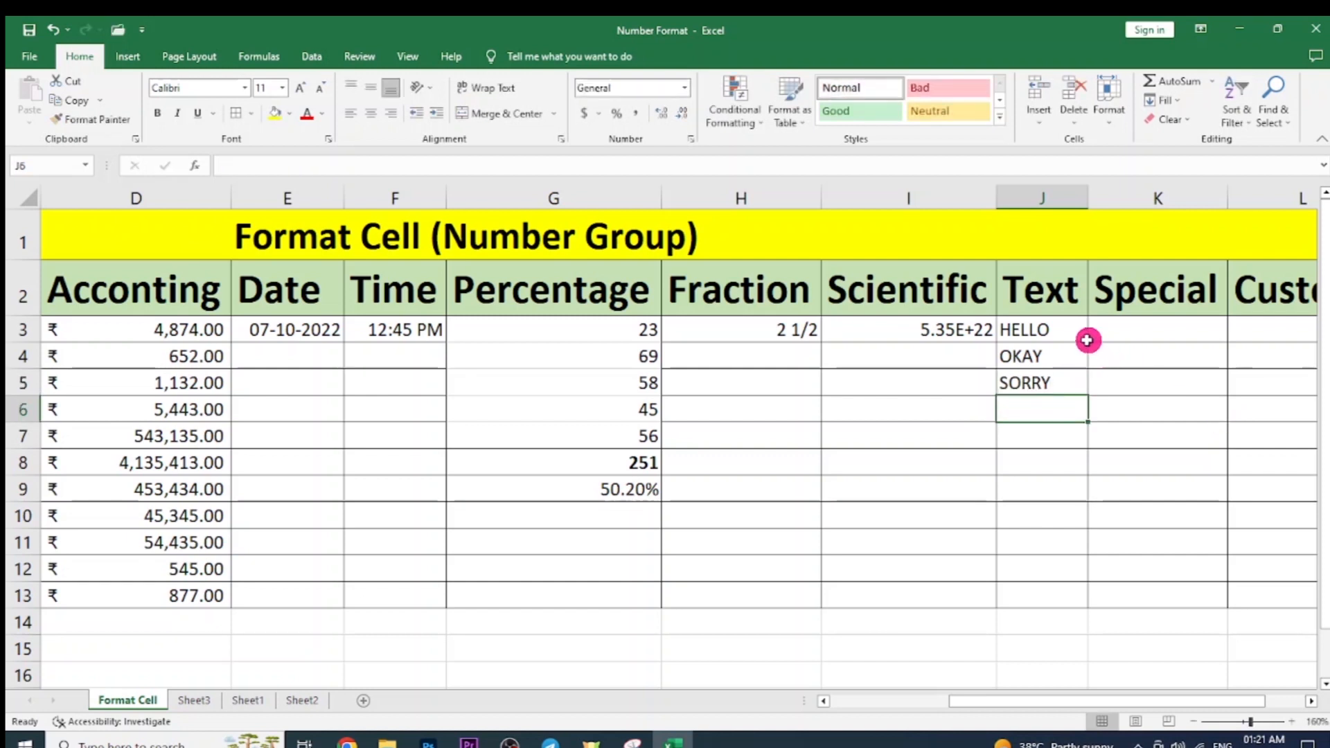
left_click_drag(1046, 336, 1054, 377)
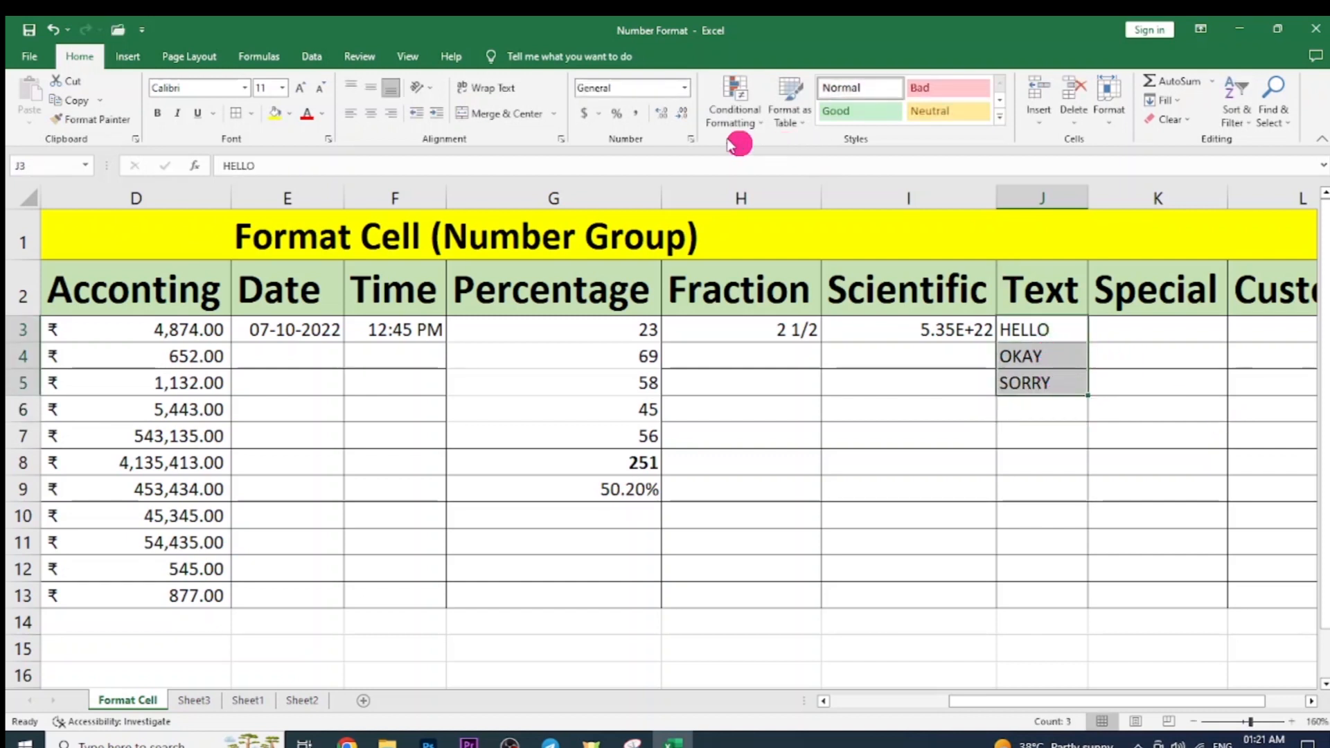
left_click(684, 88)
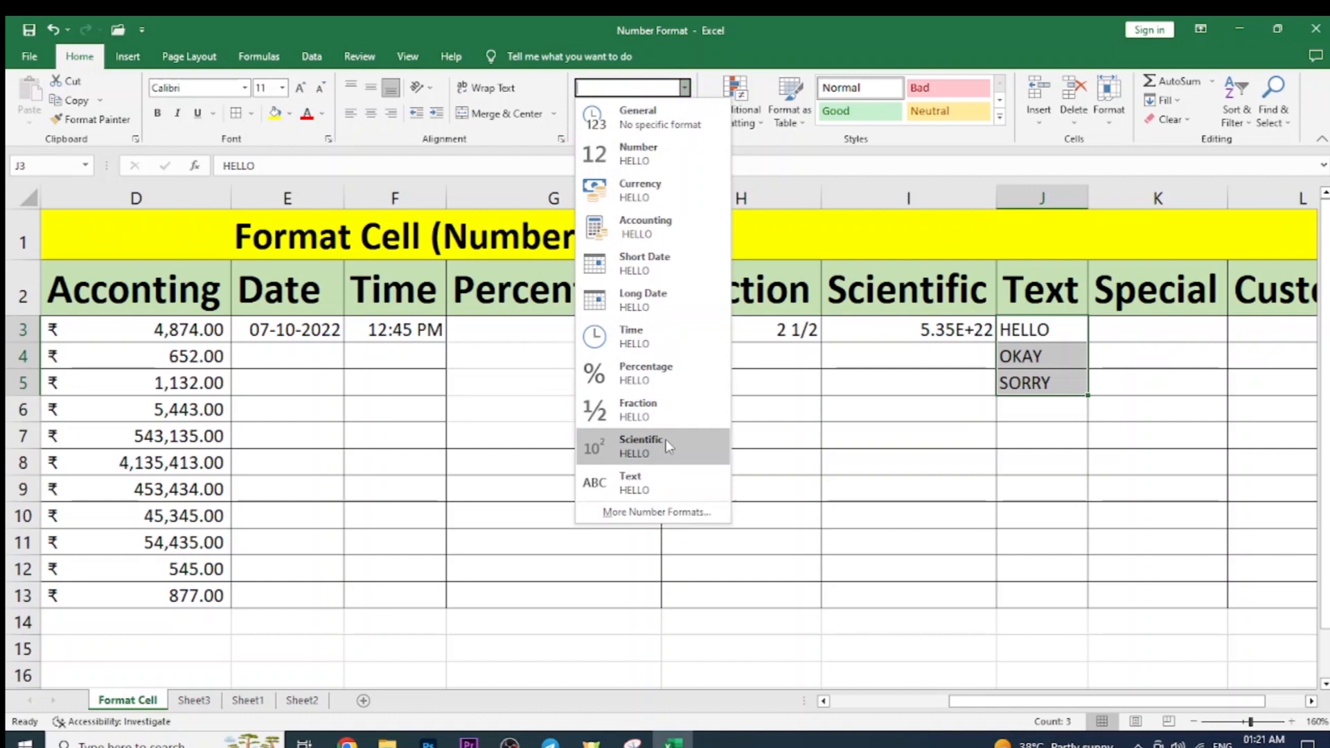
left_click(685, 483)
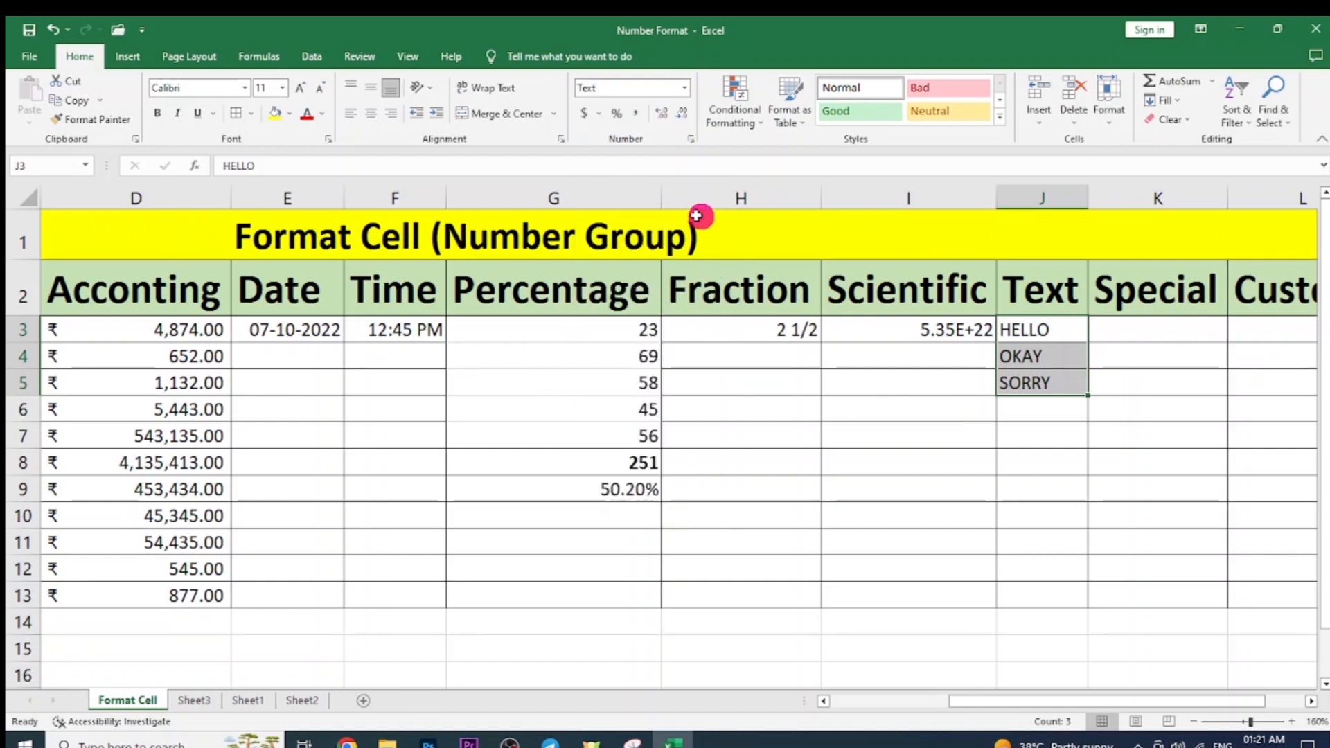
Enter 35, 5 and 532 in J6:J8 and format them as Text.
left_click(1073, 417)
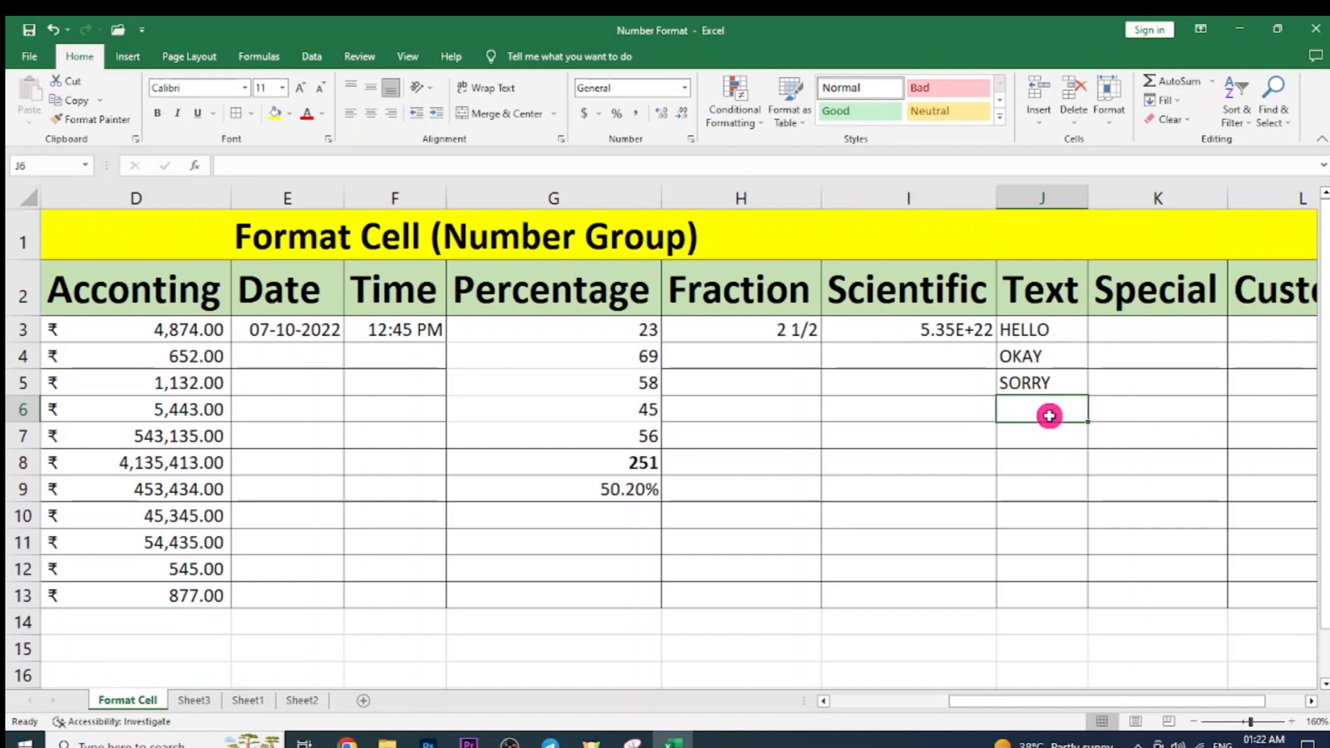
type("35")
key("Return")
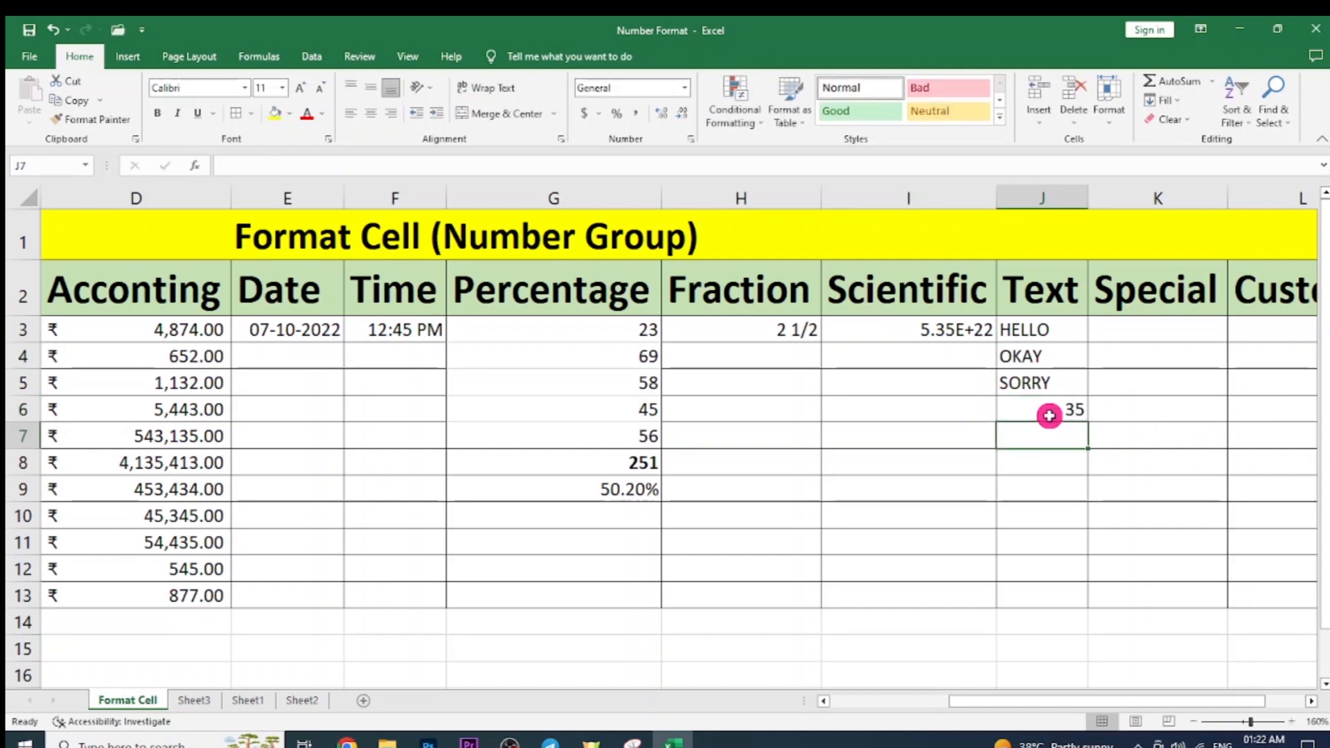
type("5")
key("Return")
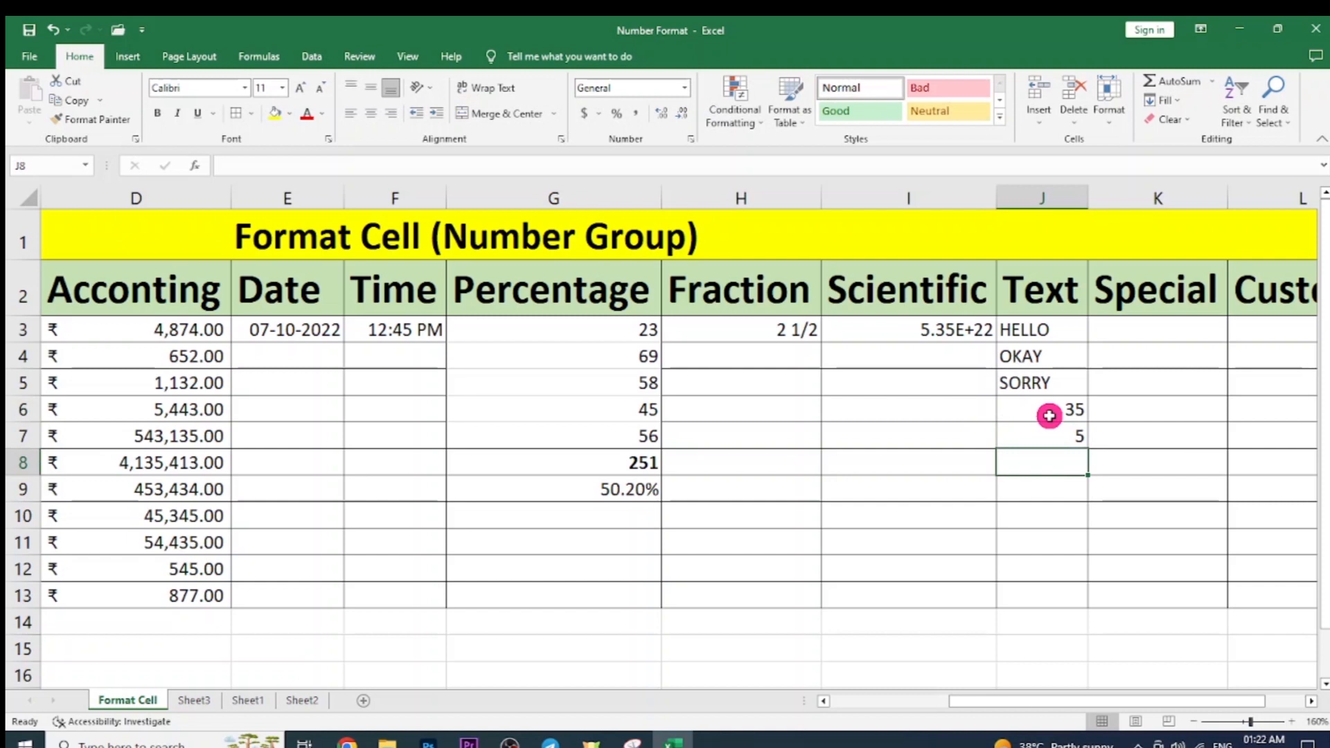
type("532")
key("Return")
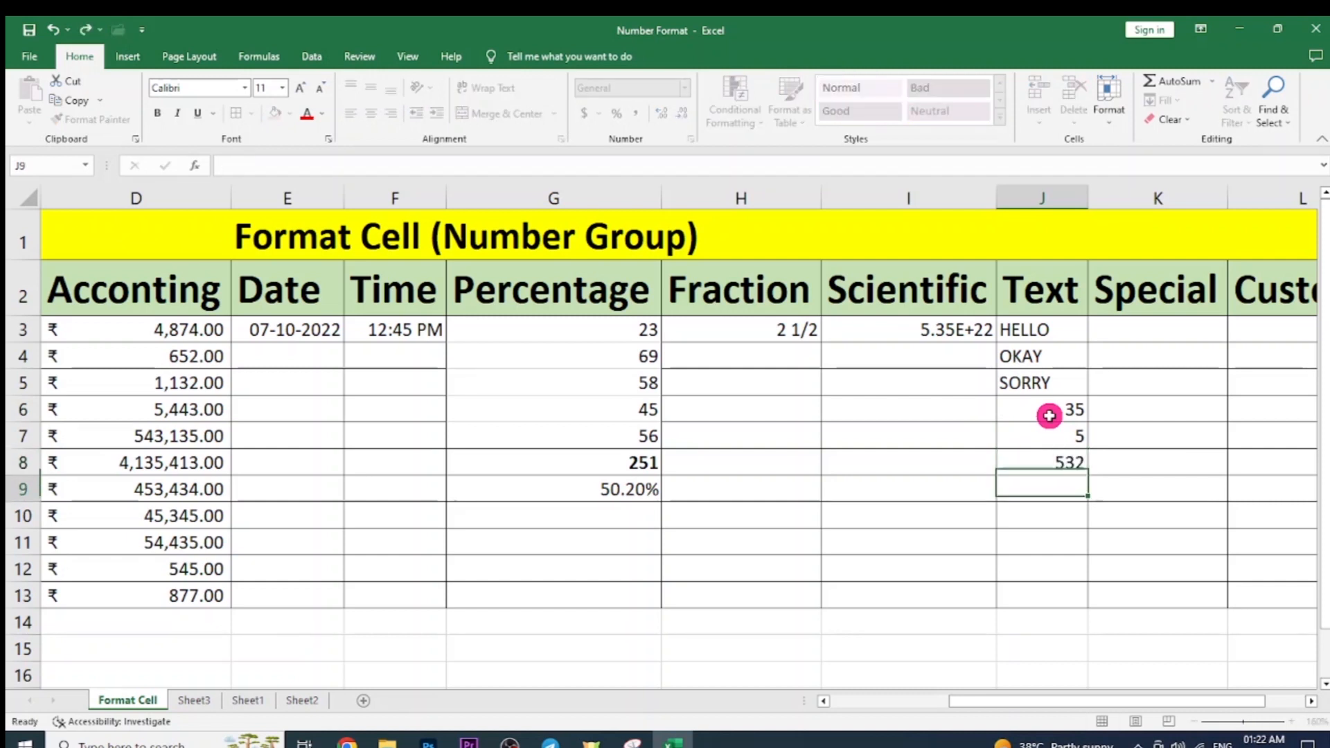
left_click_drag(1049, 416, 1046, 461)
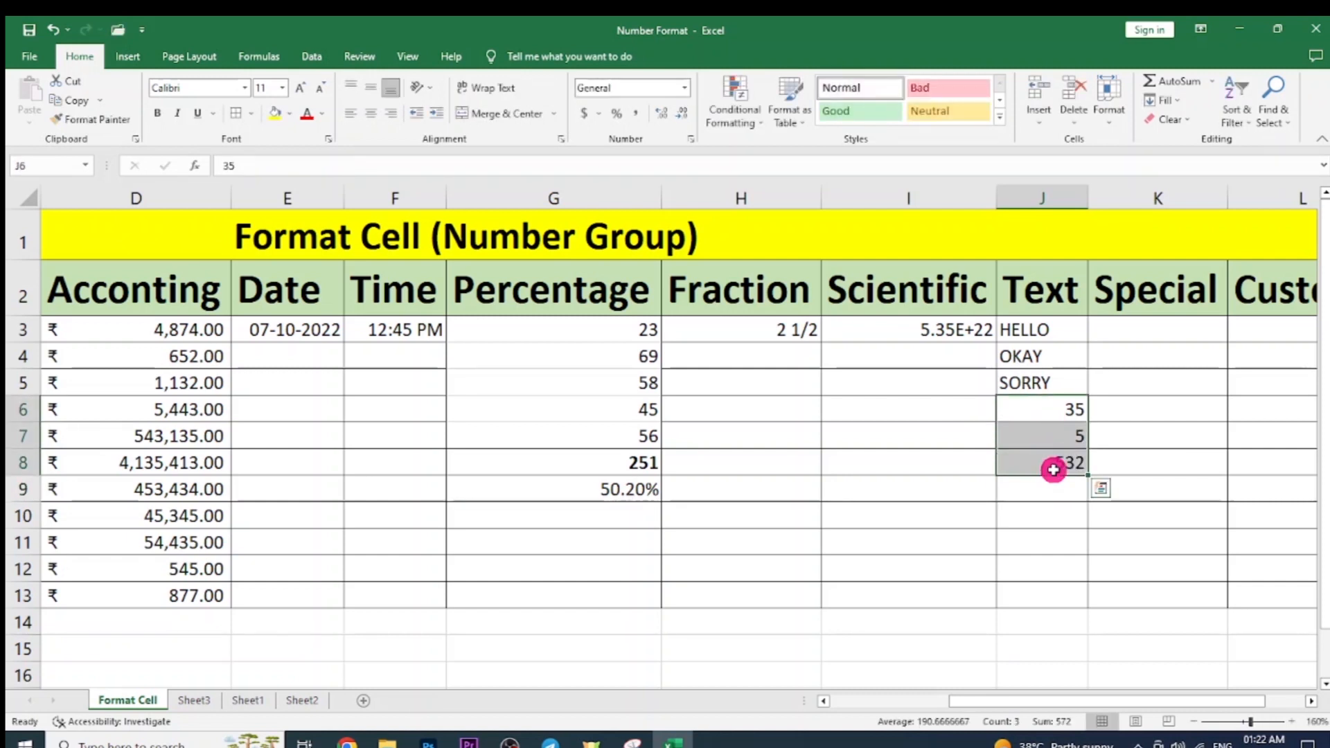
left_click(688, 89)
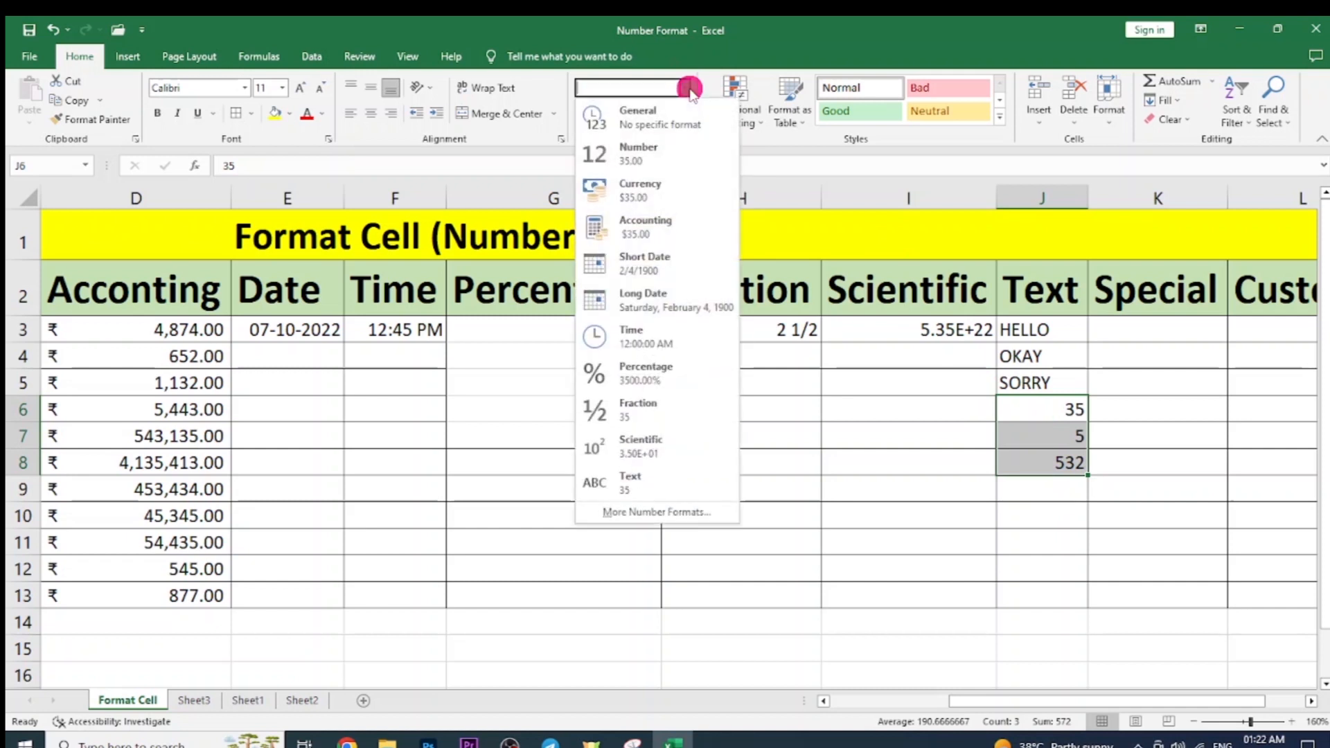
left_click(714, 479)
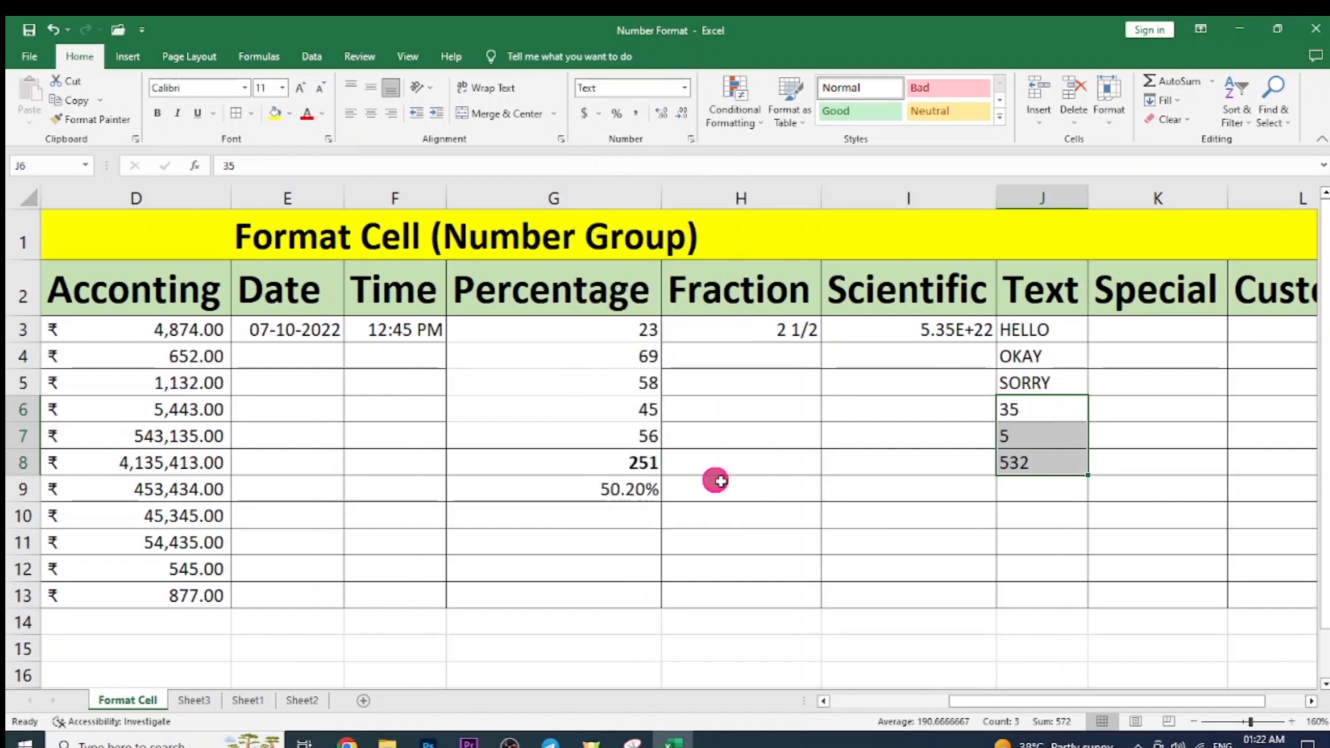
Review the Text column entries, then scroll right to cell K3 under Special.
left_click(1032, 419)
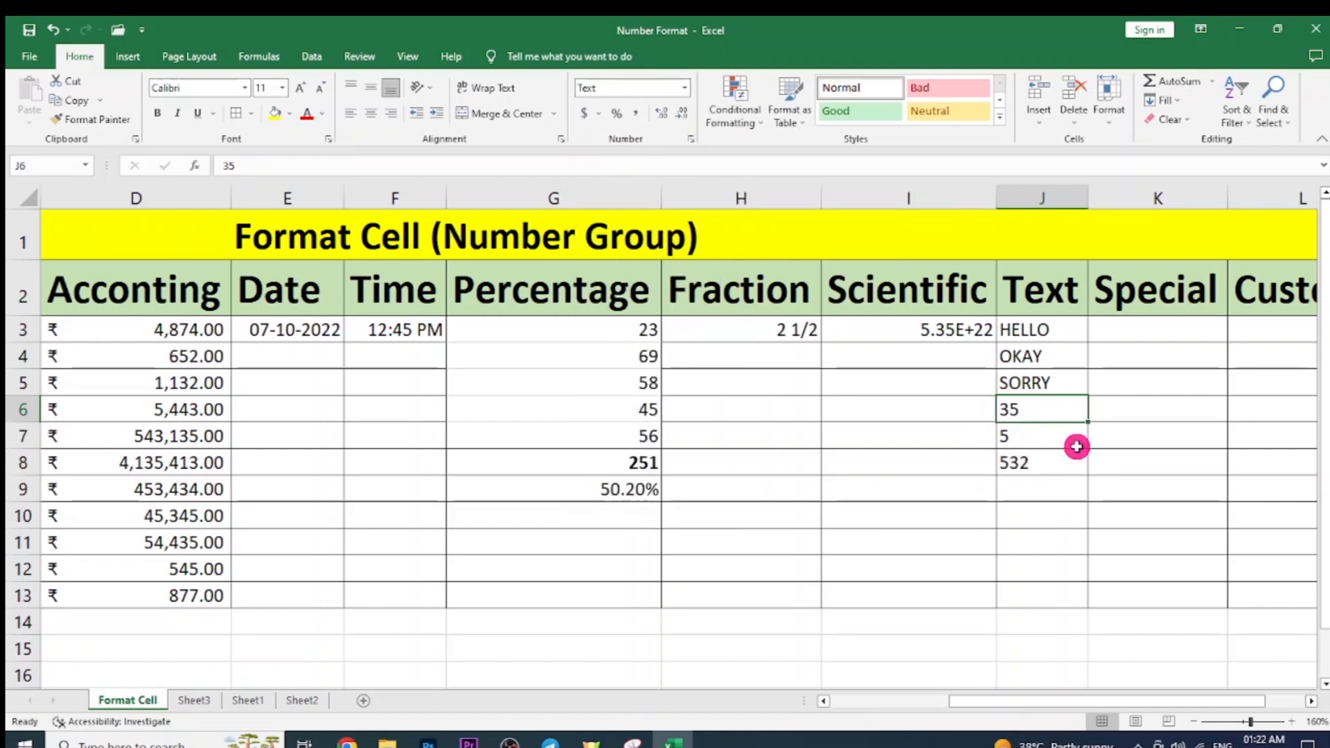
left_click(1051, 458)
left_click(1036, 407)
left_click_drag(1036, 427, 1035, 457)
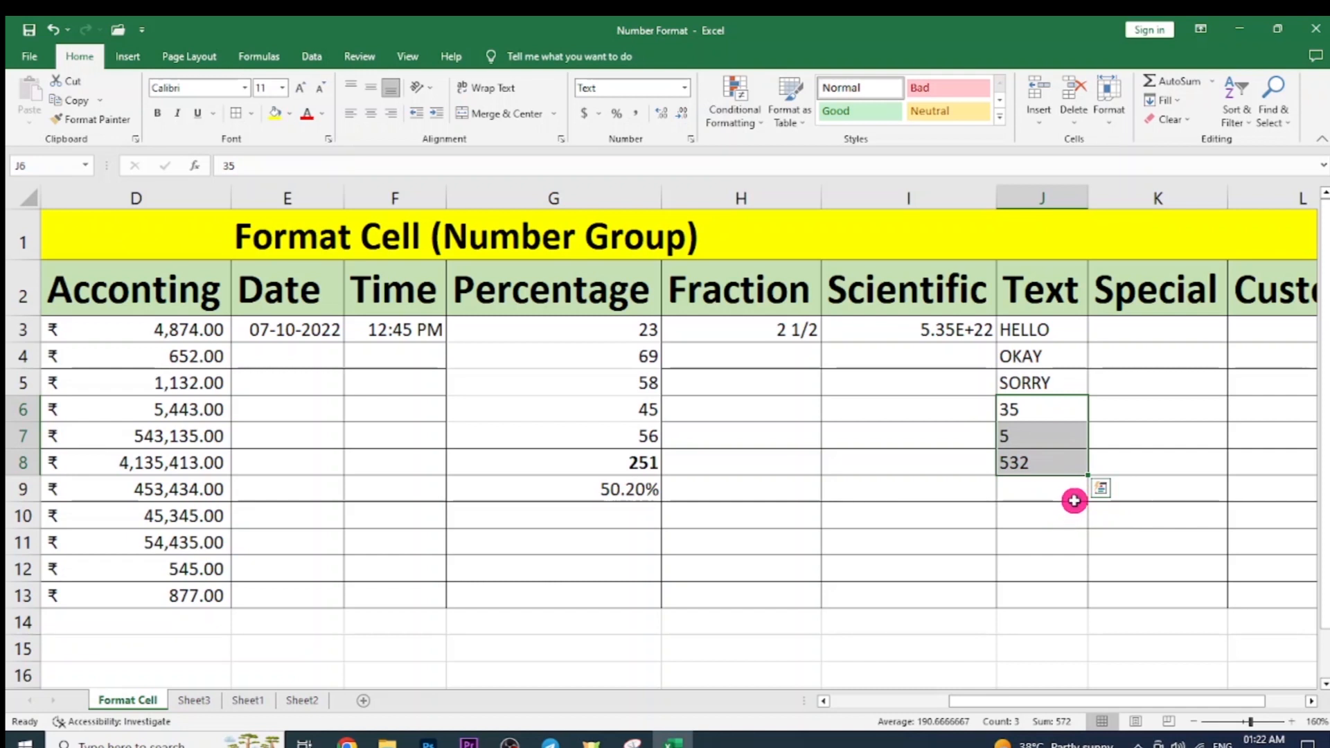
left_click(1063, 490)
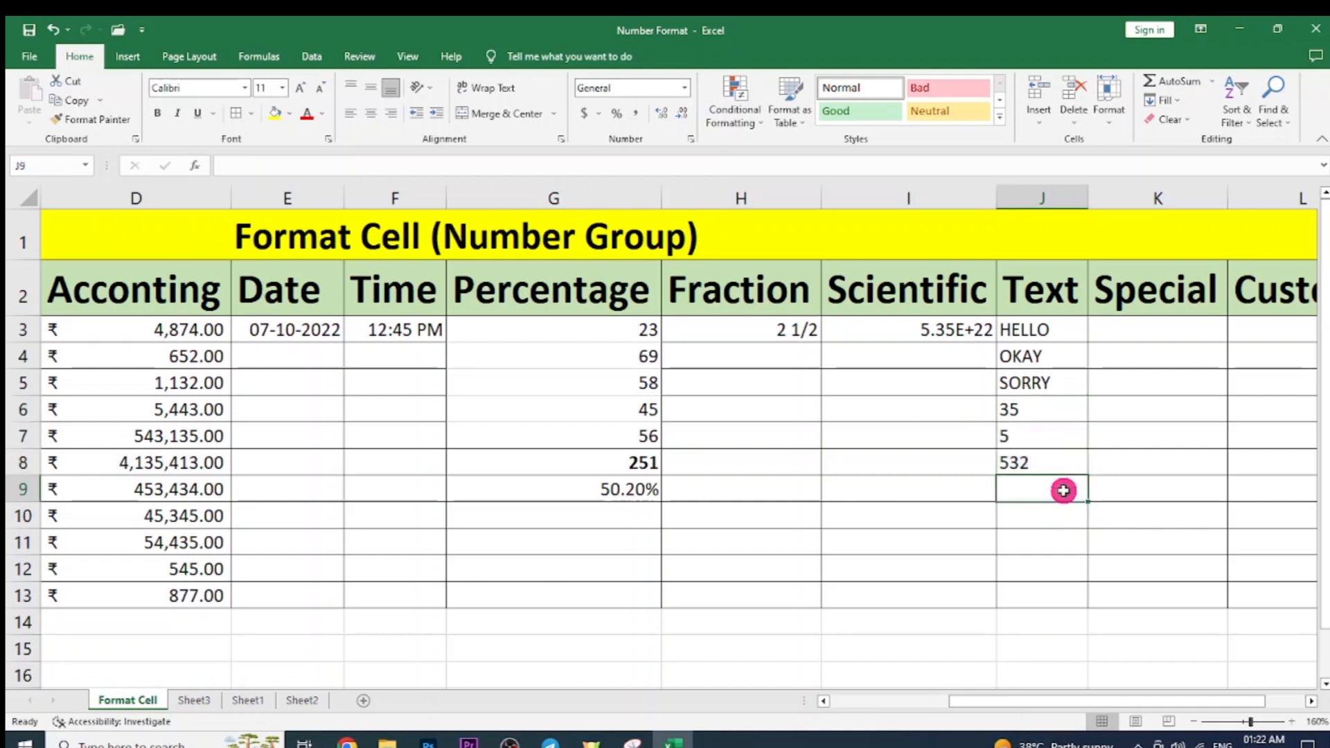
left_click(1060, 516)
left_click_drag(1037, 407, 1038, 455)
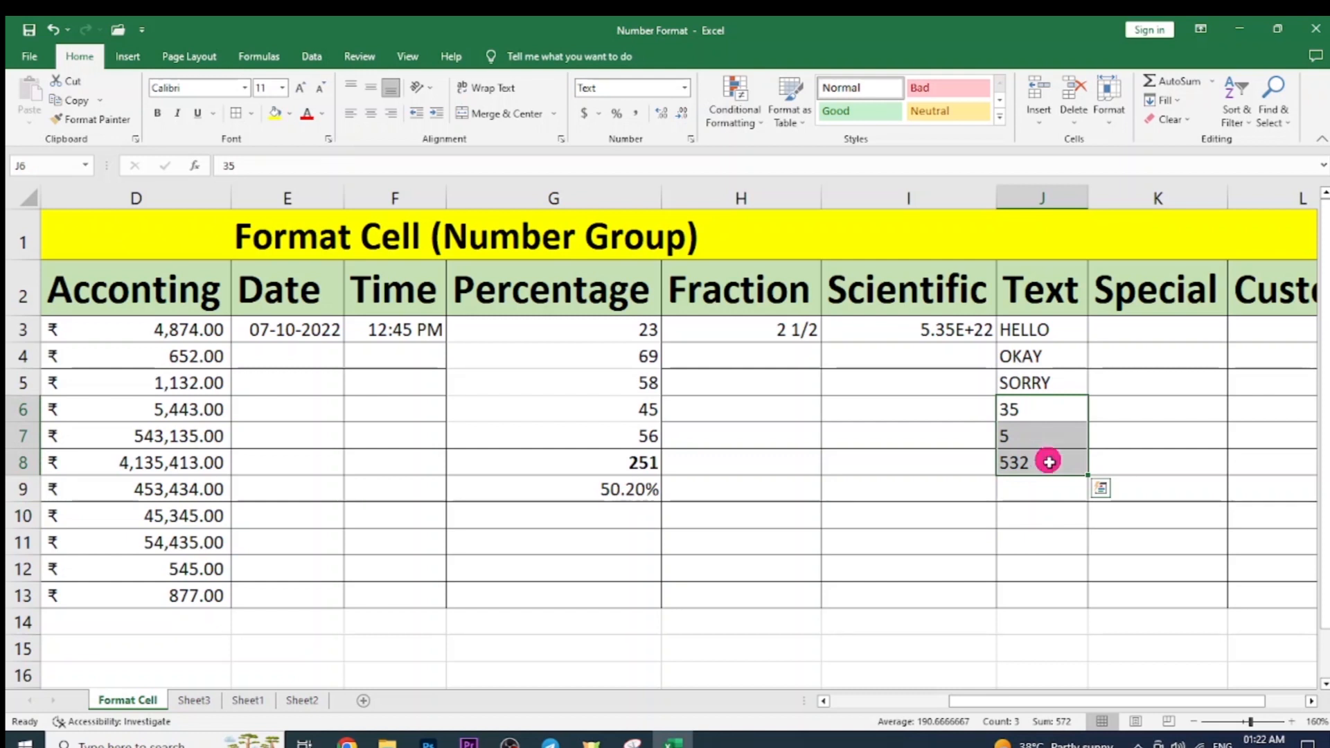
left_click(1037, 407)
left_click(1058, 462)
left_click_drag(1045, 335, 1040, 462)
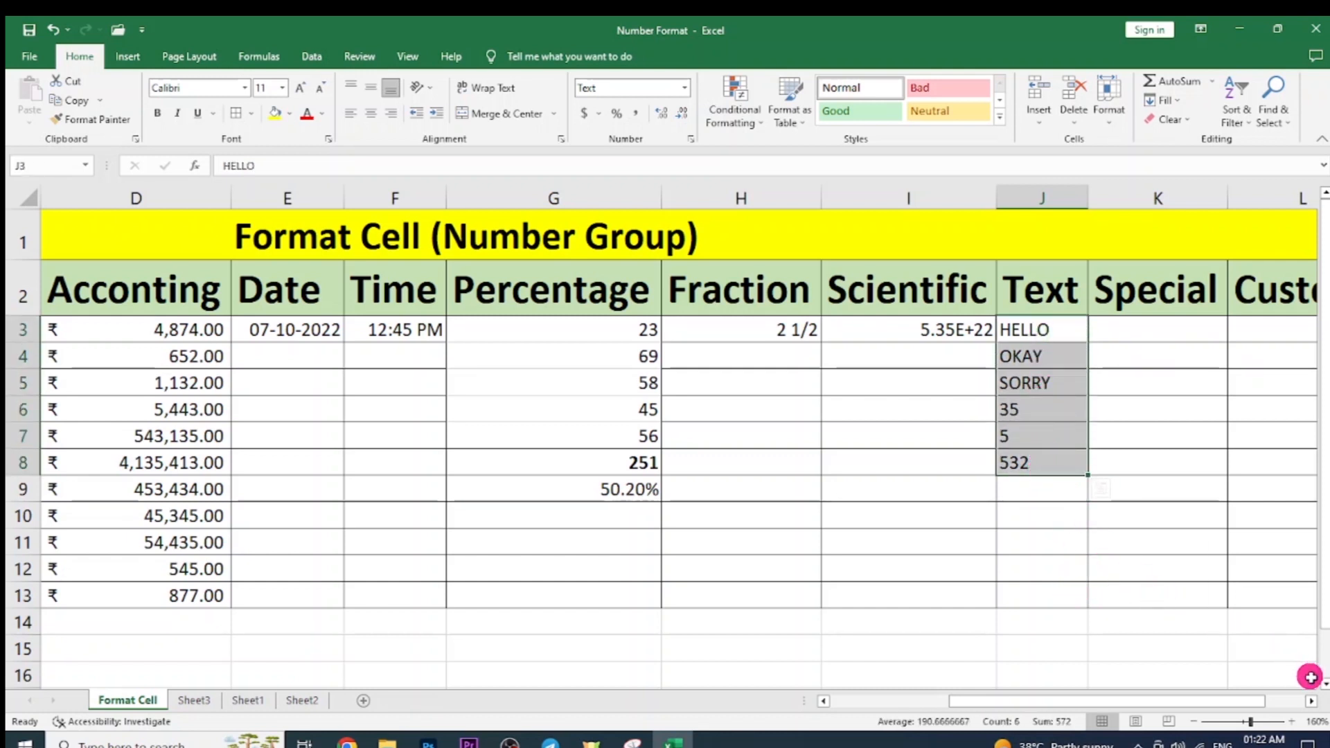
left_click(1311, 701)
left_click(1311, 701)
left_click(881, 334)
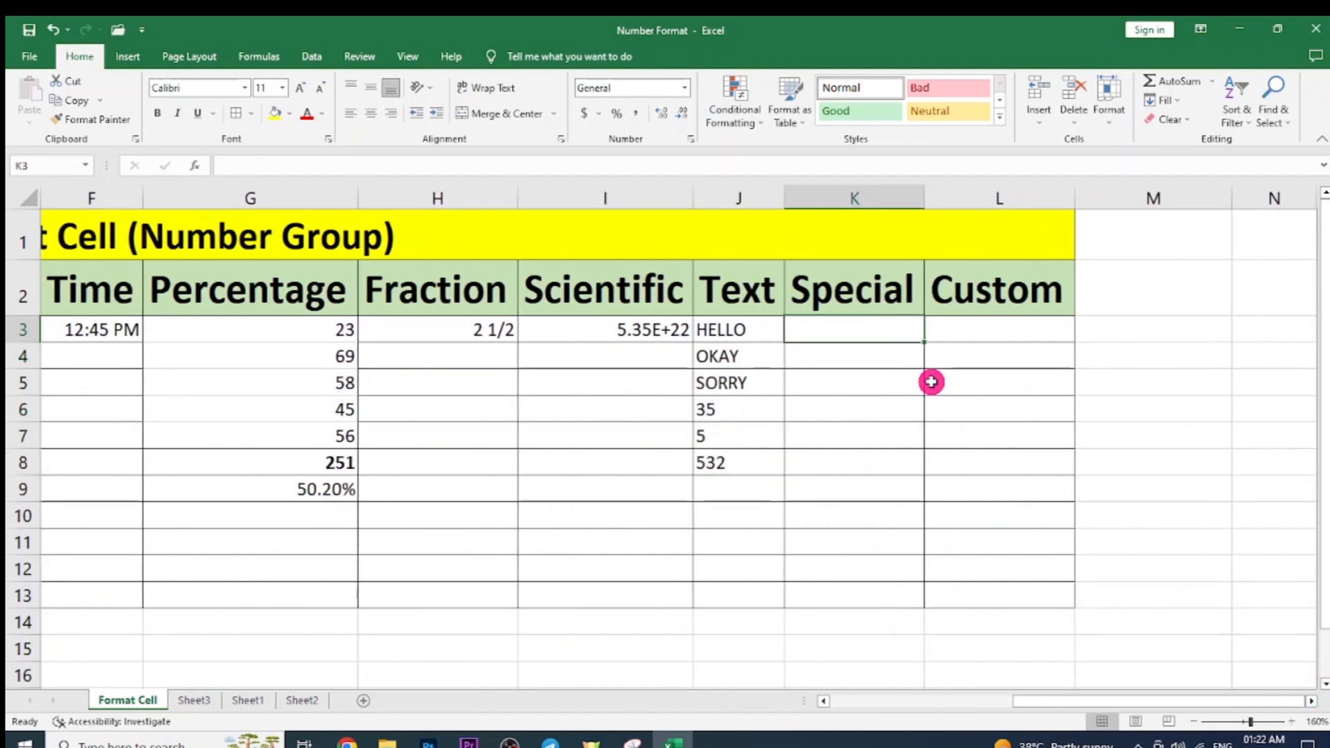
Preview the Special Phone Number format in Format Cells, then cancel without applying.
key("ctrl+1")
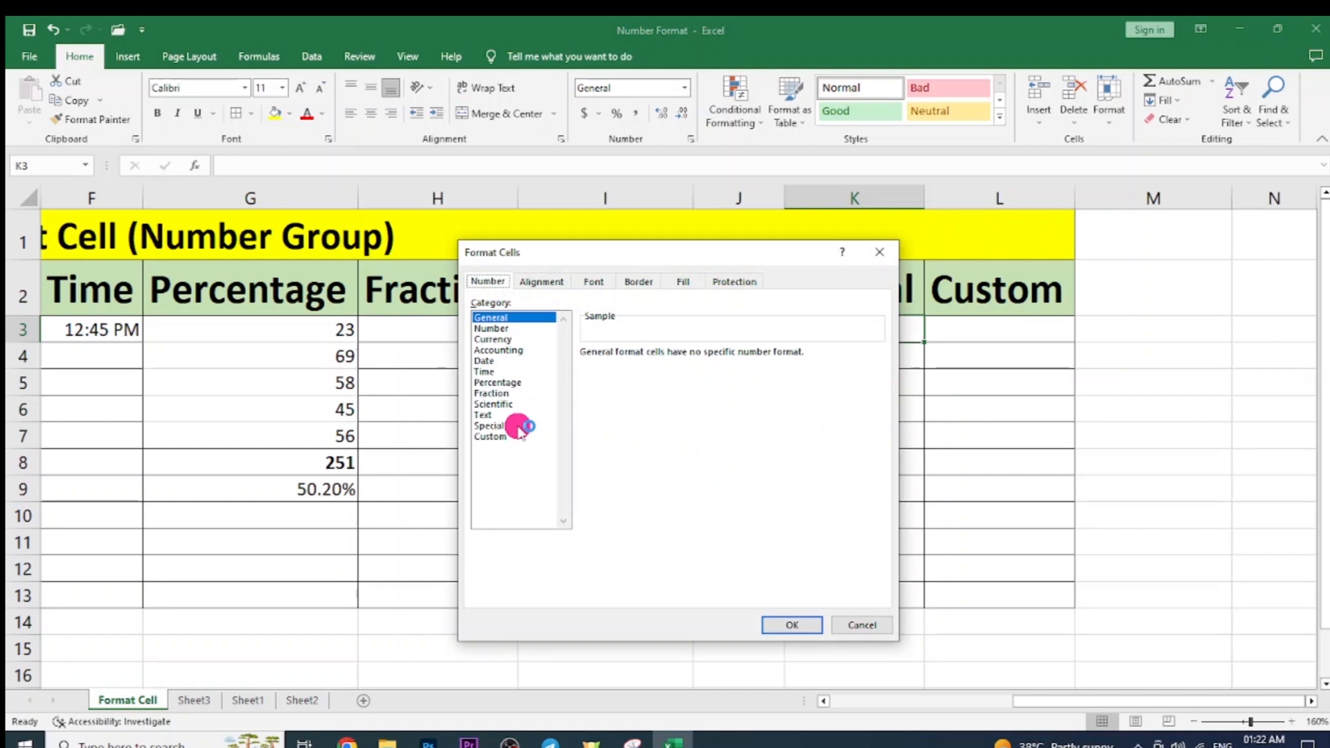
left_click(518, 425)
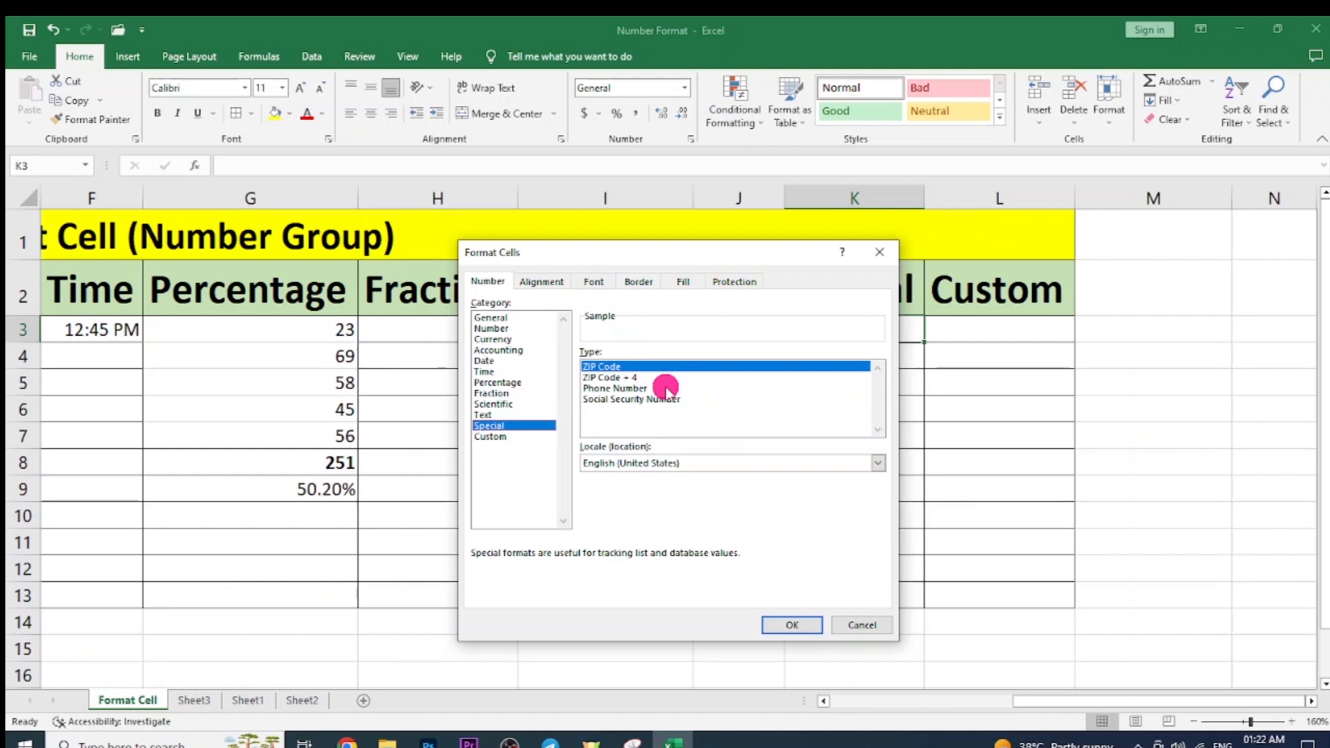
left_click(658, 388)
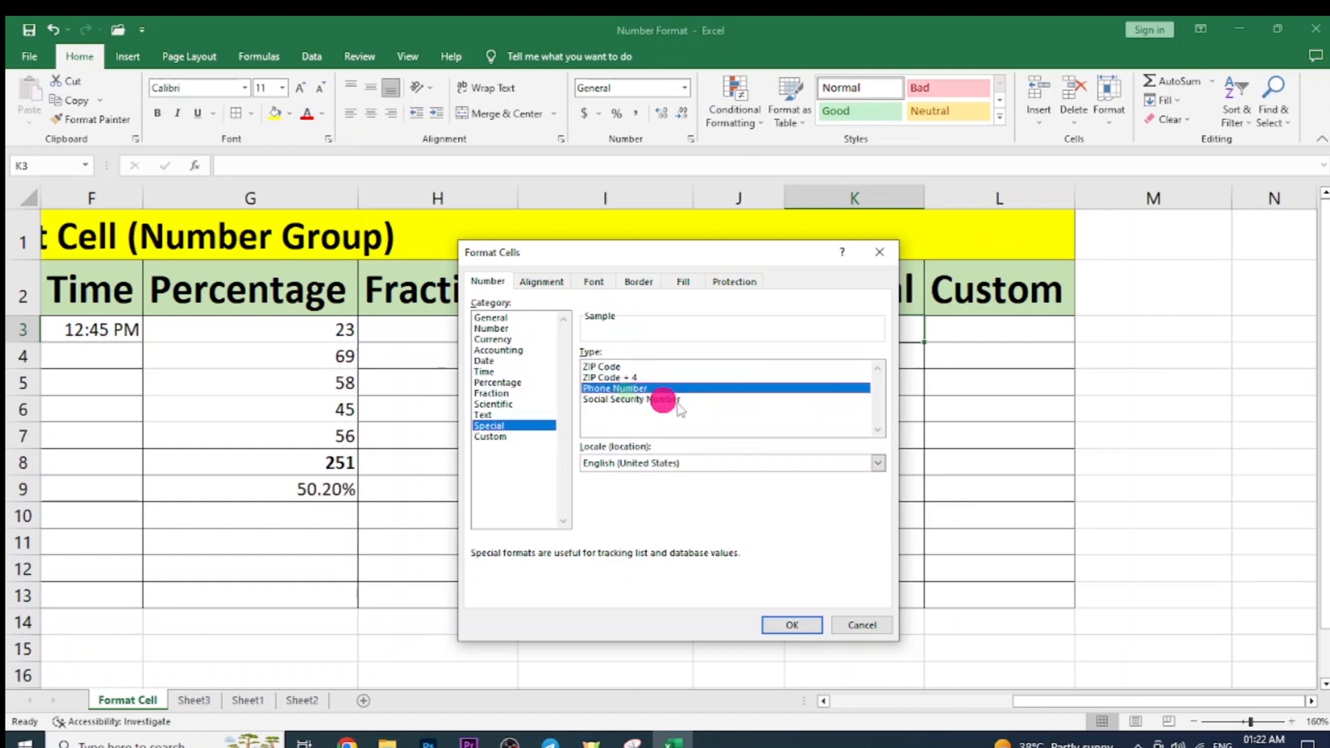
left_click(858, 625)
left_click(841, 321)
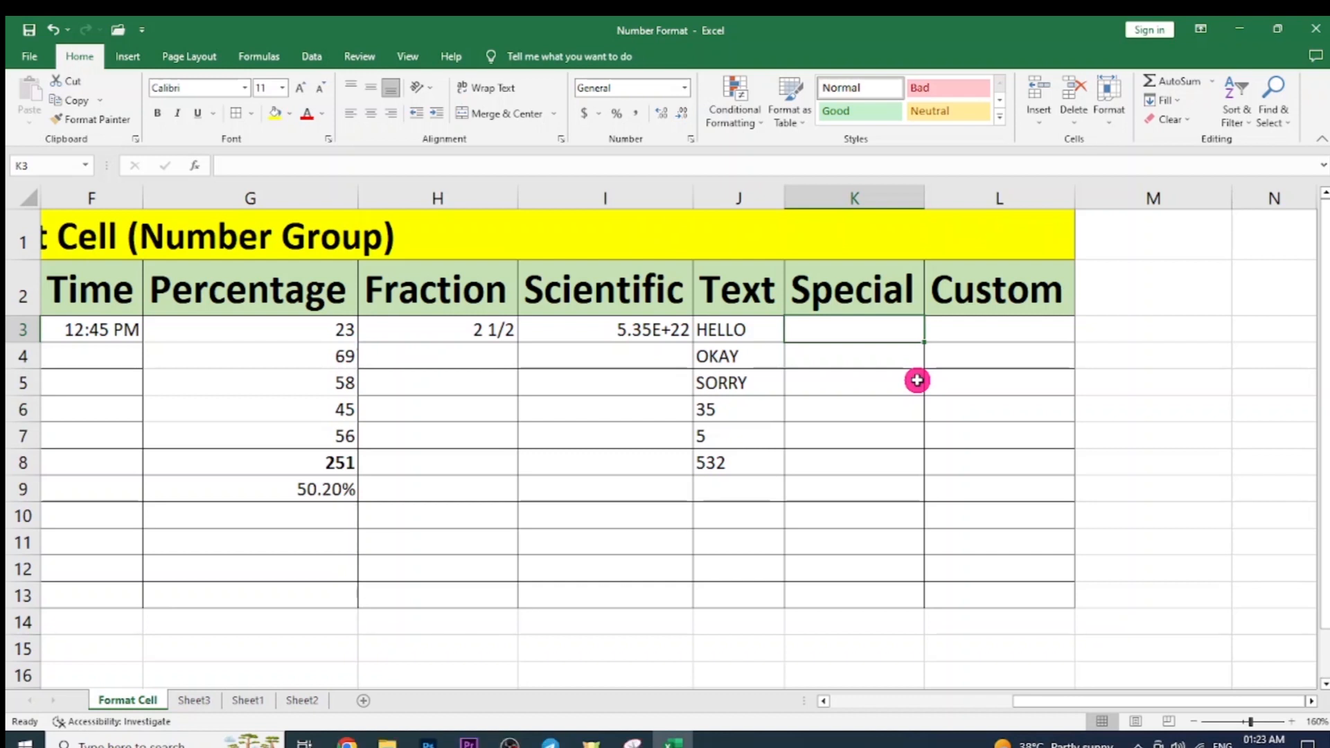
Enter a ten-digit phone number in K3 under Special.
left_click(917, 380)
left_click(882, 332)
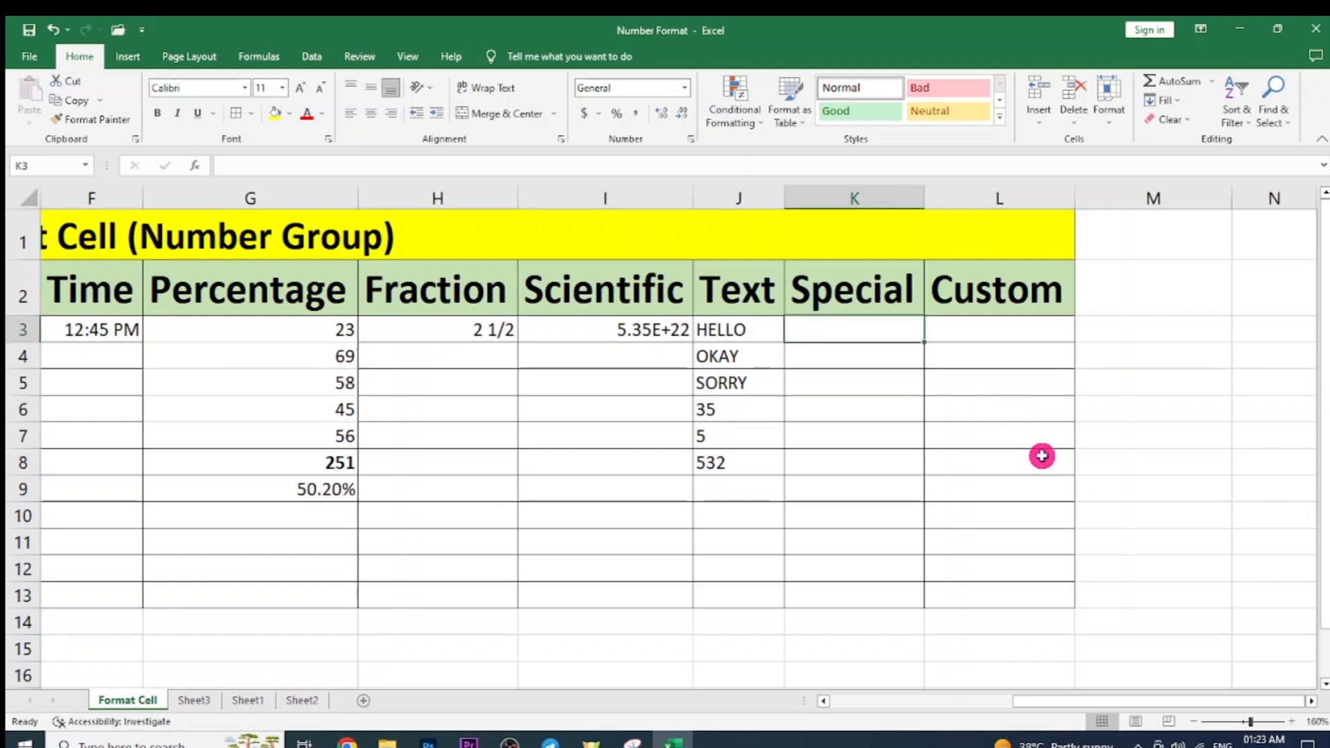
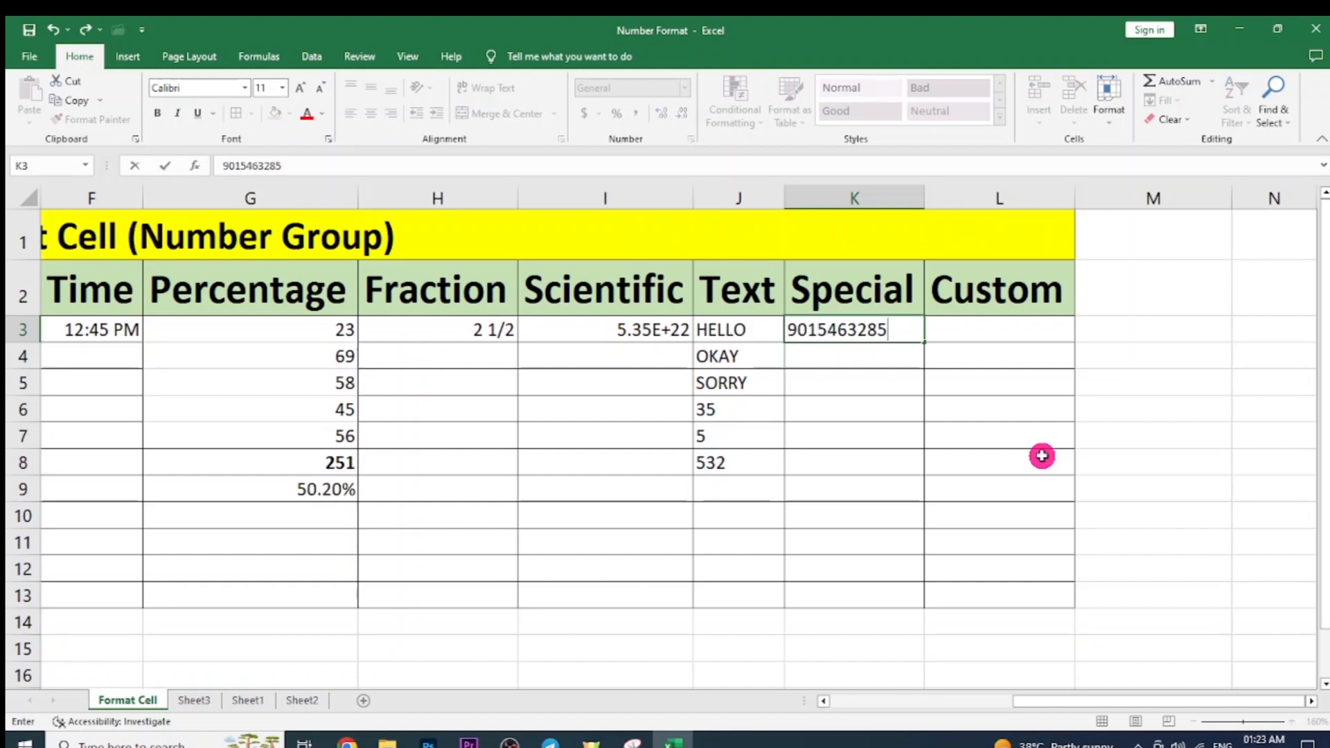
key("Return")
key("Up")
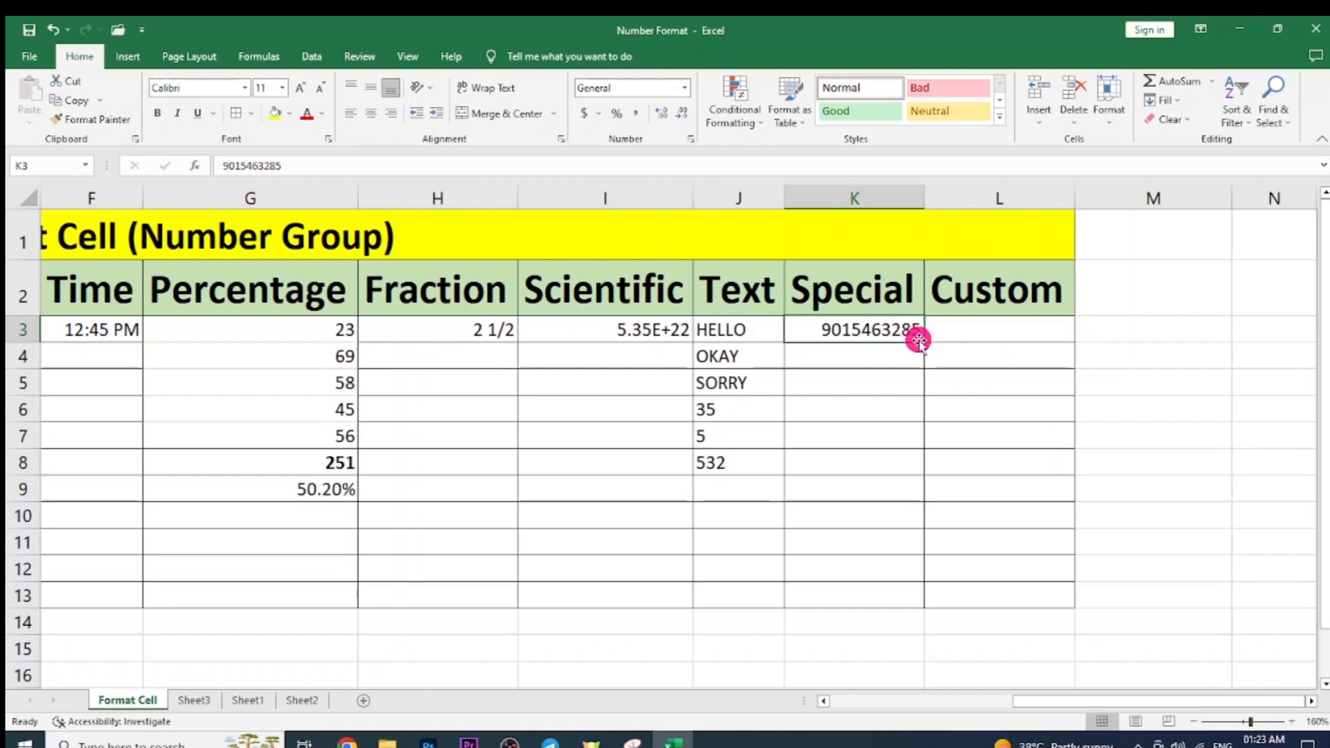
Apply the Special Phone Number format to K3 so the area code shows in parentheses.
left_click(690, 139)
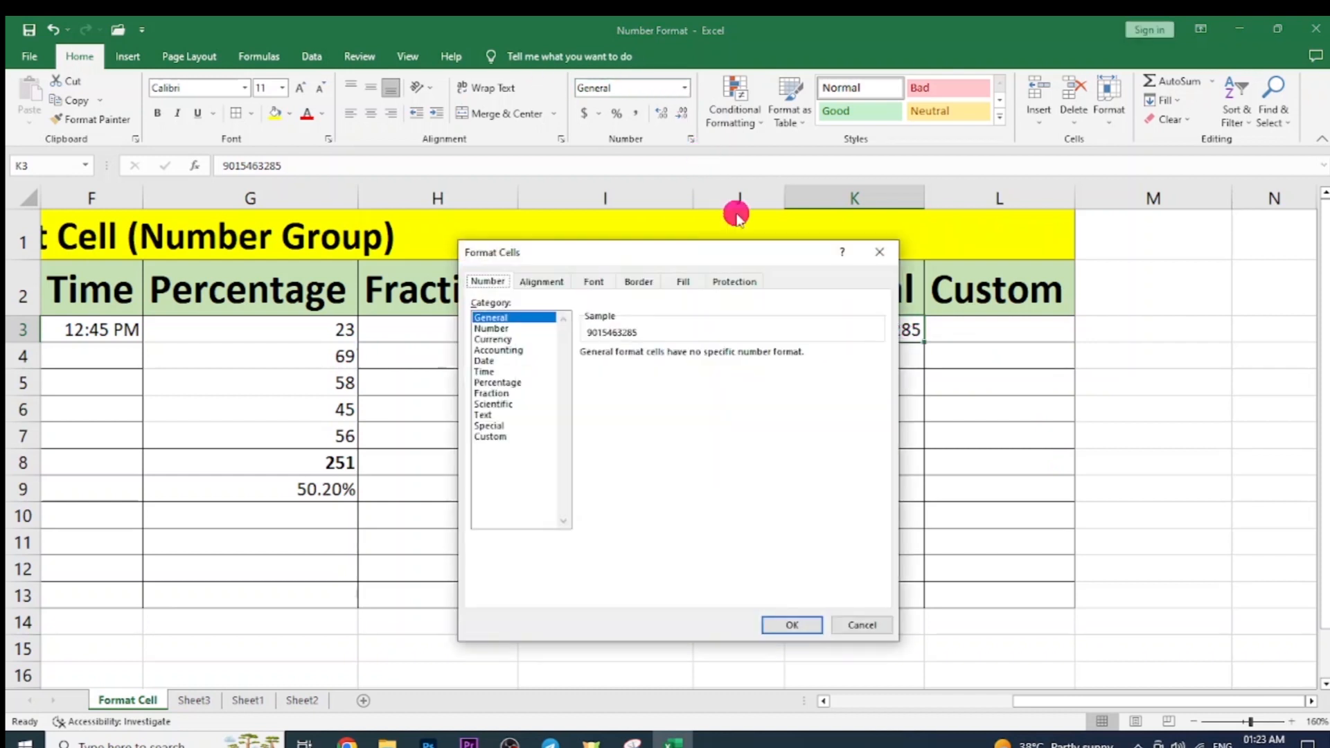
left_click_drag(742, 253, 441, 247)
left_click(217, 419)
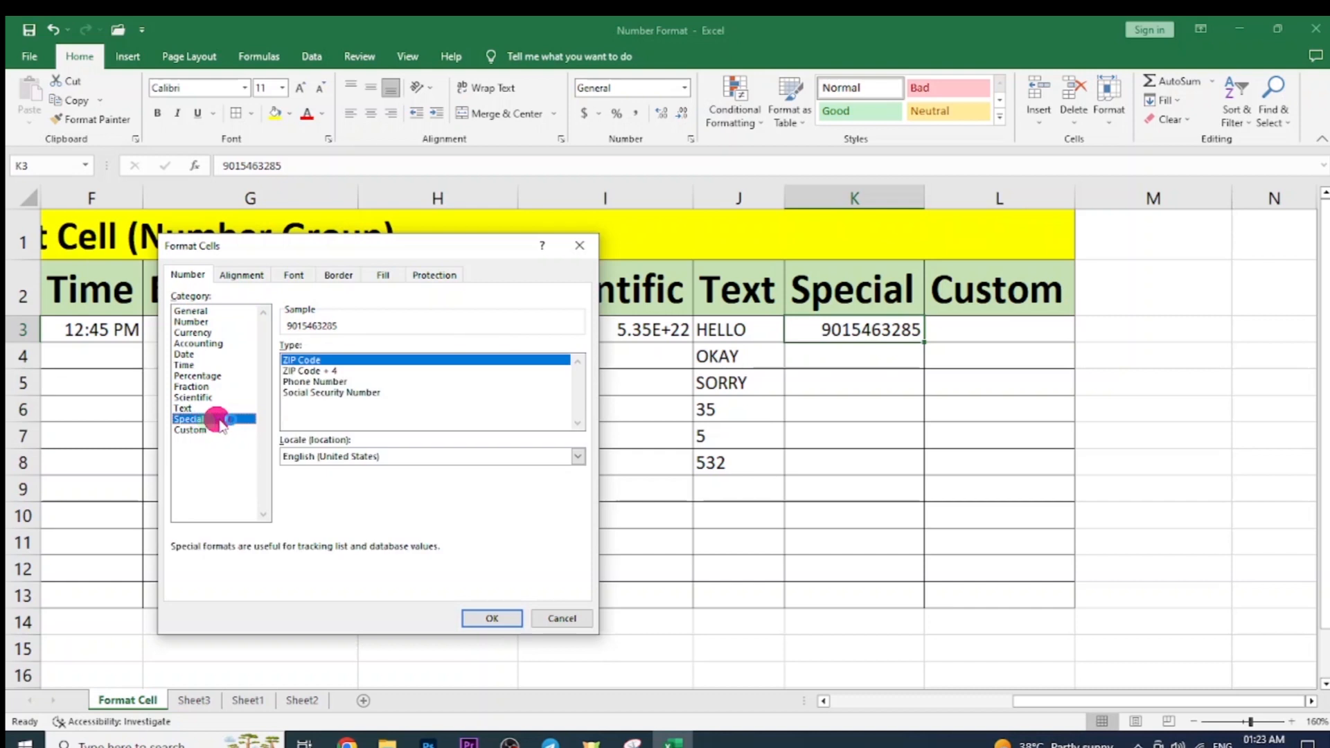
left_click(316, 382)
left_click(486, 620)
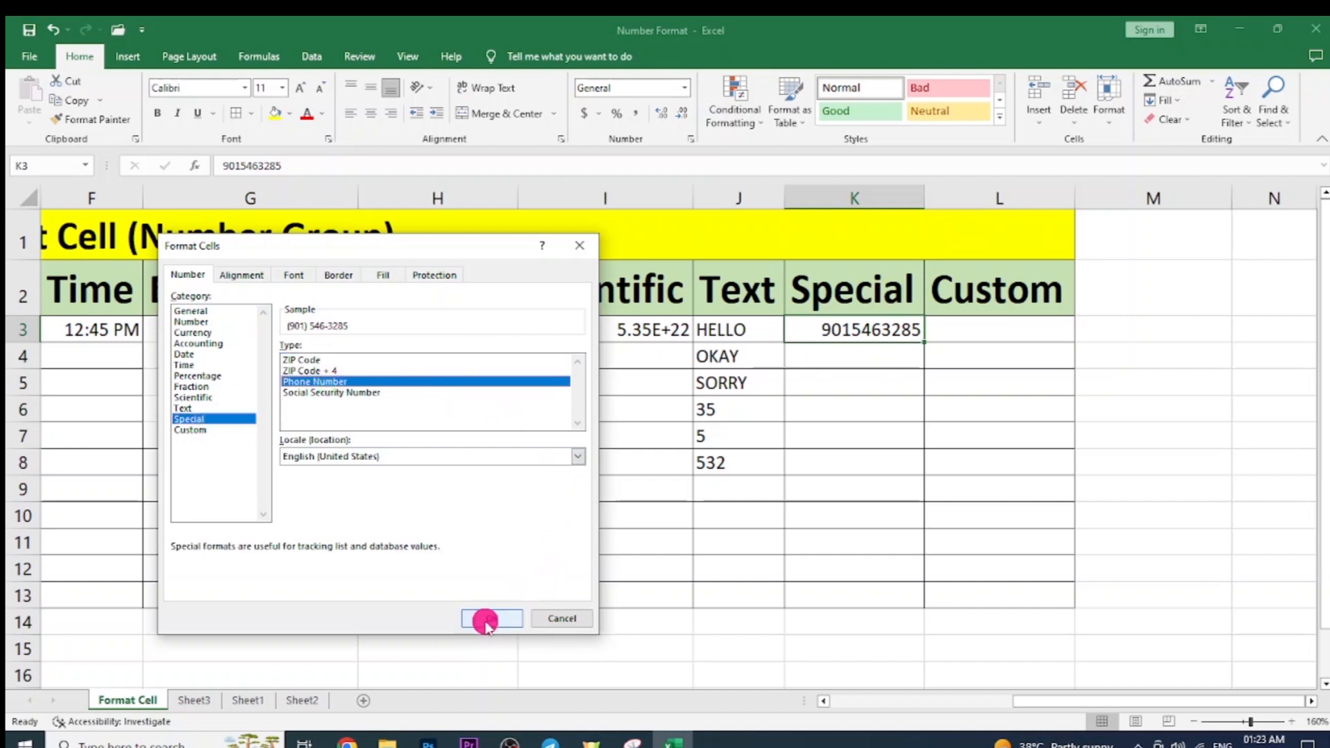
left_click(880, 406)
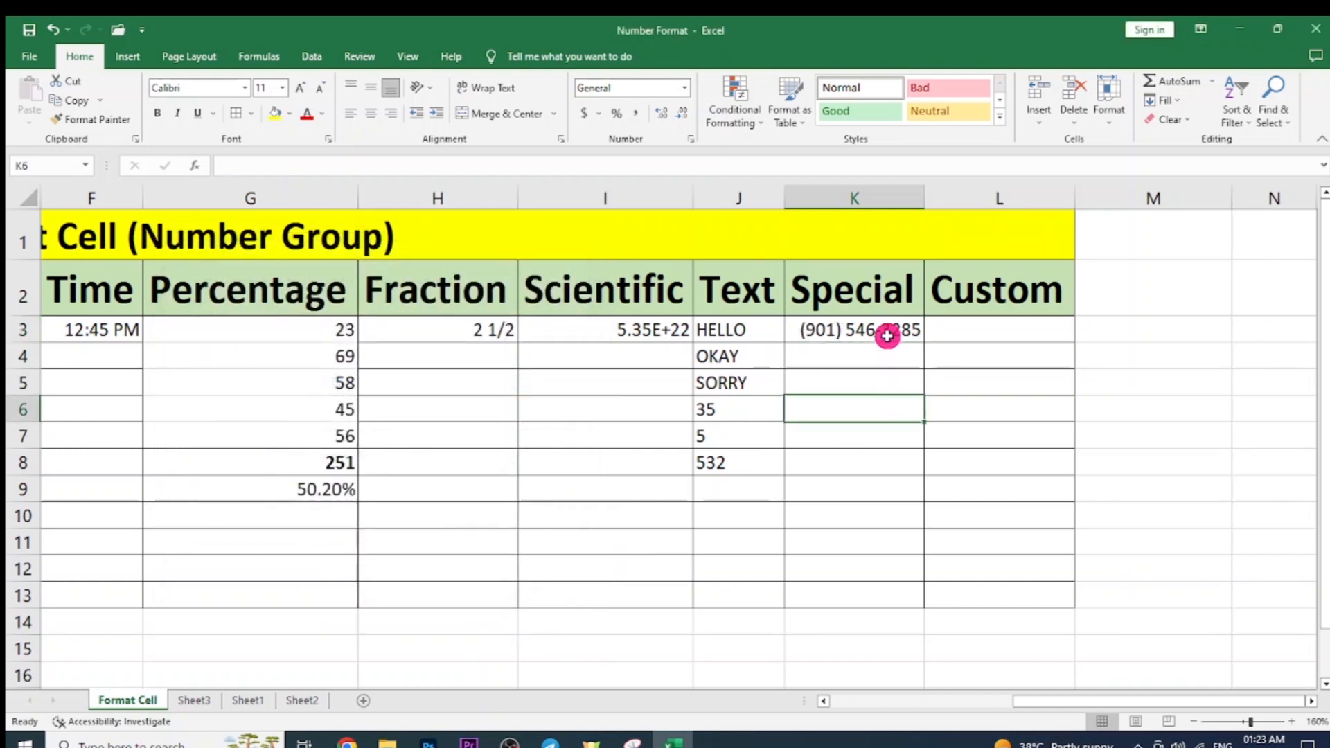
left_click(887, 336)
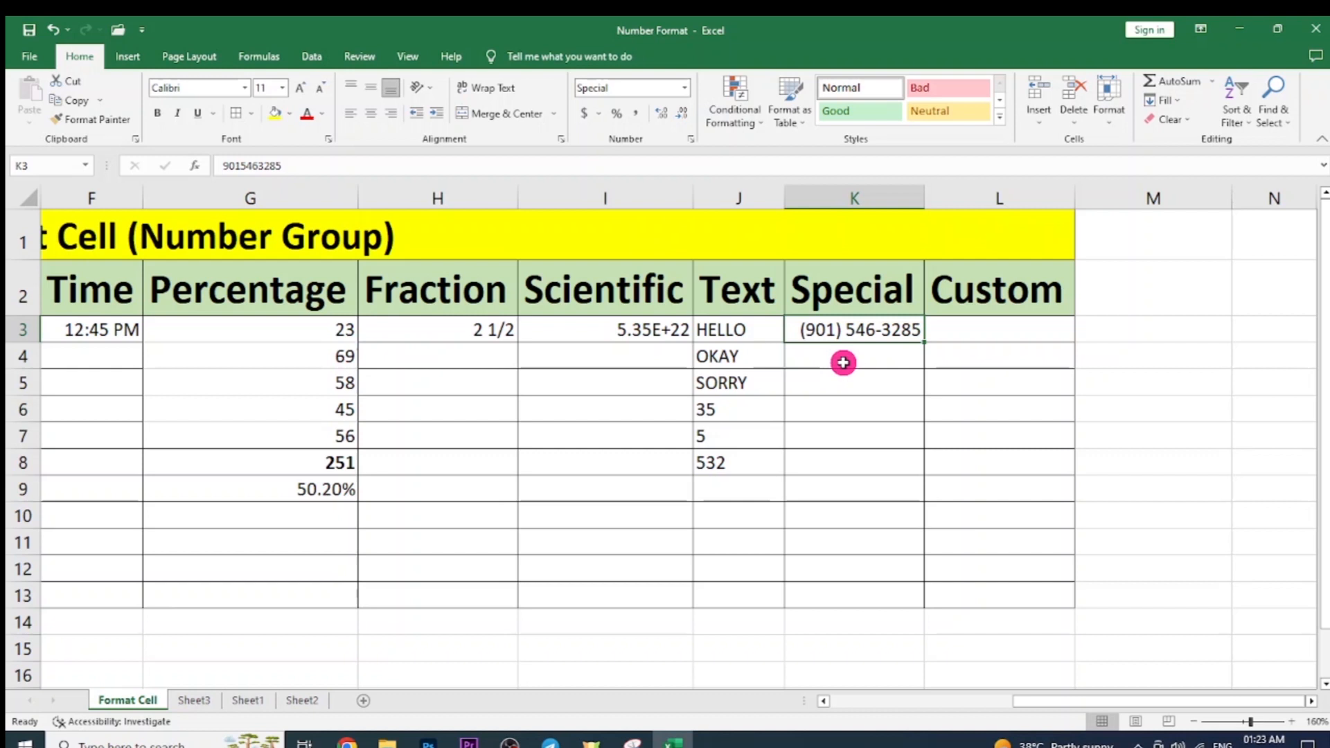
Undo and redo the phone number format on K3 to compare its display.
key("ctrl+z")
left_click(865, 374)
left_click(865, 328)
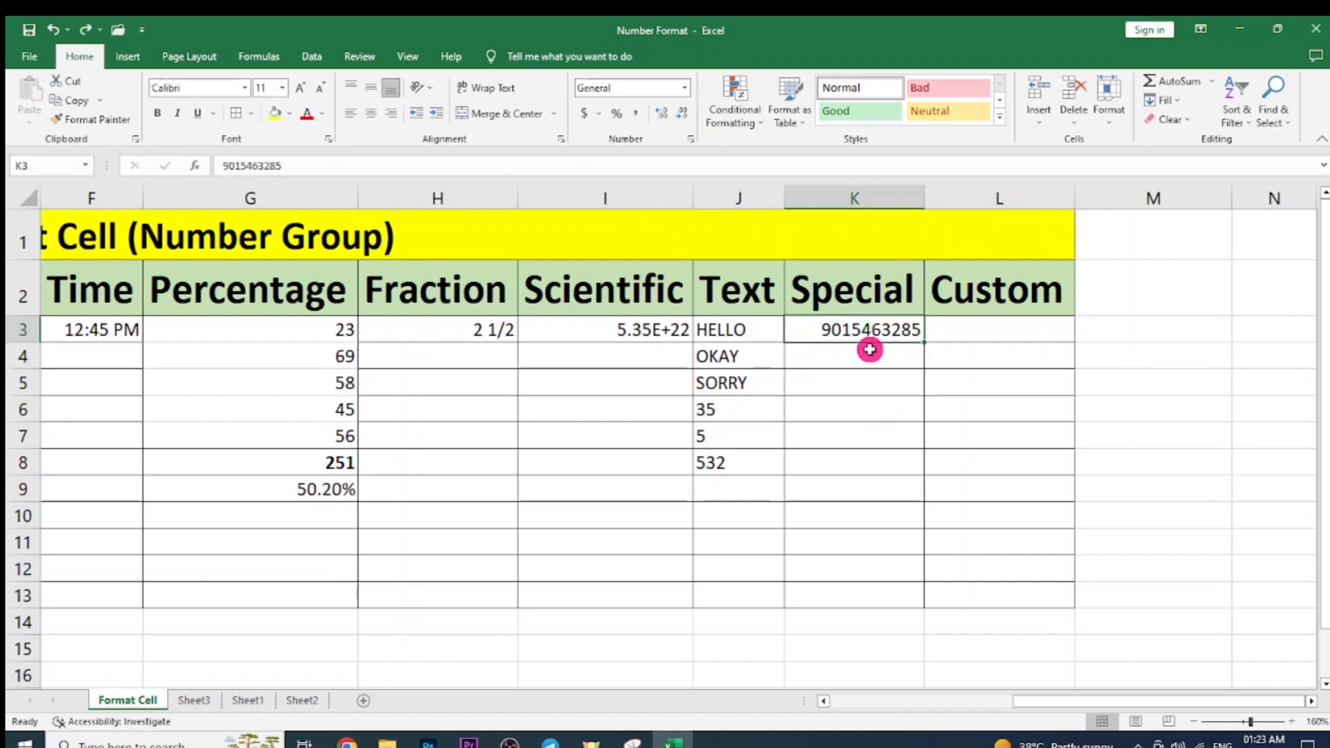
key("ctrl+y")
left_click(893, 349)
left_click(882, 327)
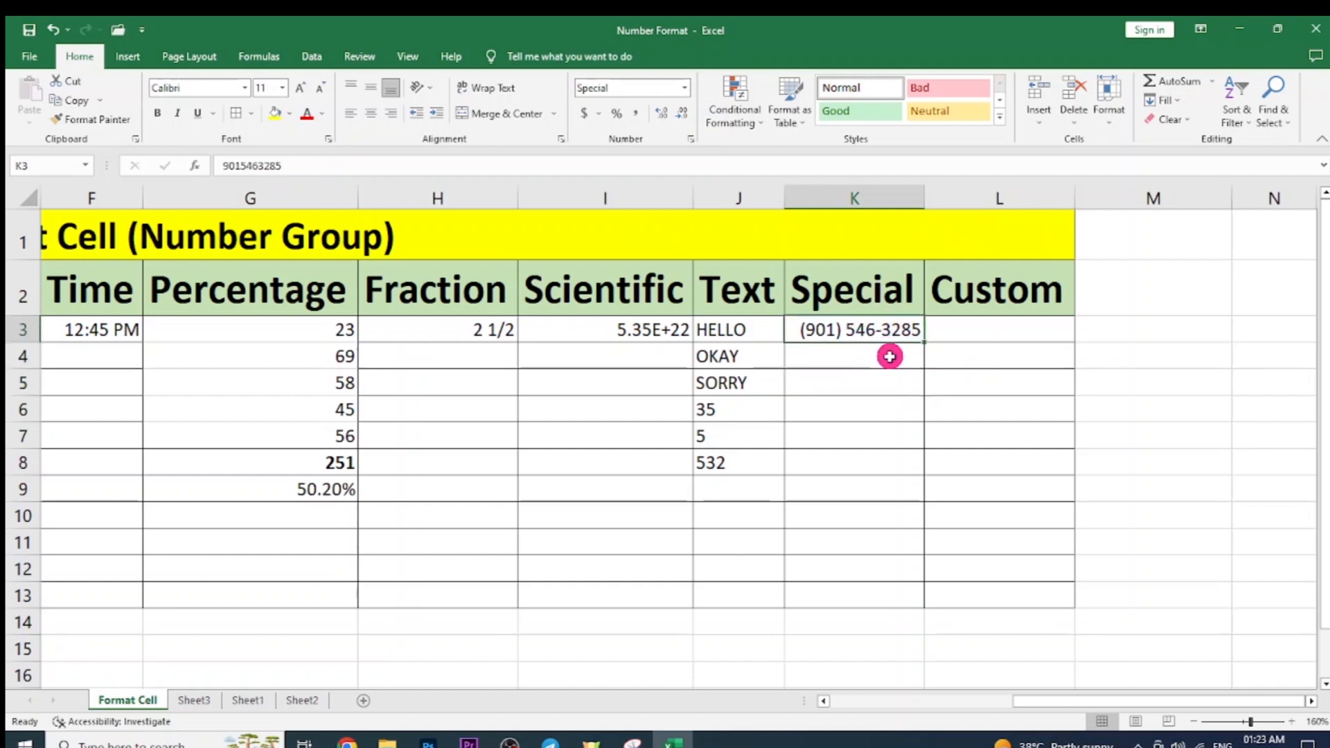
left_click(892, 361)
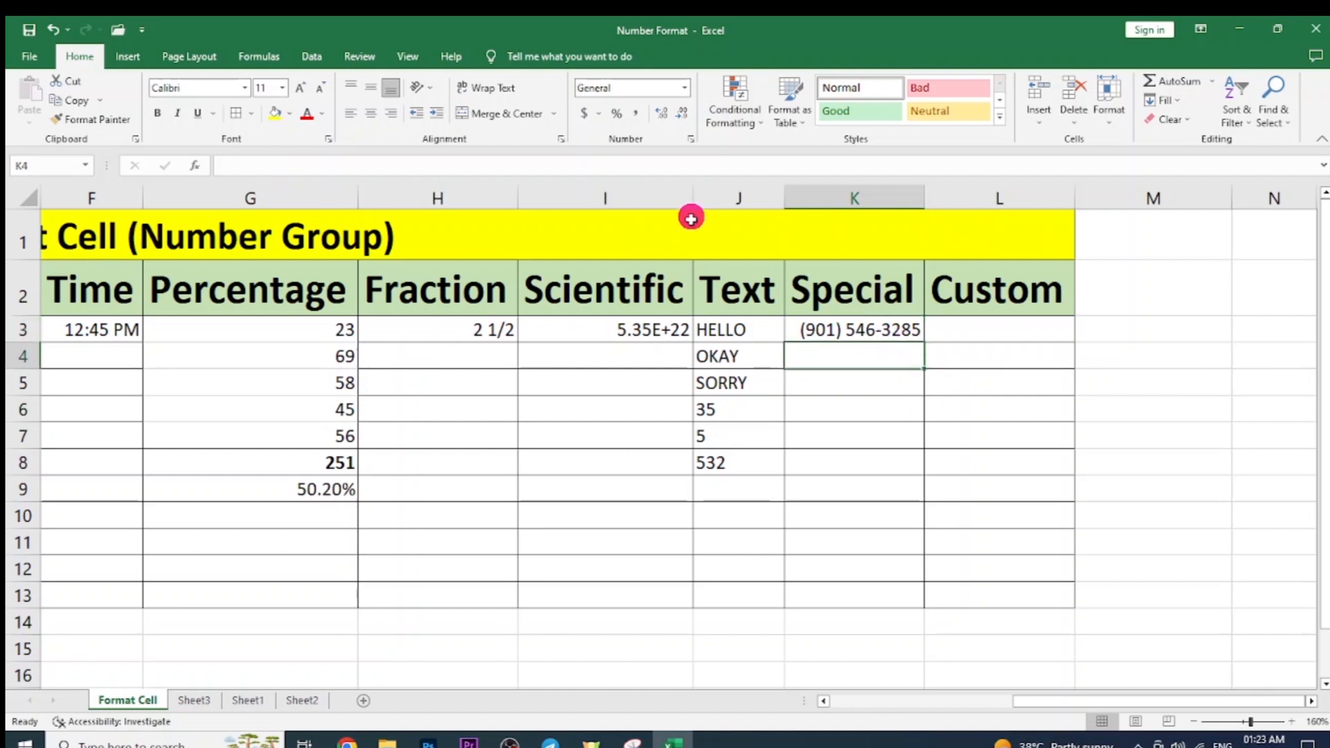
key("ctrl+1")
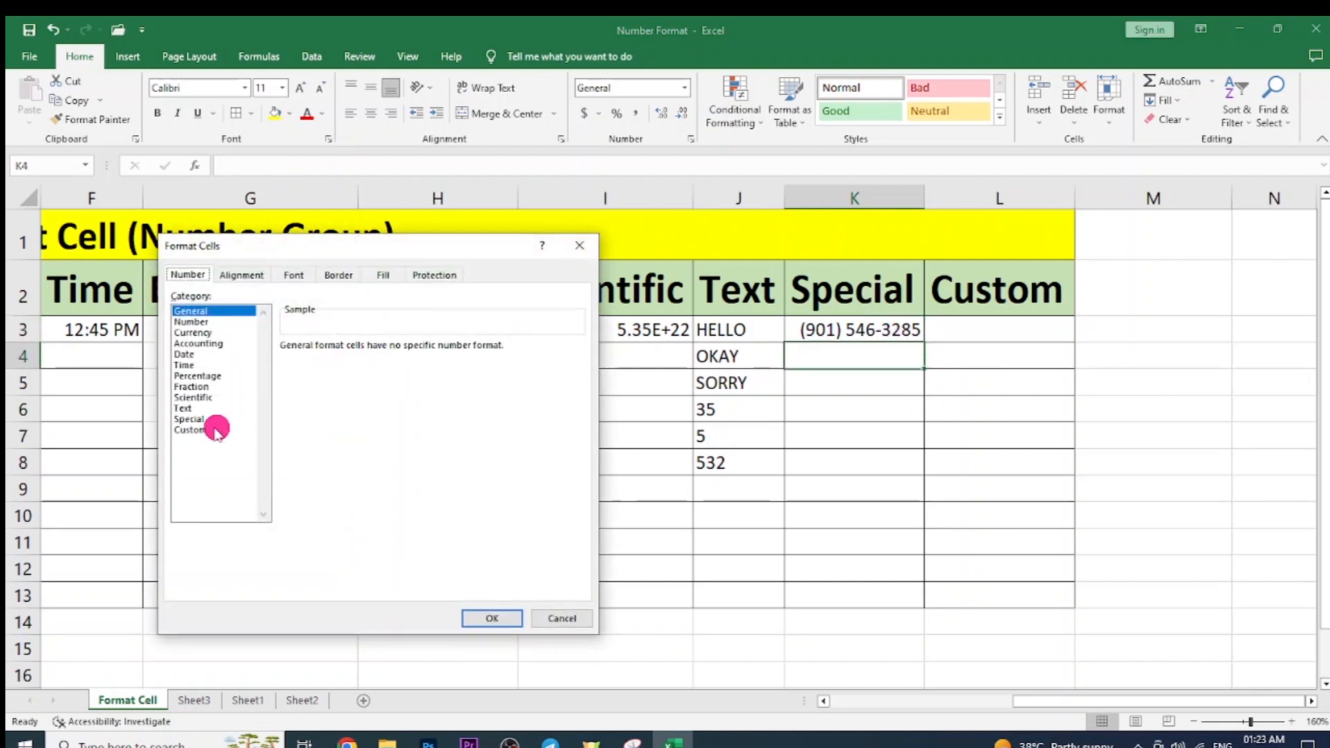
left_click(206, 419)
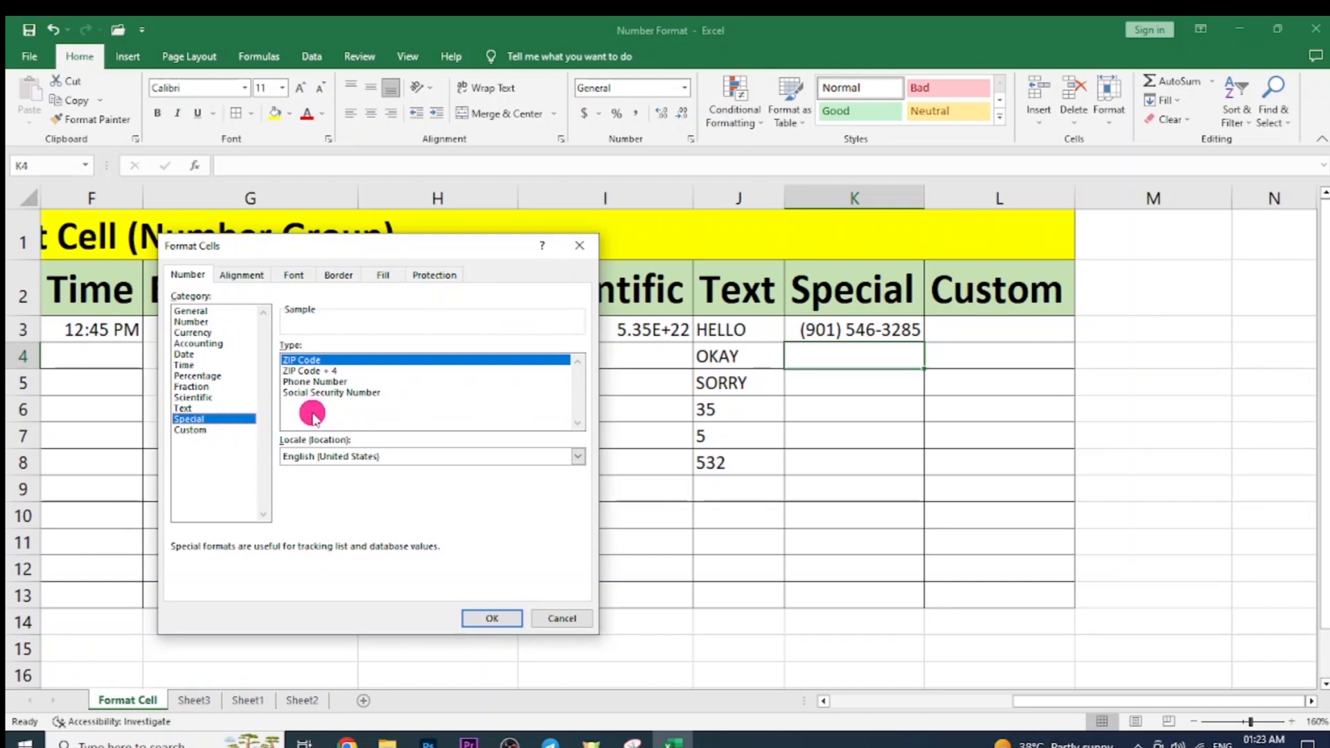
left_click(290, 308)
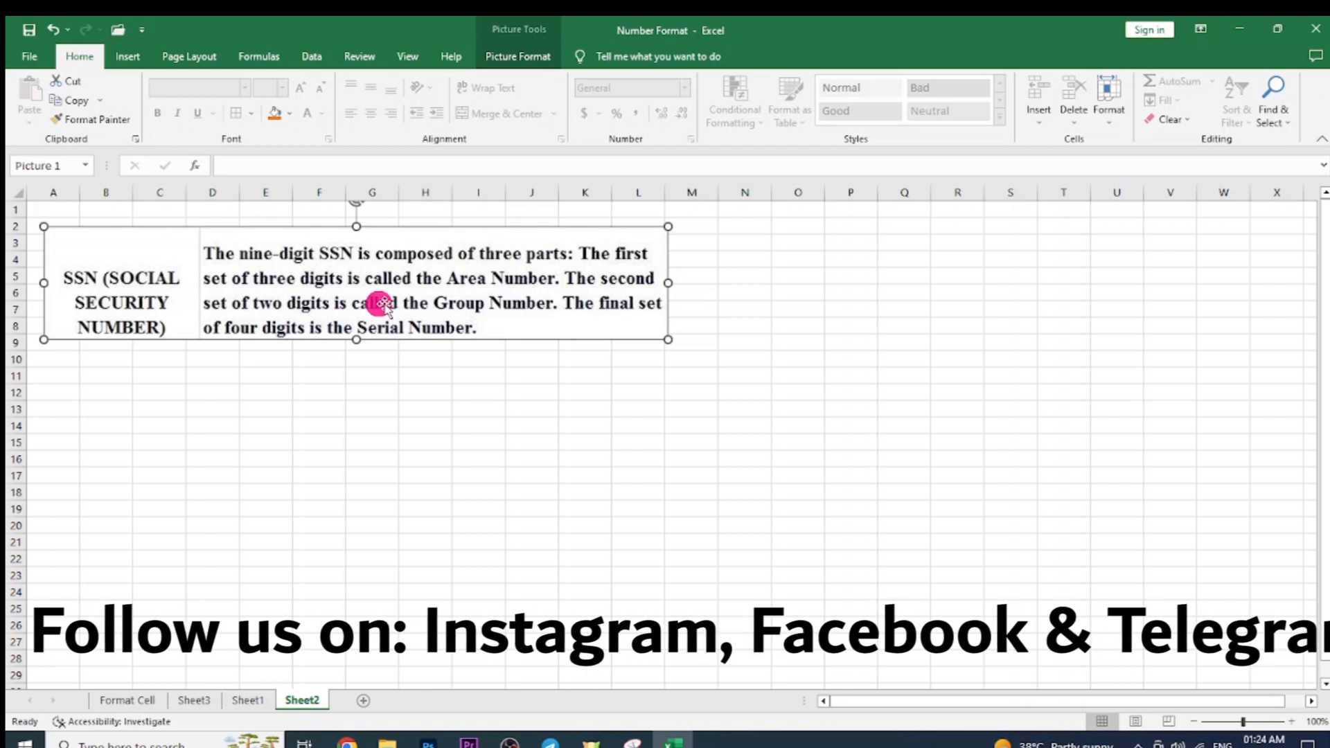
left_click(138, 701)
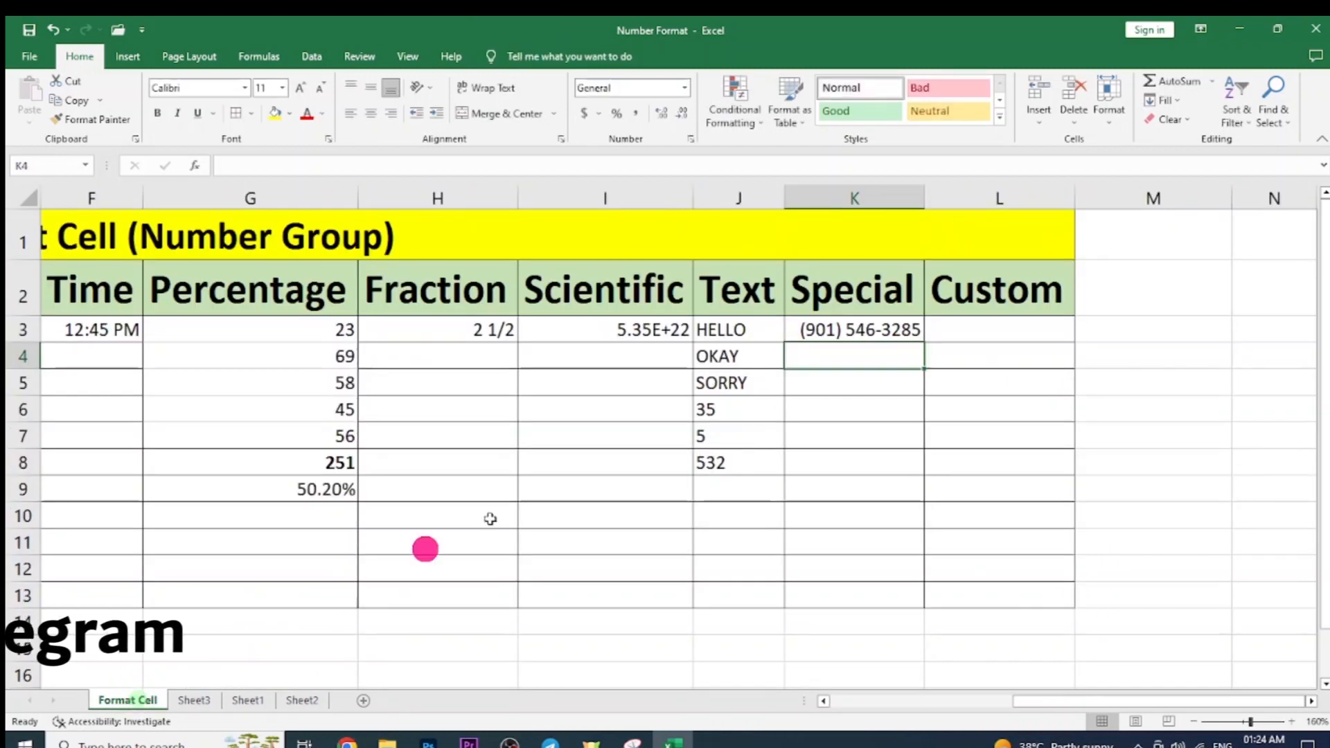
Preview K5's Special and Custom number formats, cancel without changes, and move to Sheet2.
left_click(894, 374)
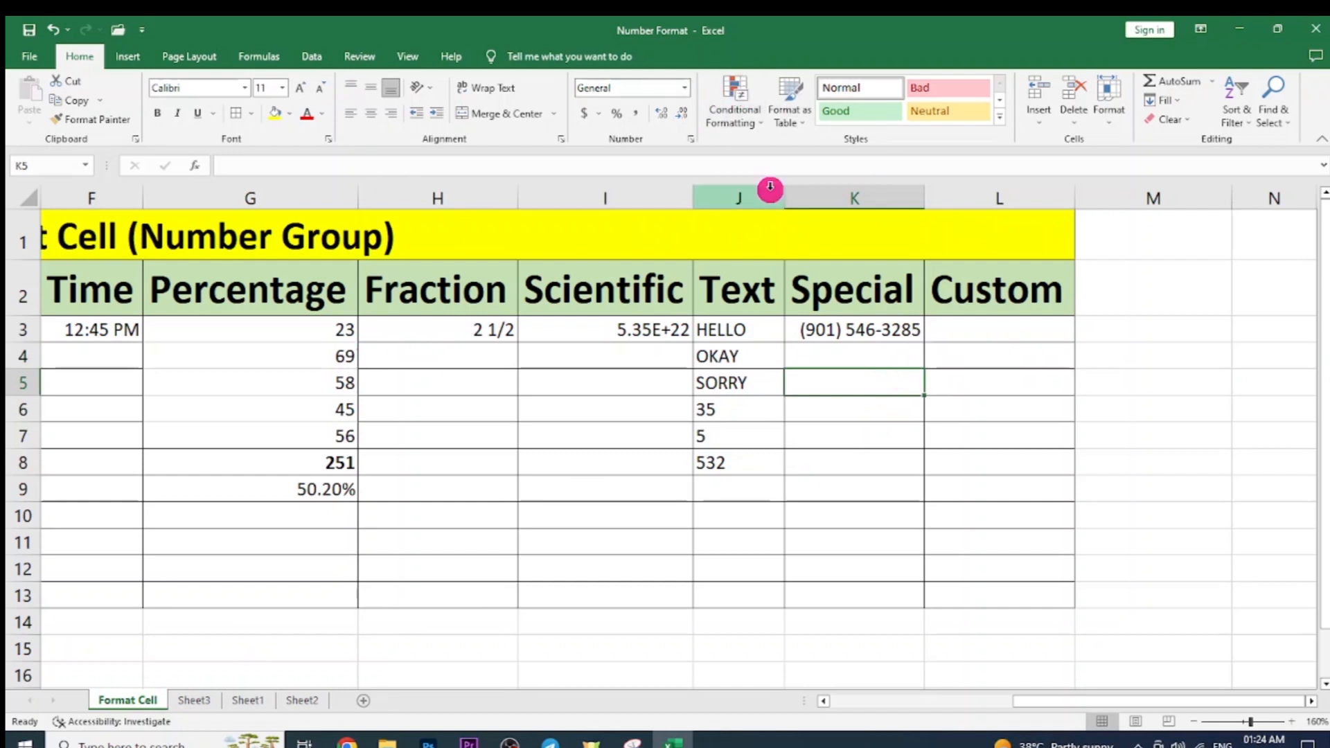
key("ctrl+1")
left_click(214, 420)
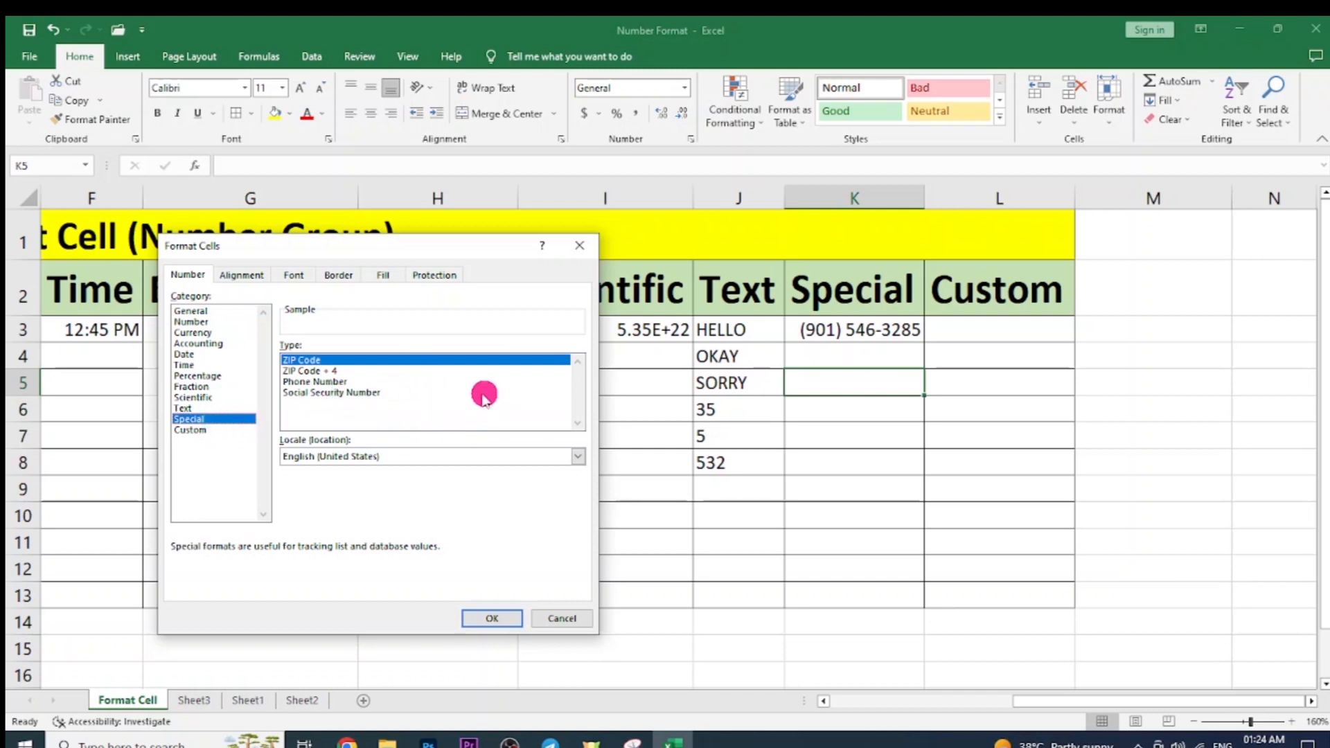
left_click(208, 430)
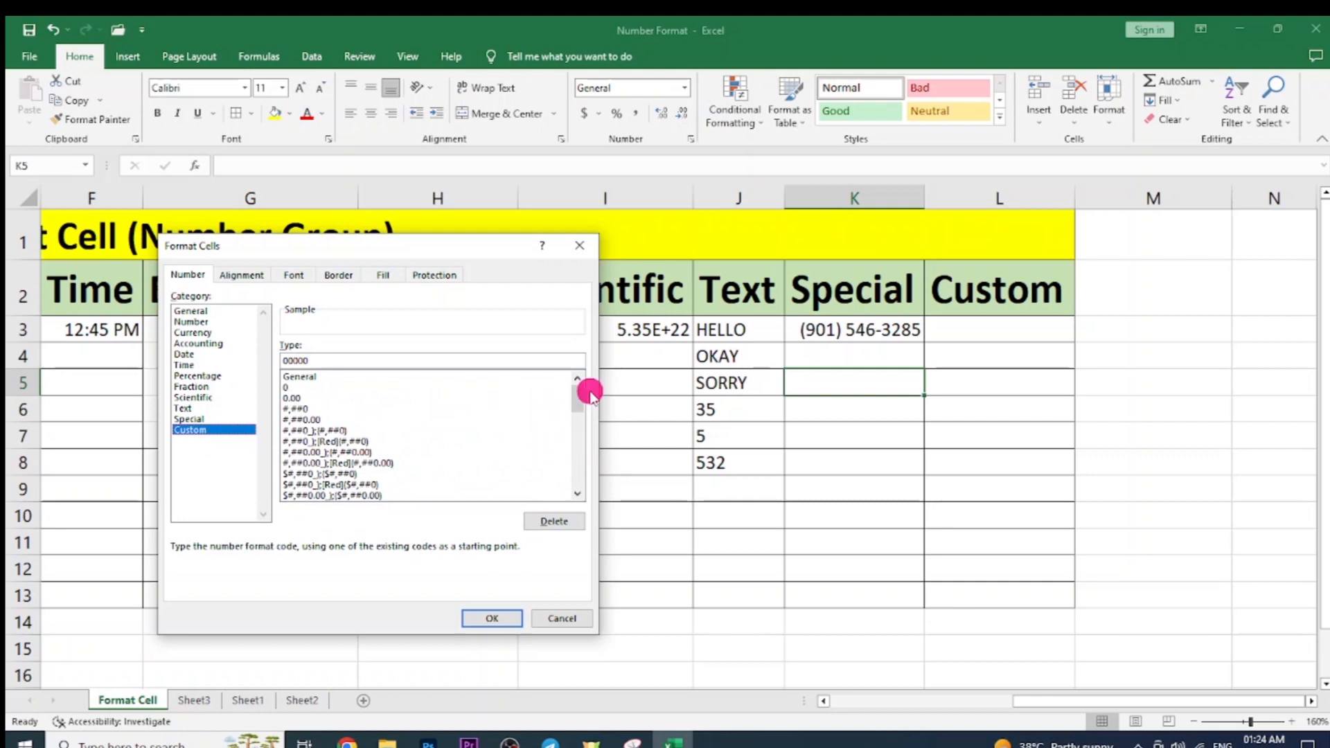
left_click_drag(576, 400, 567, 372)
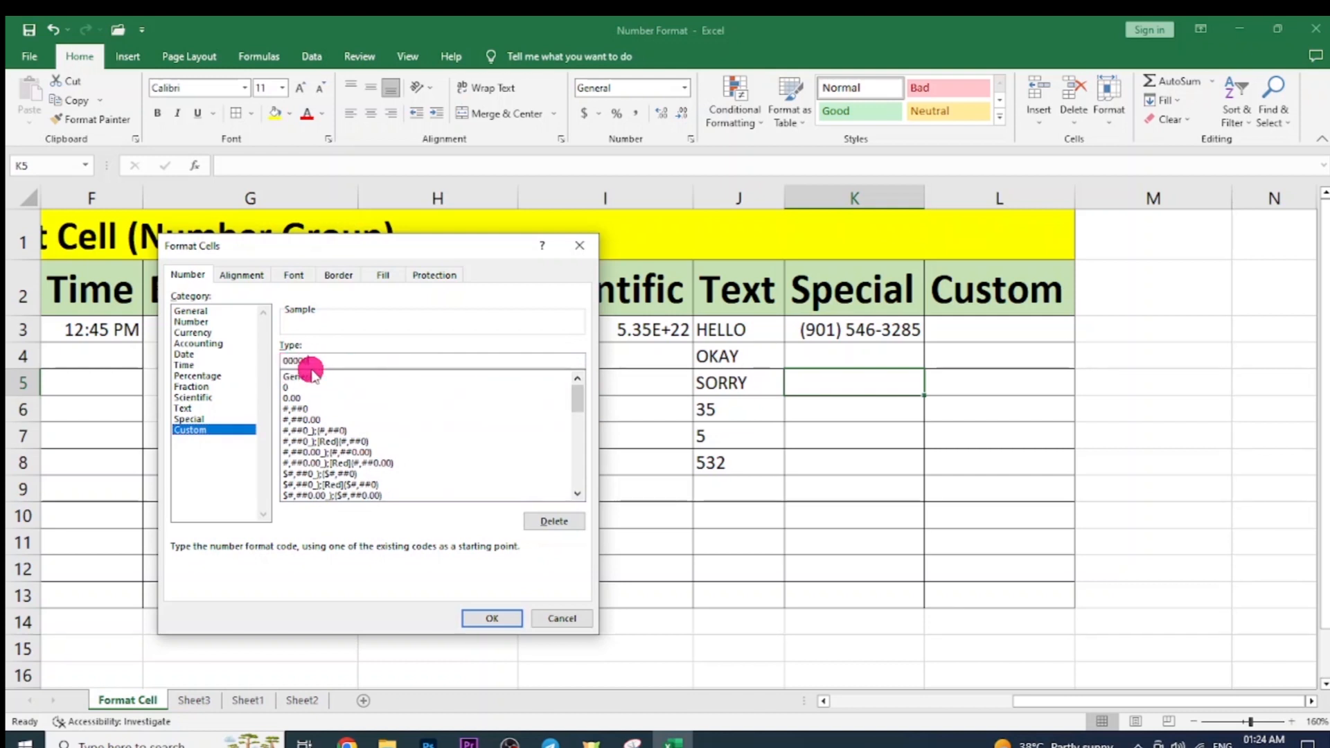
left_click(568, 624)
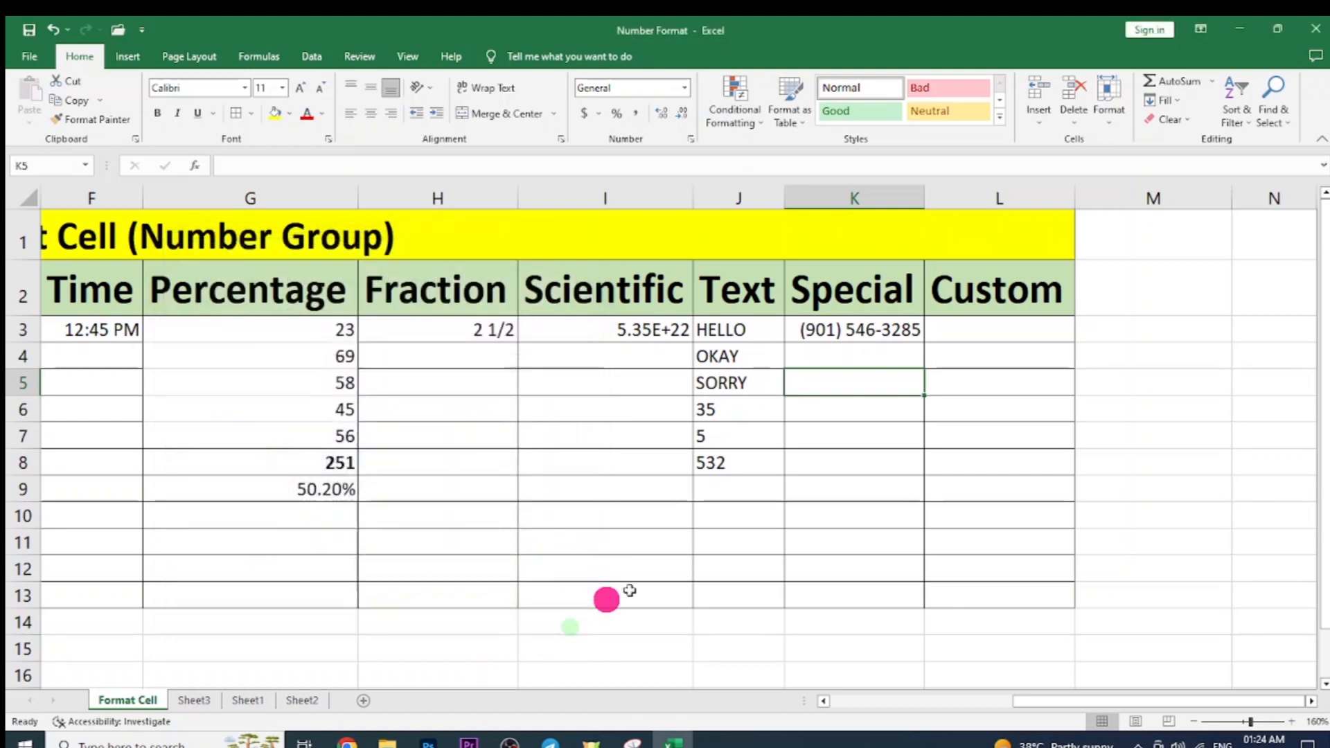
left_click(859, 493)
left_click(302, 700)
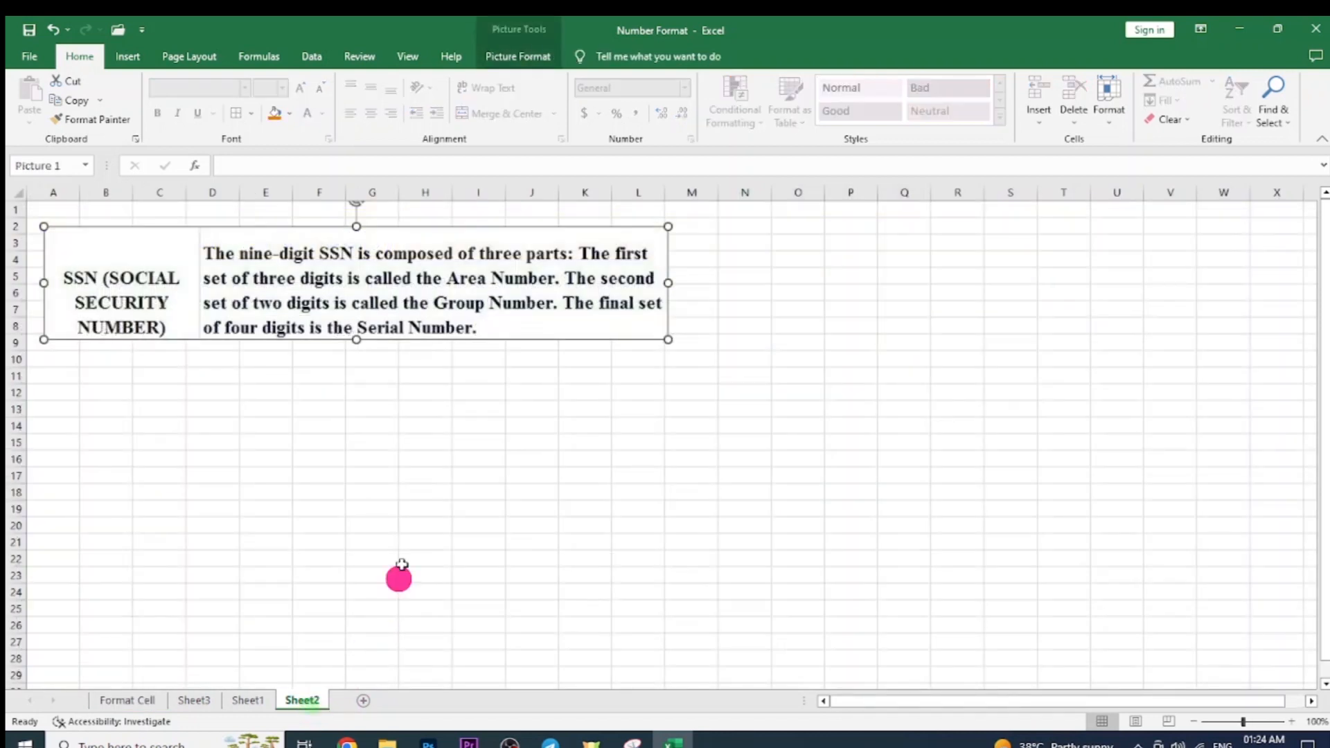
Paste the four ten-digit sample mobile numbers into P6:P9, then select Q6.
left_click(850, 325)
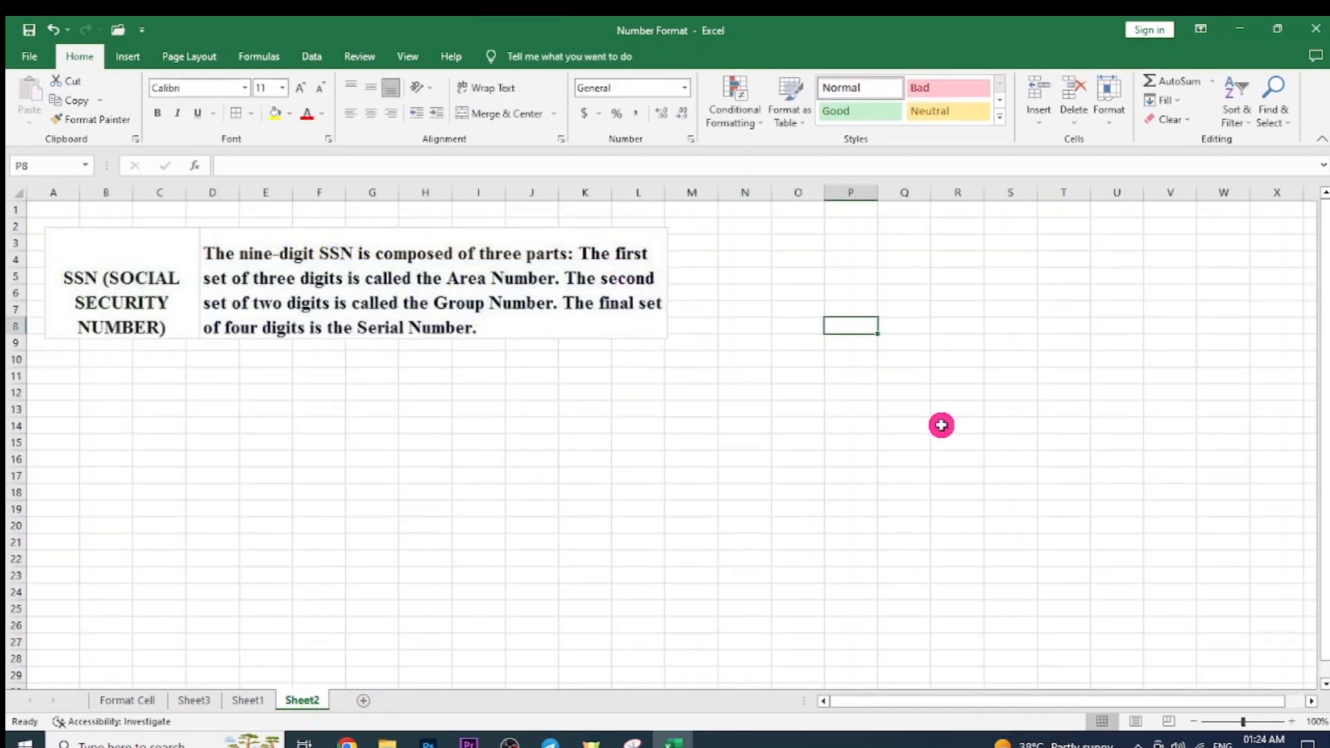
left_click(869, 294)
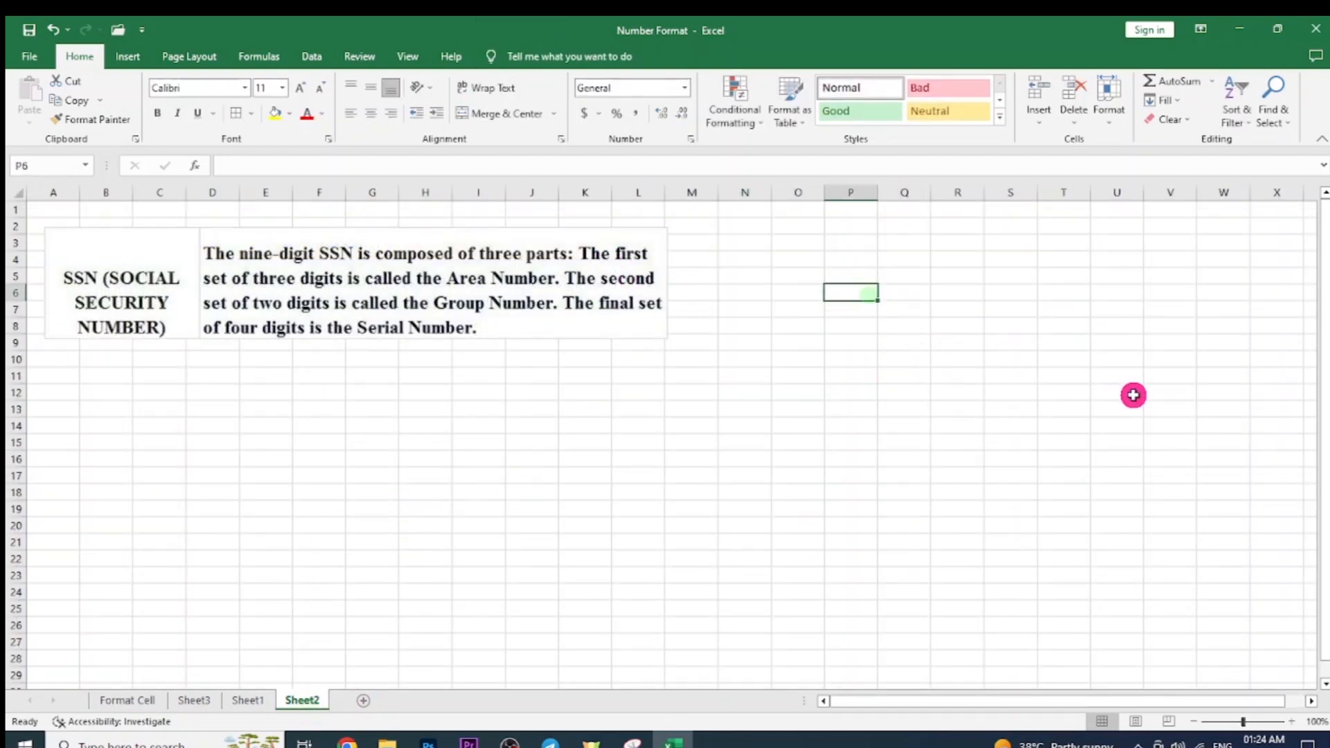
key("ctrl+v")
left_click(864, 414)
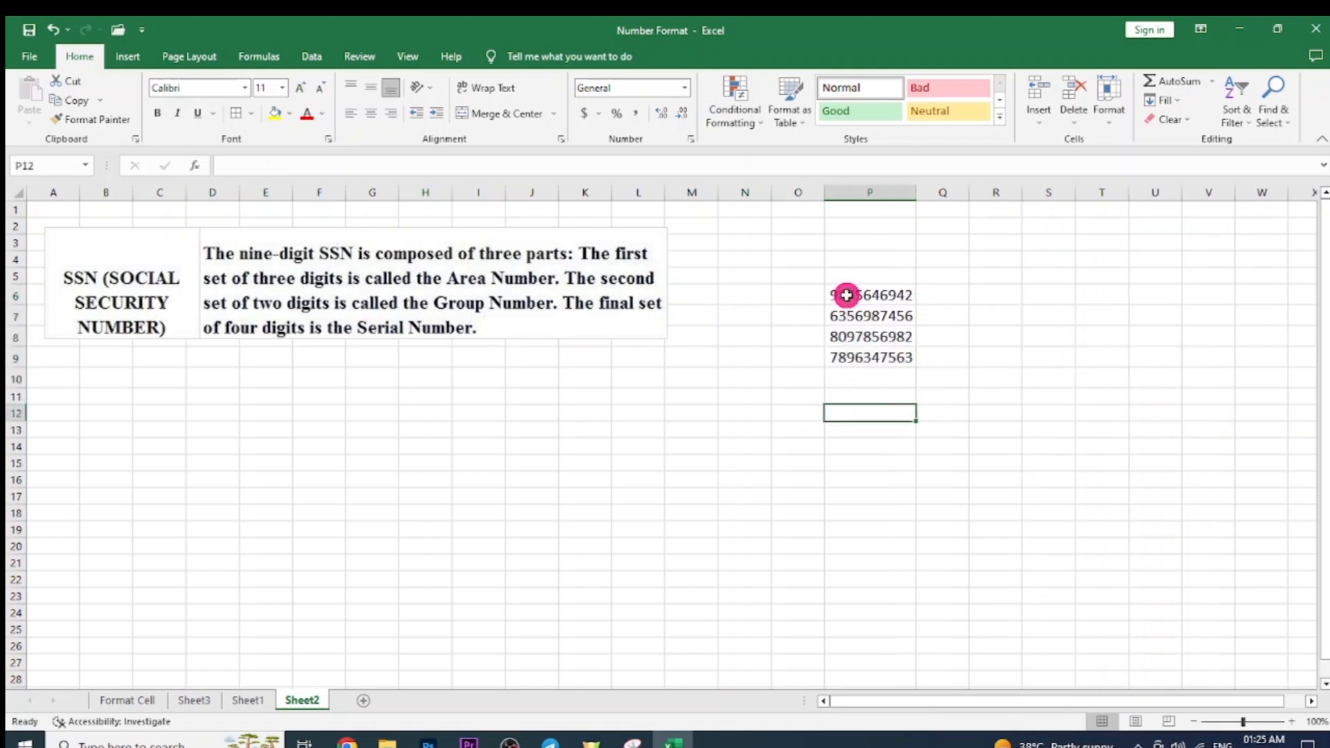
left_click_drag(845, 293, 864, 364)
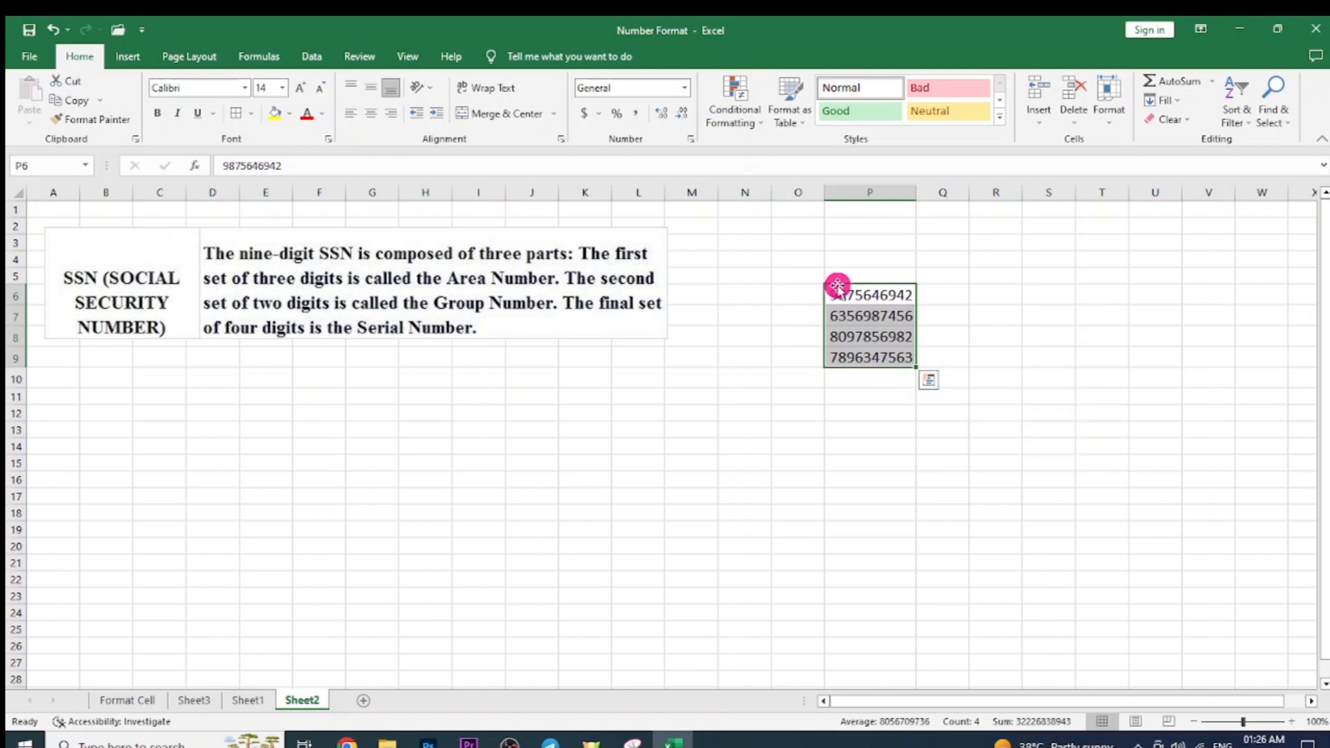
left_click(942, 294)
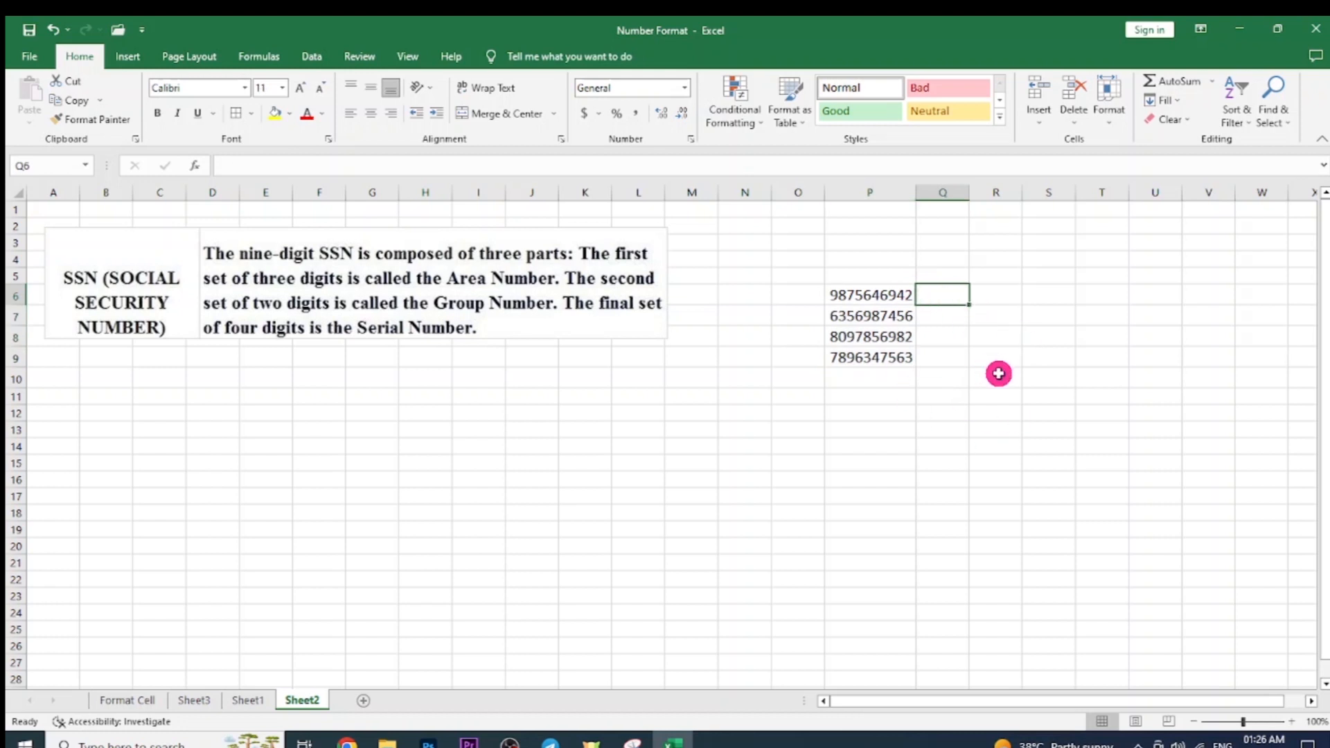
type("+91")
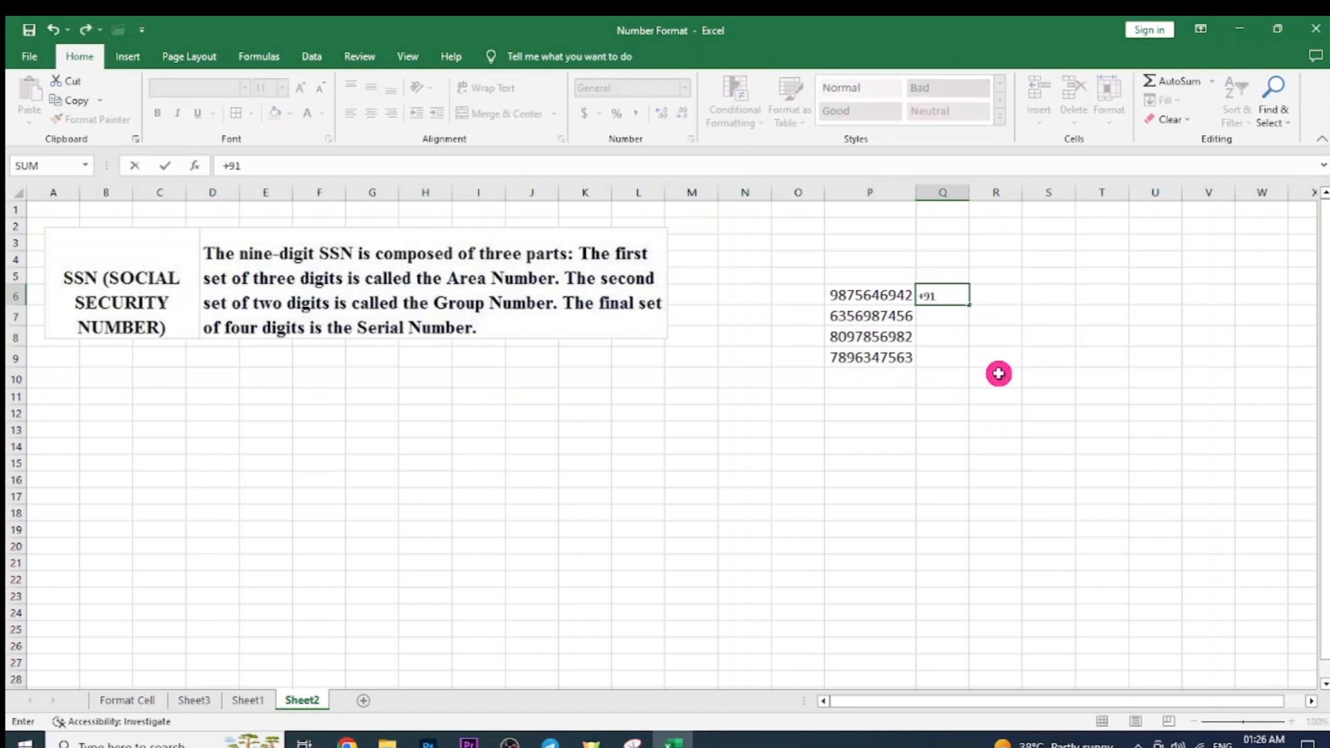
type(" 98756")
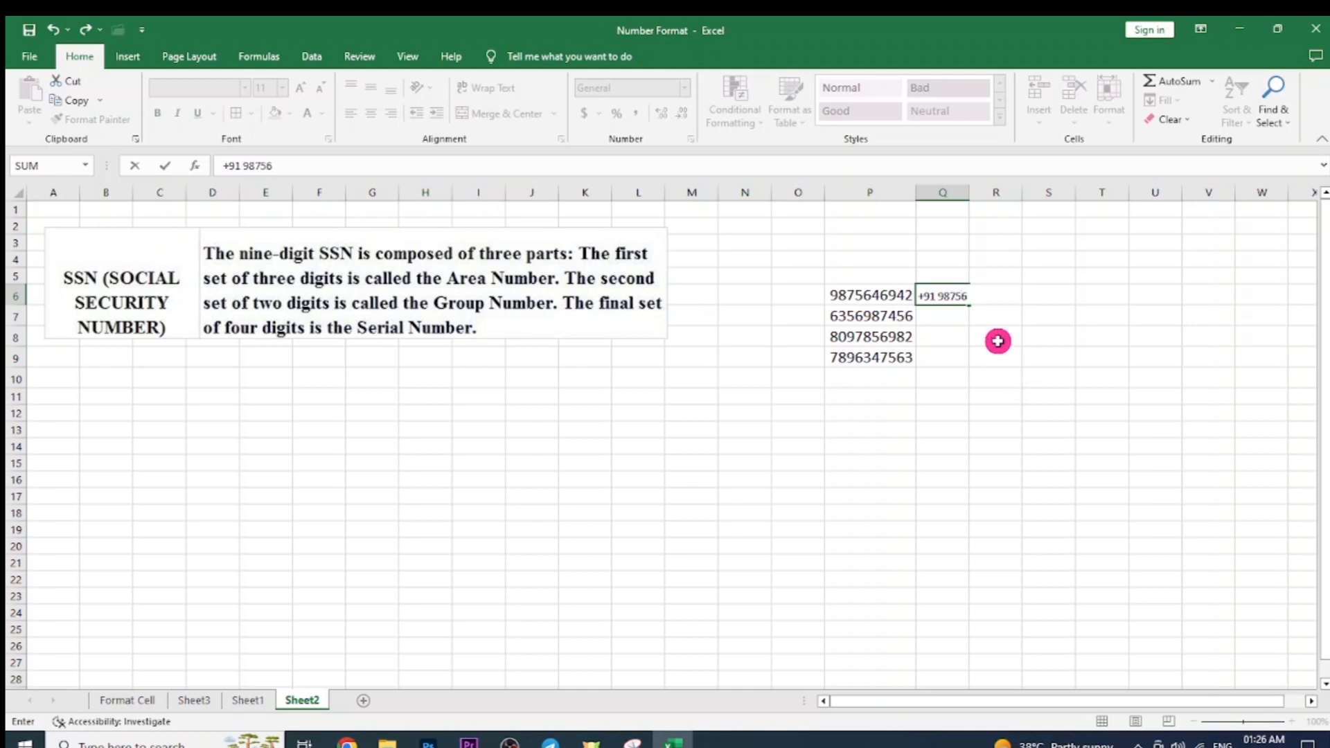
key("Return")
left_click(712, 447)
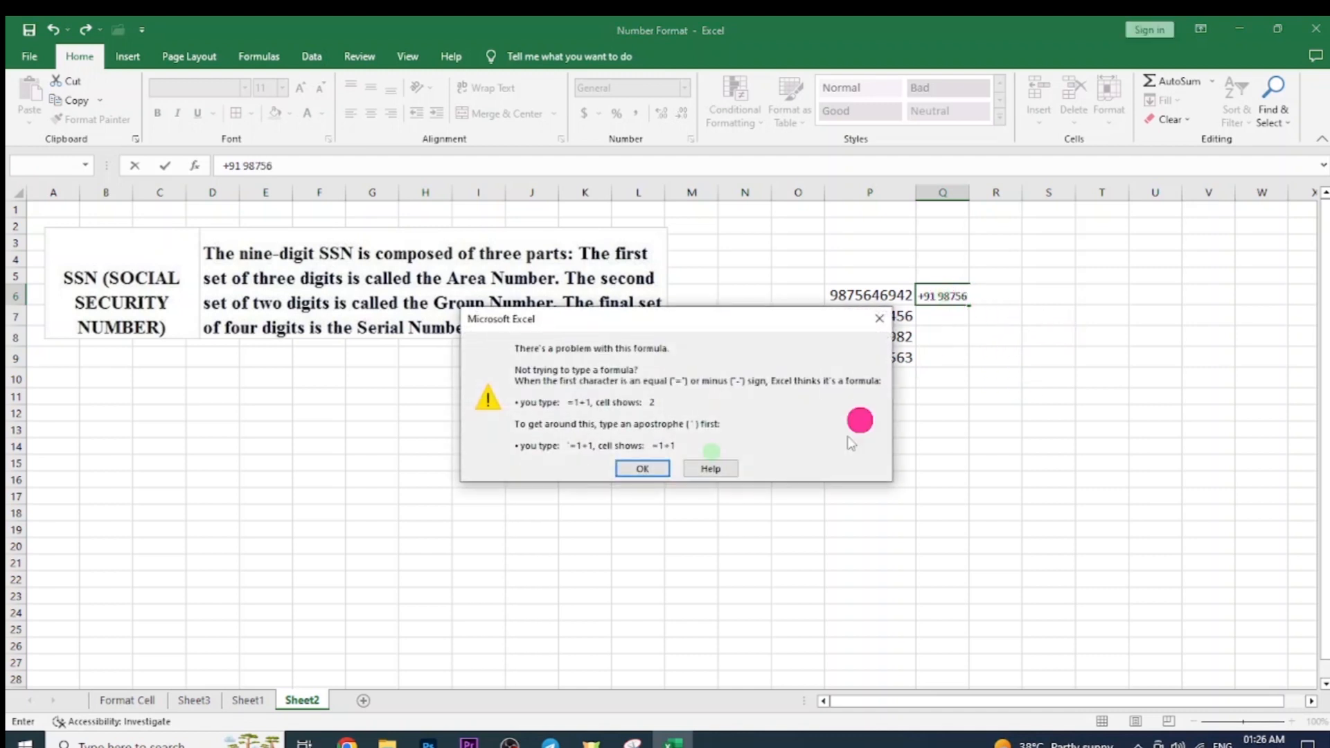
left_click(648, 467)
key("BackSpace")
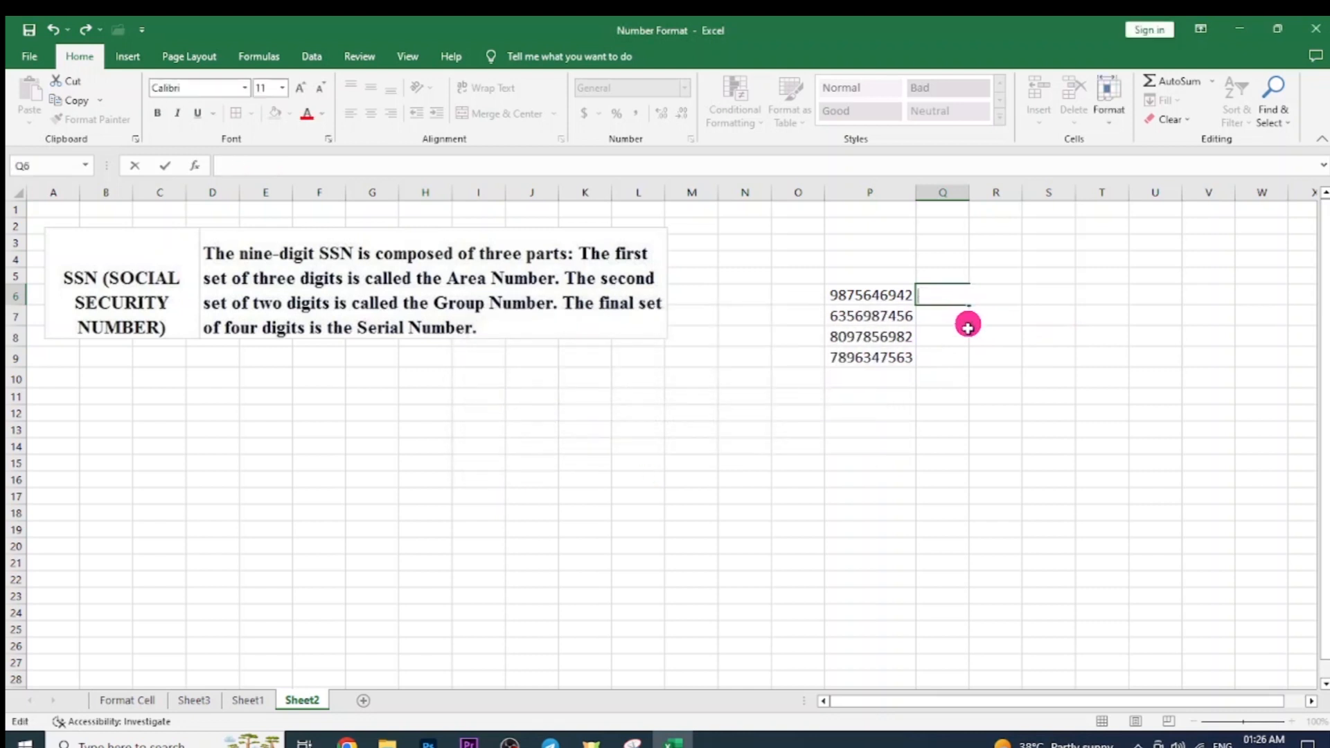
key("Return")
left_click(971, 358)
left_click(871, 298)
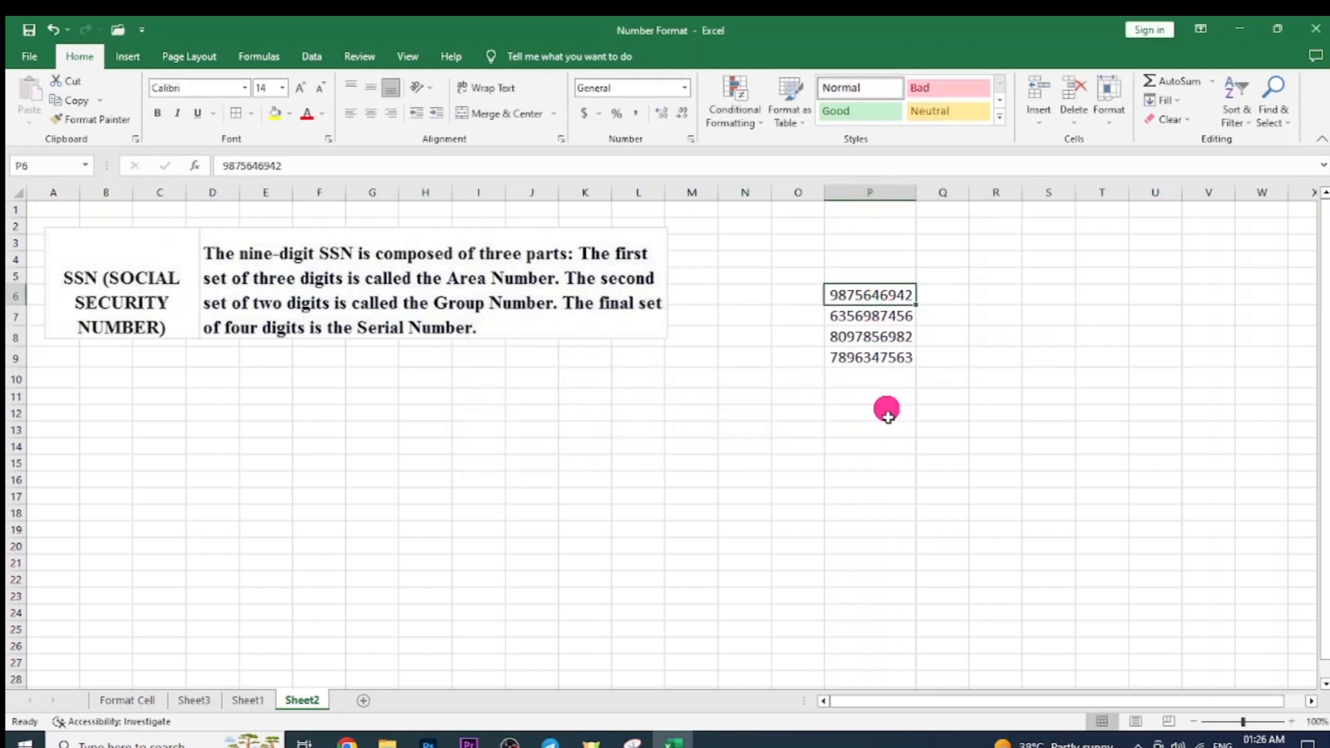
left_click(894, 187)
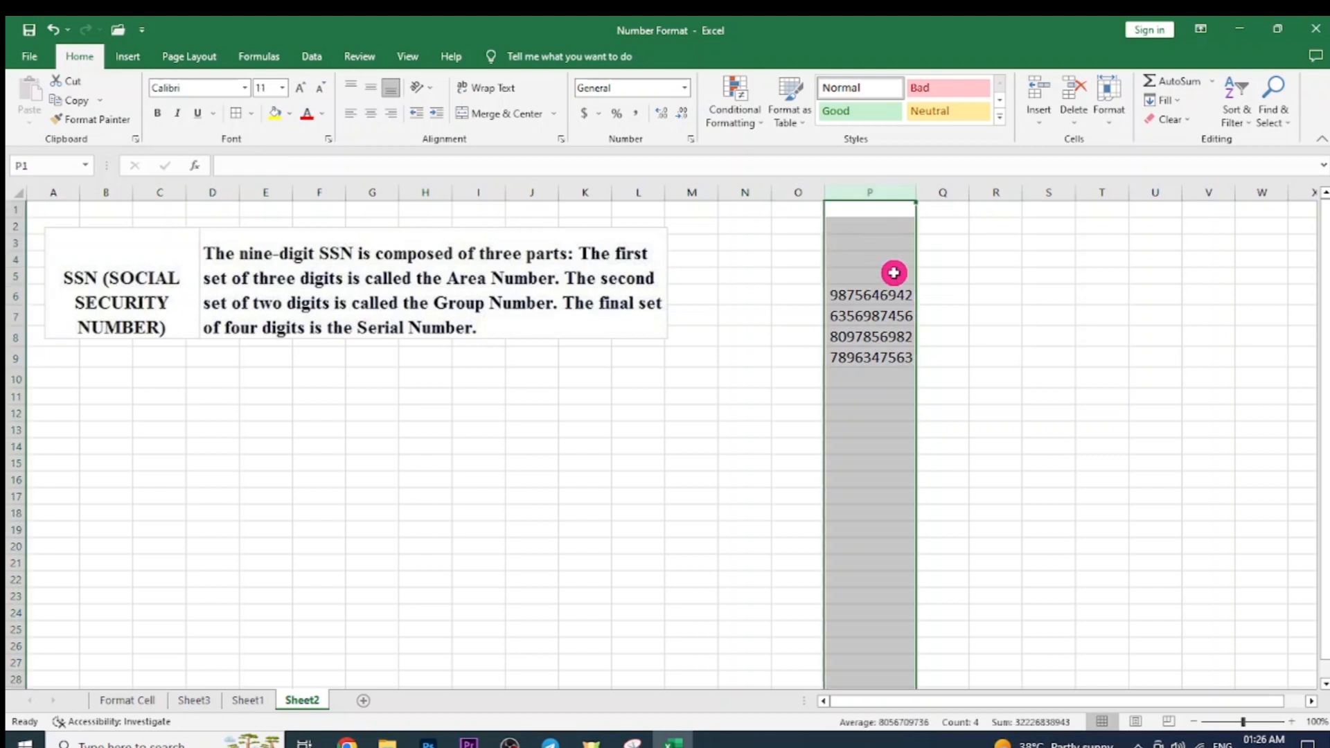
key("ctrl+1")
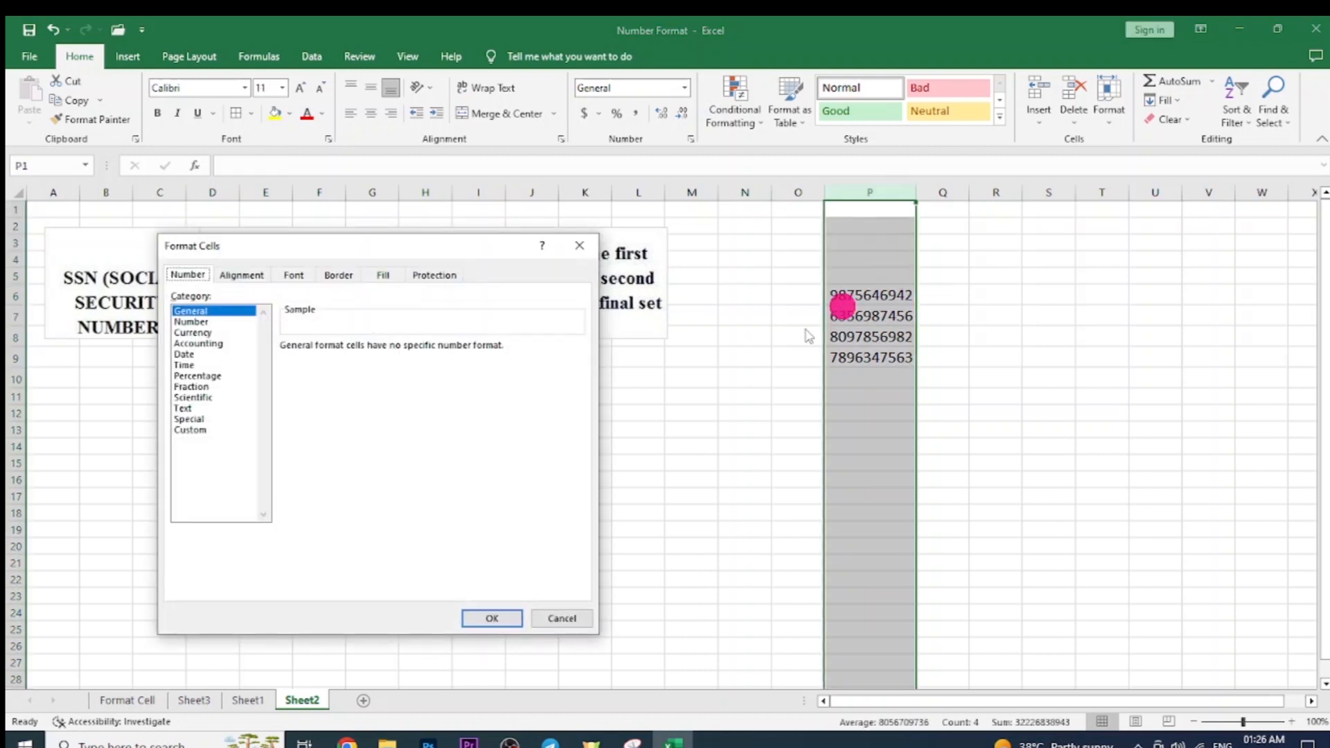
left_click(201, 429)
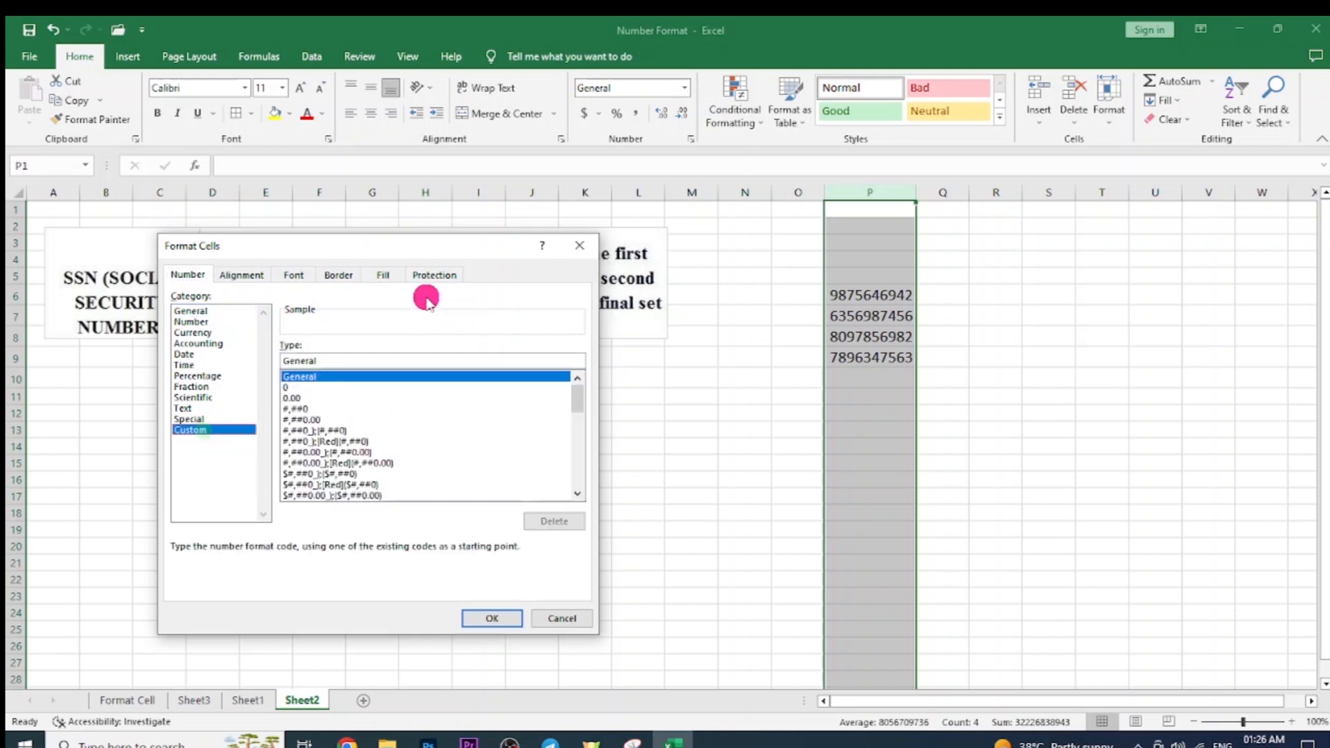
left_click_drag(374, 360, 263, 360)
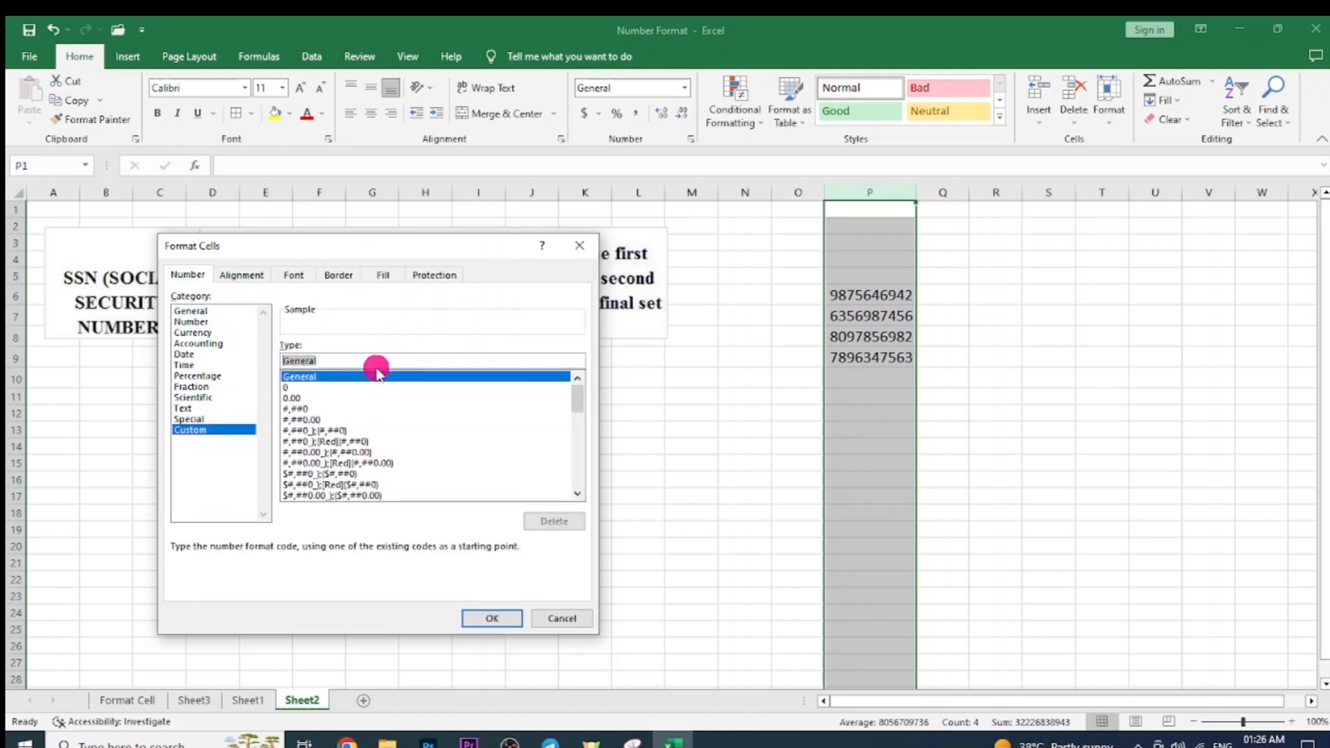
type("91")
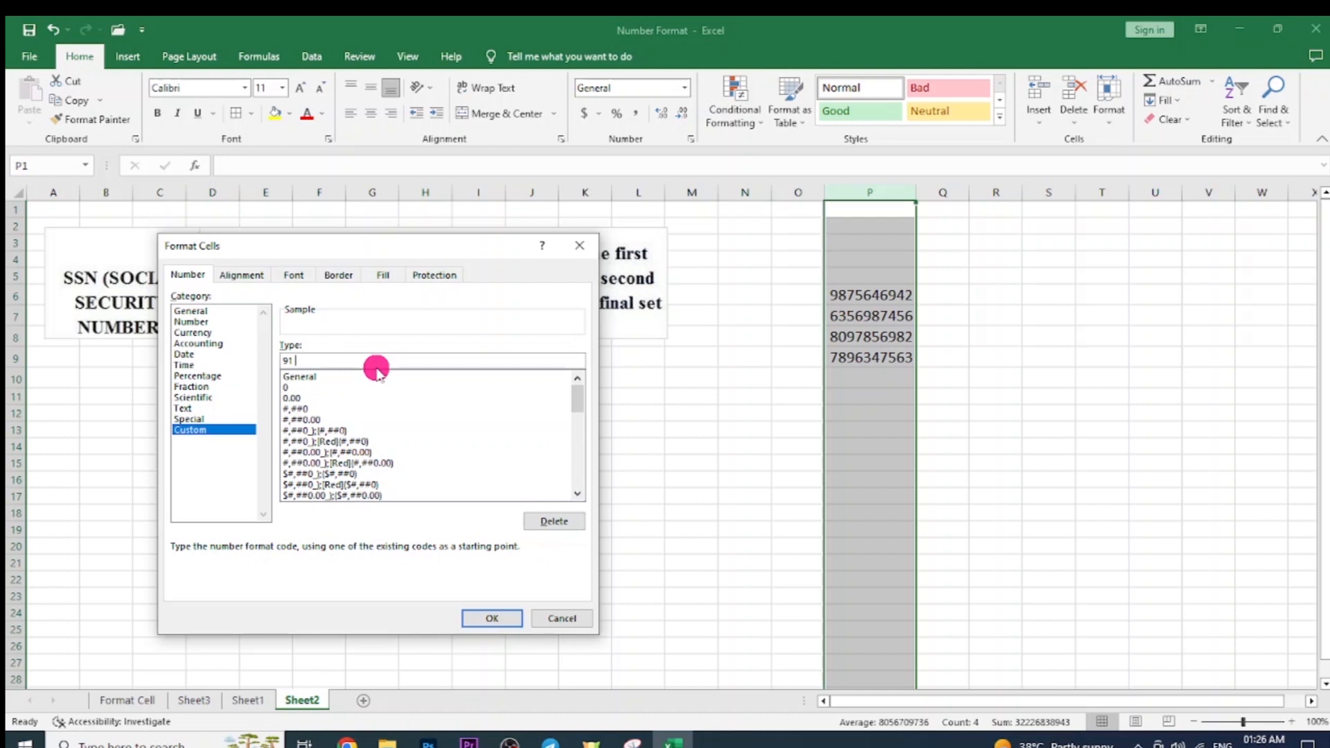
type("0000000000")
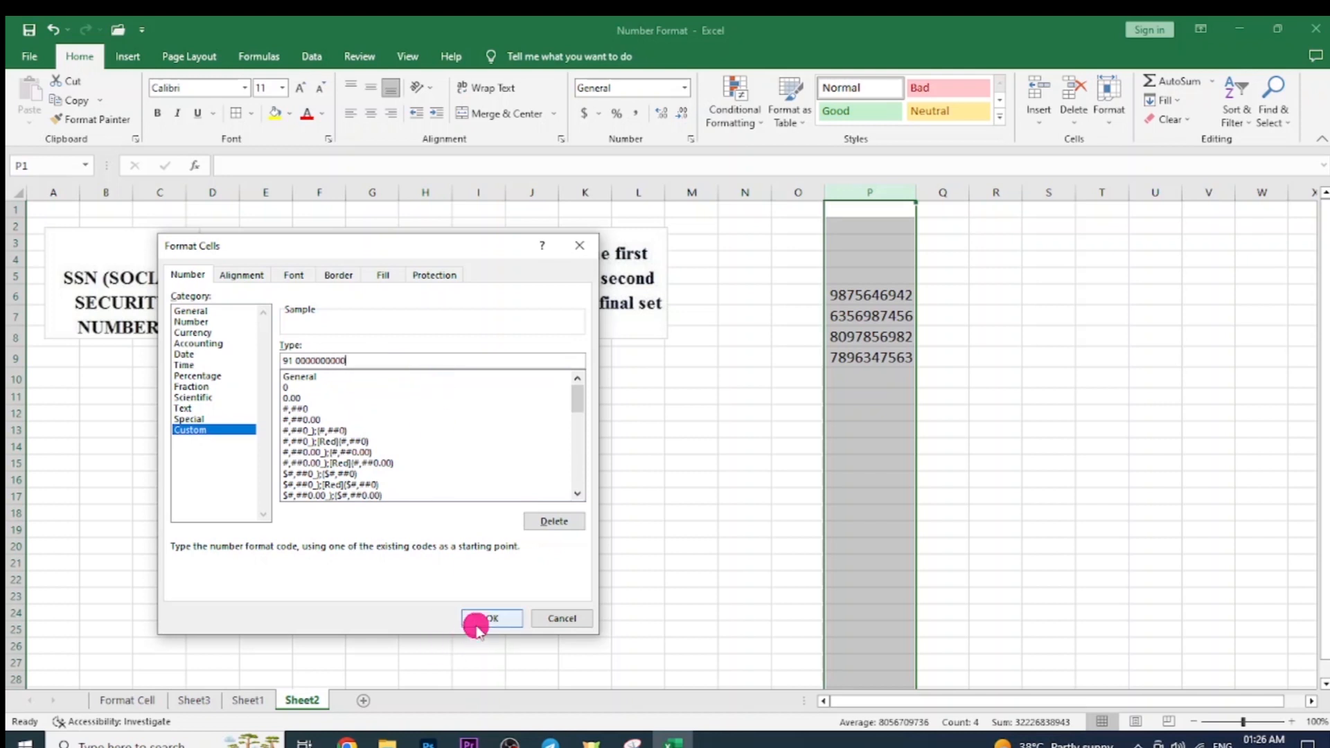
left_click(478, 620)
left_click(1009, 381)
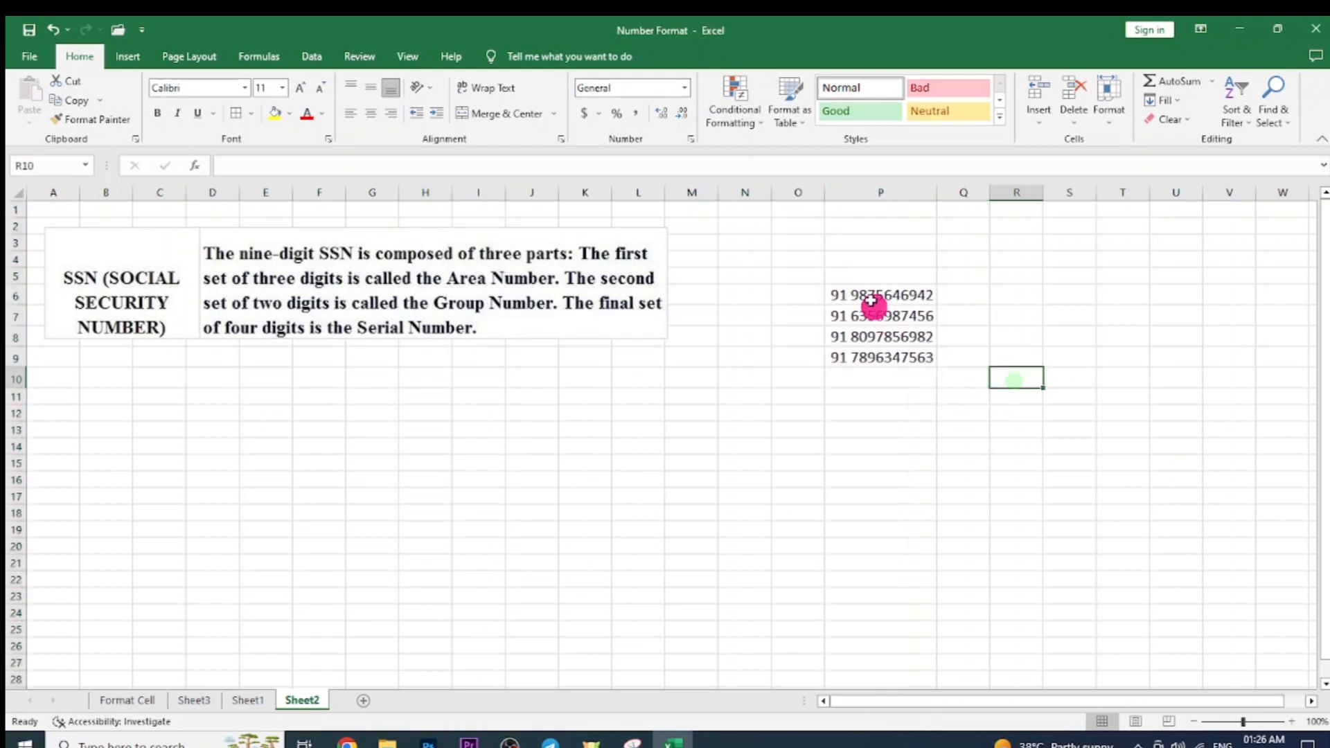
left_click_drag(863, 289, 871, 348)
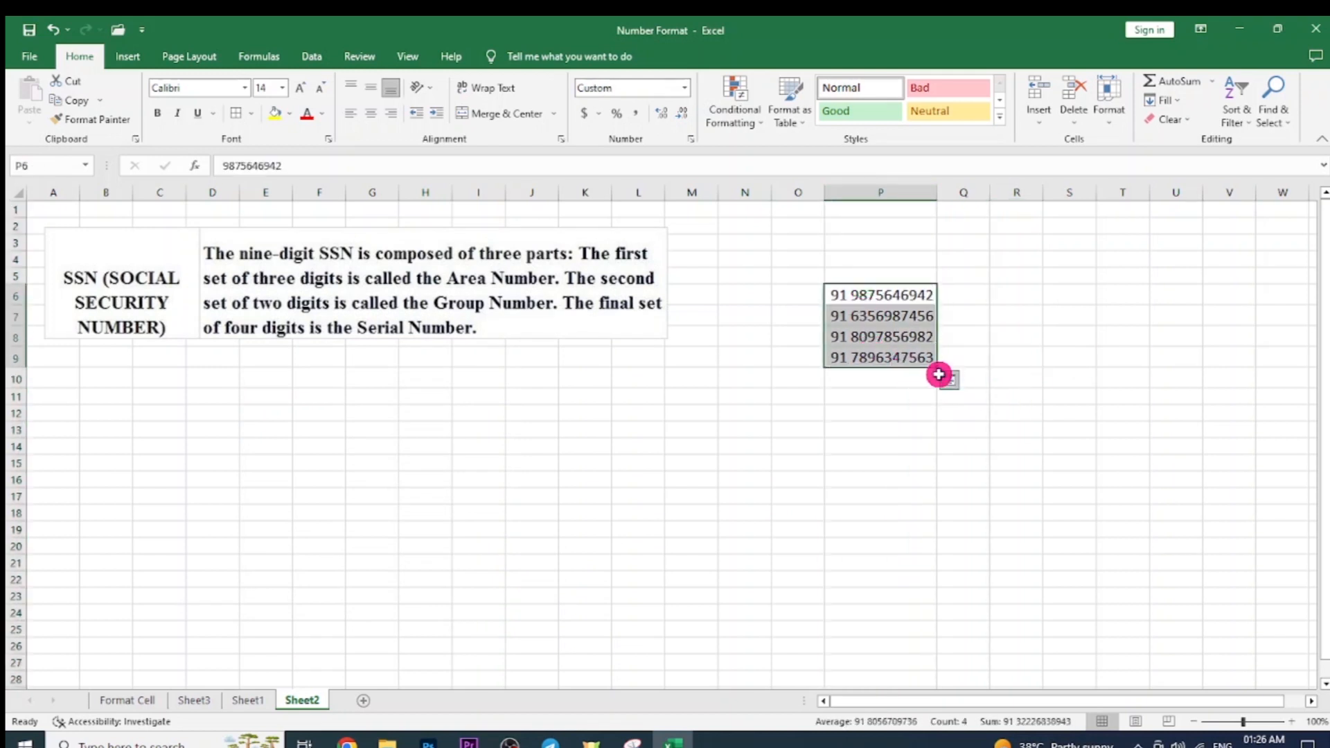
Enter a fifth ten-digit number in P10 so it shows with the 91 prefix.
left_click(877, 378)
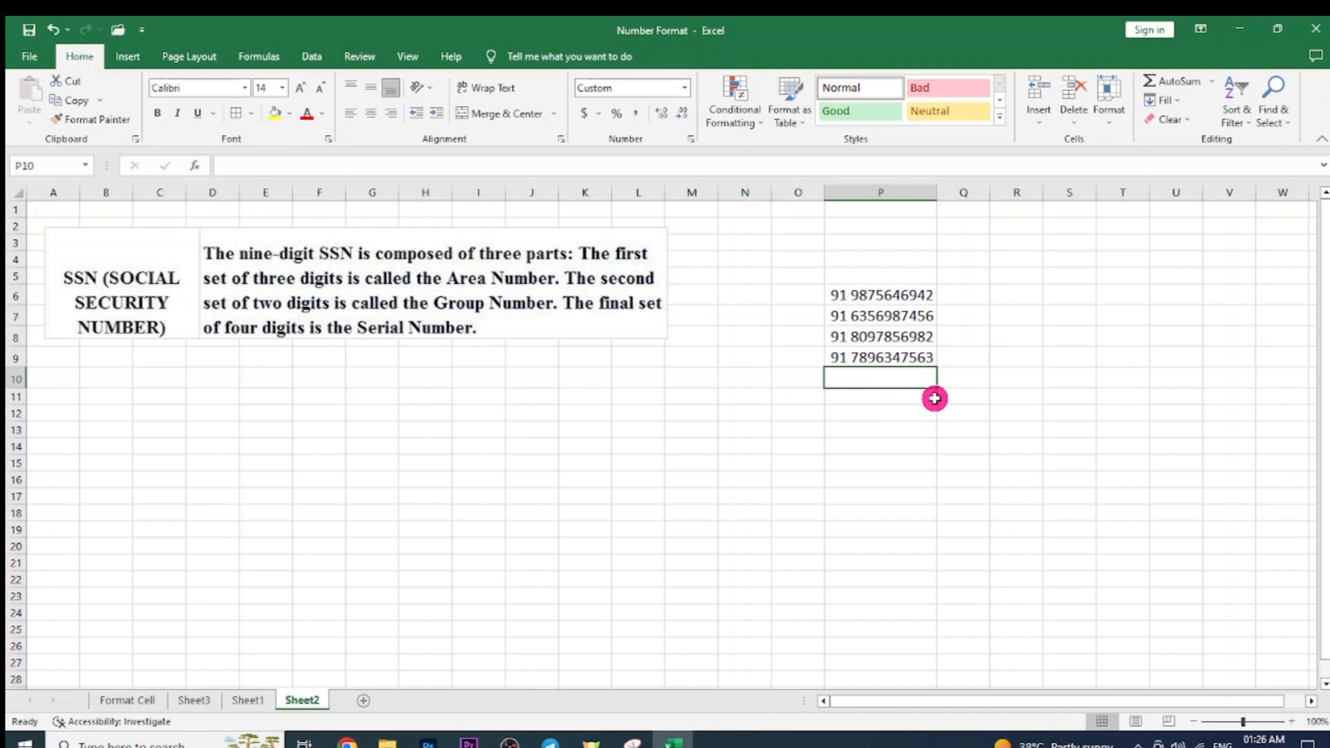
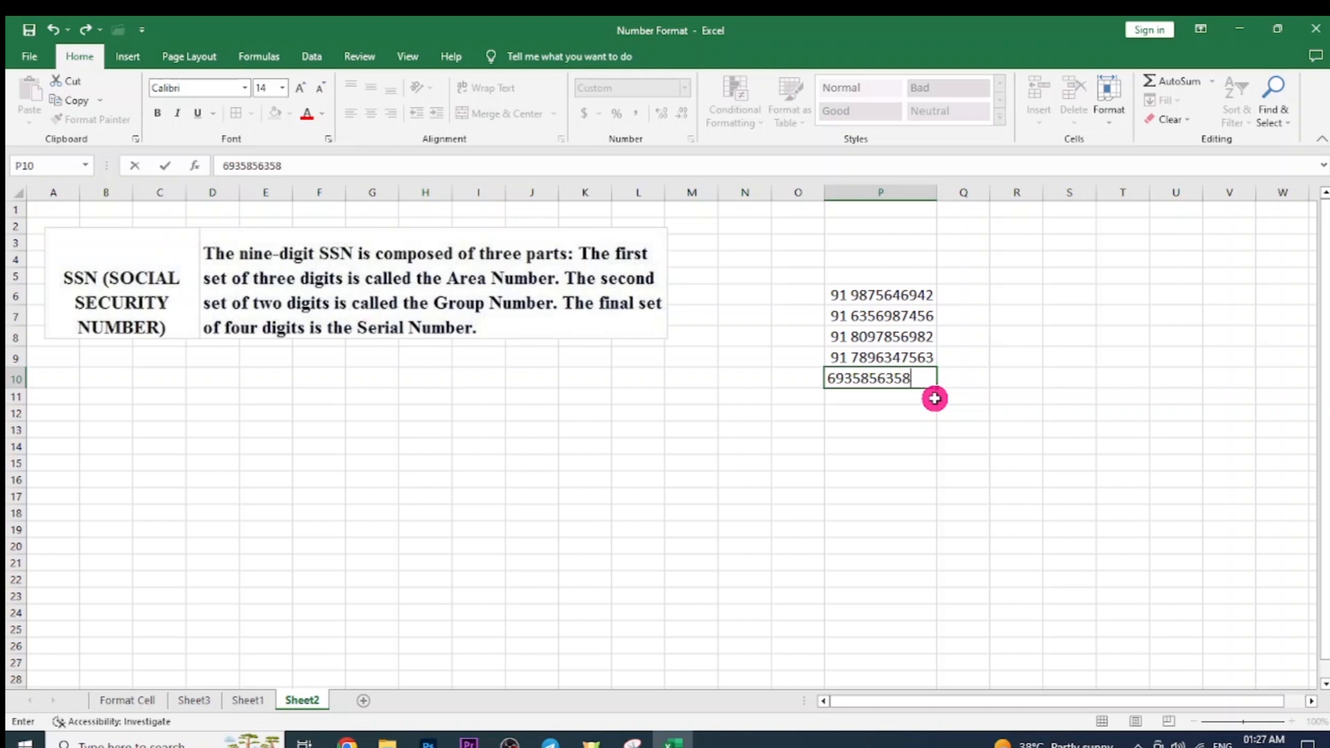
key("Return")
left_click(891, 378)
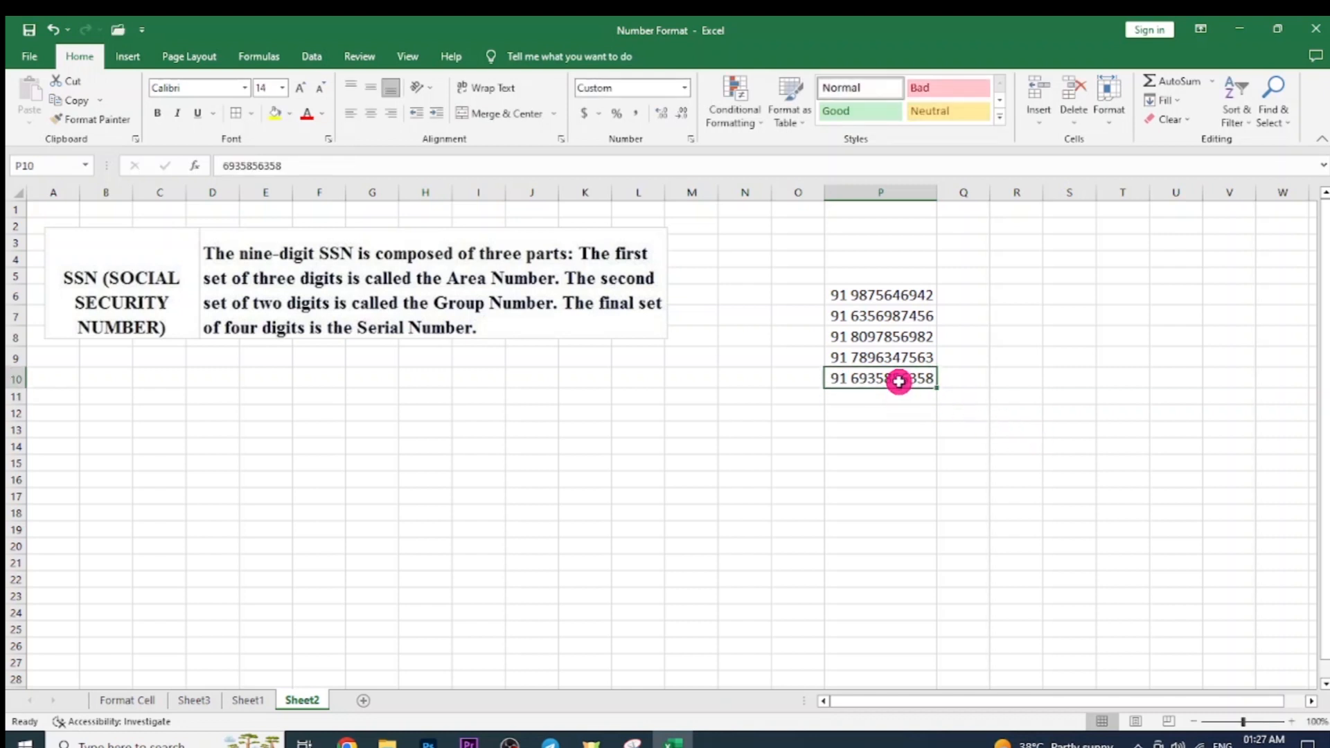
Review column P's formatting, then return to the Format Cell sheet.
left_click(869, 192)
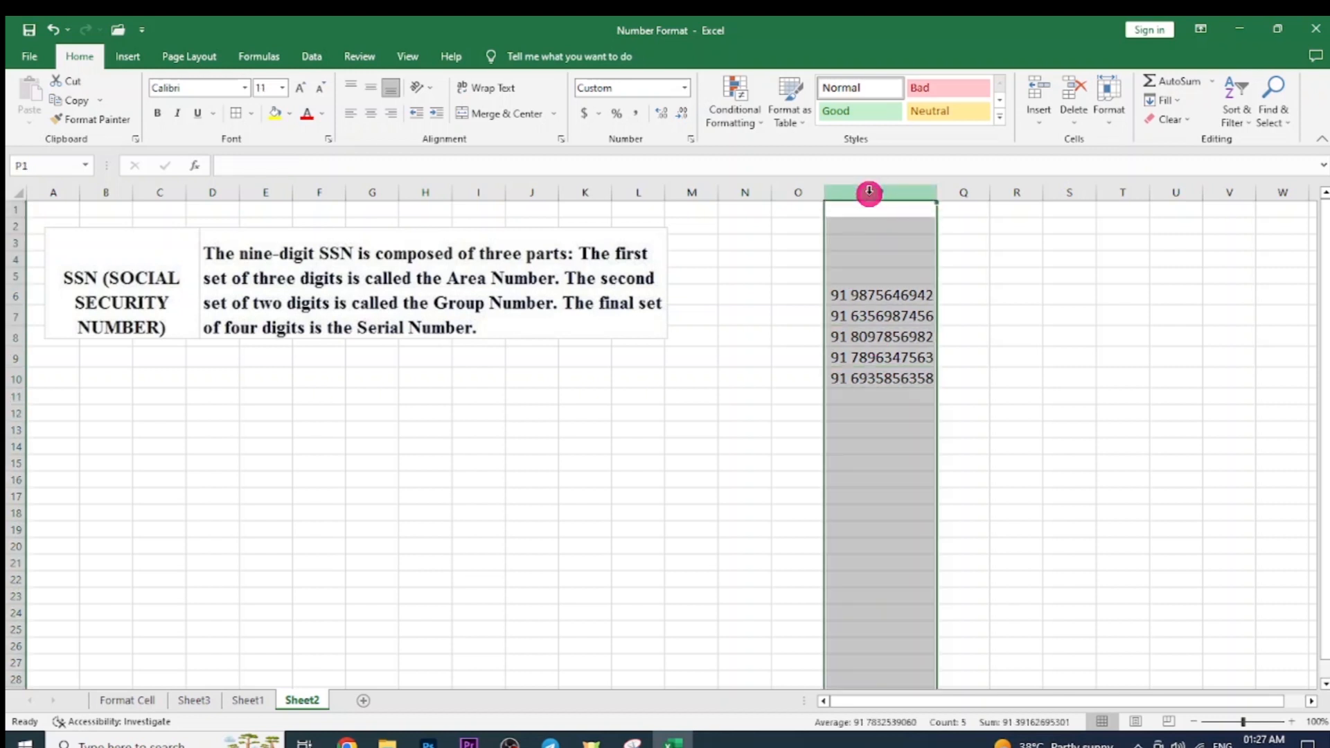
left_click(902, 410)
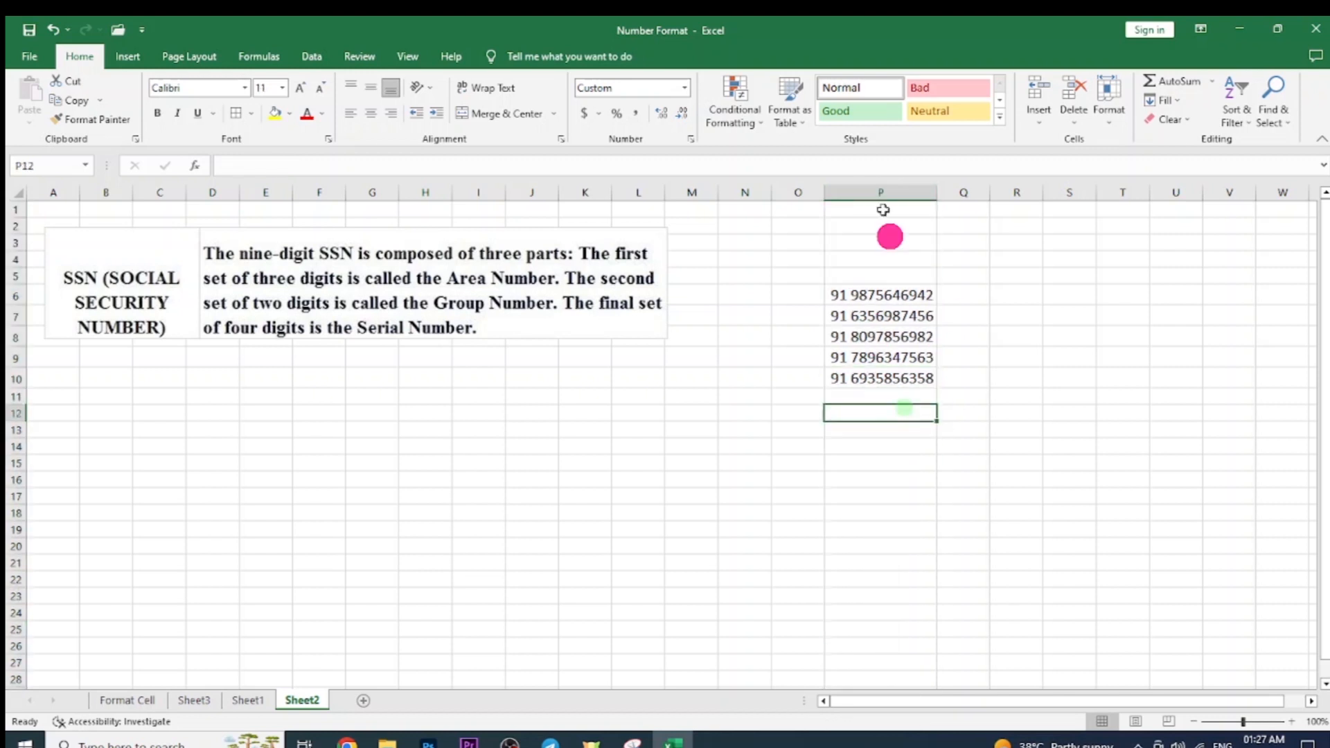
left_click(880, 195)
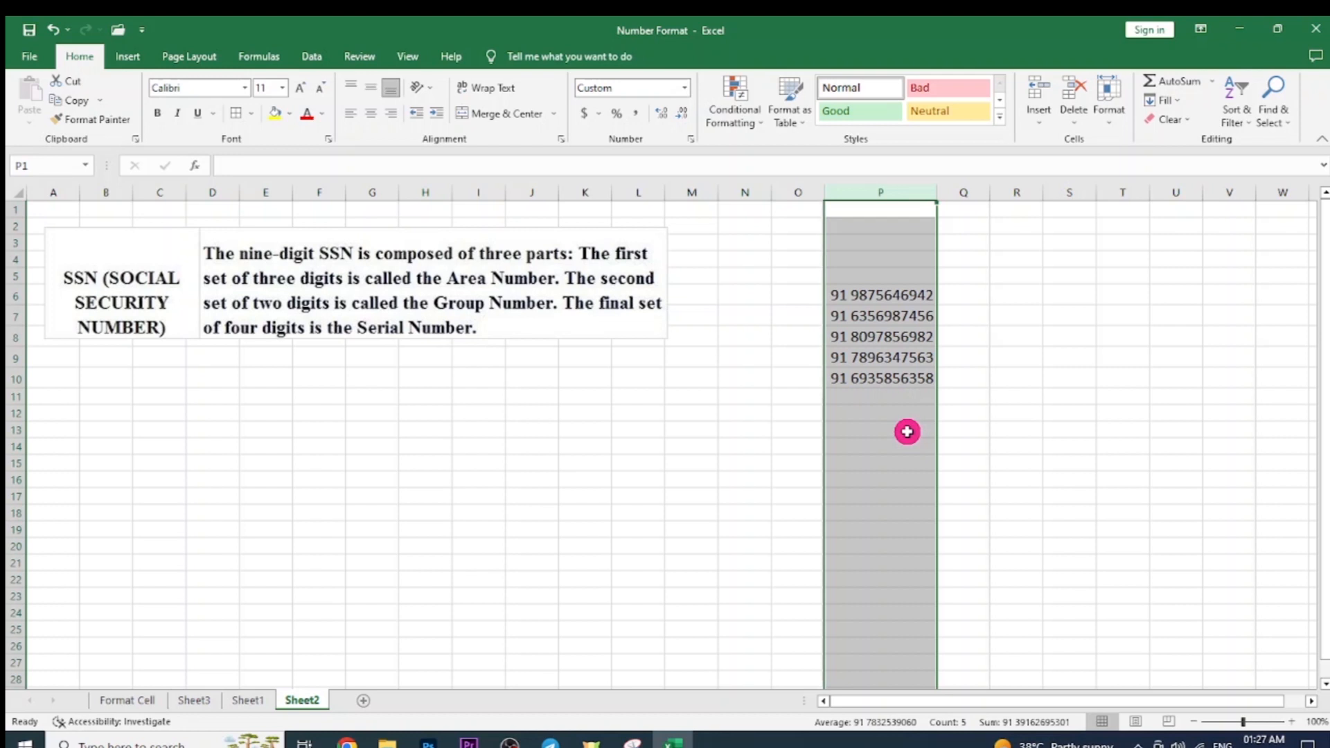
left_click(907, 431)
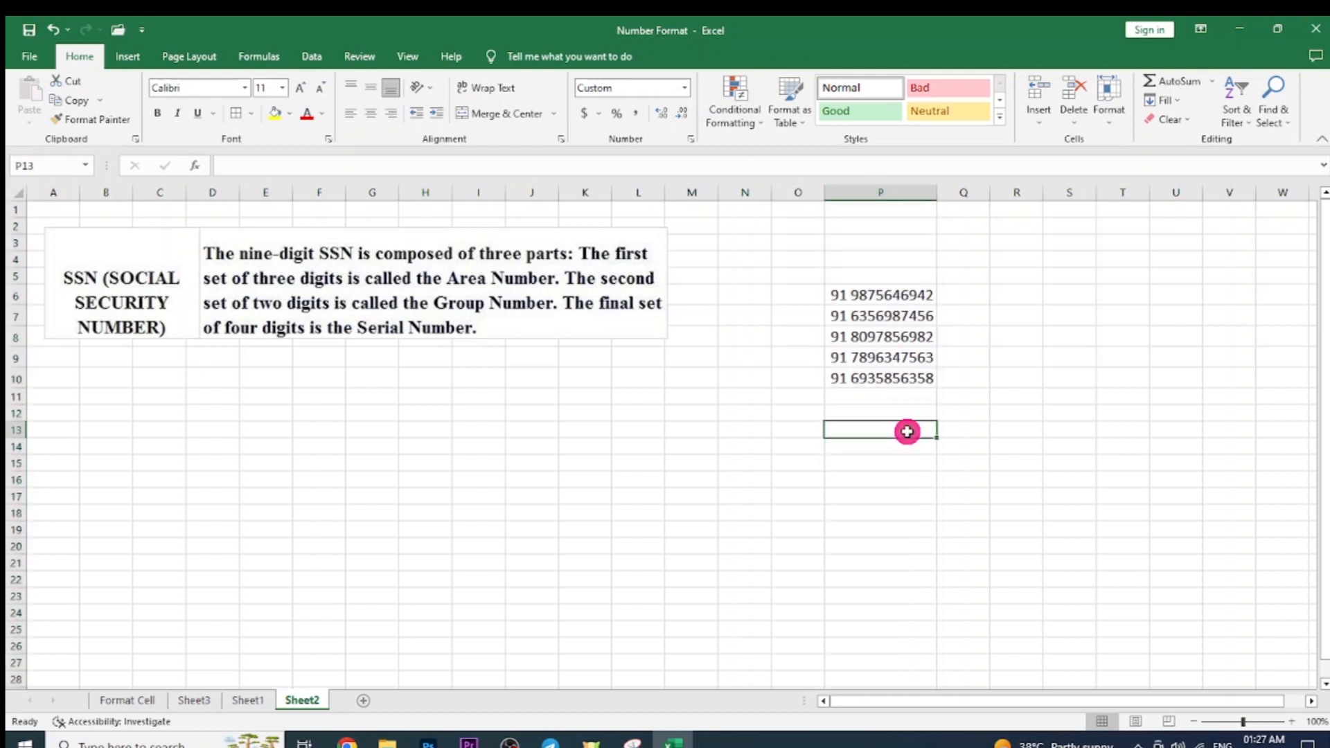
left_click(129, 700)
scroll(994, 547, "down", 1)
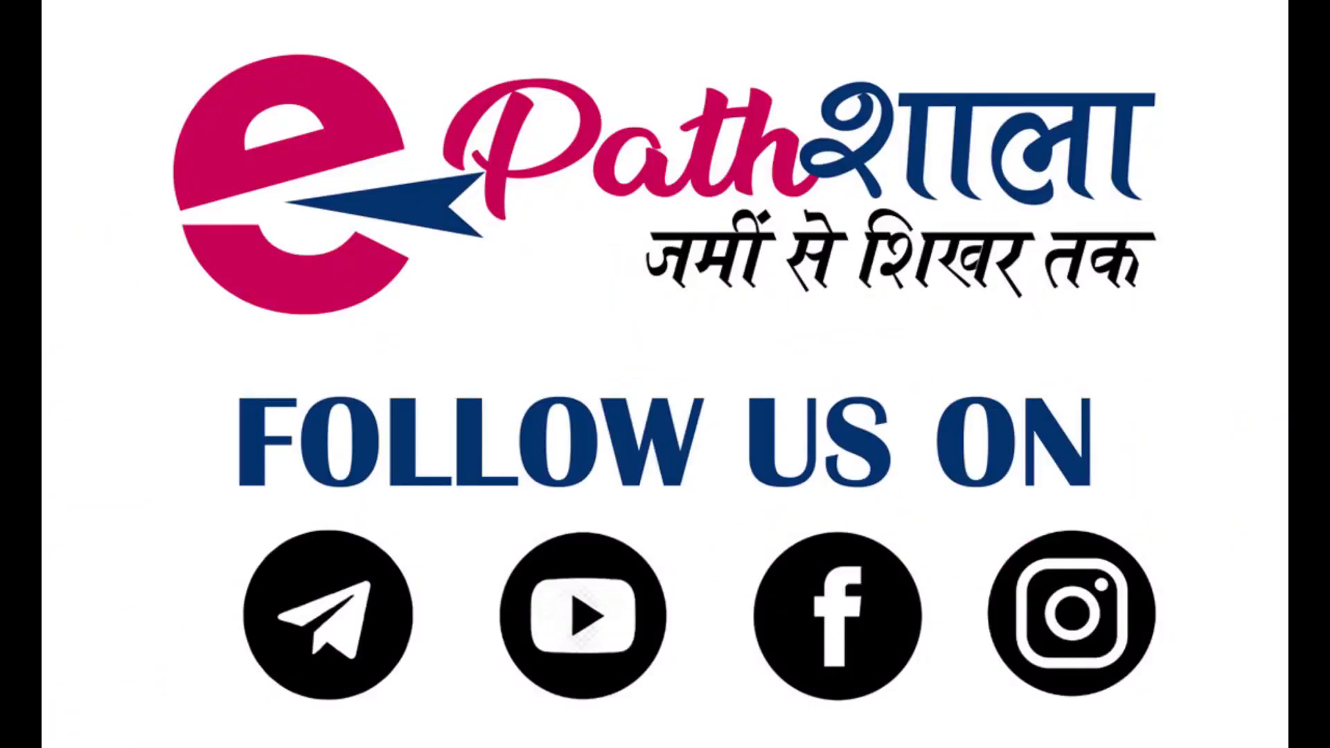